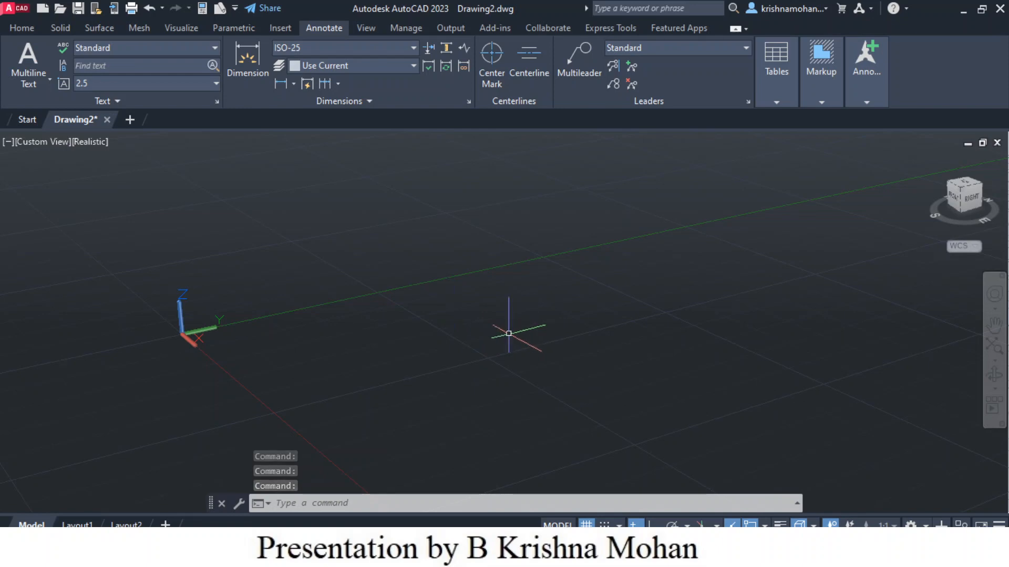
Step: Switch the viewport to the Top view with north up and zoom to show the full drawing limits
{"action": "middle_click_drag", "start_coordinate": [312, 335], "coordinate": [235, 336]}
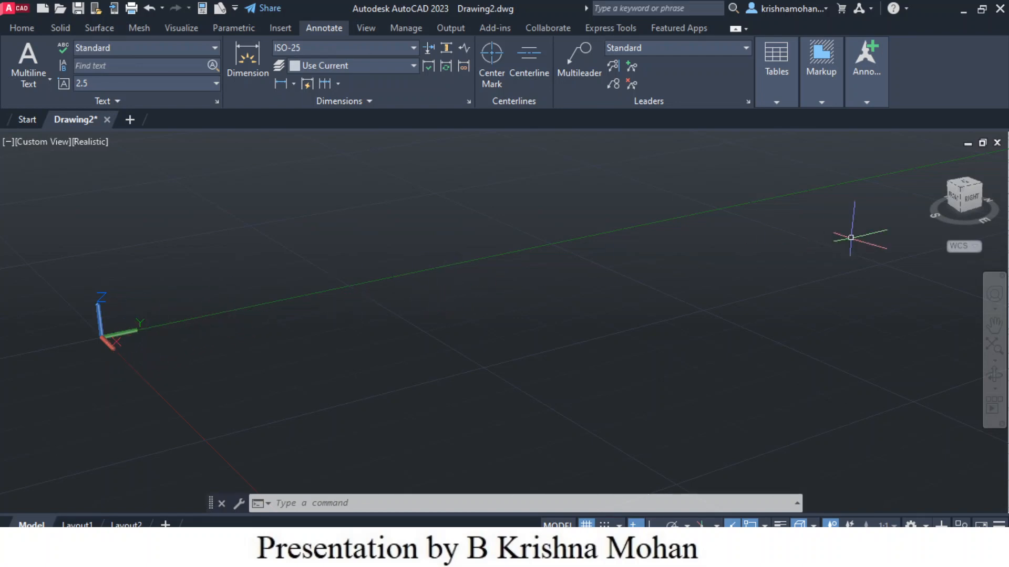
{"action": "left_click", "coordinate": [966, 187]}
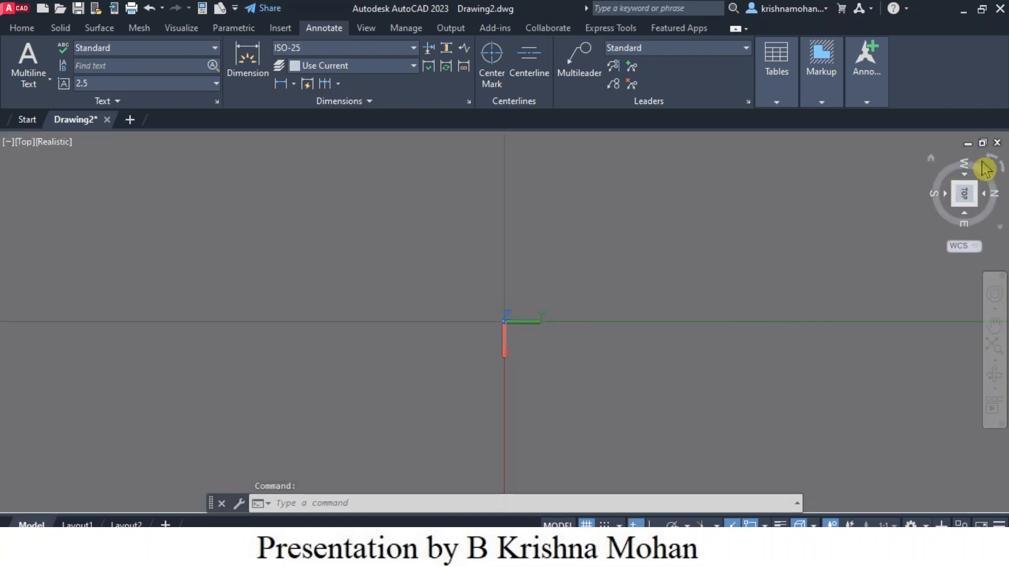
{"action": "left_click", "coordinate": [988, 164]}
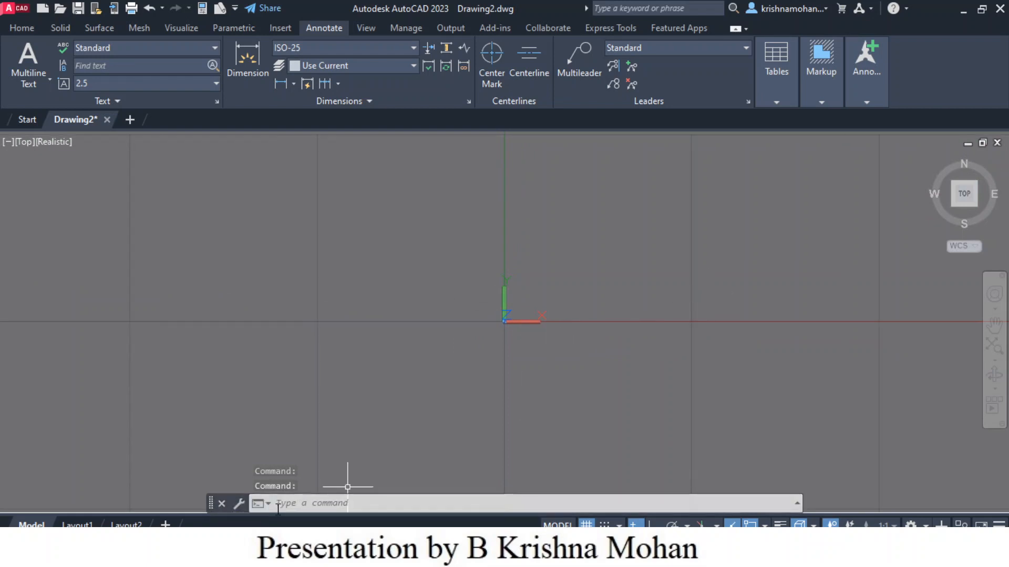
{"action": "left_click", "coordinate": [303, 504]}
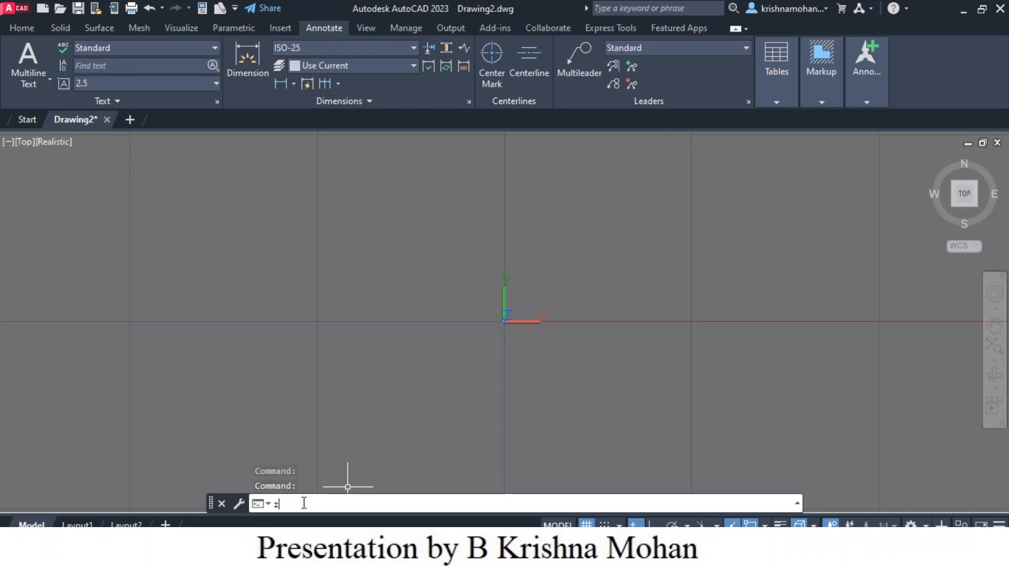
{"action": "key", "text": "Return"}
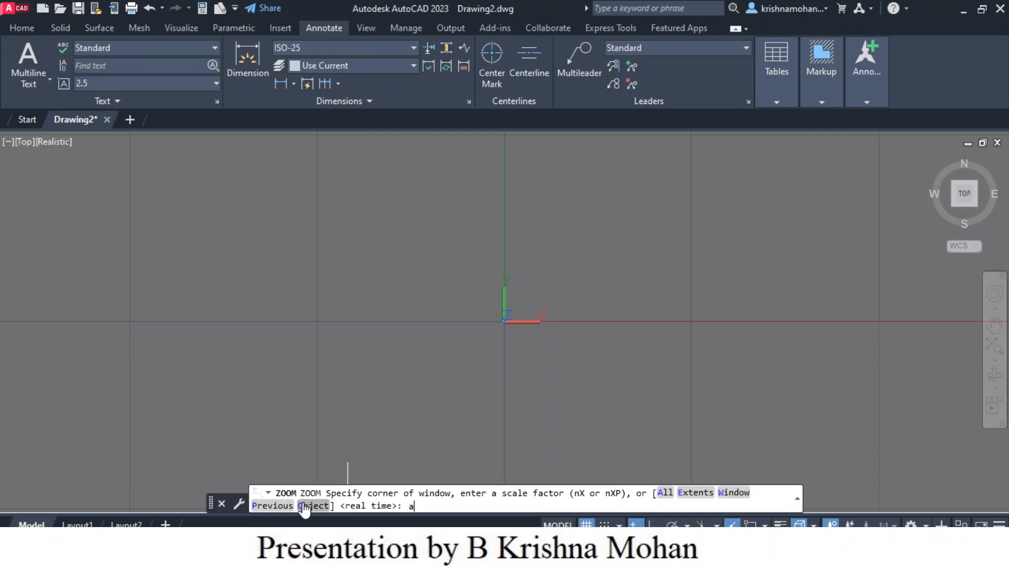
{"action": "type", "text": "a"}
{"action": "key", "text": "Return"}
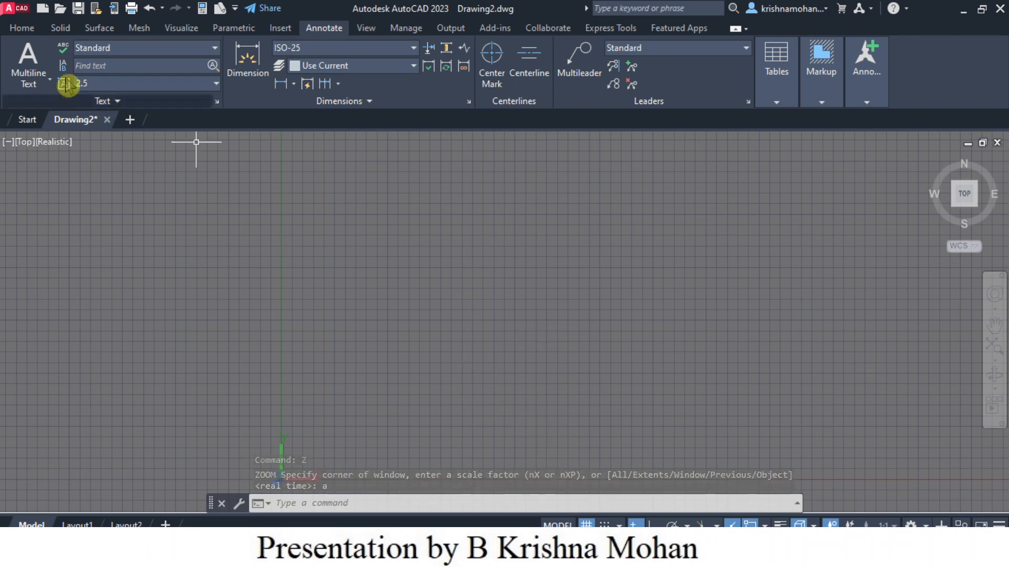
Step: Start a line with Ortho on and draw a 100 mm horizontal base edge to the right
{"action": "left_click", "coordinate": [22, 30]}
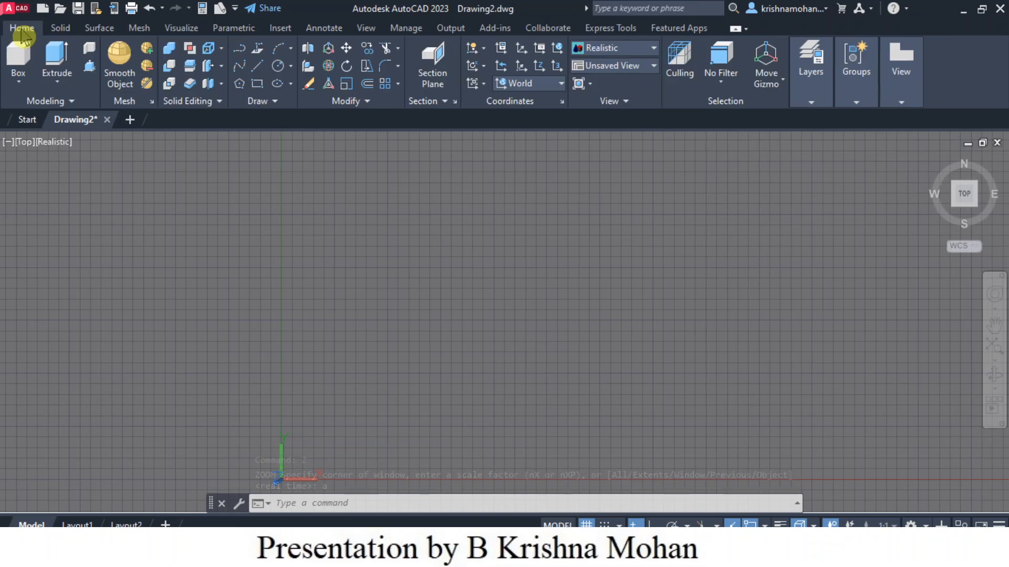
{"action": "left_click", "coordinate": [258, 67]}
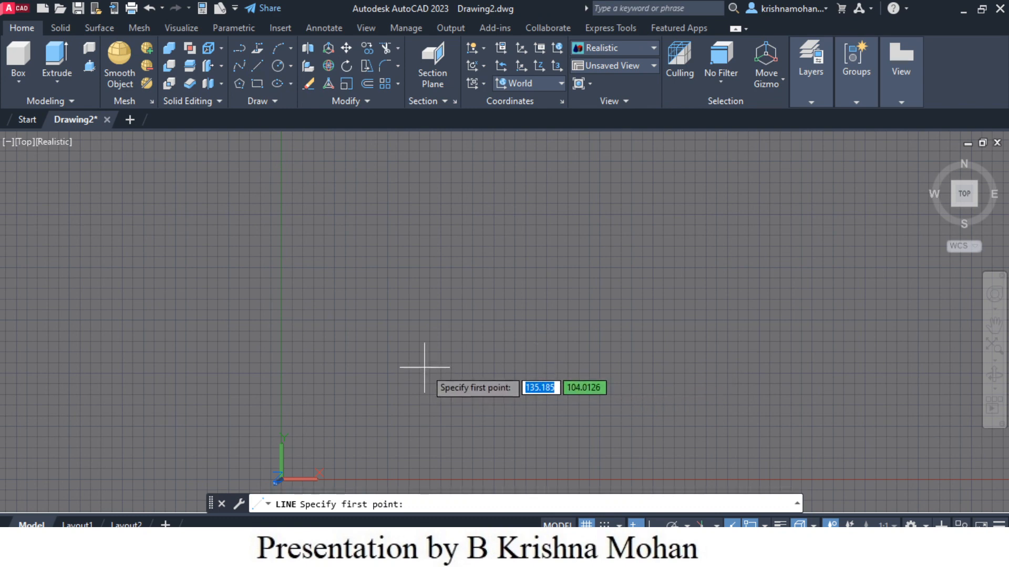
{"action": "left_click", "coordinate": [394, 387]}
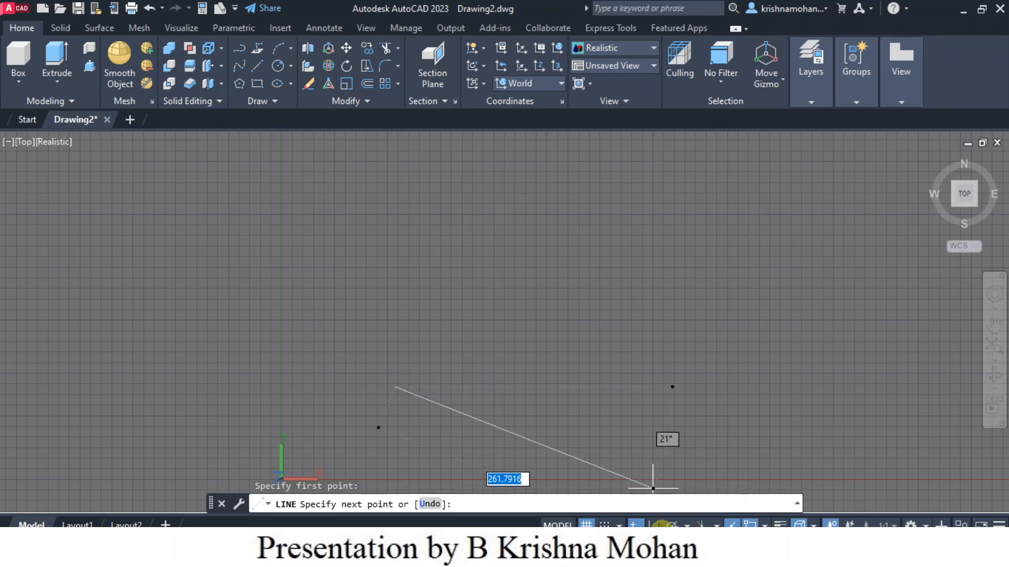
{"action": "key", "text": "F8"}
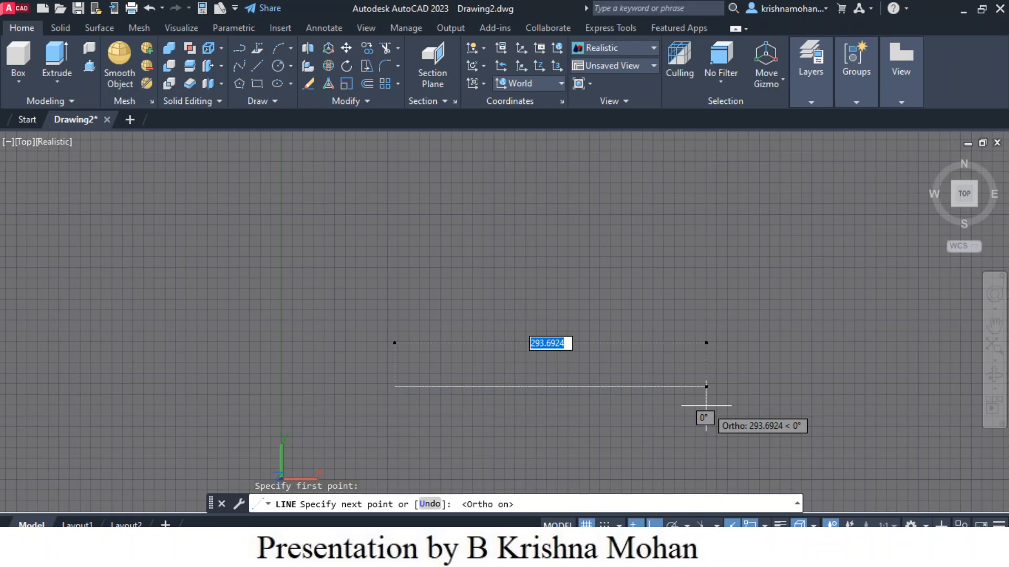
{"action": "type", "text": "100"}
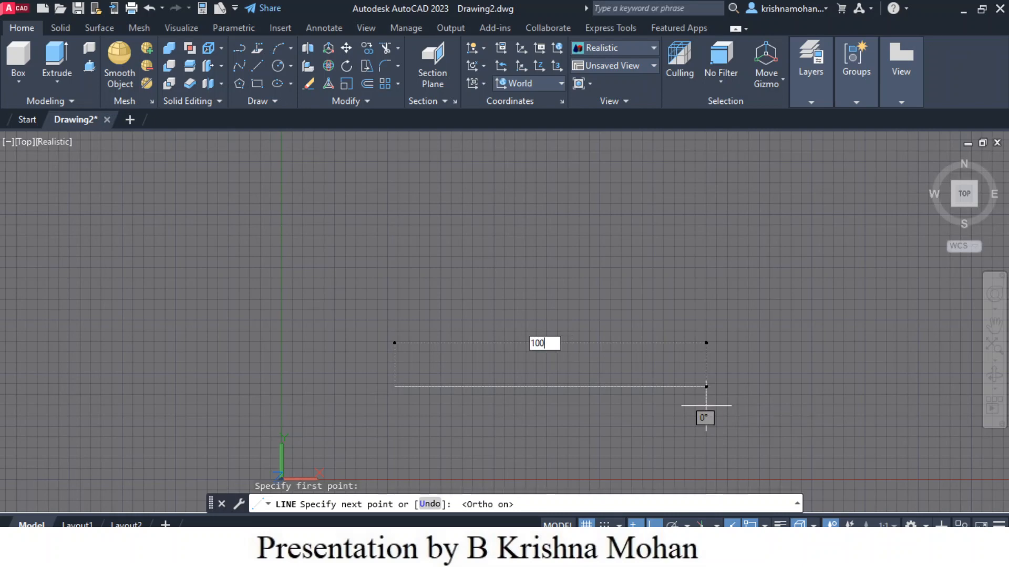
{"action": "key", "text": "Return"}
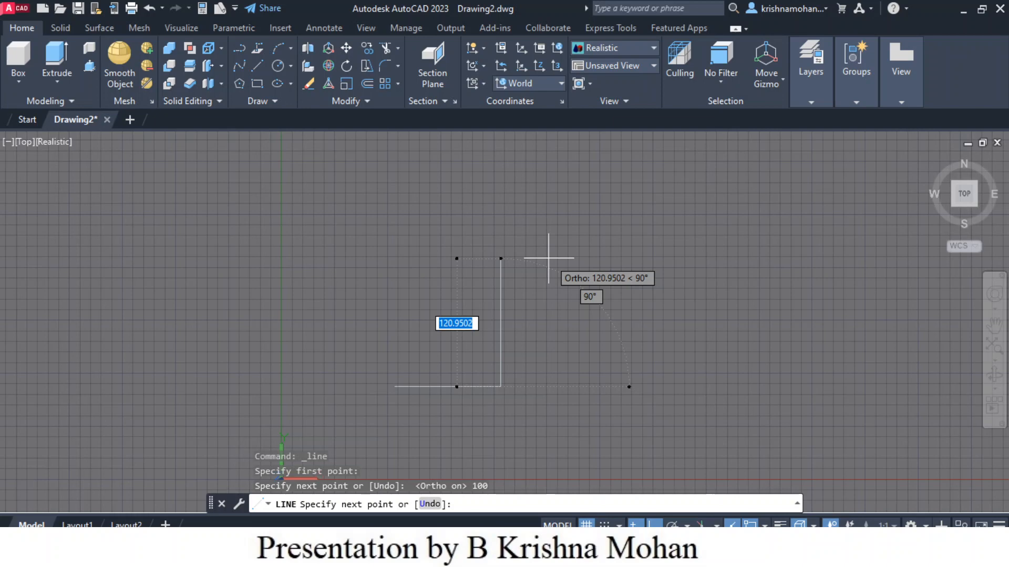
Step: Continue the outline with a 12 mm edge up, a 24 mm edge left and a 40 mm edge up
{"action": "type", "text": "12"}
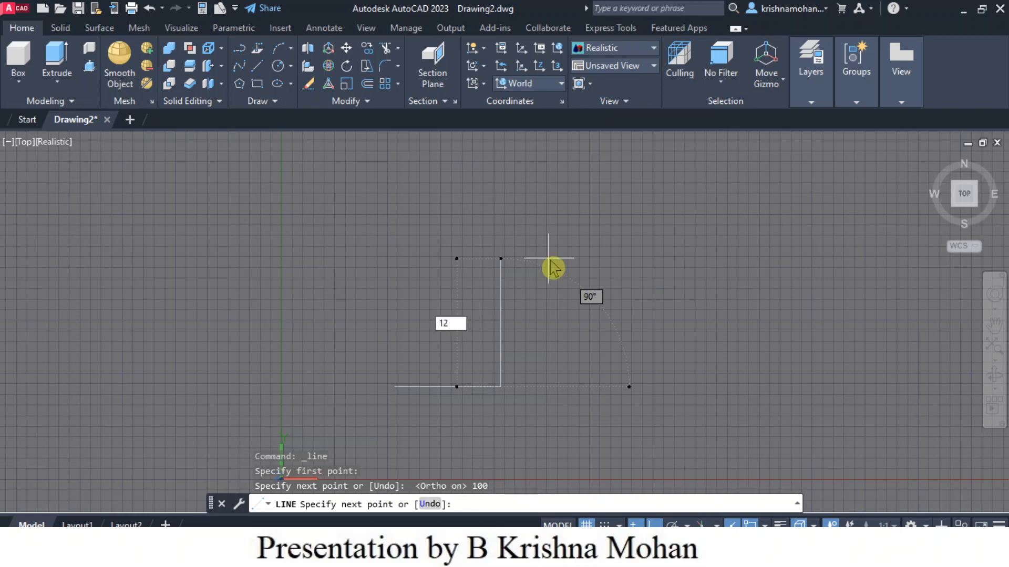
{"action": "key", "text": "Return"}
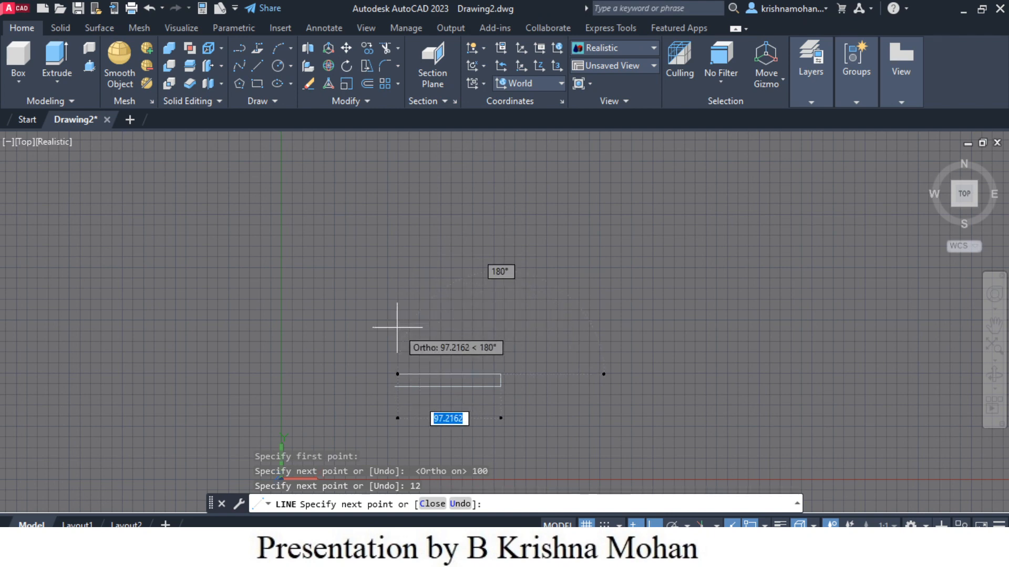
{"action": "type", "text": "24"}
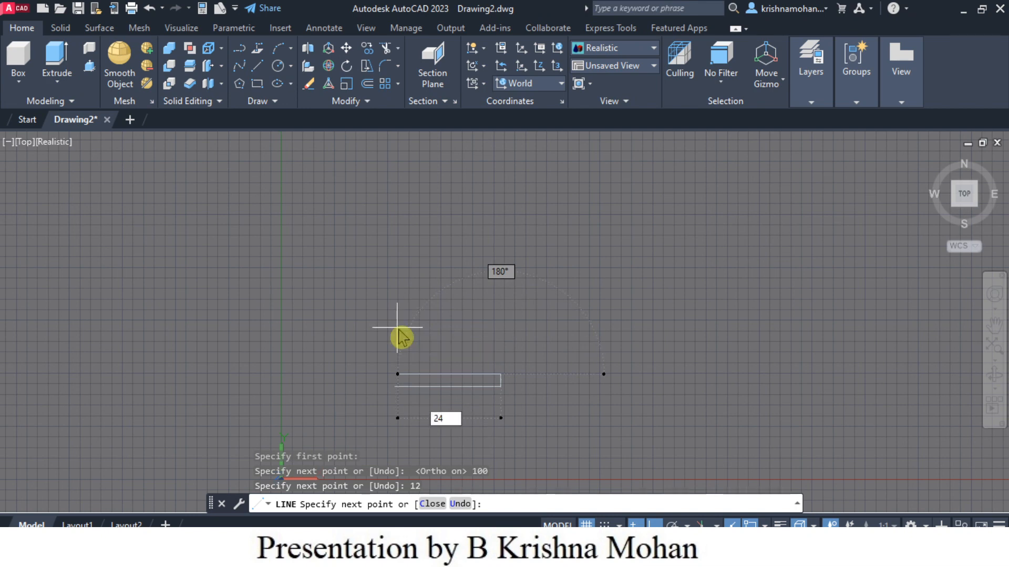
{"action": "key", "text": "Return"}
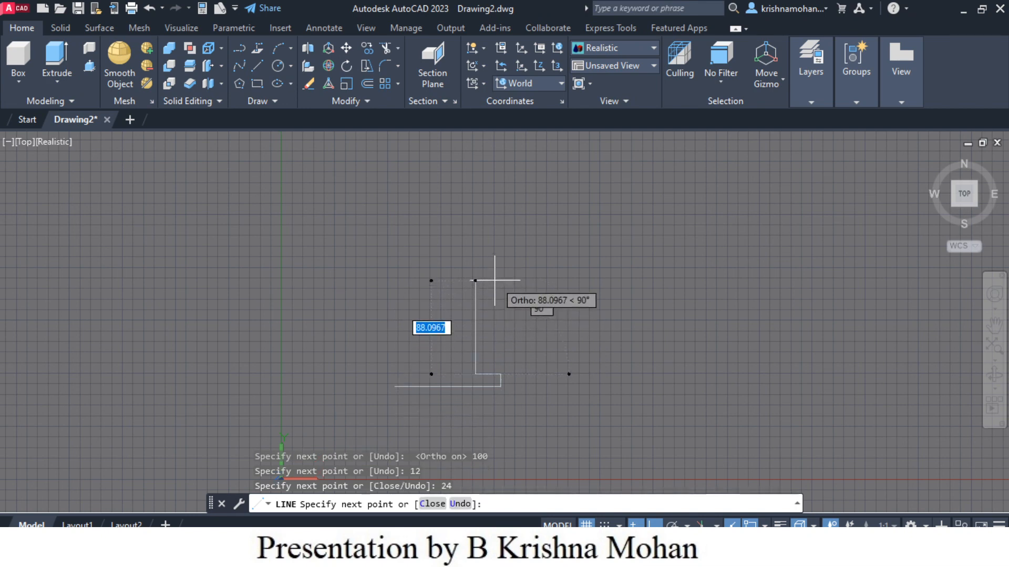
{"action": "type", "text": "40"}
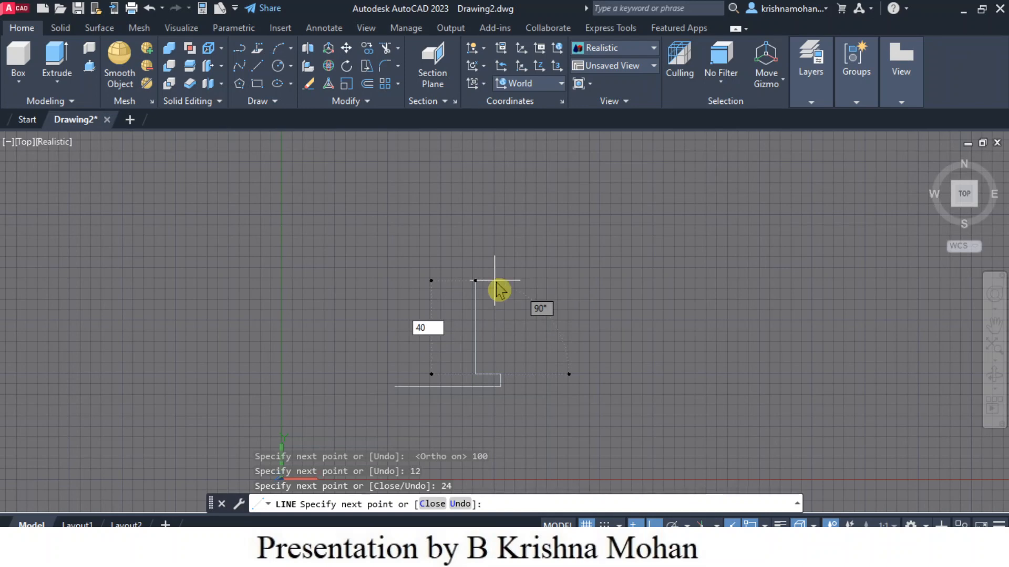
{"action": "key", "text": "Return"}
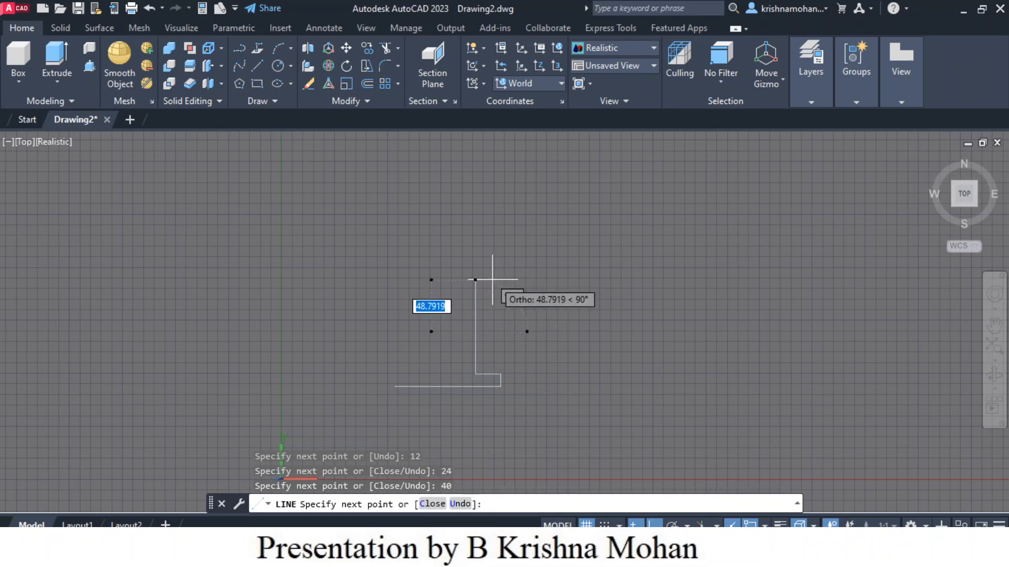
Step: Add a picked leftward segment and a 52 mm segment from the top of the 40 mm edge, then end the line
{"action": "left_click", "coordinate": [428, 295]}
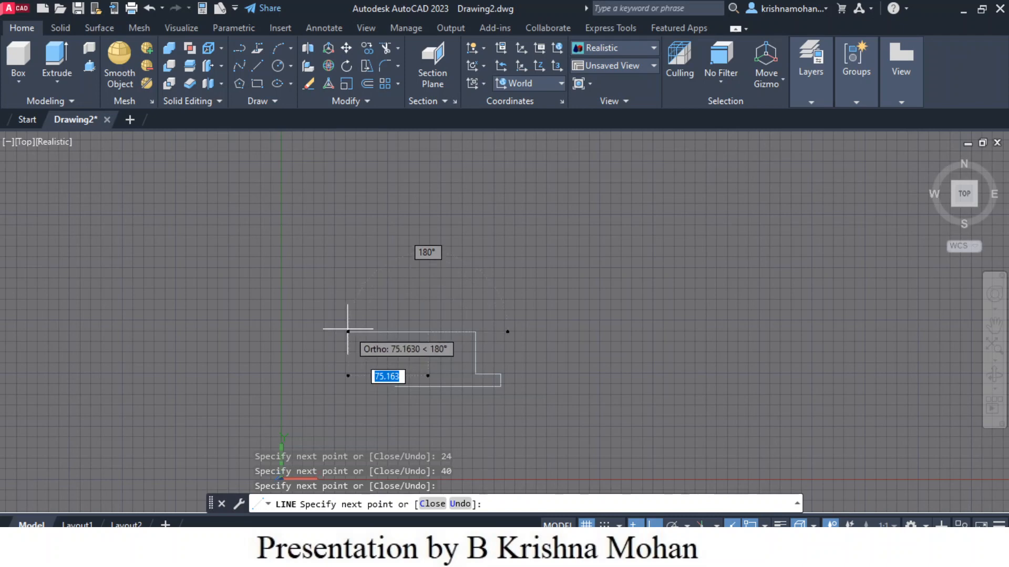
{"action": "type", "text": "52"}
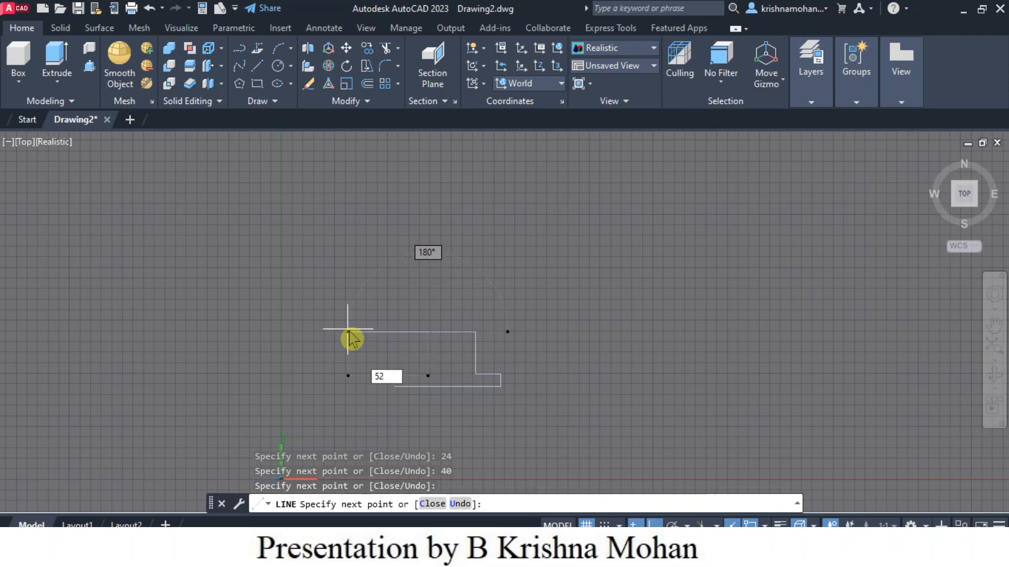
{"action": "key", "text": "Return"}
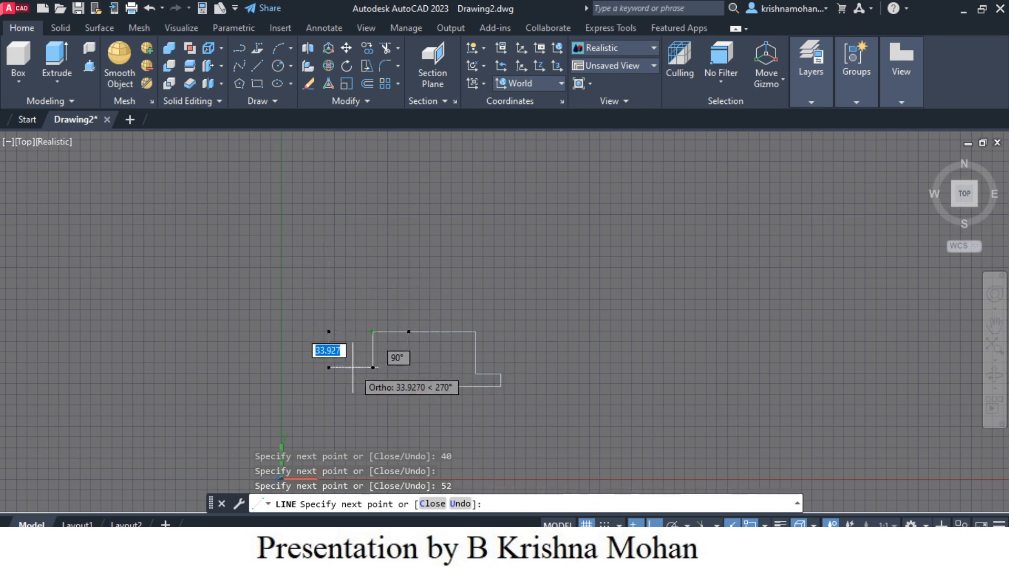
{"action": "key", "text": "Escape"}
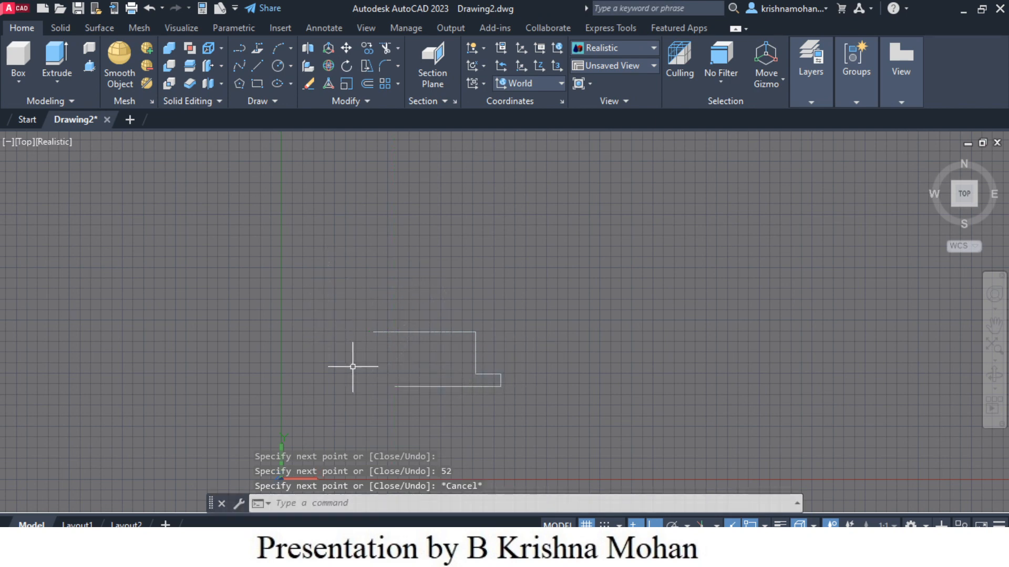
Step: Erase the two leftward top segments just drawn and clear the selection
{"action": "left_click", "coordinate": [423, 333]}
{"action": "key", "text": "Delete"}
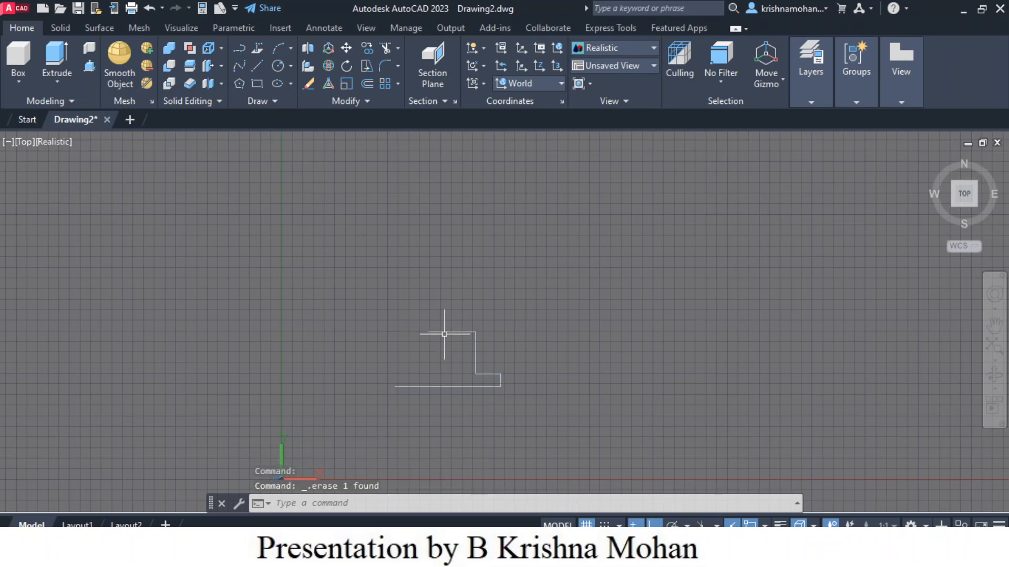
{"action": "left_click", "coordinate": [445, 332]}
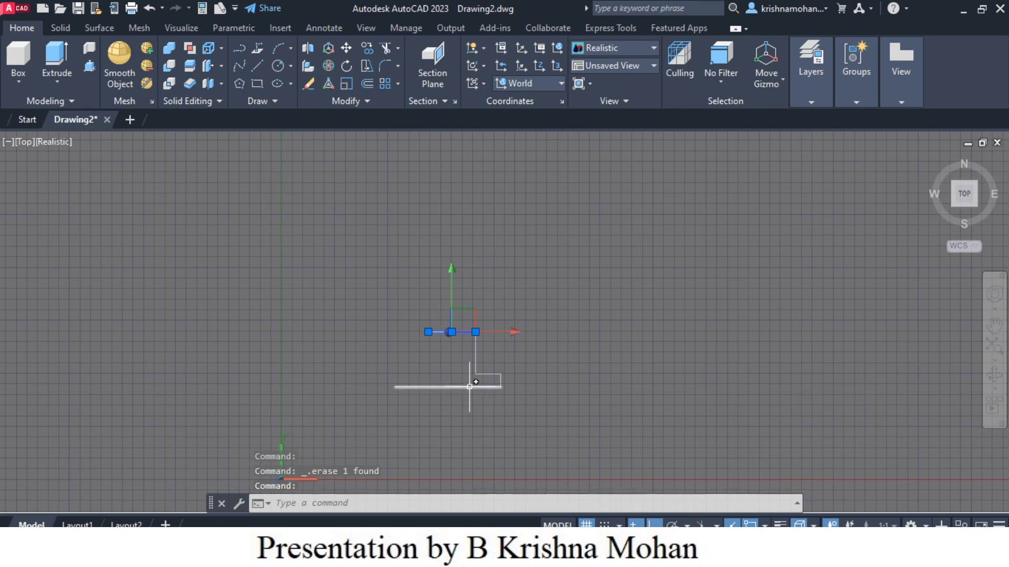
{"action": "key", "text": "Escape"}
{"action": "key", "text": "Escape"}
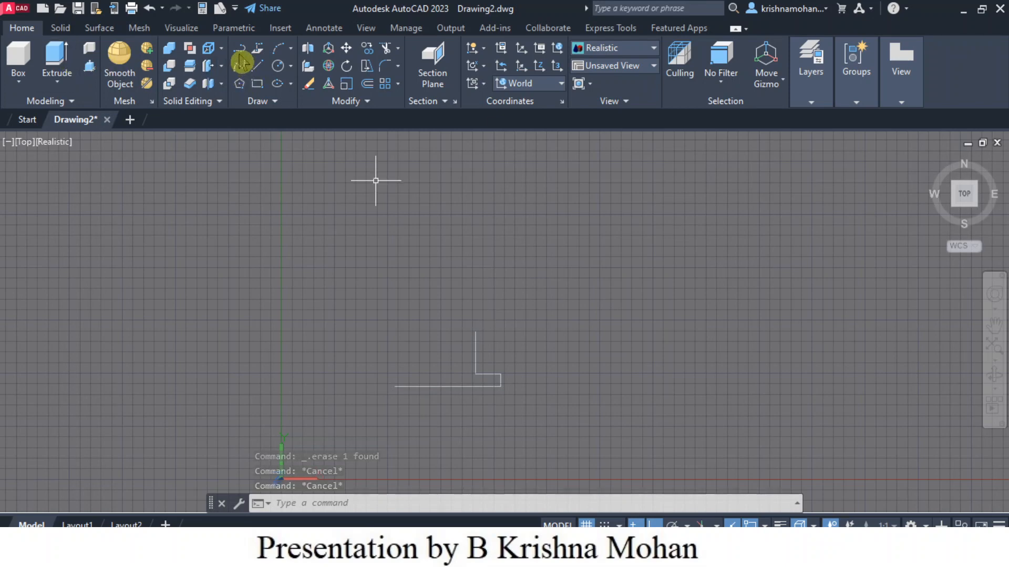
Step: Restart the line at the top of the 40 mm edge and draw 52 mm to the left and 40 mm down
{"action": "left_click", "coordinate": [256, 67]}
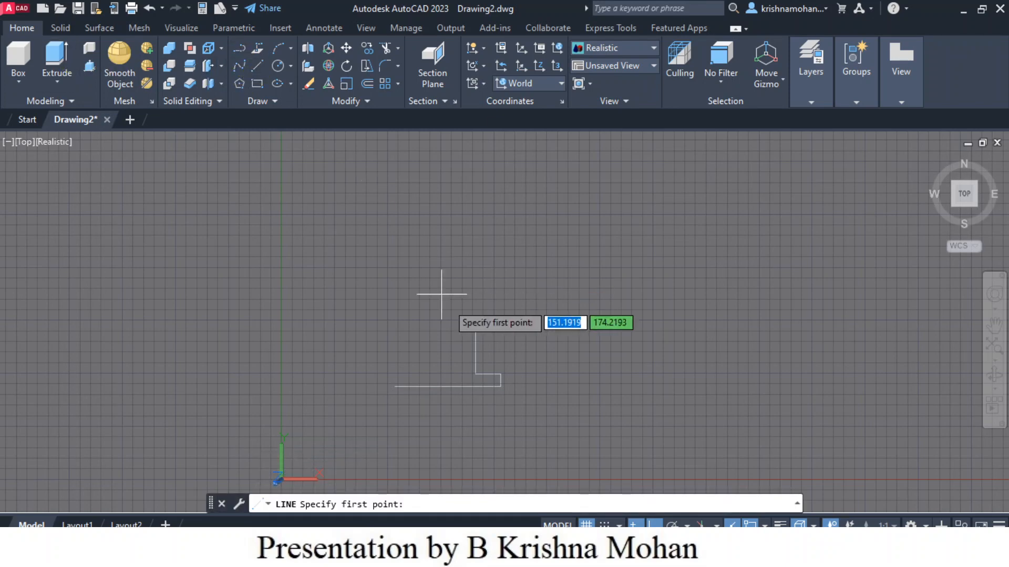
{"action": "left_click", "coordinate": [474, 332]}
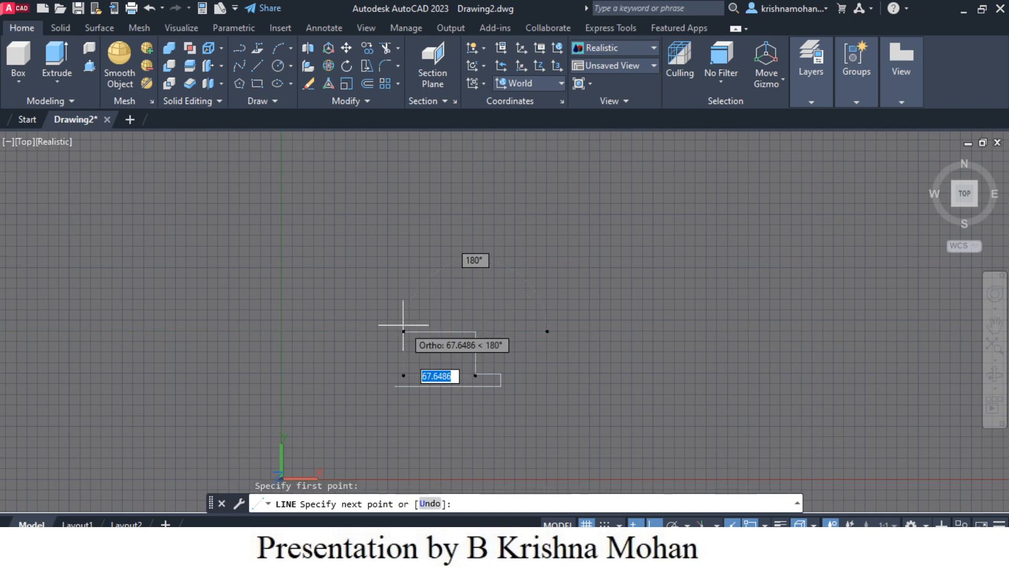
{"action": "type", "text": "52"}
{"action": "key", "text": "Return"}
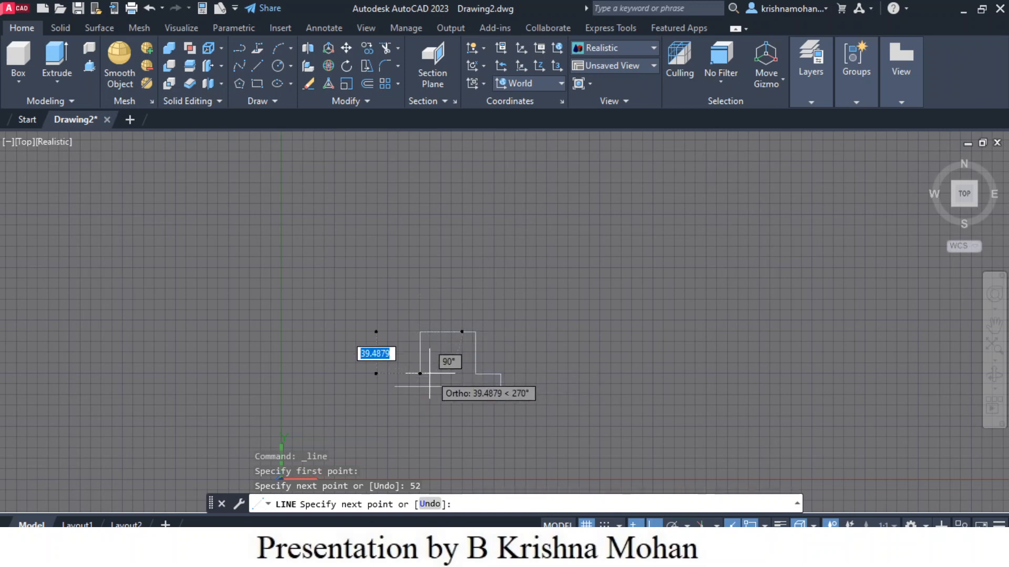
{"action": "type", "text": "40"}
{"action": "key", "text": "Return"}
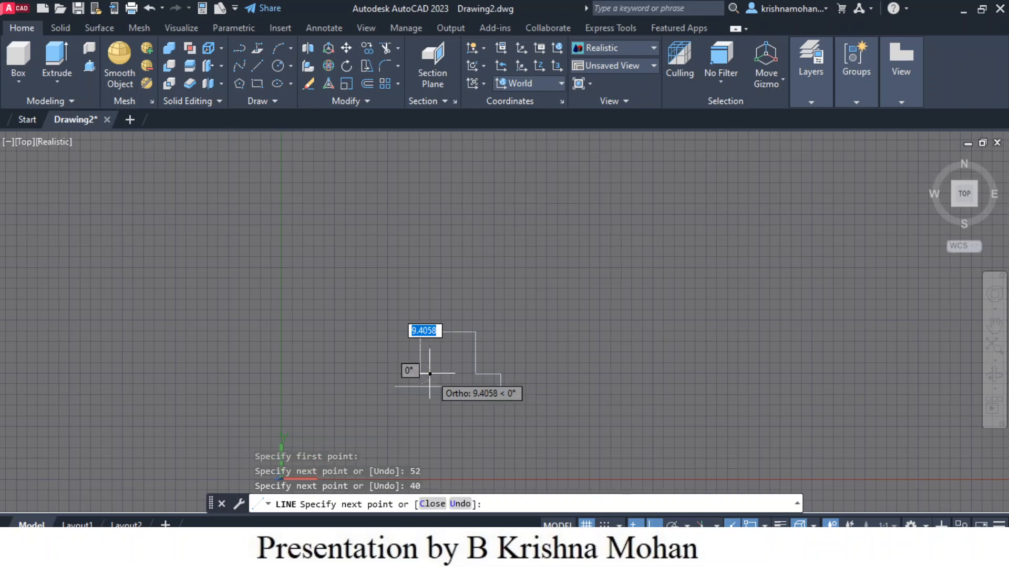
Step: Finish the outline with a 24 mm edge left and a 12 mm edge down to the base, then end the line
{"action": "left_click", "coordinate": [281, 393]}
{"action": "type", "text": "24"}
{"action": "key", "text": "Return"}
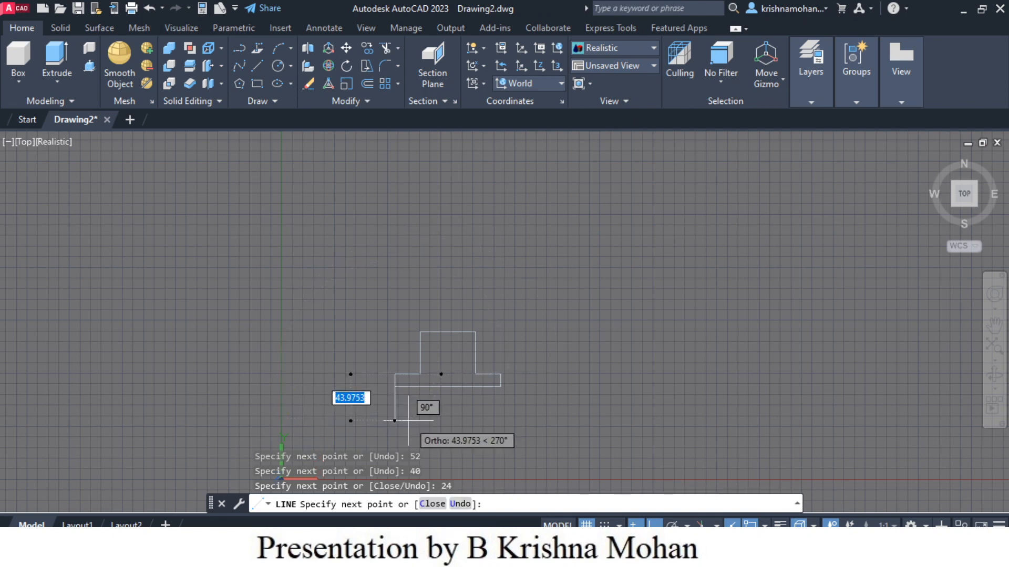
{"action": "type", "text": "1"}
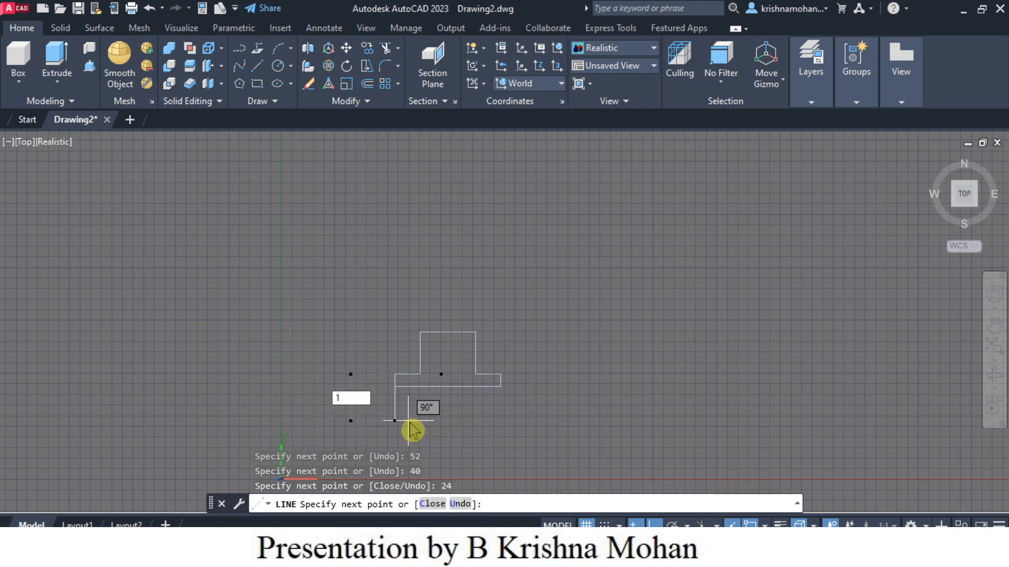
{"action": "type", "text": "2"}
{"action": "key", "text": "Return"}
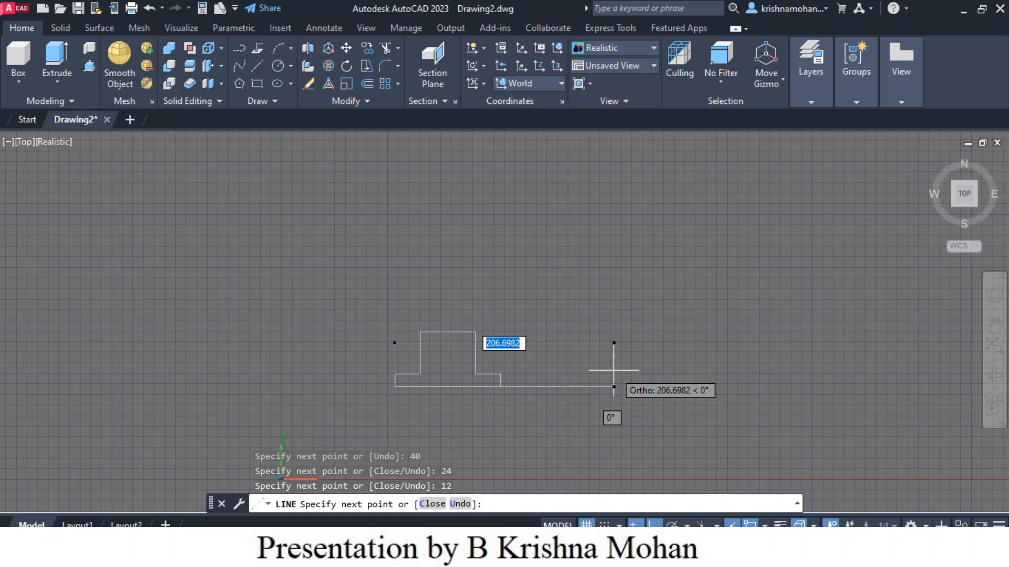
{"action": "key", "text": "Escape"}
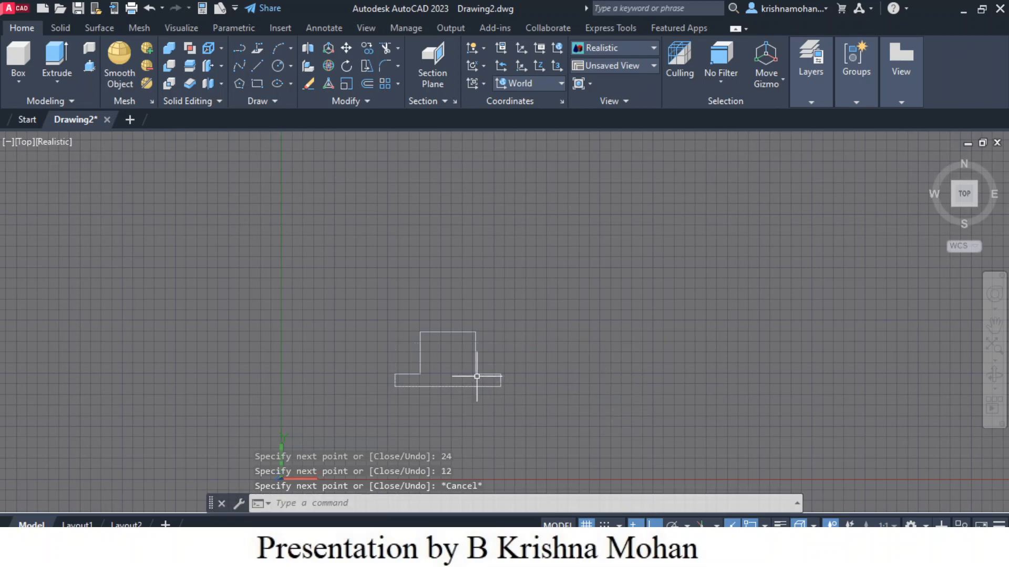
Step: Offset the two inner vertical edges of the upper block 8 mm inward
{"action": "scroll", "coordinate": [486, 371], "scroll_direction": "up", "scroll_amount": 3}
{"action": "scroll", "coordinate": [494, 362], "scroll_direction": "up", "scroll_amount": 2}
{"action": "middle_click_drag", "start_coordinate": [498, 378], "coordinate": [567, 281]}
{"action": "scroll", "coordinate": [494, 306], "scroll_direction": "up", "scroll_amount": 2}
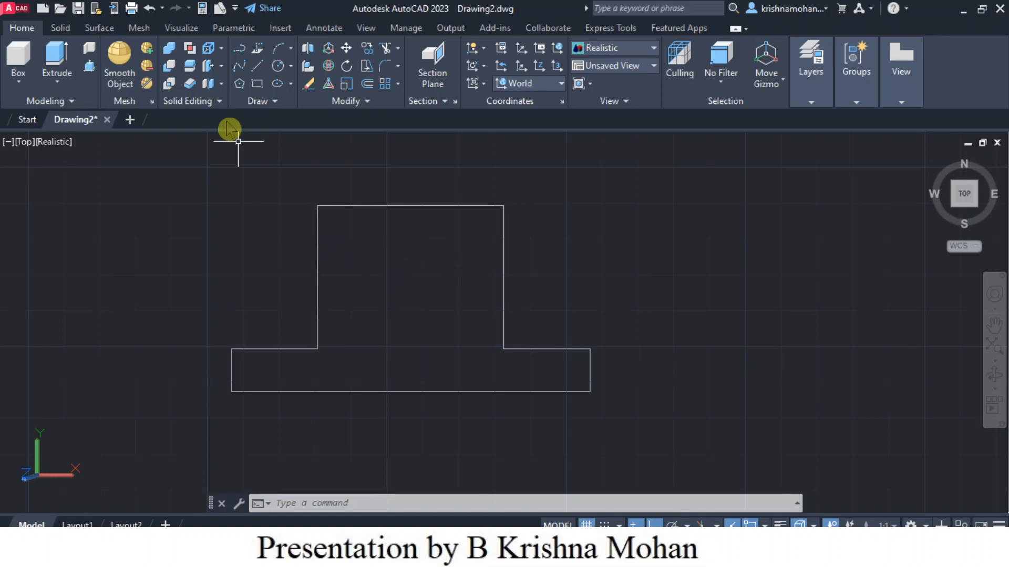
{"action": "left_click", "coordinate": [369, 86]}
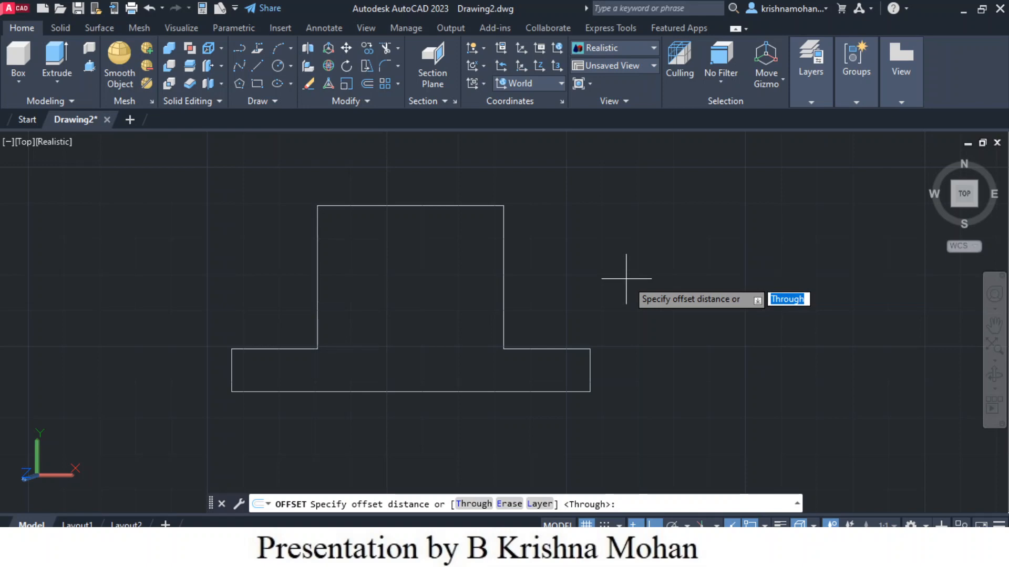
{"action": "type", "text": "8"}
{"action": "key", "text": "Return"}
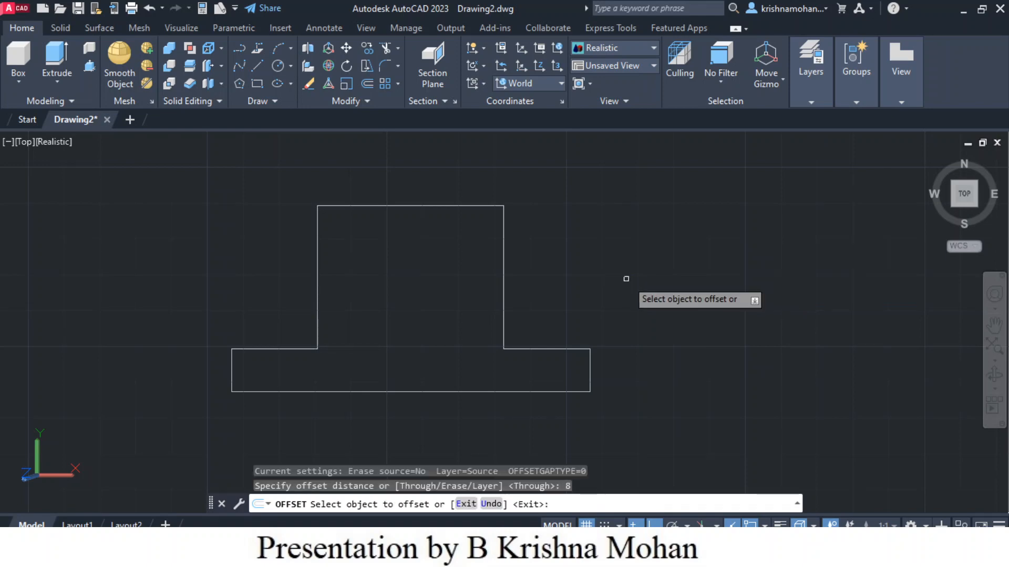
{"action": "left_click", "coordinate": [318, 310]}
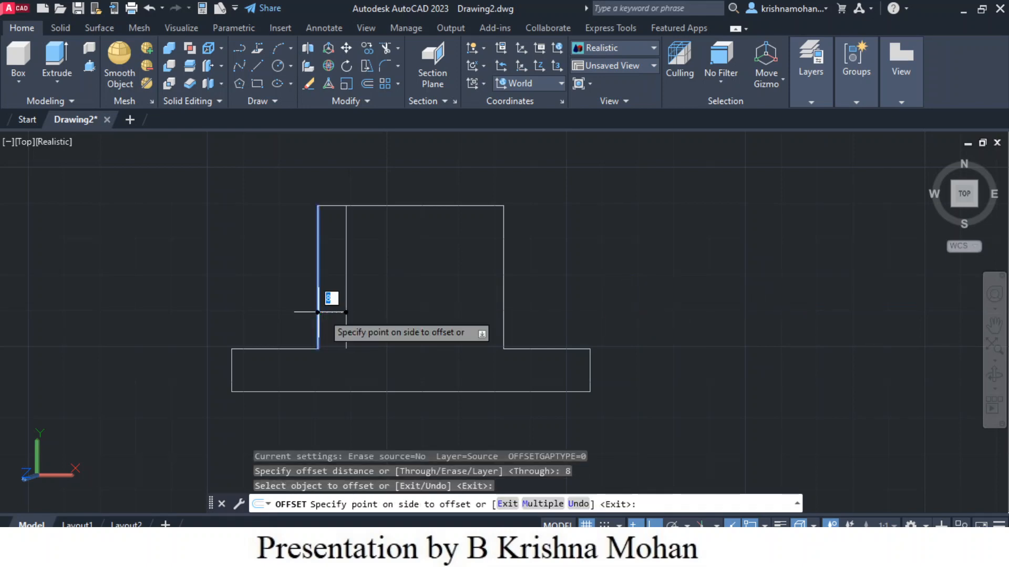
{"action": "left_click", "coordinate": [383, 310]}
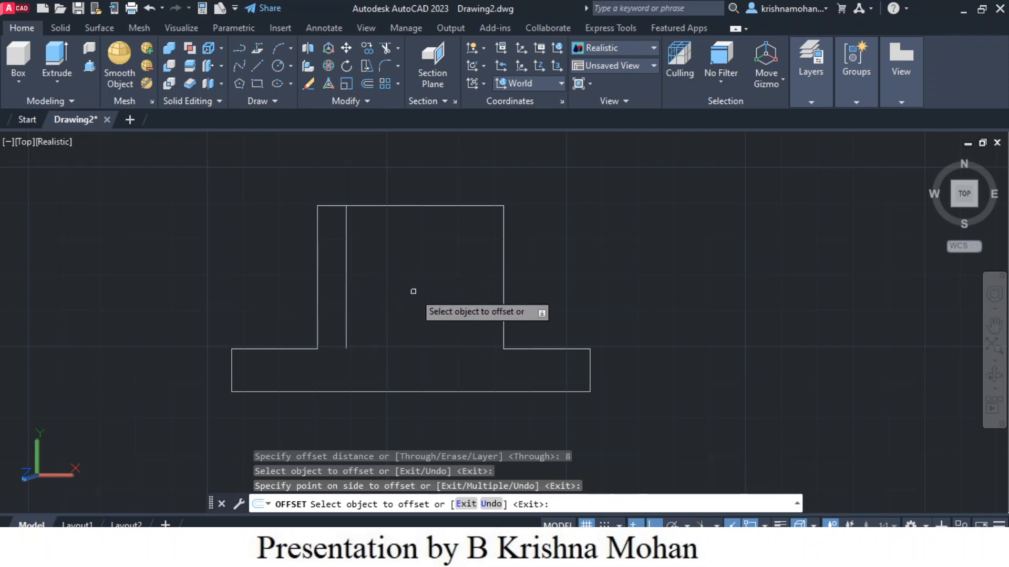
{"action": "left_click", "coordinate": [502, 287]}
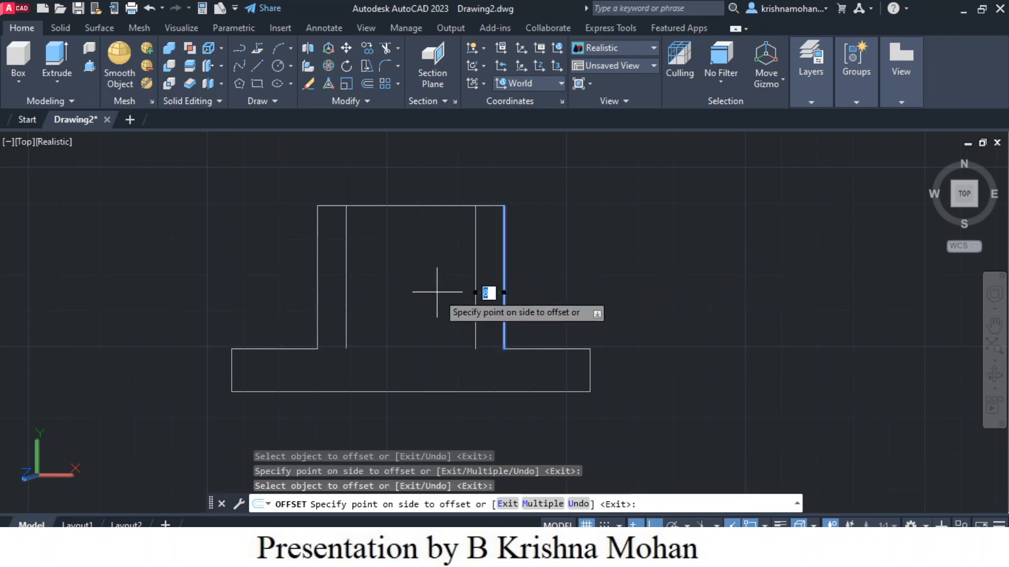
{"action": "left_click", "coordinate": [408, 291]}
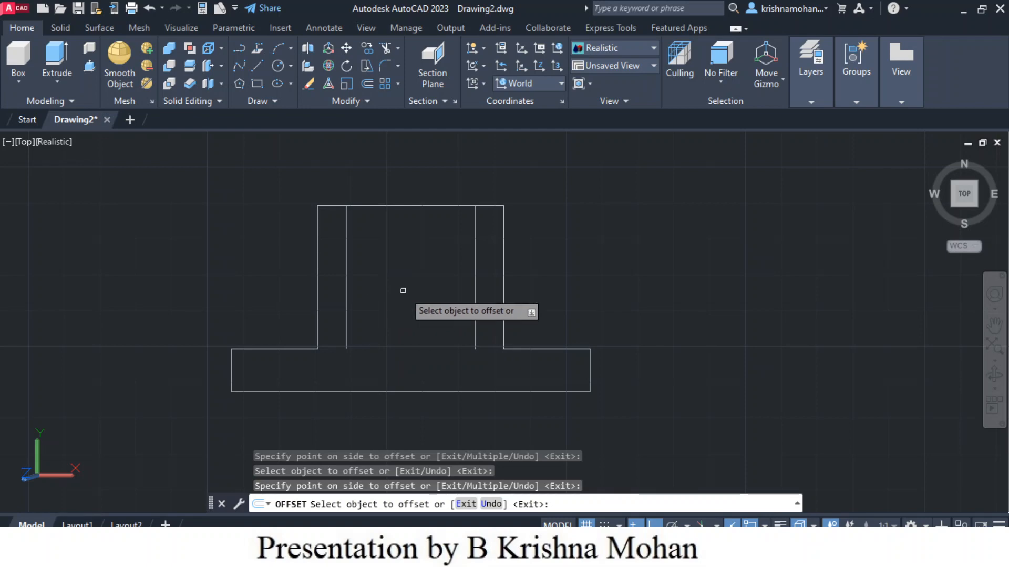
Step: Offset the top edge of the upper block downward by 21 mm and by 15 mm
{"action": "left_click", "coordinate": [363, 204]}
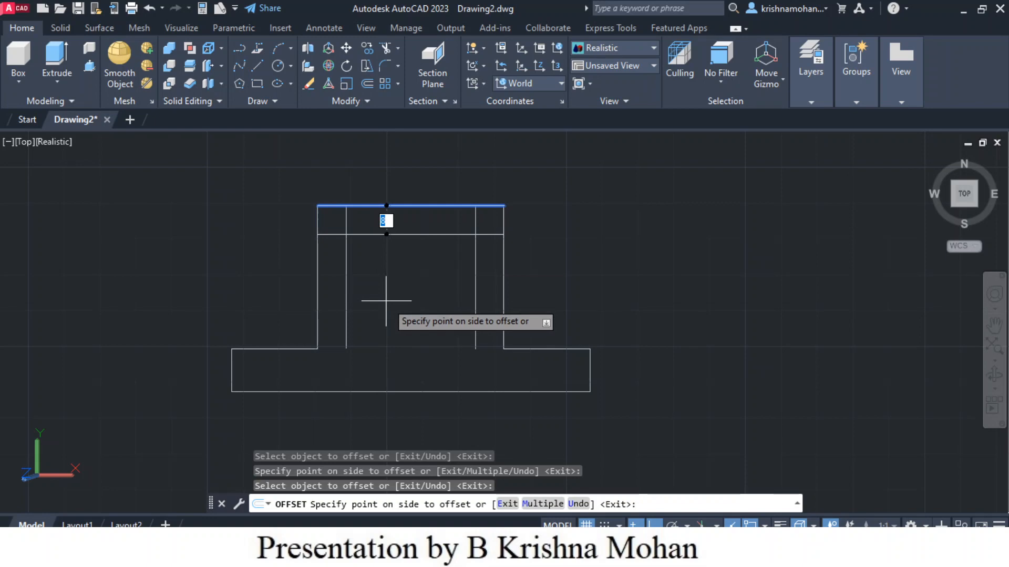
{"action": "type", "text": "21"}
{"action": "key", "text": "Return"}
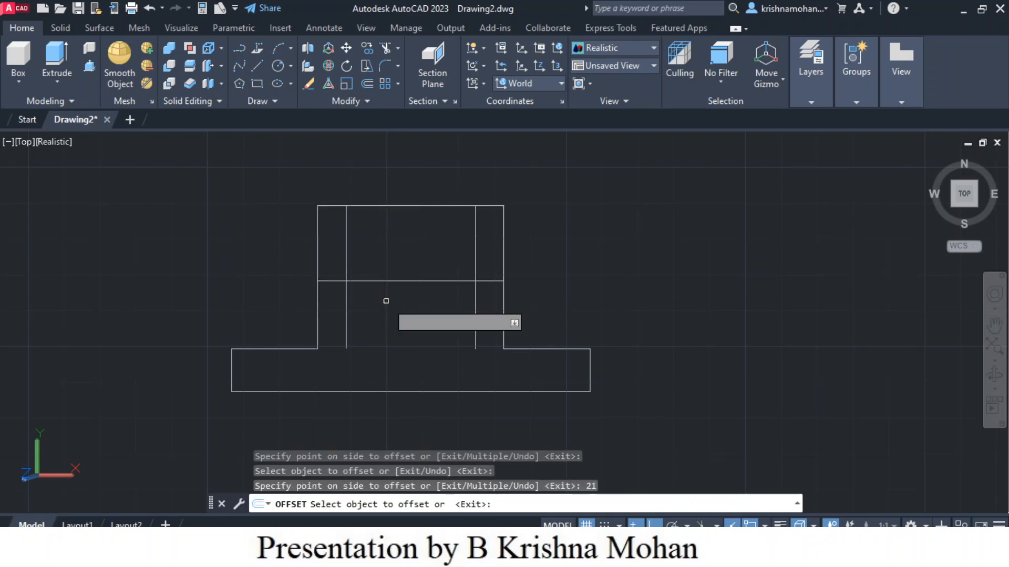
{"action": "left_click", "coordinate": [377, 205]}
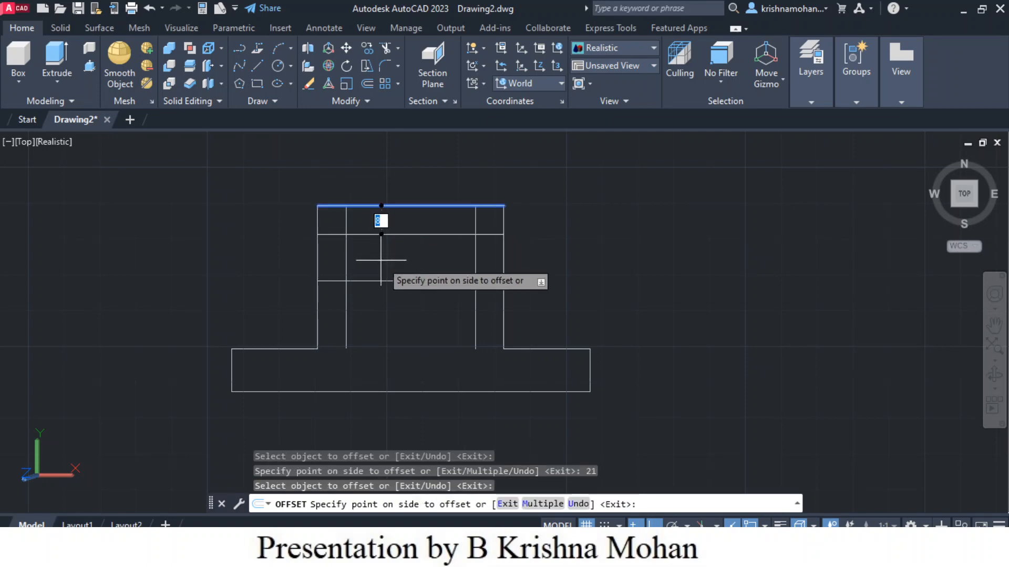
{"action": "left_click", "coordinate": [385, 270]}
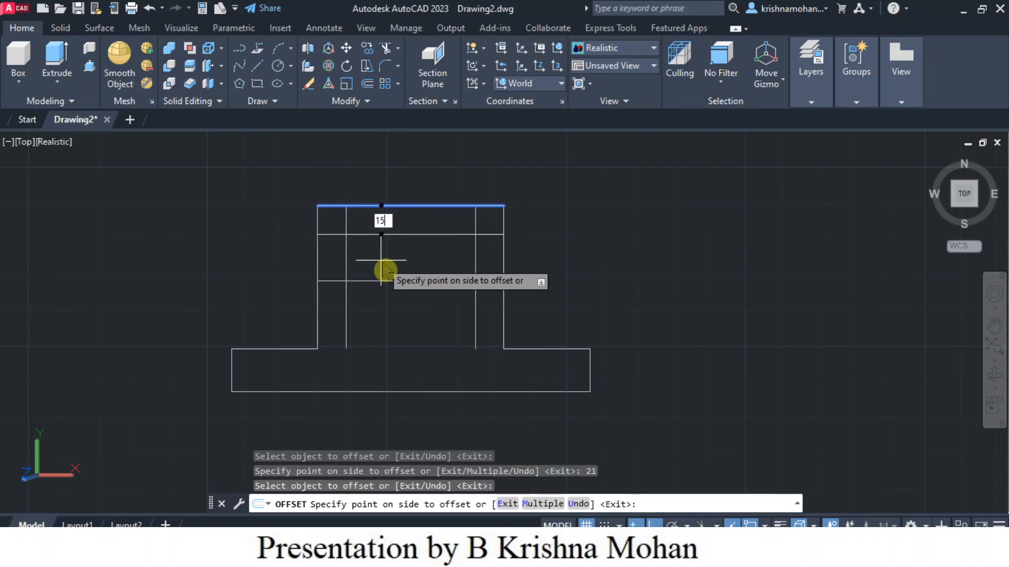
{"action": "key", "text": "Return"}
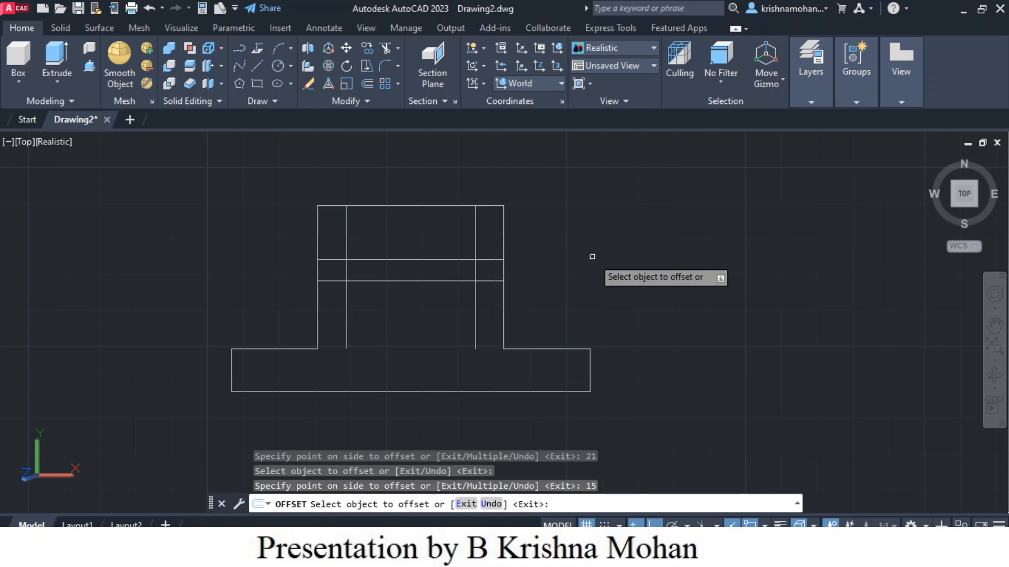
Step: With ortho off, draw a diagonal line at 45° down-right from the top of the left 8 mm offset line
{"action": "left_click", "coordinate": [259, 69]}
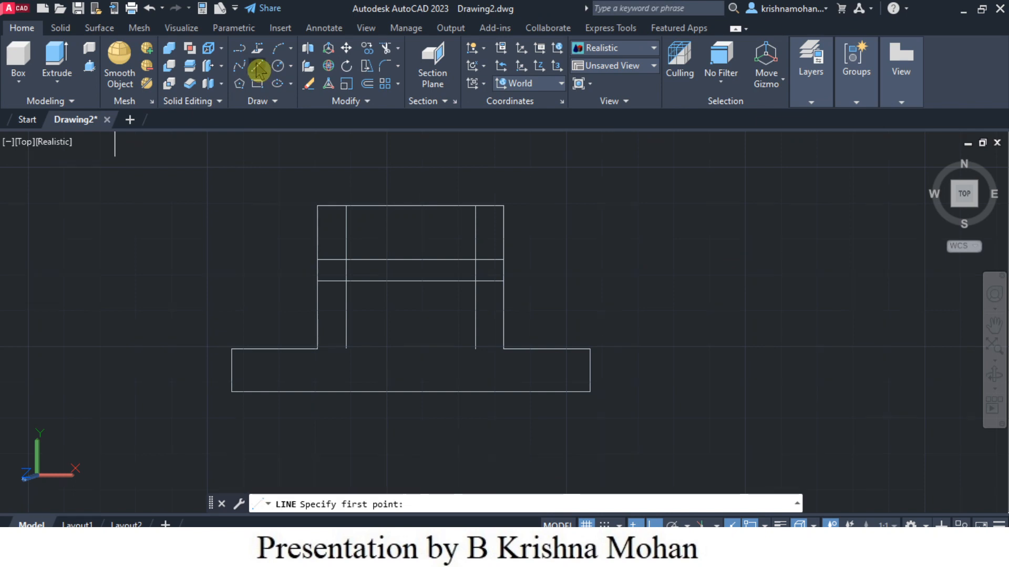
{"action": "left_click", "coordinate": [346, 205]}
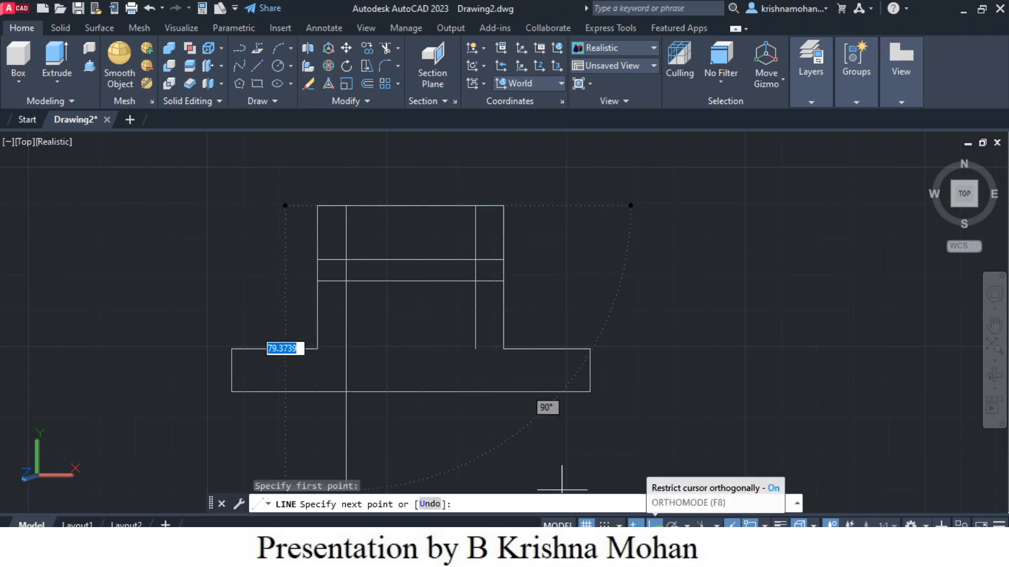
{"action": "left_click", "coordinate": [654, 524]}
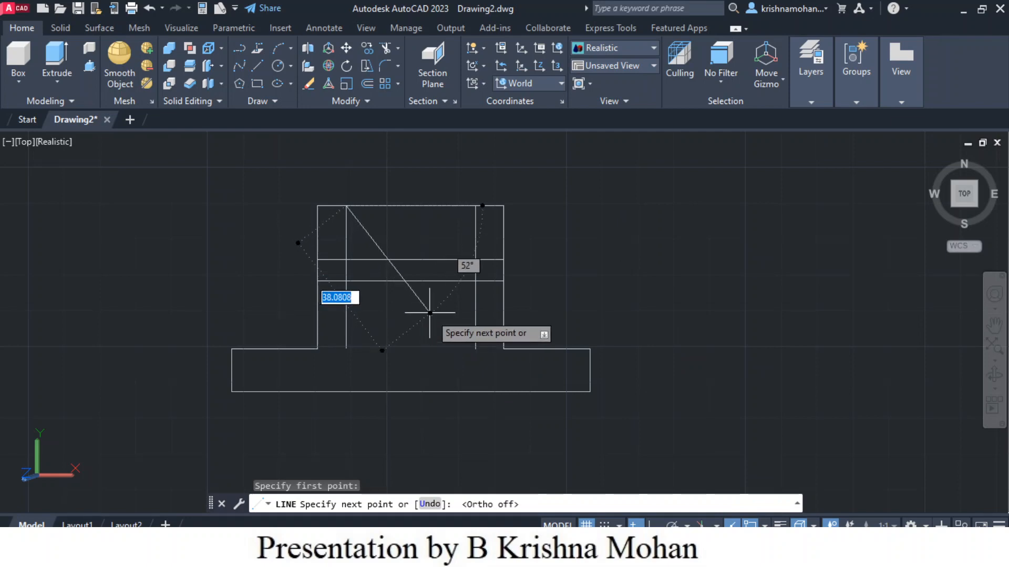
{"action": "key", "text": "Tab"}
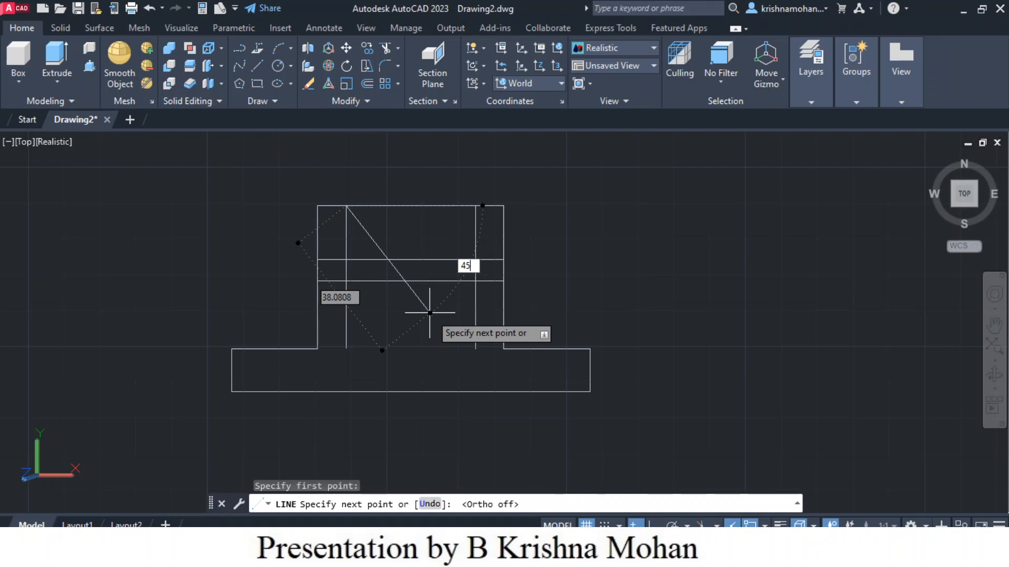
{"action": "key", "text": "Return"}
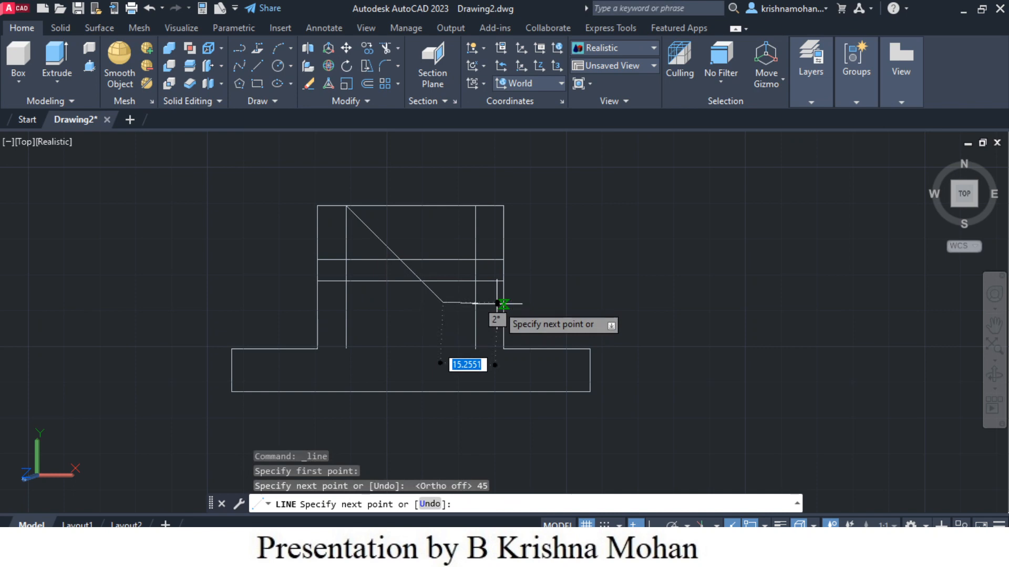
{"action": "key", "text": "Escape"}
Step: Draw a diagonal line at 135° down-left from the top of the right 8 mm offset line
{"action": "key", "text": "space"}
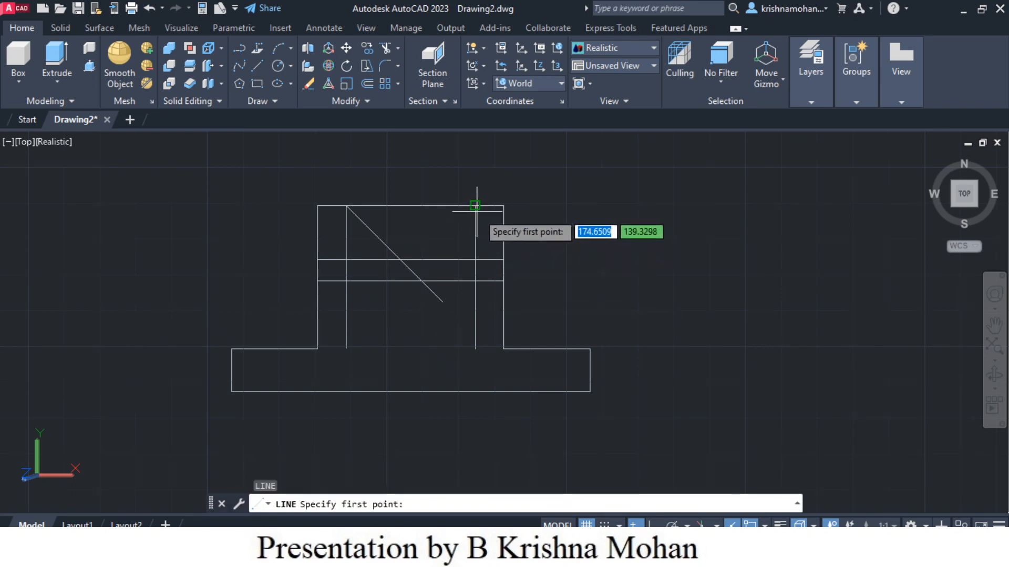
{"action": "left_click", "coordinate": [475, 206]}
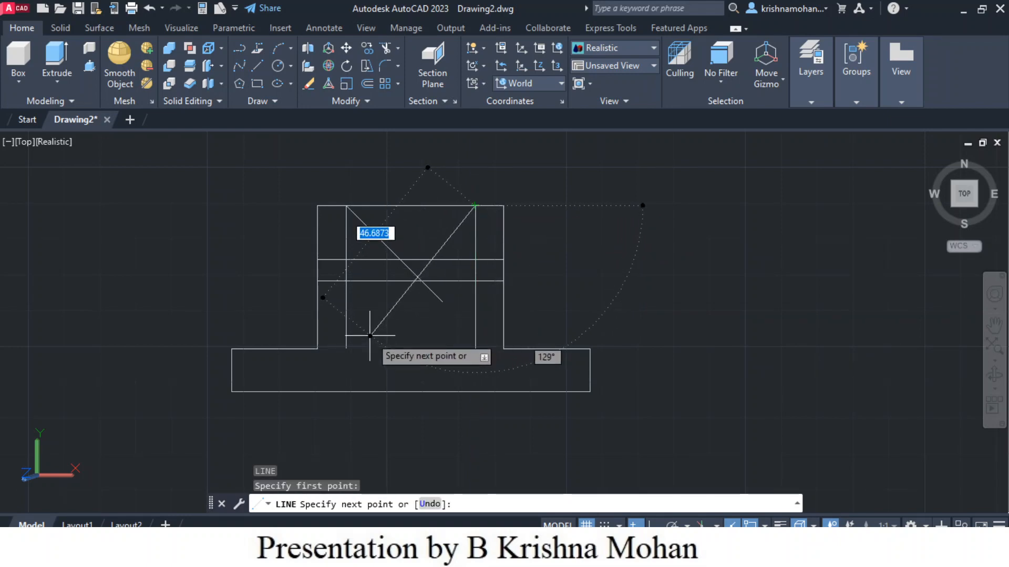
{"action": "key", "text": "Tab"}
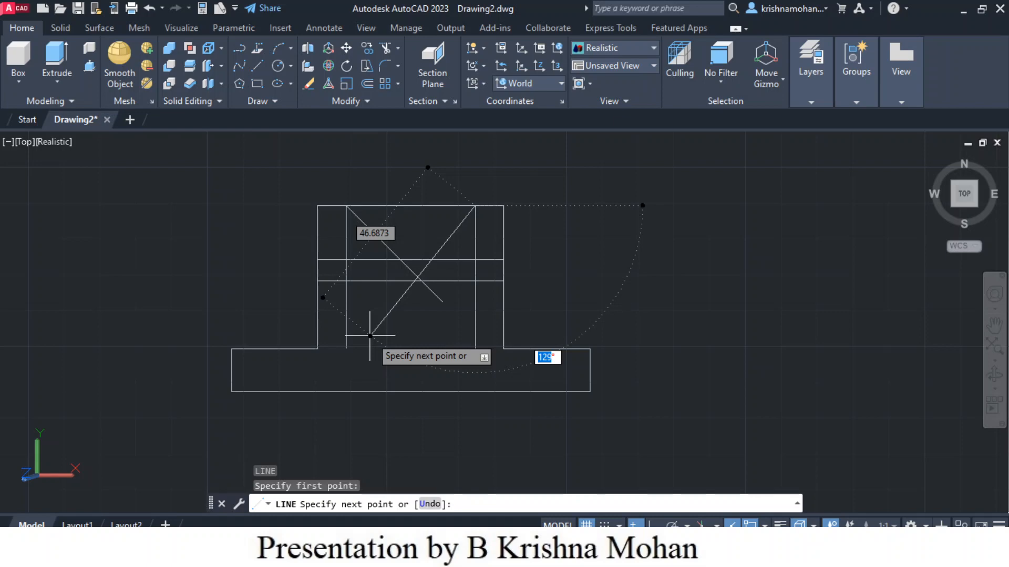
{"action": "type", "text": "135"}
{"action": "key", "text": "Return"}
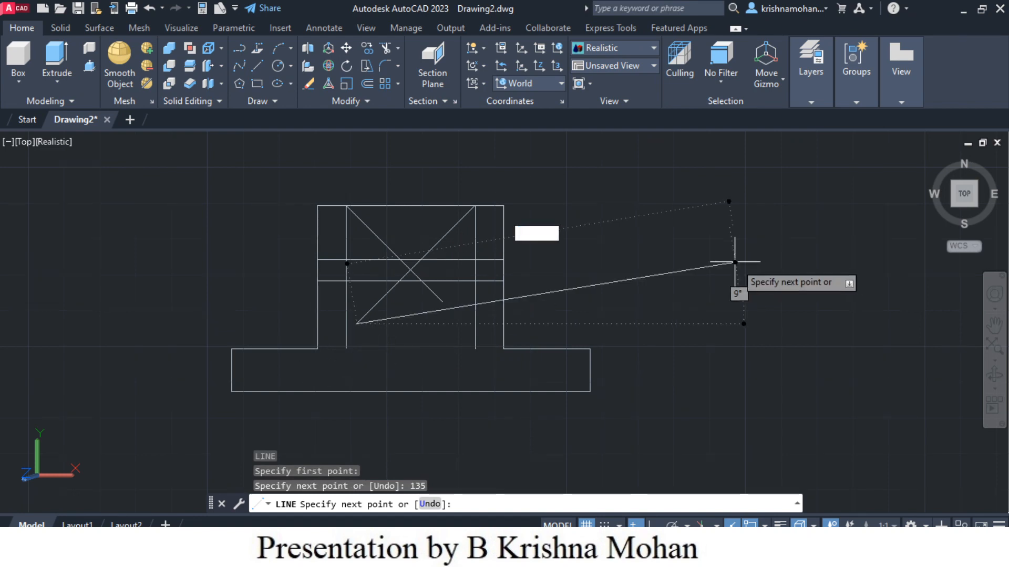
{"action": "key", "text": "Escape"}
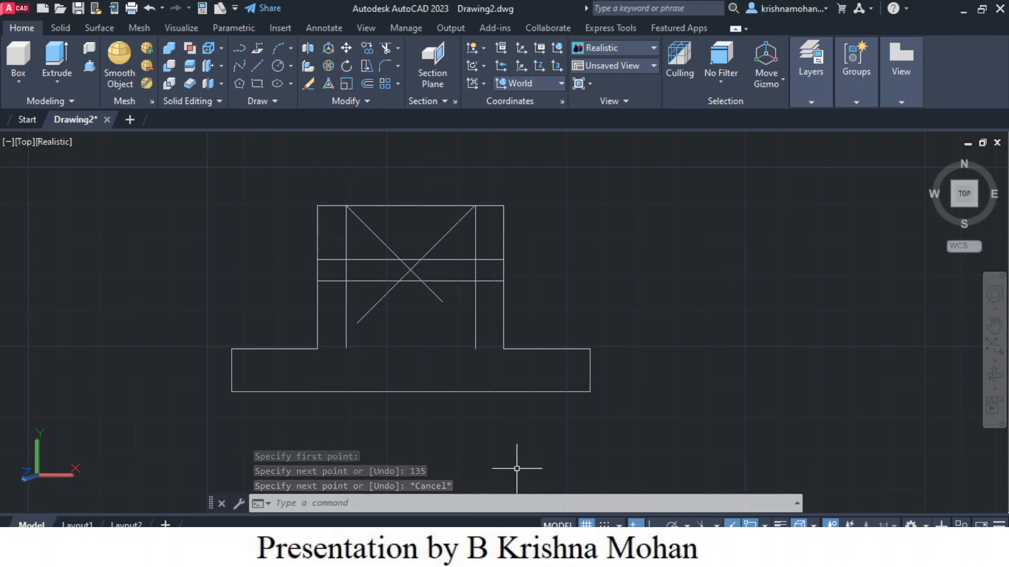
Step: Turn ortho on and draw two short vertical lines downward from where the diagonals cross the 15 mm offset line
{"action": "key", "text": "F8"}
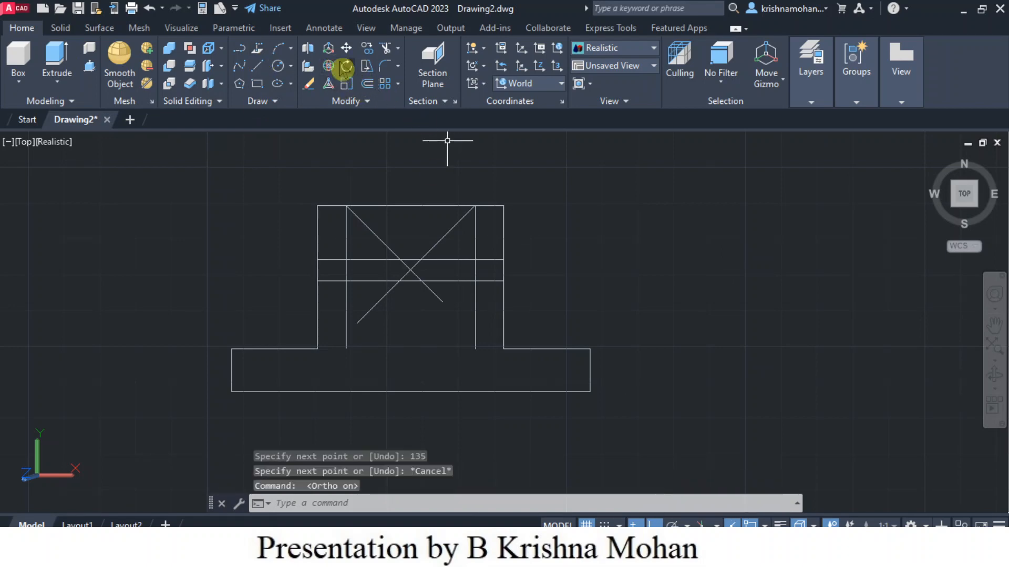
{"action": "left_click", "coordinate": [259, 68]}
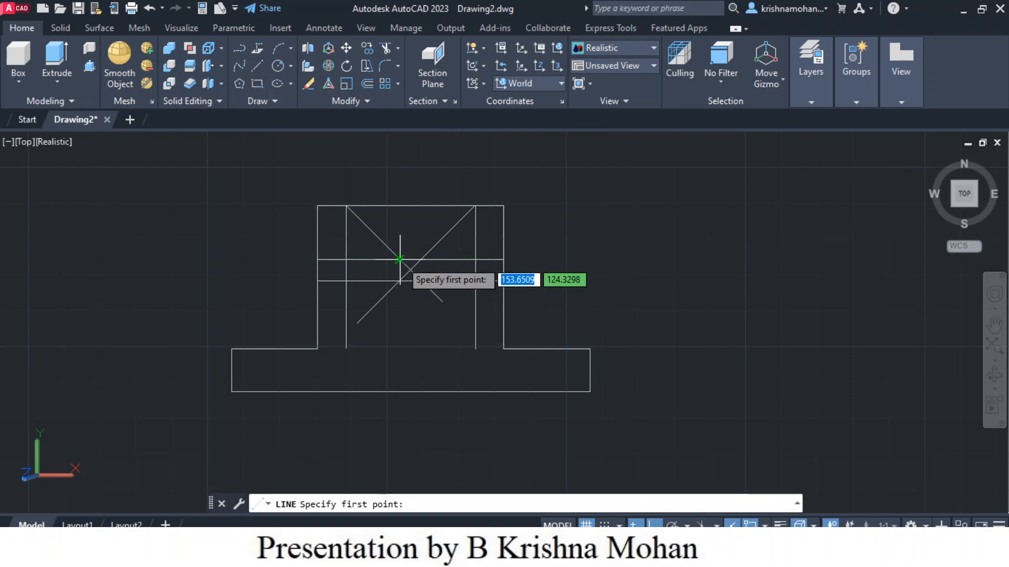
{"action": "left_click", "coordinate": [400, 259]}
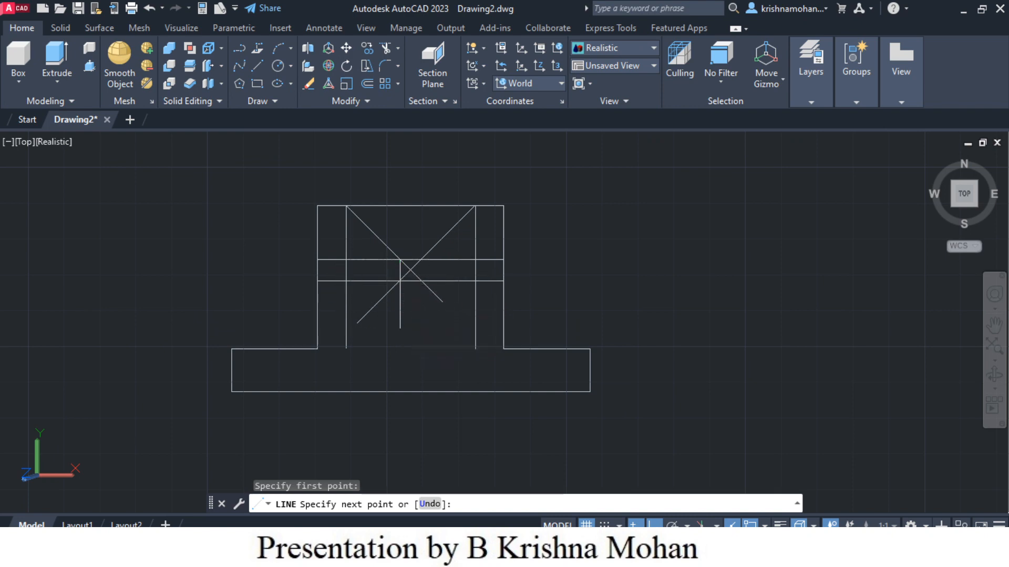
{"action": "left_click", "coordinate": [400, 329]}
{"action": "key", "text": "Escape"}
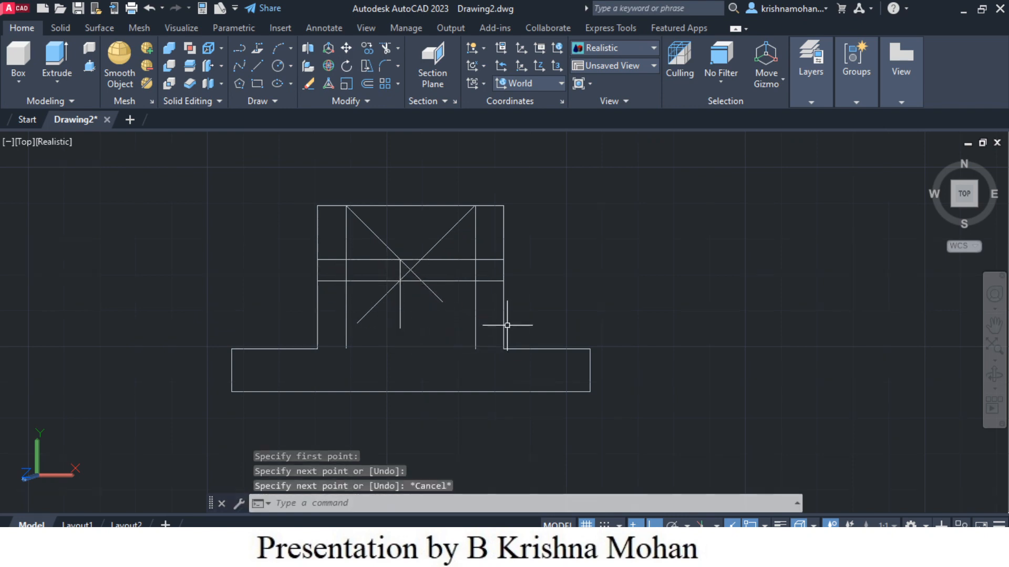
{"action": "key", "text": "Return"}
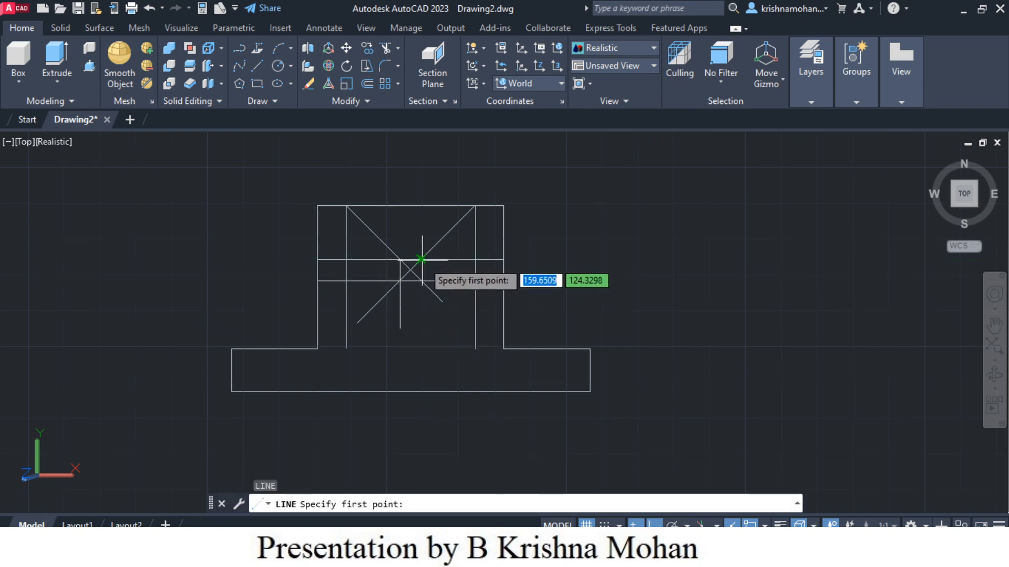
{"action": "left_click", "coordinate": [421, 259]}
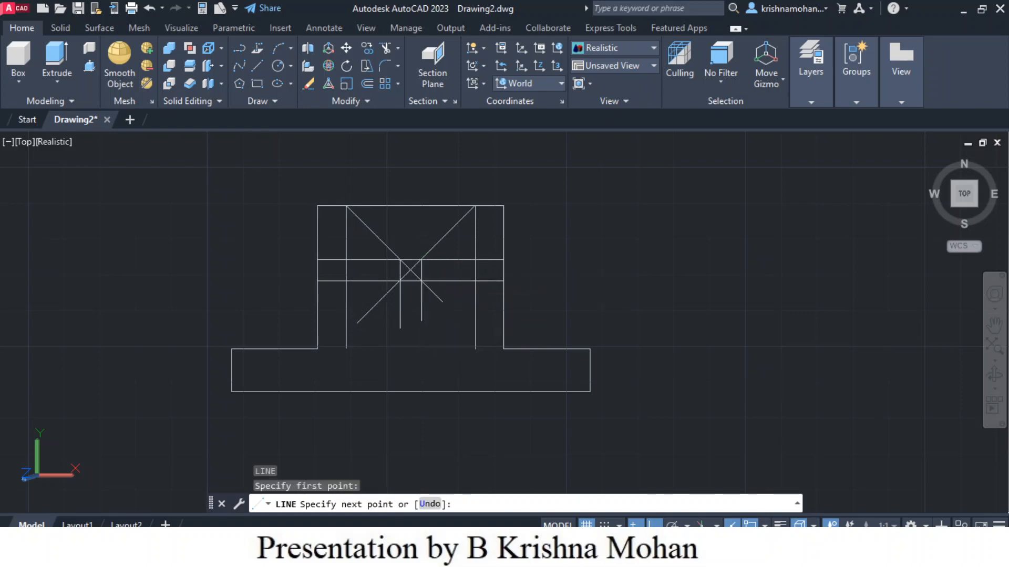
{"action": "left_click", "coordinate": [421, 321]}
{"action": "key", "text": "Escape"}
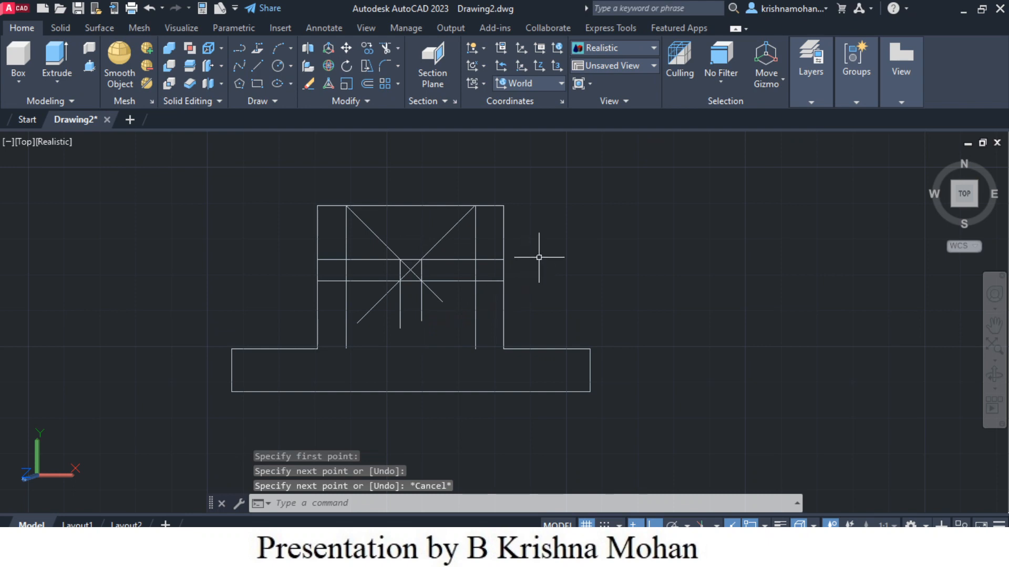
Step: Trim away the construction line segments in the upper-left area of the upper block
{"action": "left_click", "coordinate": [387, 52]}
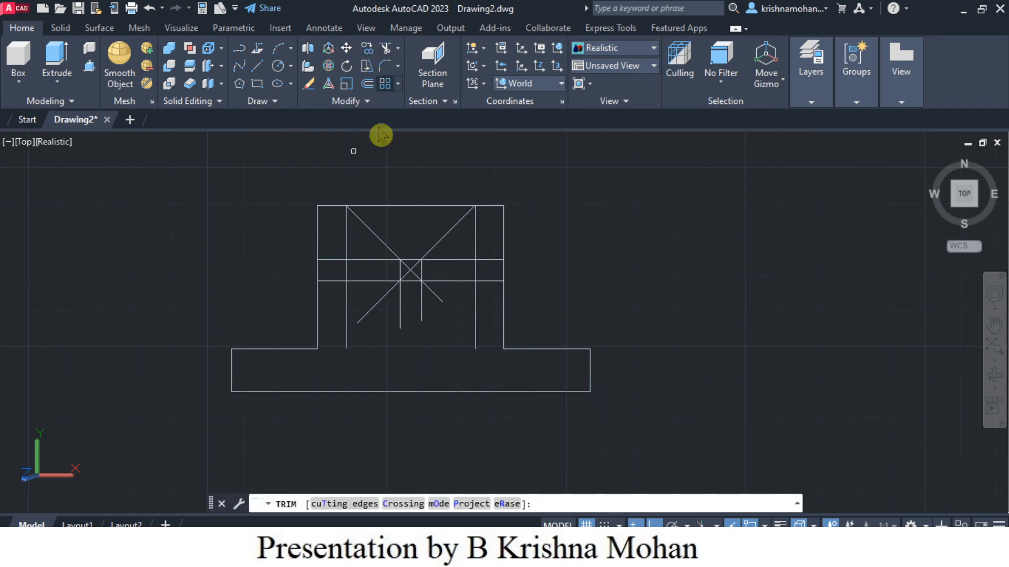
{"action": "left_click", "coordinate": [347, 247]}
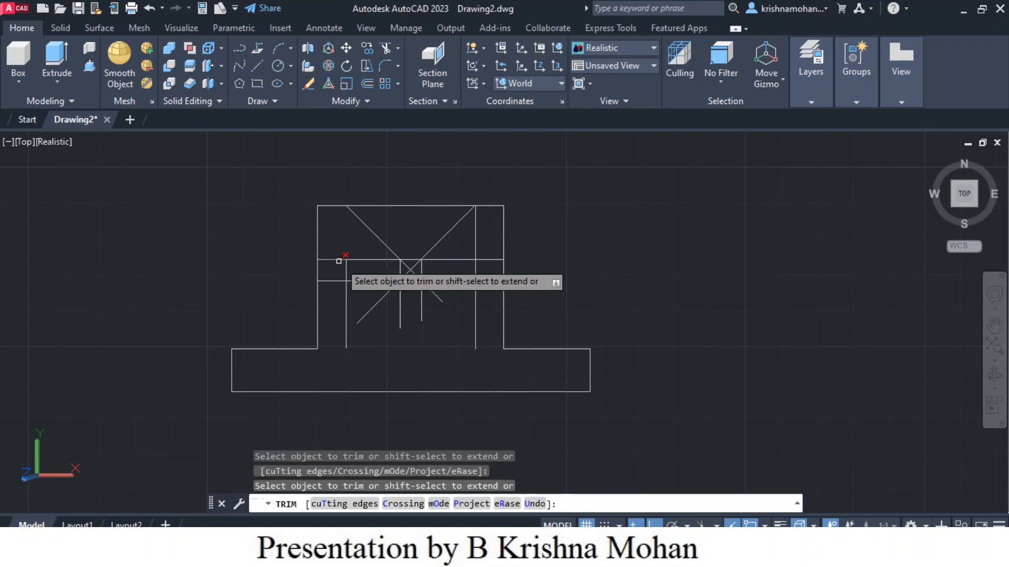
{"action": "left_click", "coordinate": [337, 245]}
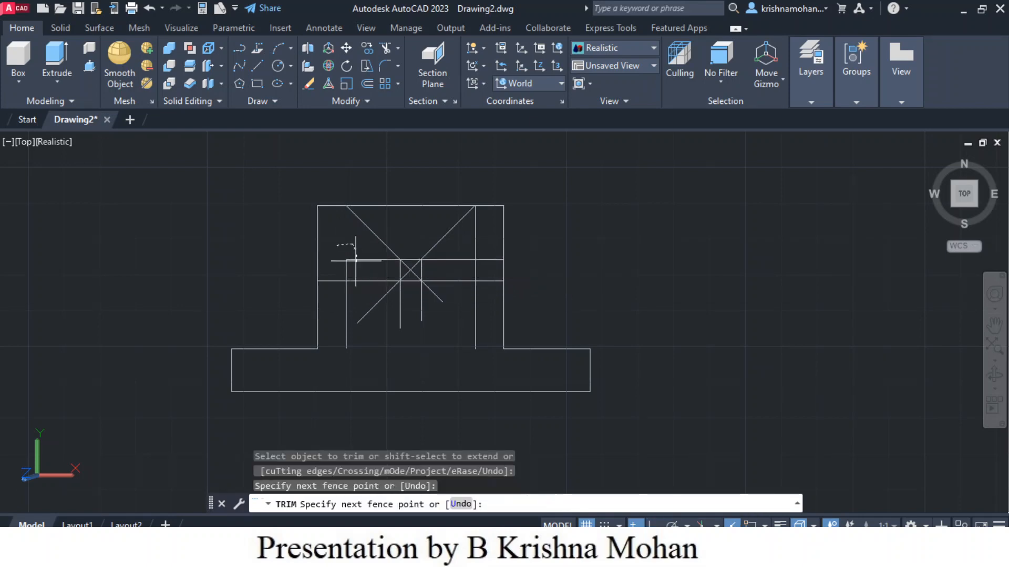
{"action": "key", "text": "Return"}
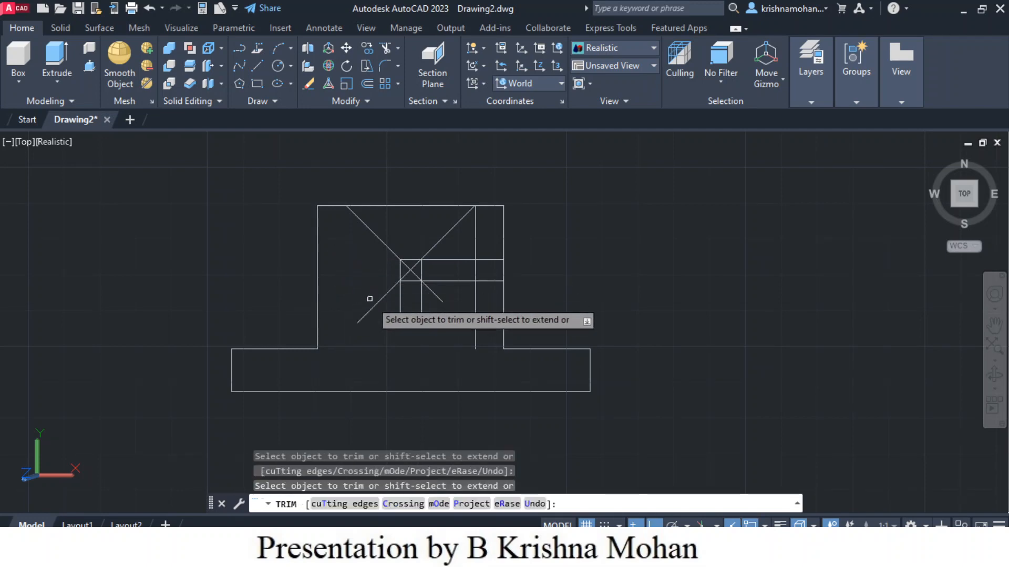
Step: Trim the diagonal and vertical line ends below the notch and the offset line segments on the right side
{"action": "left_click", "coordinate": [380, 301]}
{"action": "left_click", "coordinate": [400, 297]}
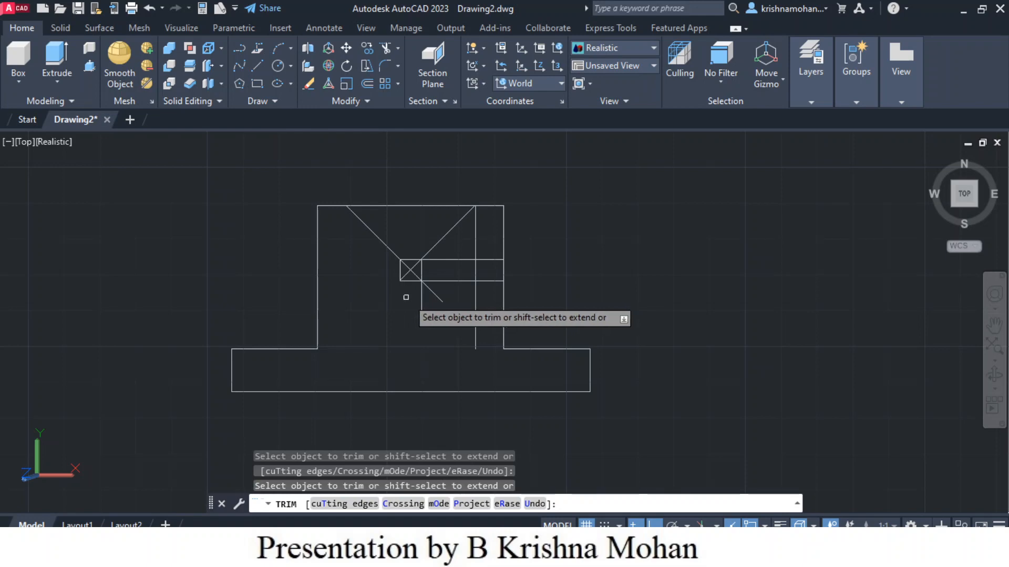
{"action": "left_click", "coordinate": [420, 300]}
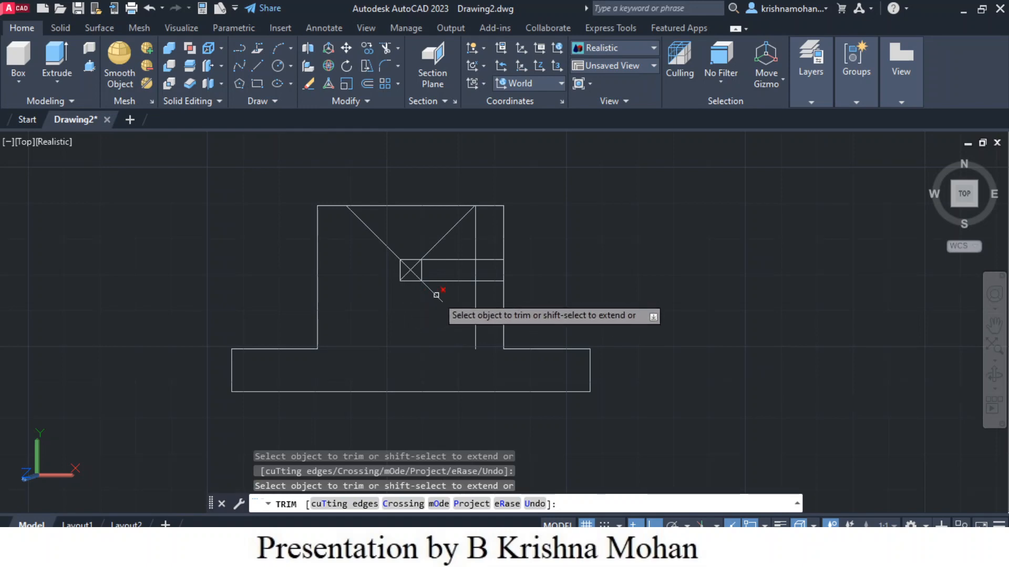
{"action": "left_click", "coordinate": [438, 281]}
{"action": "left_click", "coordinate": [439, 260]}
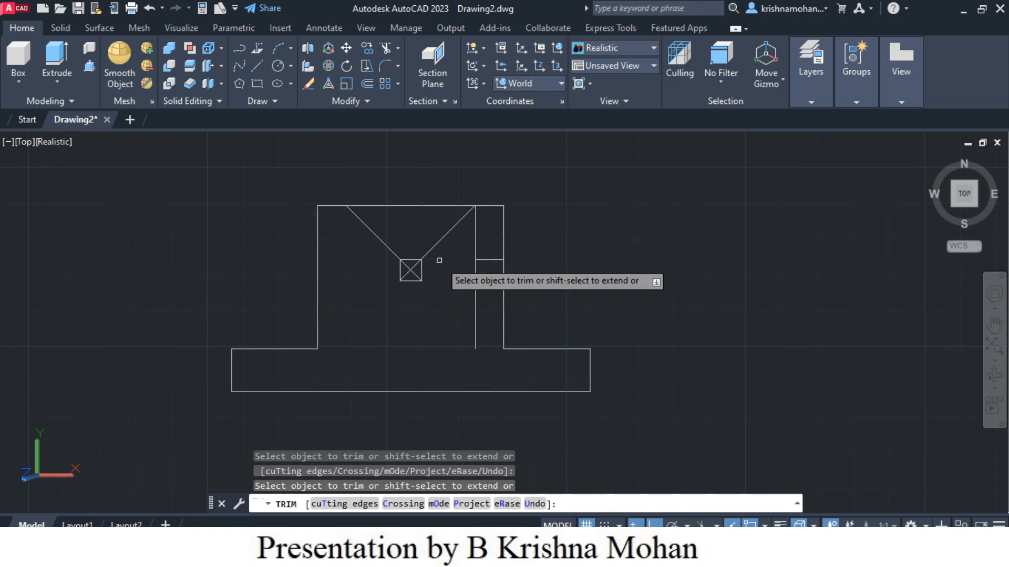
{"action": "left_click", "coordinate": [490, 261]}
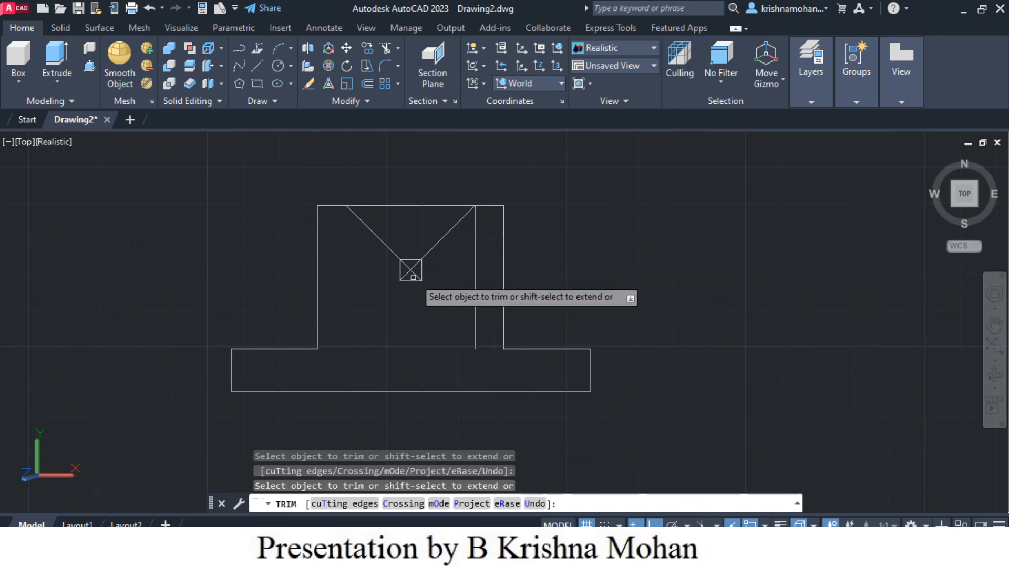
Step: Trim the leftover lines inside the small square and the top edge between the diagonals to form the V-notch
{"action": "left_click", "coordinate": [411, 261]}
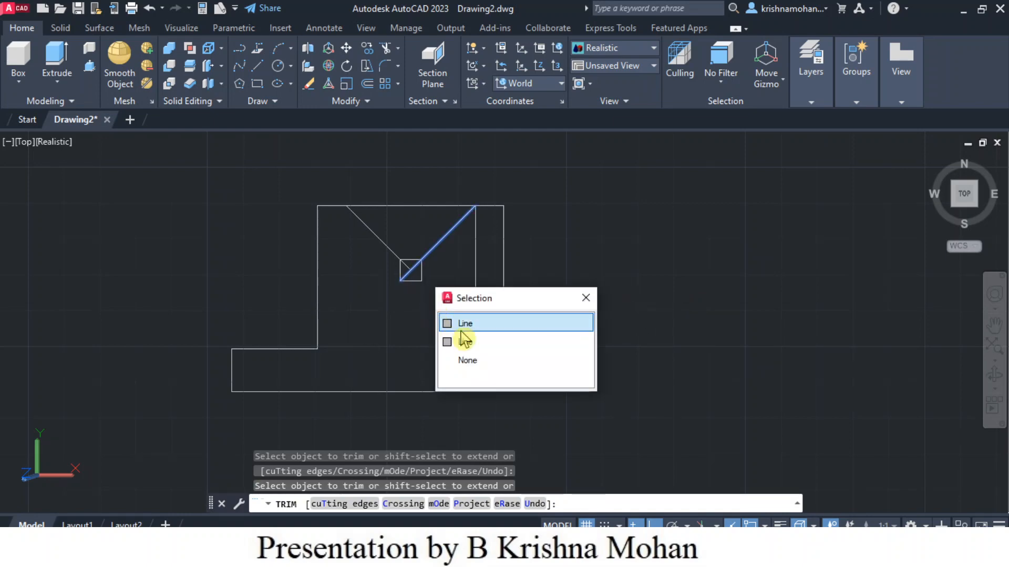
{"action": "left_click", "coordinate": [587, 298]}
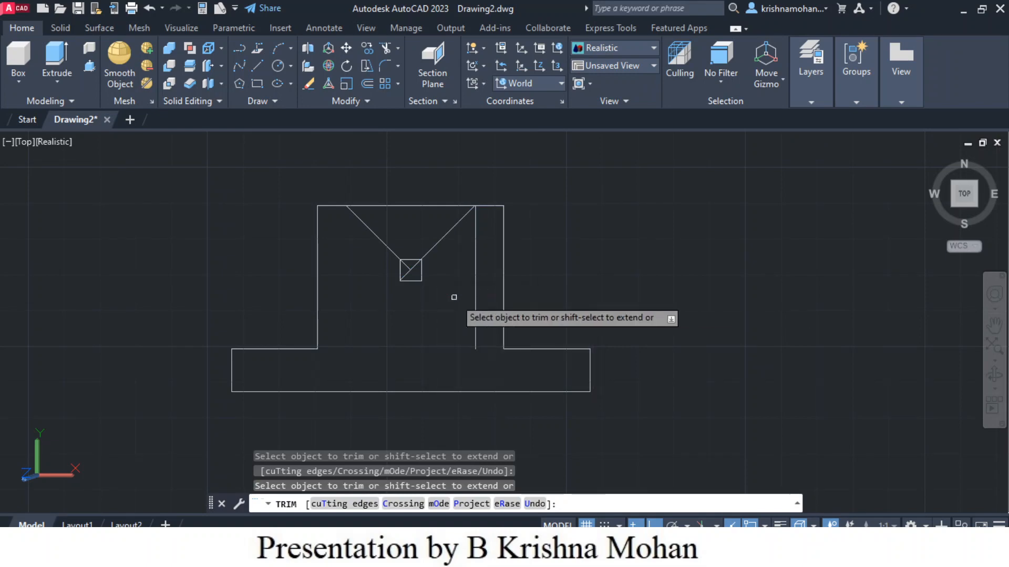
{"action": "scroll", "coordinate": [430, 286], "scroll_direction": "up", "scroll_amount": 5}
{"action": "scroll", "coordinate": [414, 268], "scroll_direction": "down", "scroll_amount": 3}
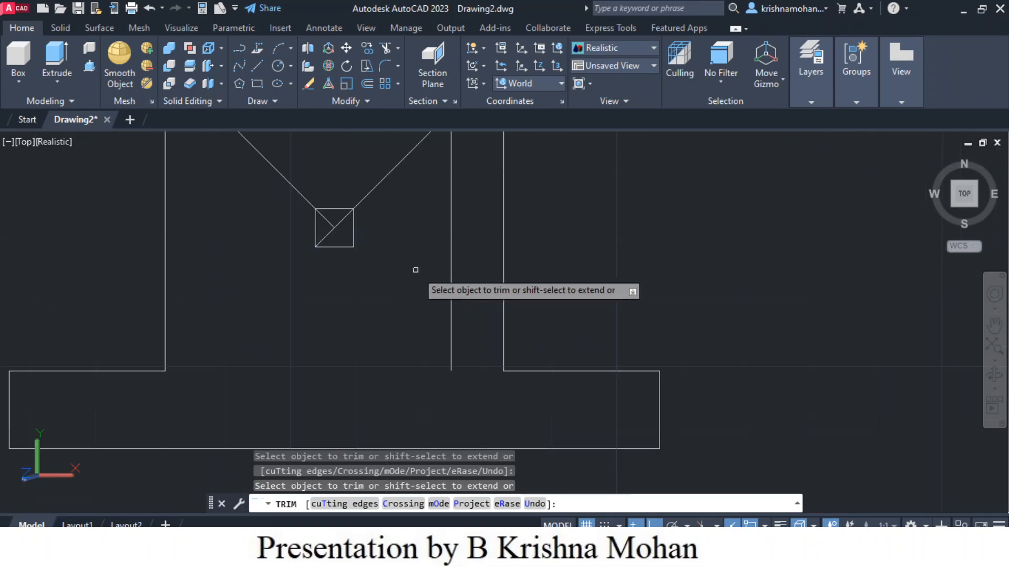
{"action": "scroll", "coordinate": [348, 218], "scroll_direction": "up", "scroll_amount": 3}
{"action": "scroll", "coordinate": [345, 218], "scroll_direction": "down", "scroll_amount": 4}
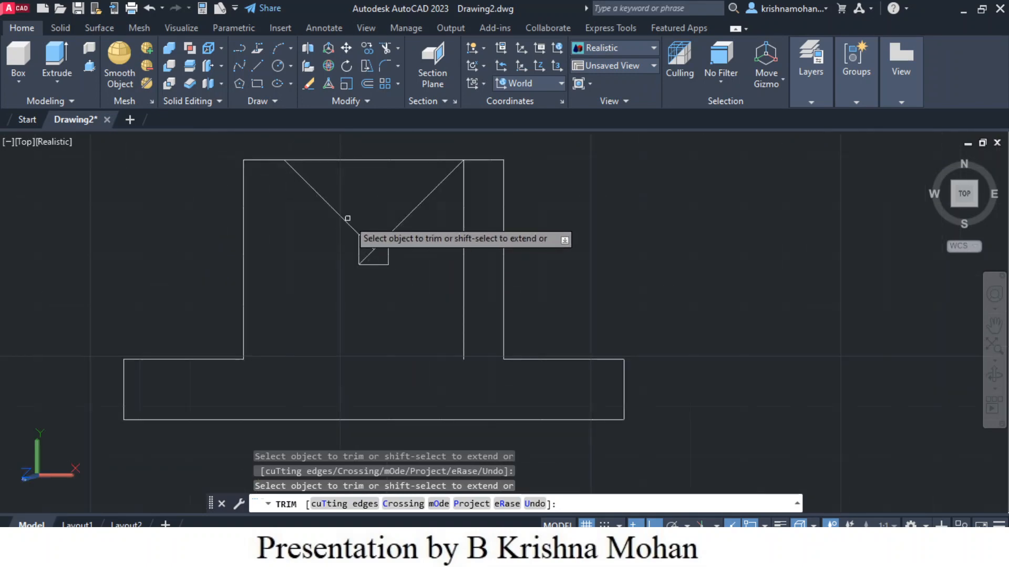
{"action": "left_click", "coordinate": [372, 249]}
{"action": "left_click", "coordinate": [369, 235]}
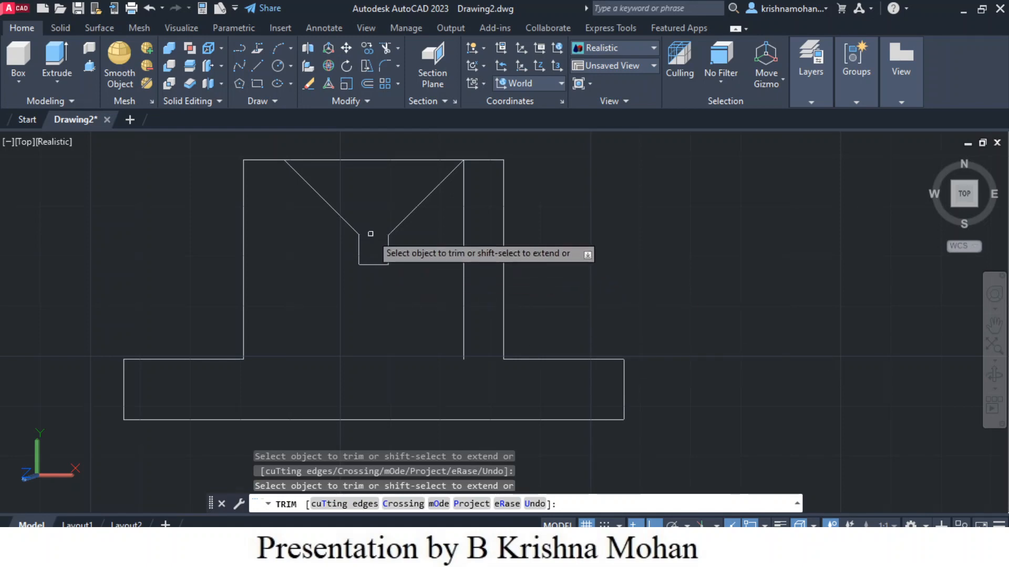
{"action": "scroll", "coordinate": [626, 275], "scroll_direction": "down", "scroll_amount": 2}
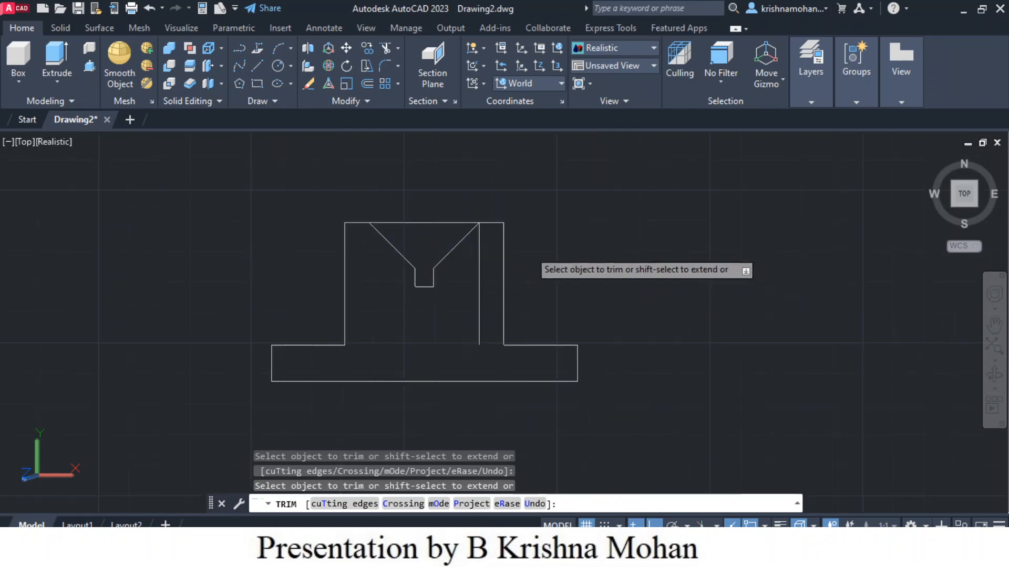
{"action": "left_click", "coordinate": [425, 223]}
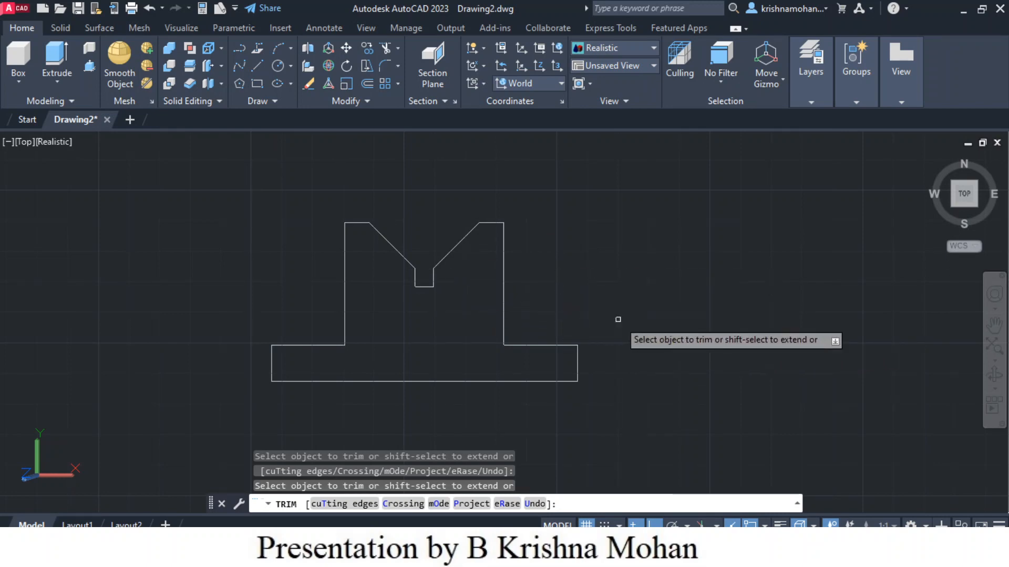
Step: Measure the angle between the two diagonal edges of the notch with the Dimension tool
{"action": "scroll", "coordinate": [667, 302], "scroll_direction": "down", "scroll_amount": 2}
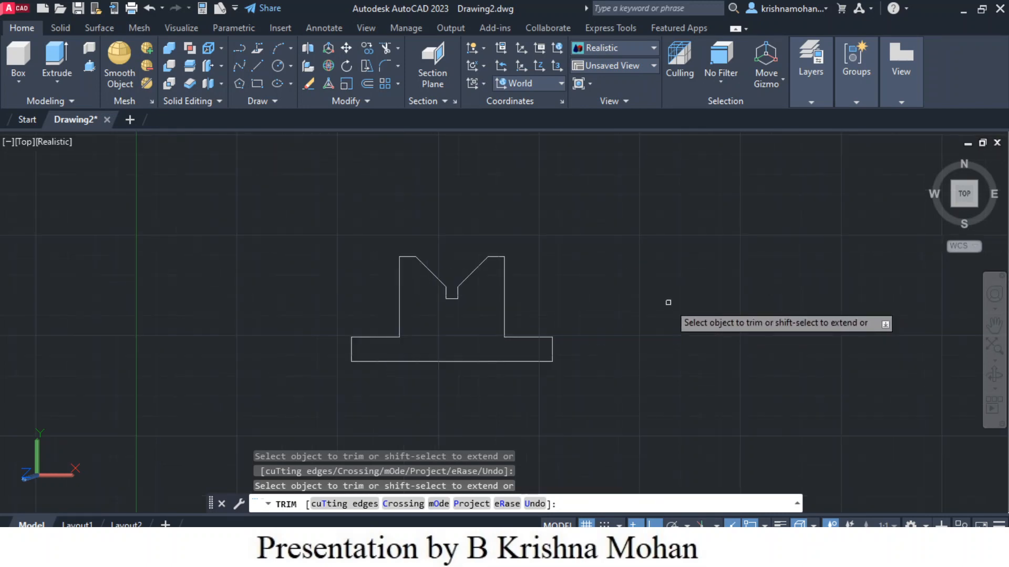
{"action": "scroll", "coordinate": [668, 303], "scroll_direction": "up", "scroll_amount": 1}
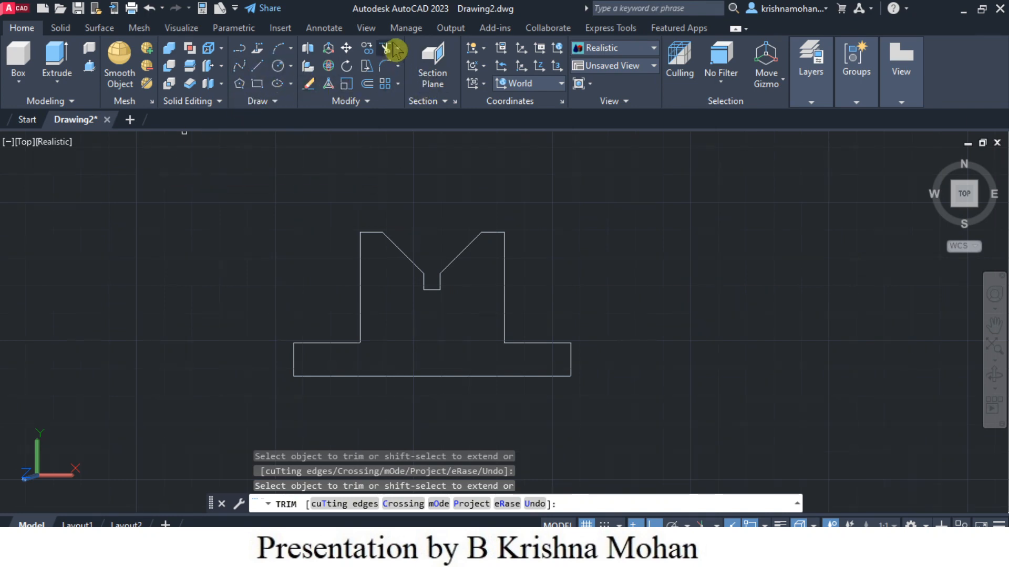
{"action": "left_click", "coordinate": [328, 31]}
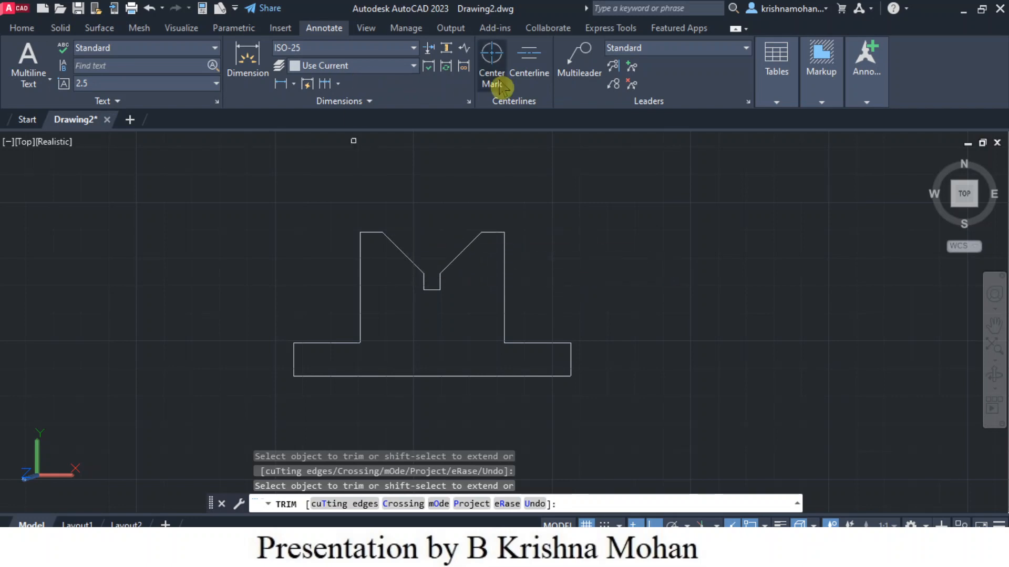
{"action": "left_click", "coordinate": [247, 63]}
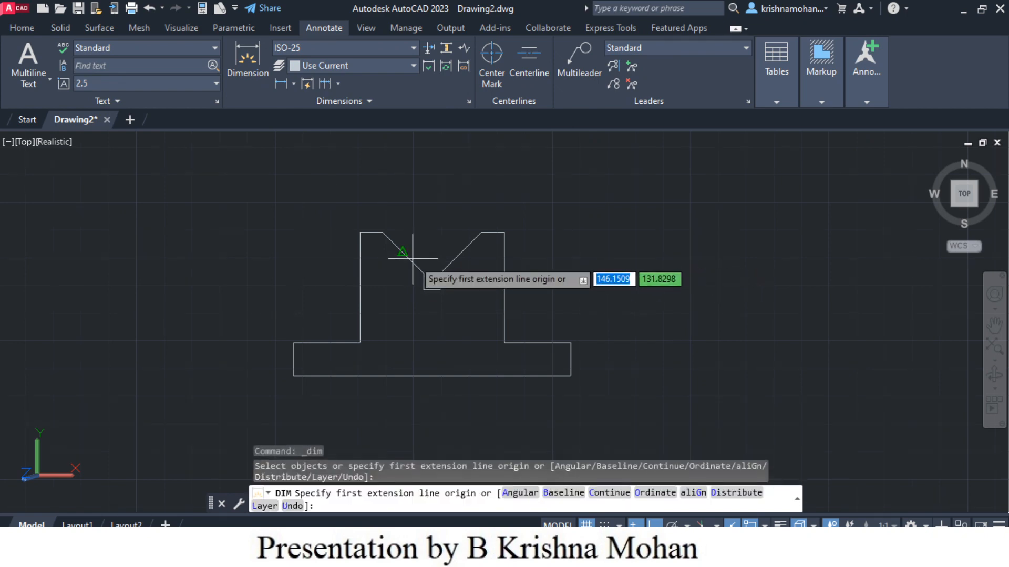
{"action": "scroll", "coordinate": [412, 258], "scroll_direction": "up", "scroll_amount": 5}
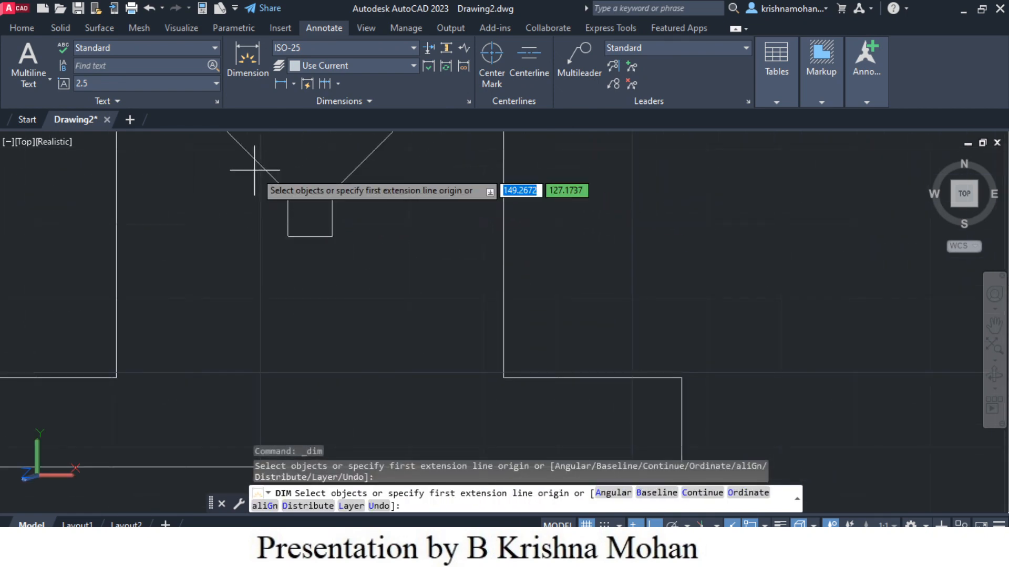
{"action": "middle_click_drag", "start_coordinate": [256, 234], "coordinate": [268, 403]}
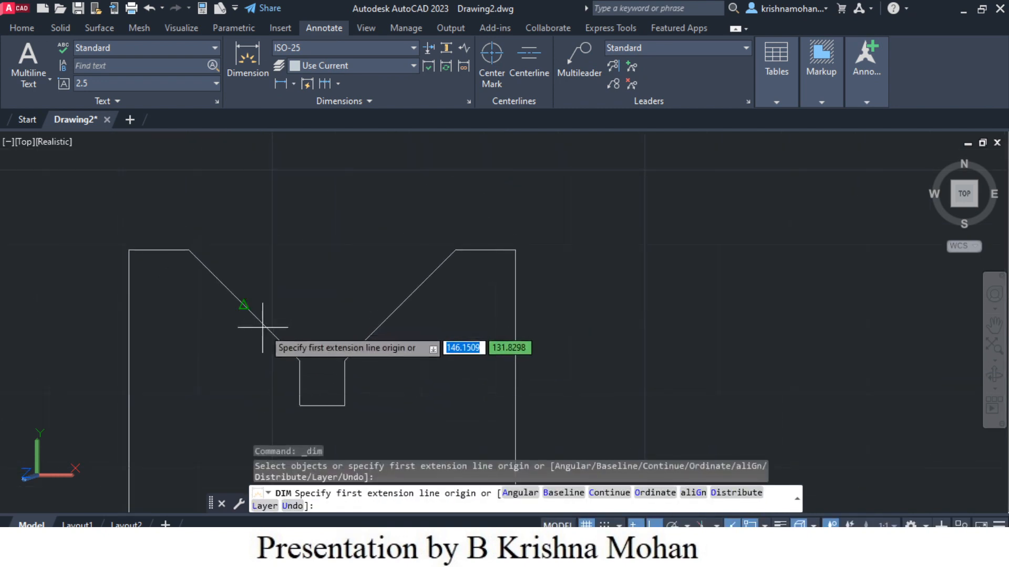
{"action": "left_click", "coordinate": [212, 268]}
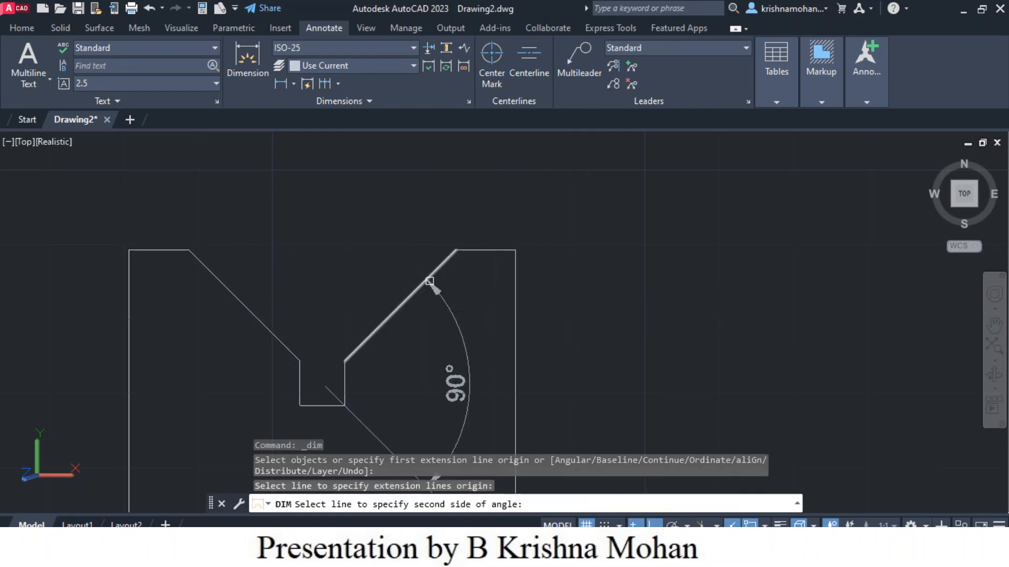
{"action": "left_click", "coordinate": [429, 282]}
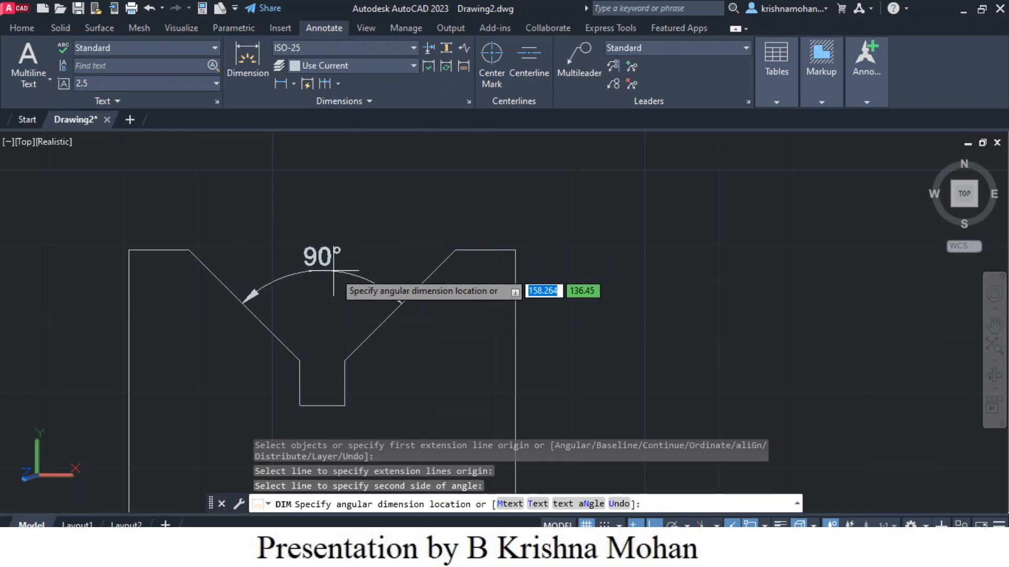
{"action": "key", "text": "Escape"}
Step: Create a region from the whole closed T-shaped outline
{"action": "scroll", "coordinate": [598, 345], "scroll_direction": "down", "scroll_amount": 5}
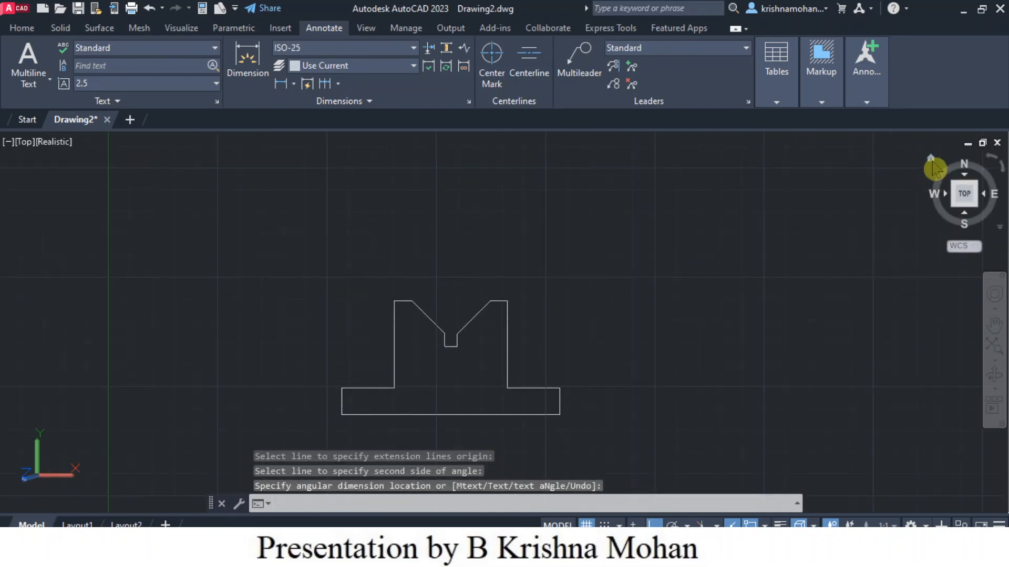
{"action": "left_click", "coordinate": [931, 160]}
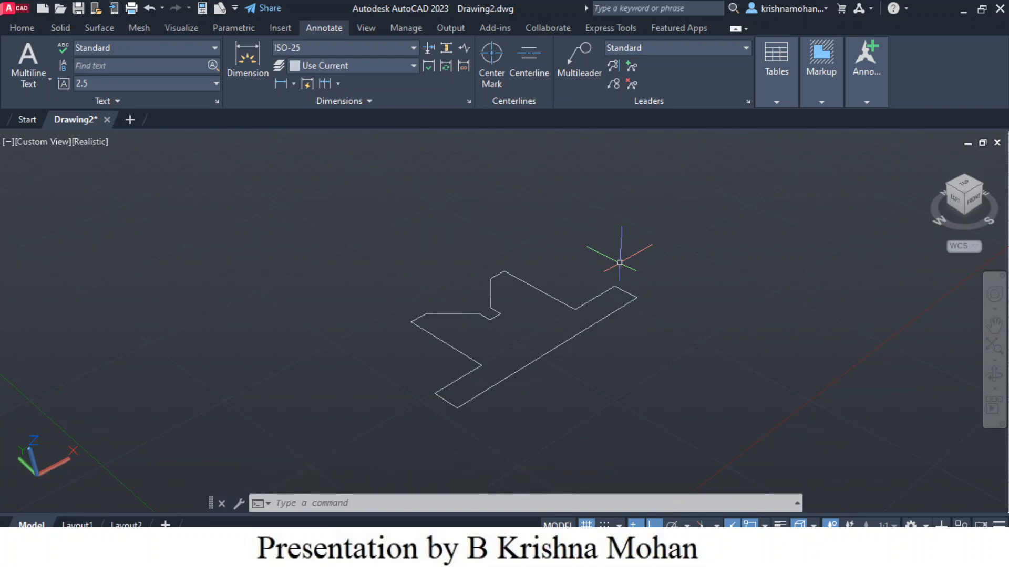
{"action": "left_click", "coordinate": [23, 29]}
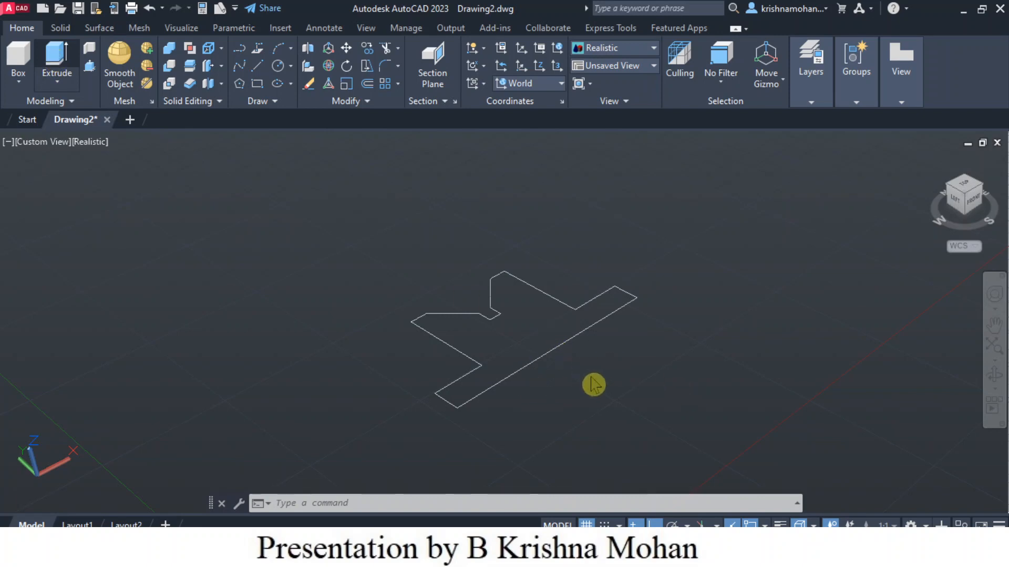
{"action": "key", "text": "Escape"}
{"action": "key", "text": "Escape"}
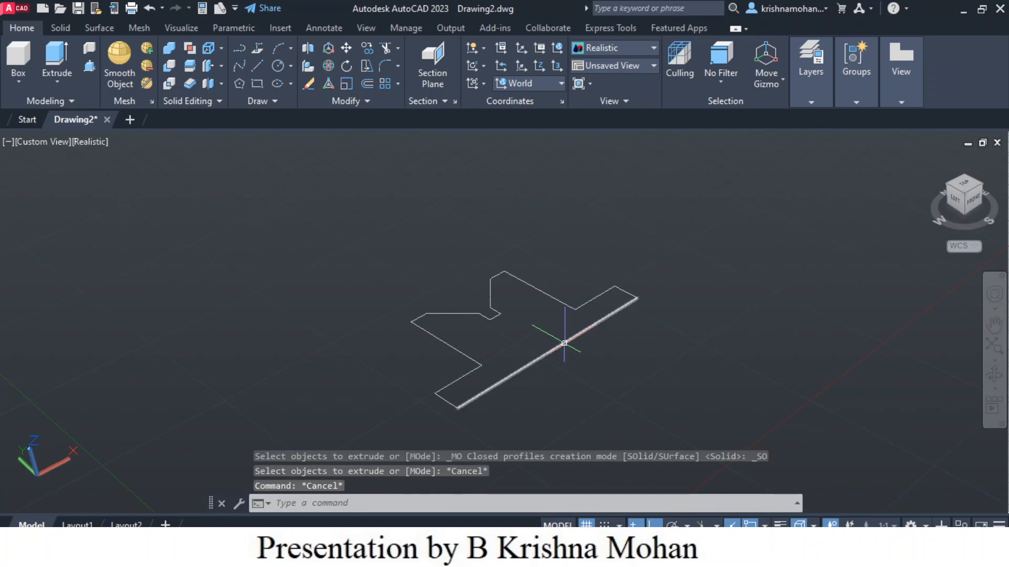
{"action": "left_click", "coordinate": [565, 344]}
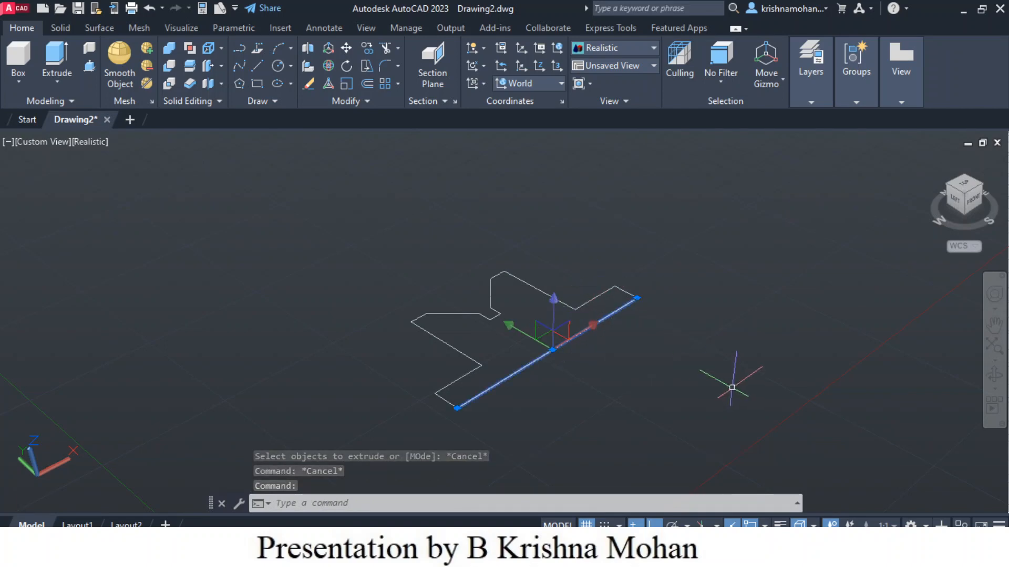
{"action": "key", "text": "Escape"}
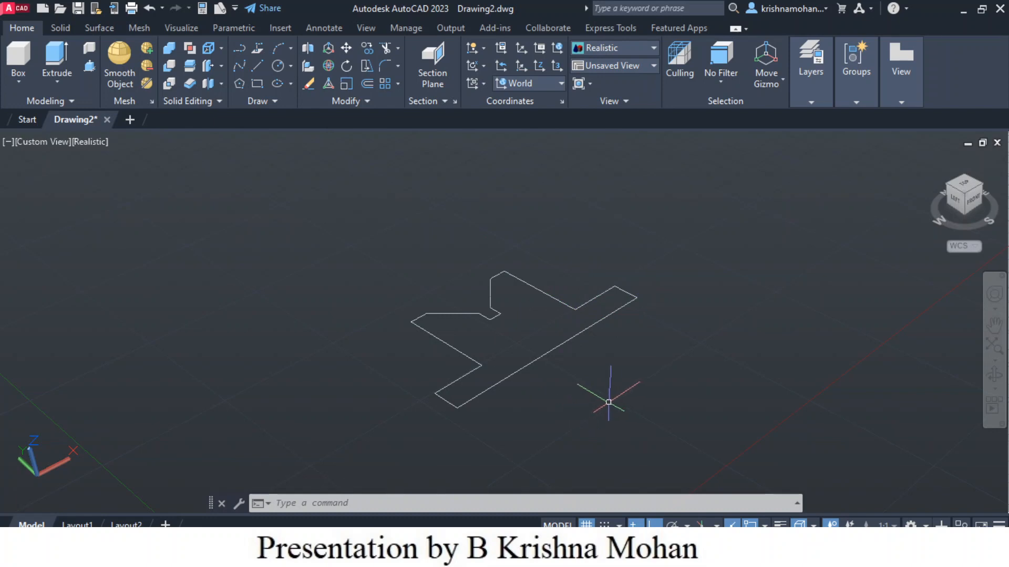
{"action": "type", "text": "R"}
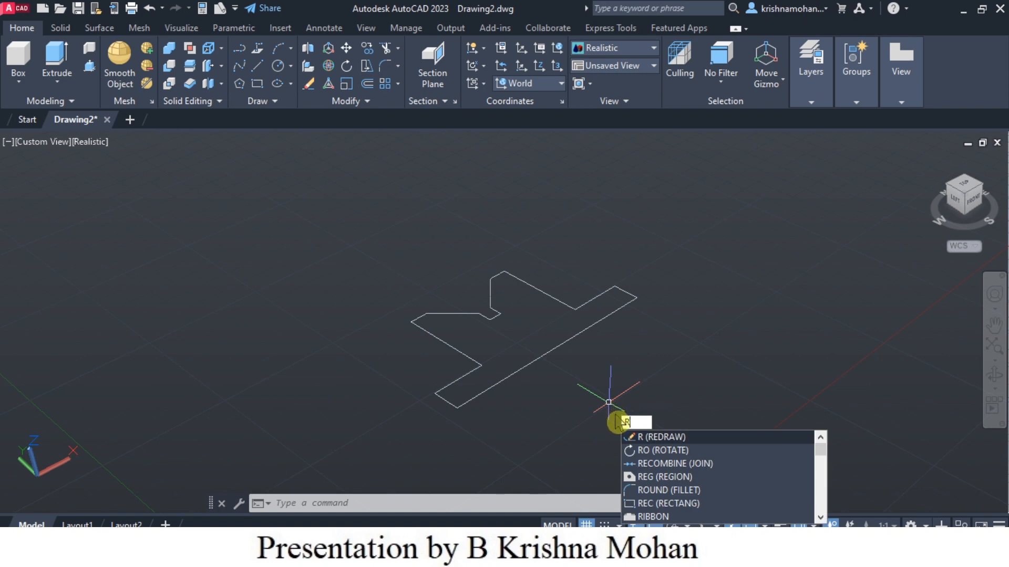
{"action": "left_click", "coordinate": [679, 479]}
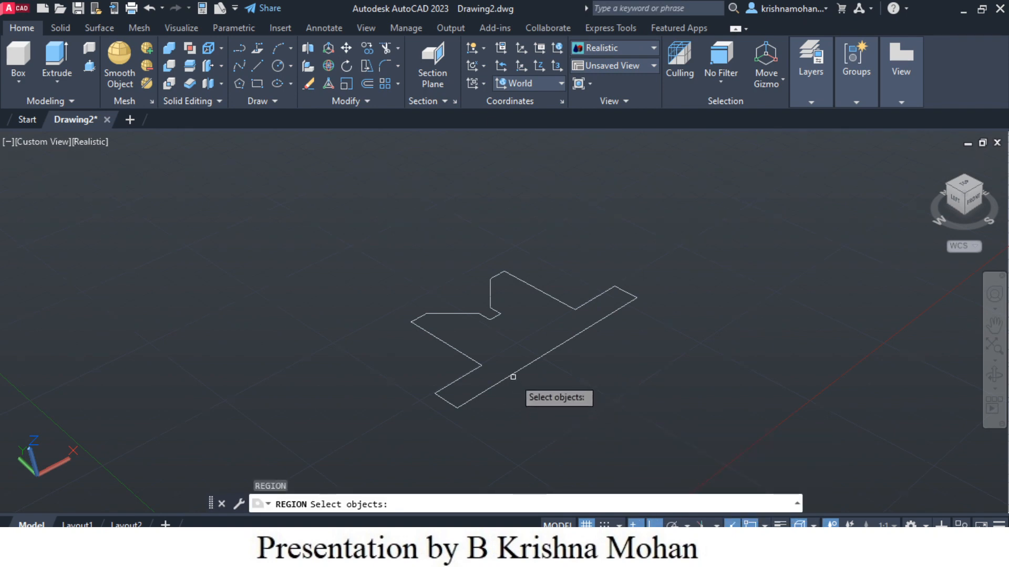
{"action": "left_click", "coordinate": [666, 445]}
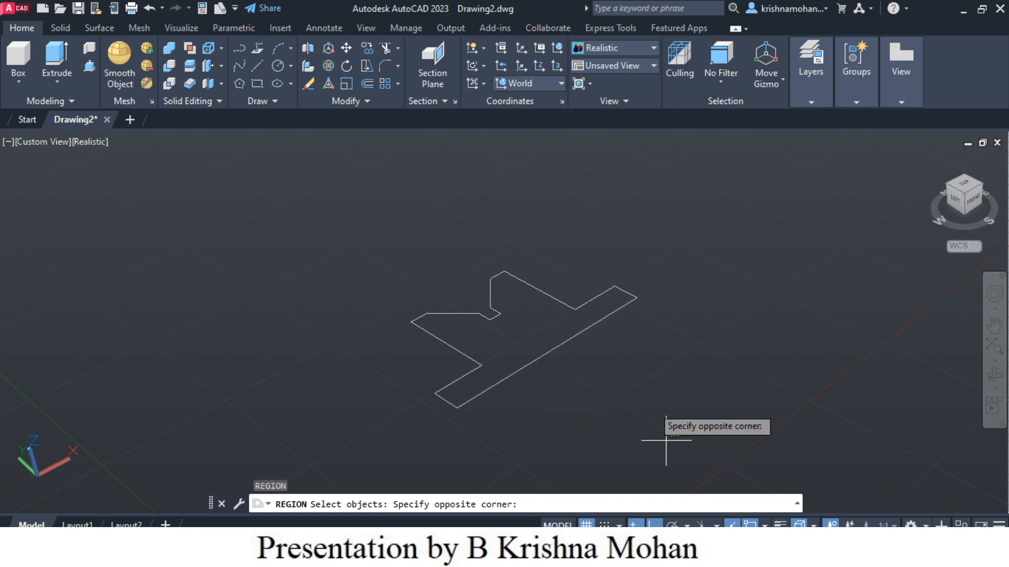
{"action": "left_click", "coordinate": [363, 220]}
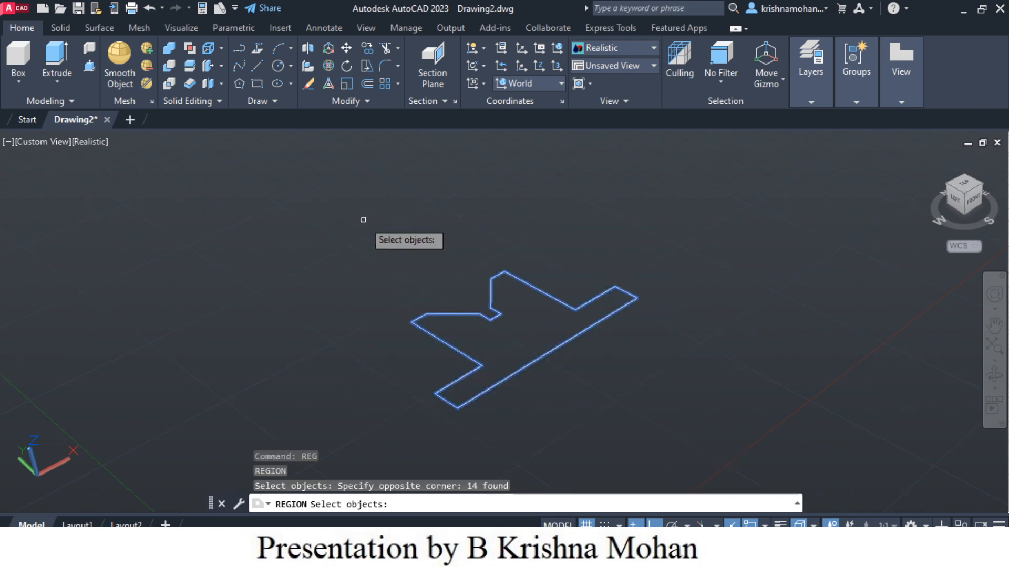
{"action": "key", "text": "Return"}
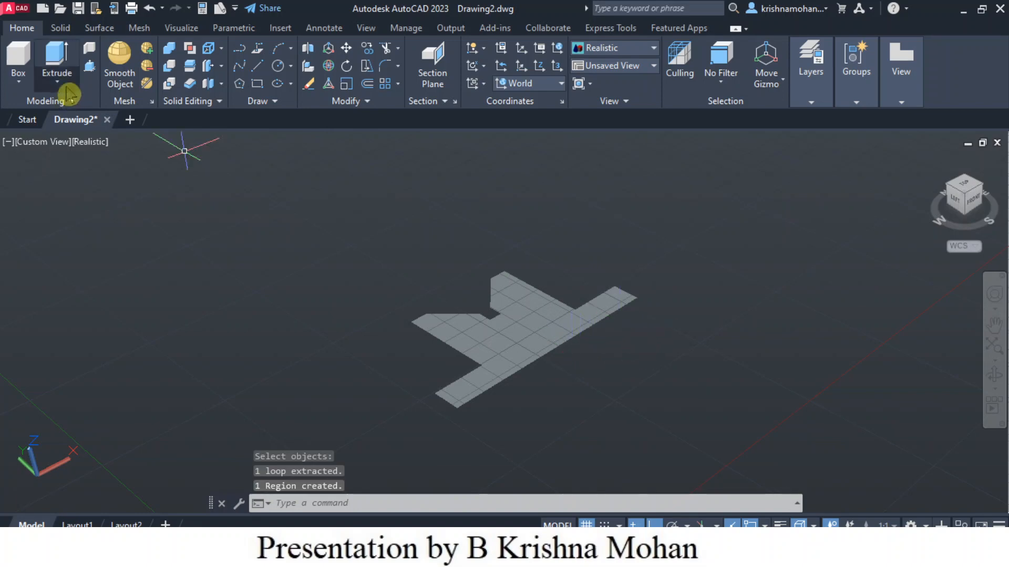
Step: Extrude the closed T-shaped region upward into a solid
{"action": "left_click", "coordinate": [57, 59]}
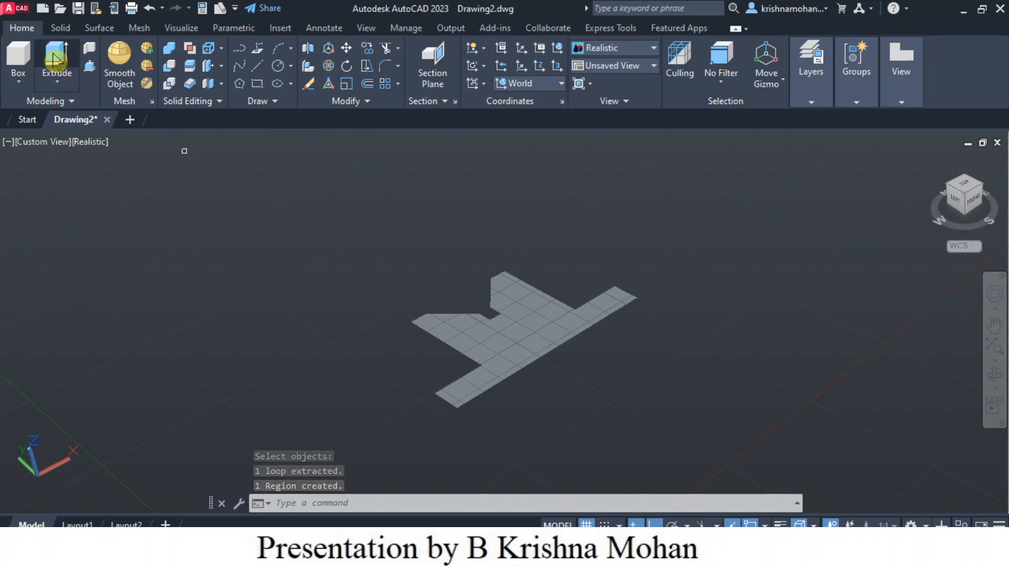
{"action": "left_click", "coordinate": [493, 350]}
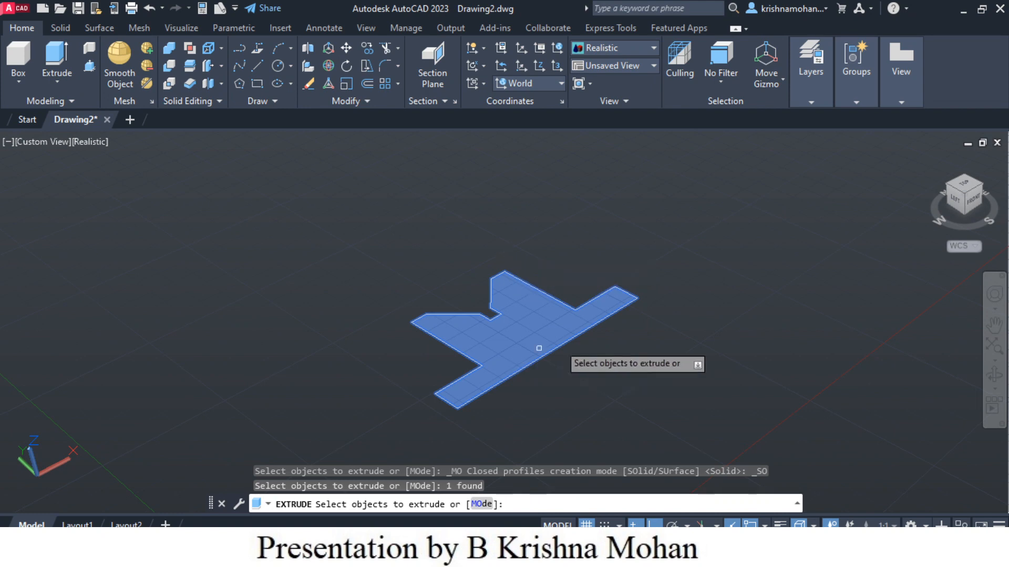
{"action": "key", "text": "Return"}
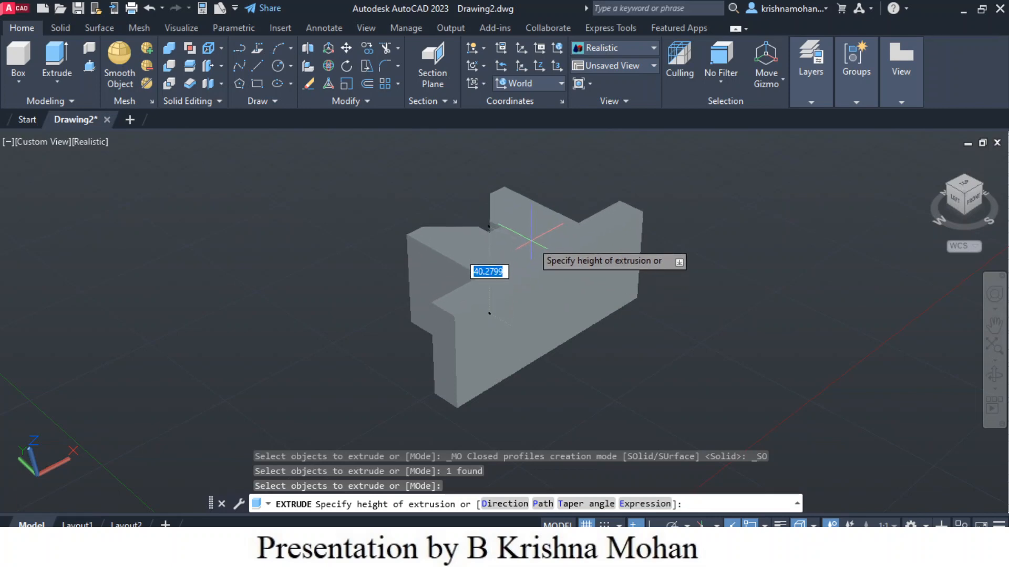
{"action": "type", "text": "40"}
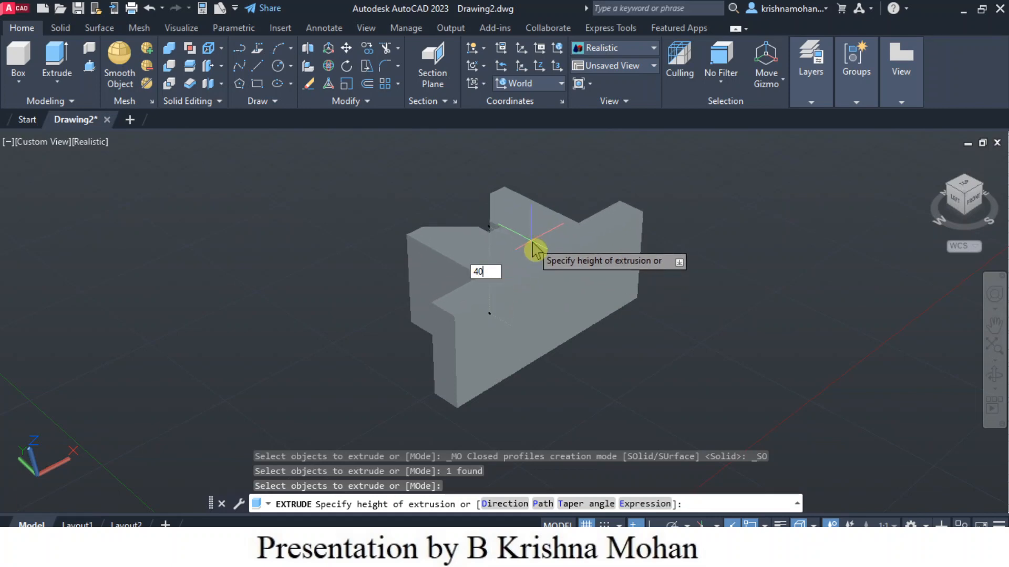
{"action": "key", "text": "Return"}
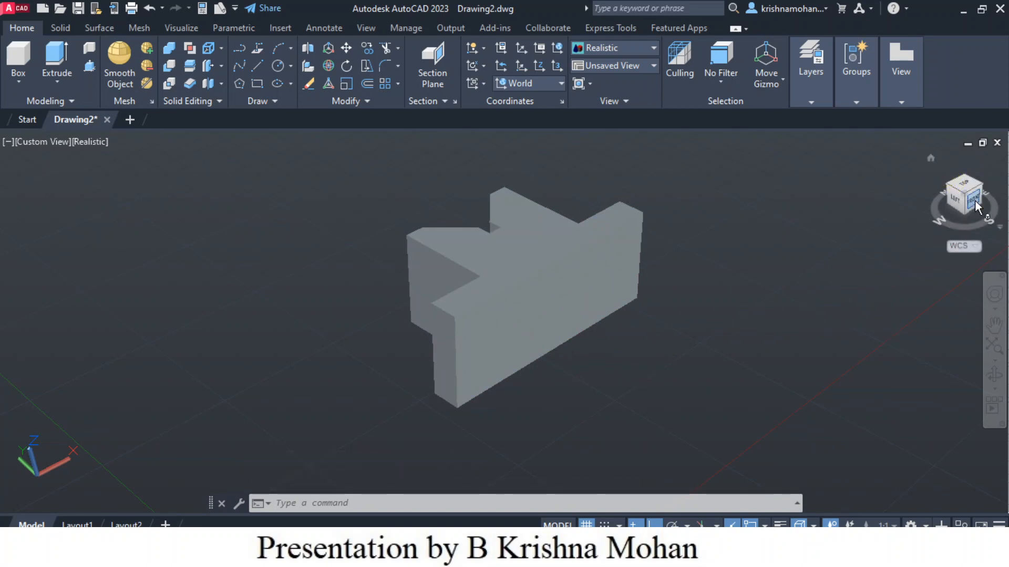
Step: Orbit around the extruded solid with the ViewCube to inspect it from several angles
{"action": "left_click", "coordinate": [981, 185]}
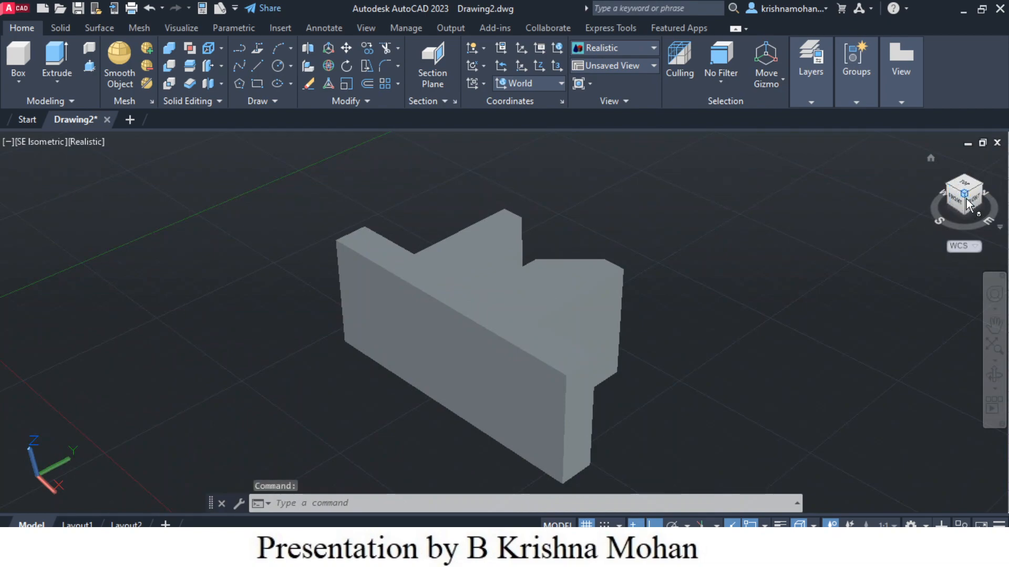
{"action": "left_click", "coordinate": [966, 214]}
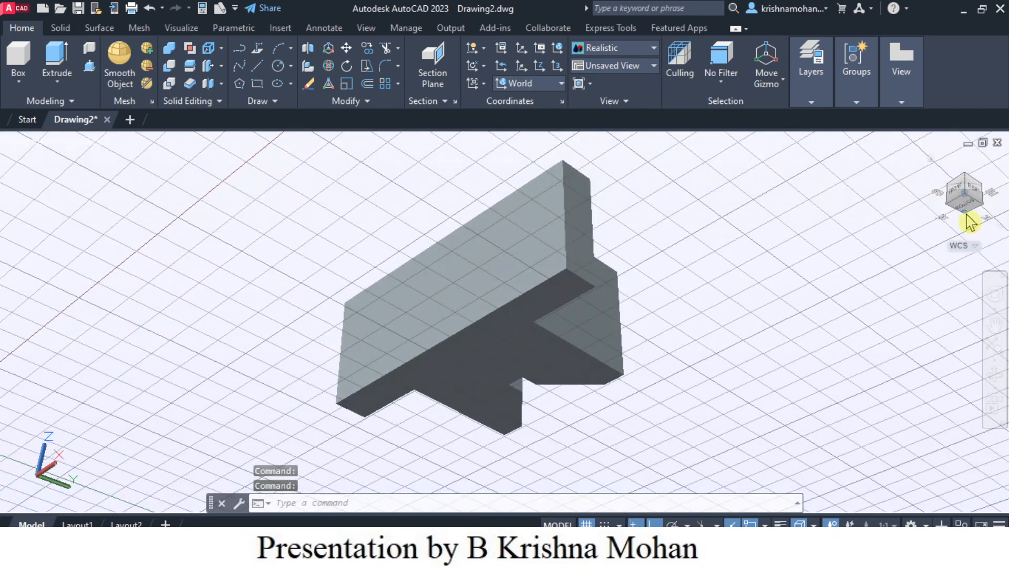
{"action": "left_click", "coordinate": [966, 219]}
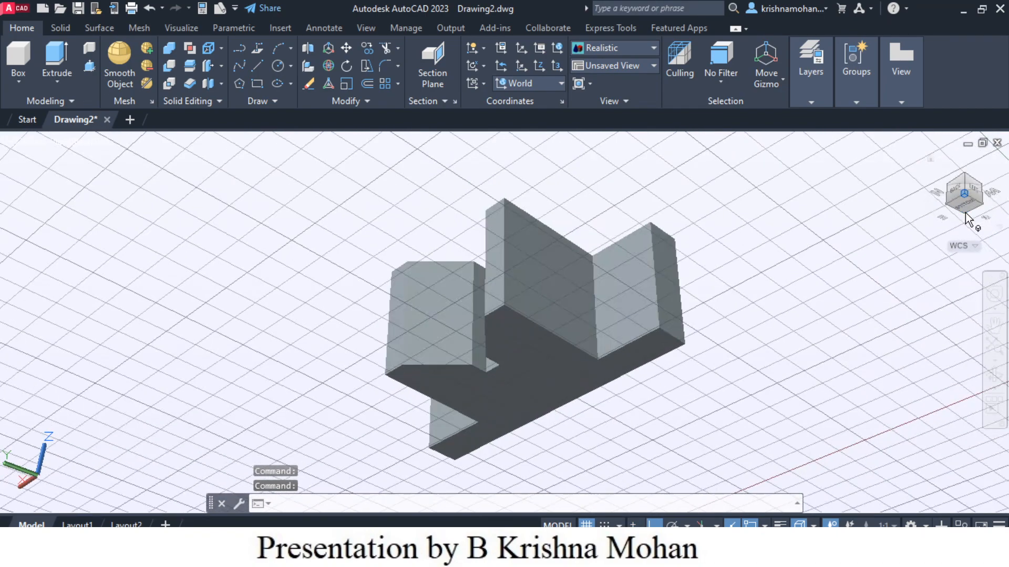
{"action": "mouse_move", "coordinate": [744, 370]}
{"action": "middle_mouse_down"}
{"action": "mouse_move", "coordinate": [743, 333]}
{"action": "mouse_move", "coordinate": [743, 363]}
{"action": "middle_mouse_up"}
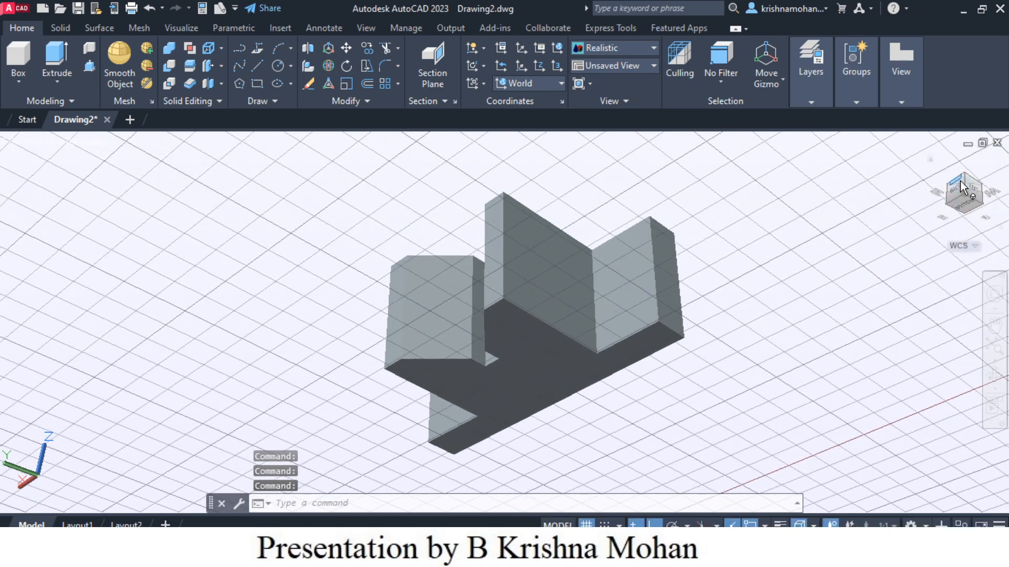
{"action": "left_click", "coordinate": [949, 208]}
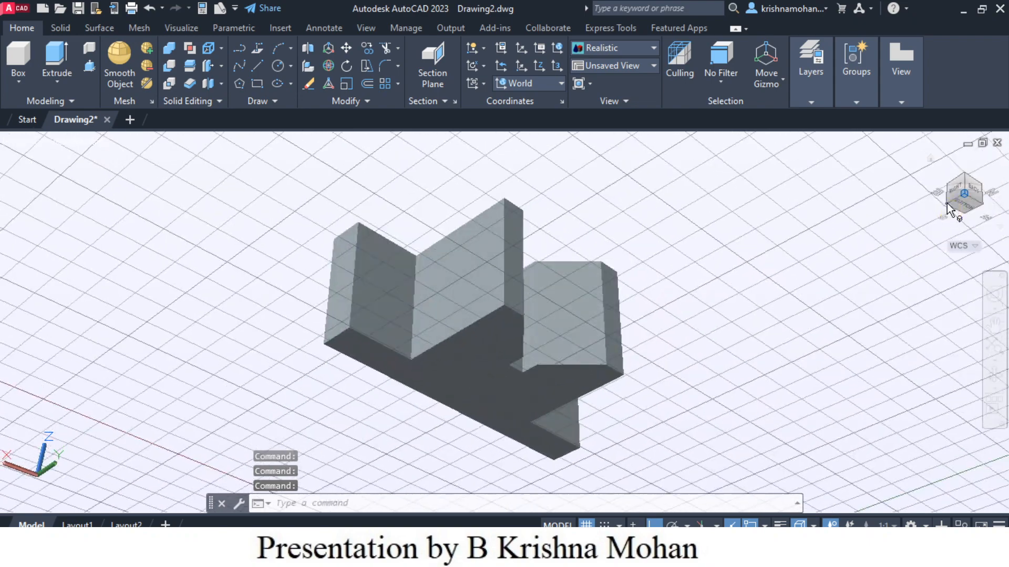
{"action": "left_click", "coordinate": [984, 210]}
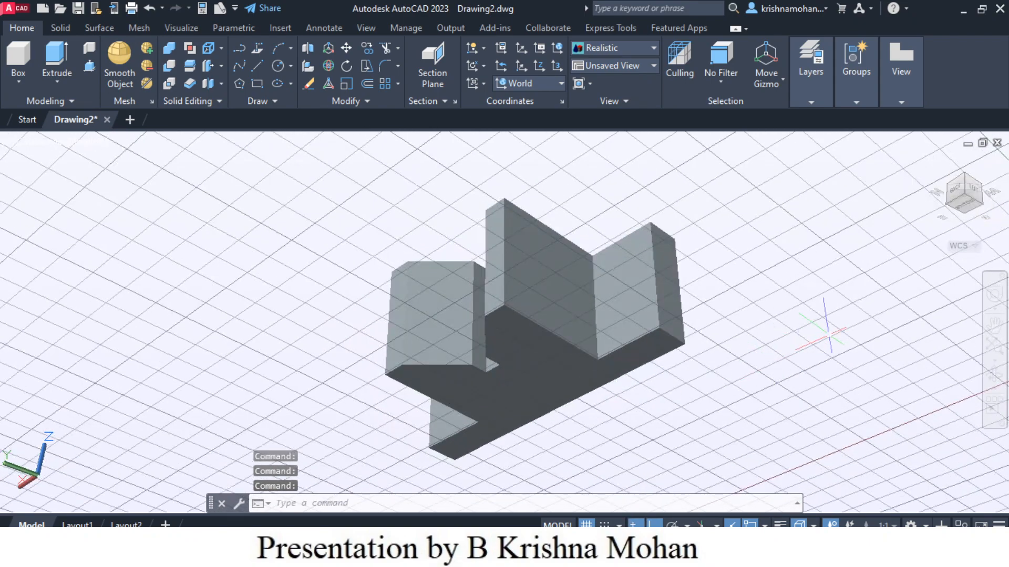
{"action": "key", "text": "Escape"}
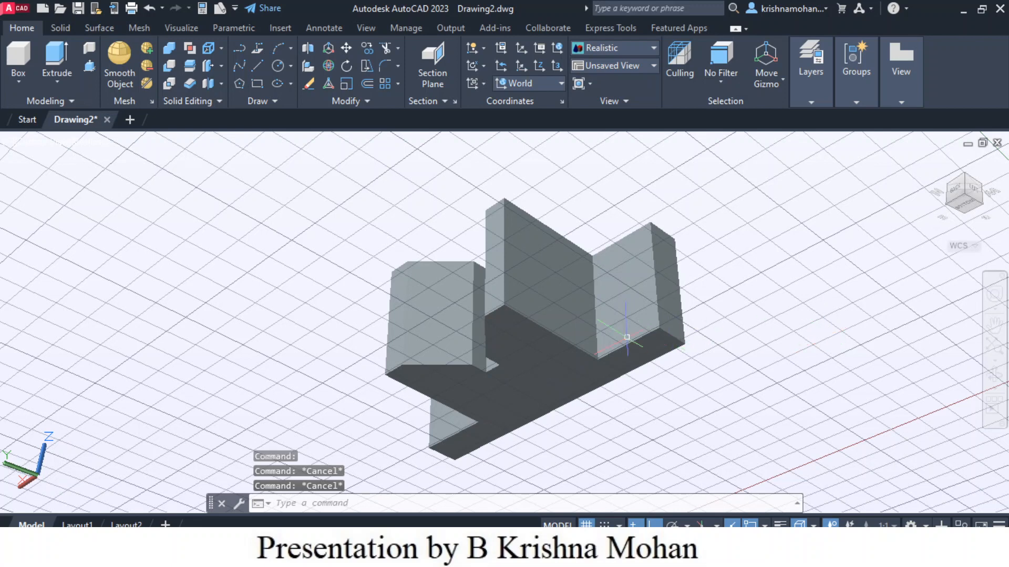
{"action": "left_click", "coordinate": [822, 334]}
{"action": "left_click", "coordinate": [660, 320]}
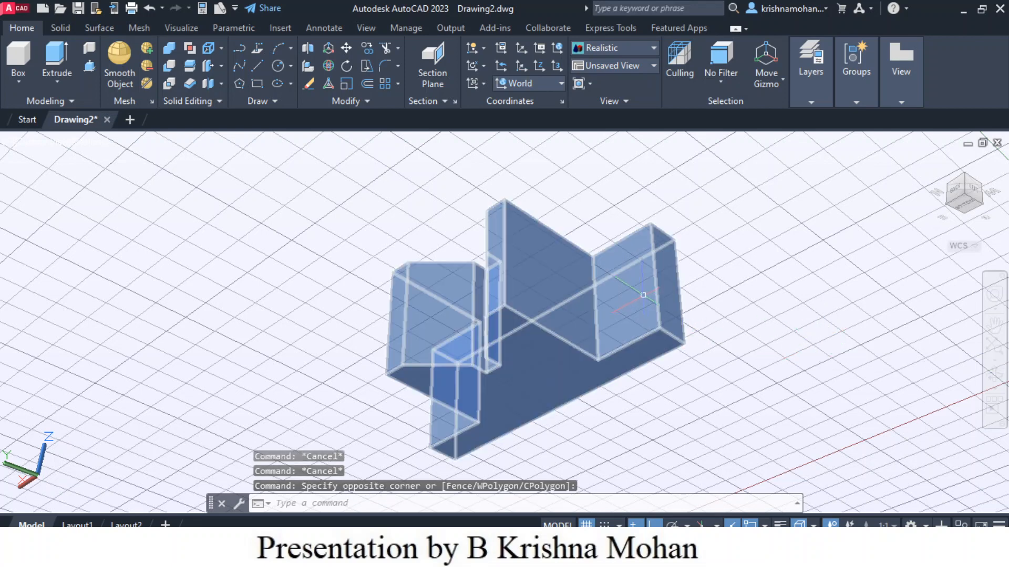
{"action": "key", "text": "Escape"}
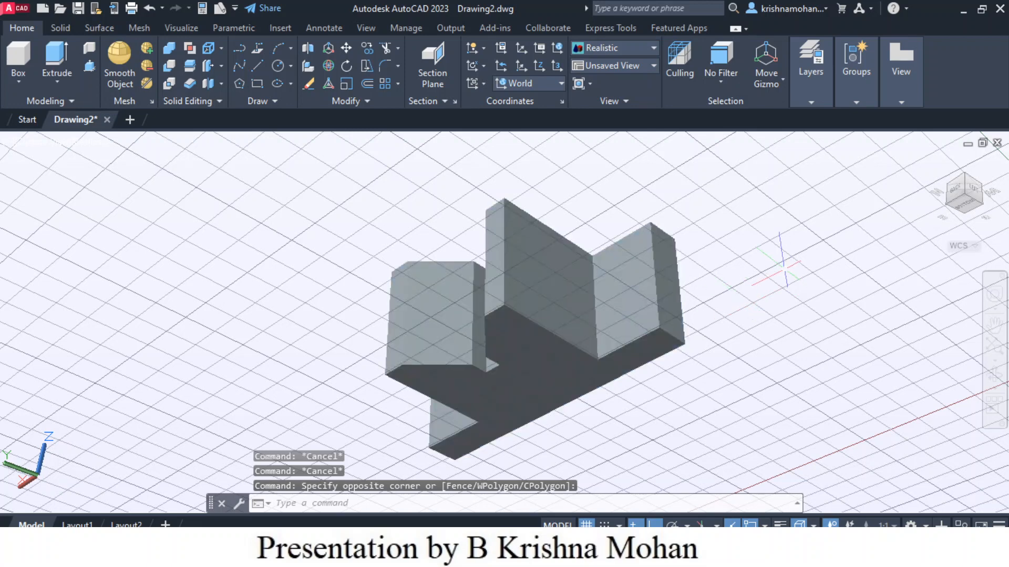
{"action": "left_click", "coordinate": [651, 296]}
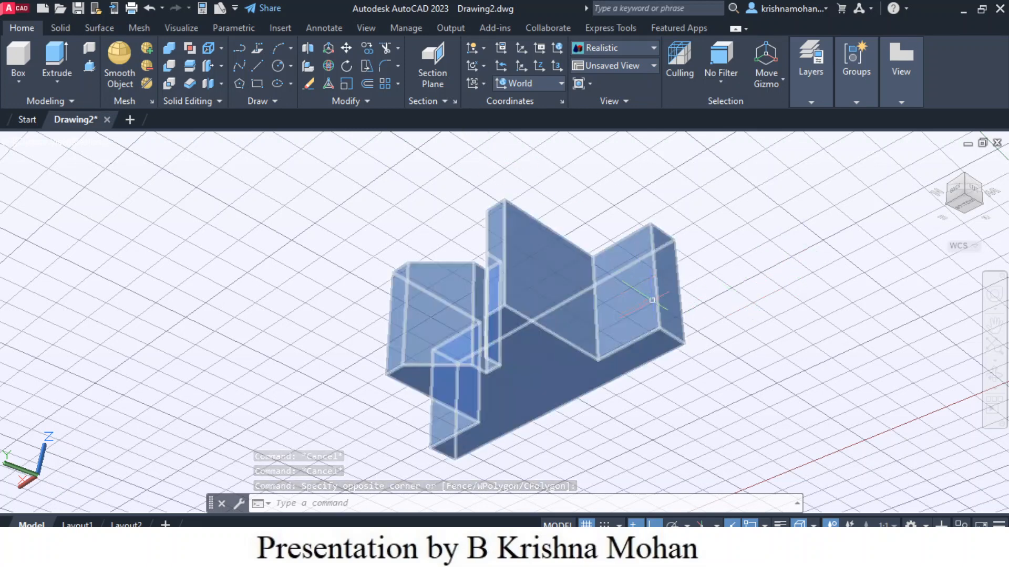
{"action": "key", "text": "Escape"}
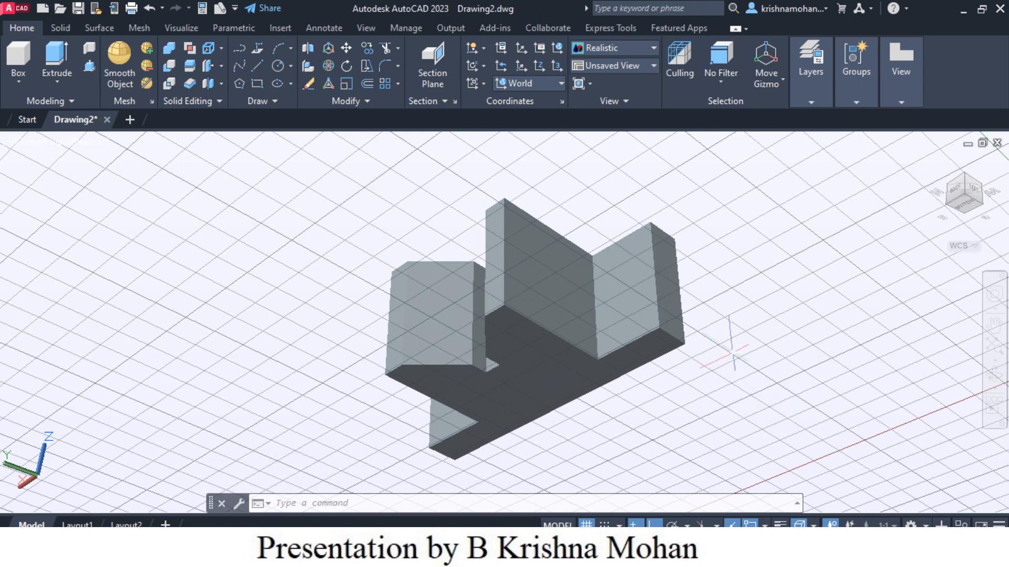
{"action": "left_click", "coordinate": [647, 305]}
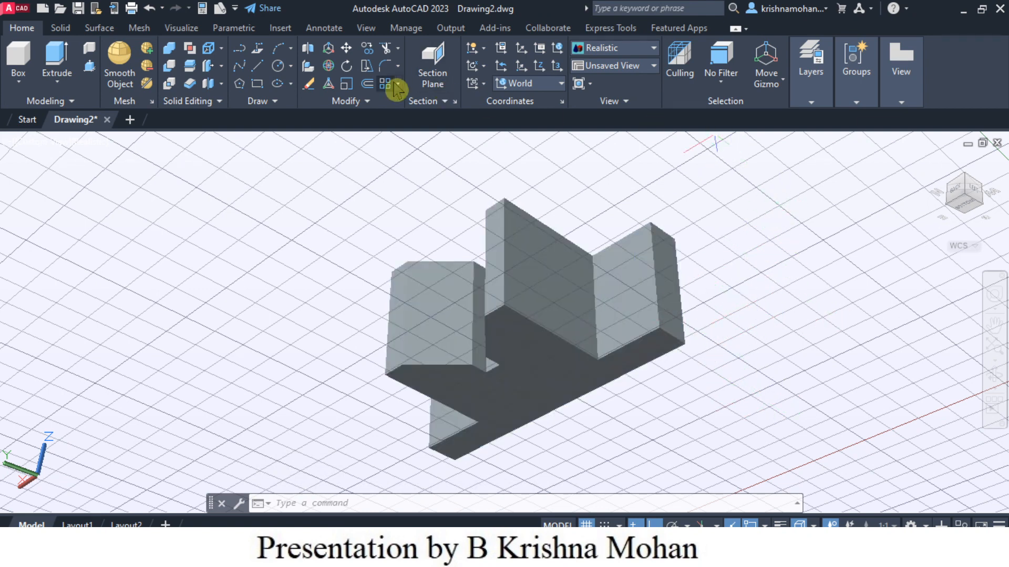
Step: Align the UCS to the outer end face of the right upright of the solid
{"action": "left_click", "coordinate": [484, 84]}
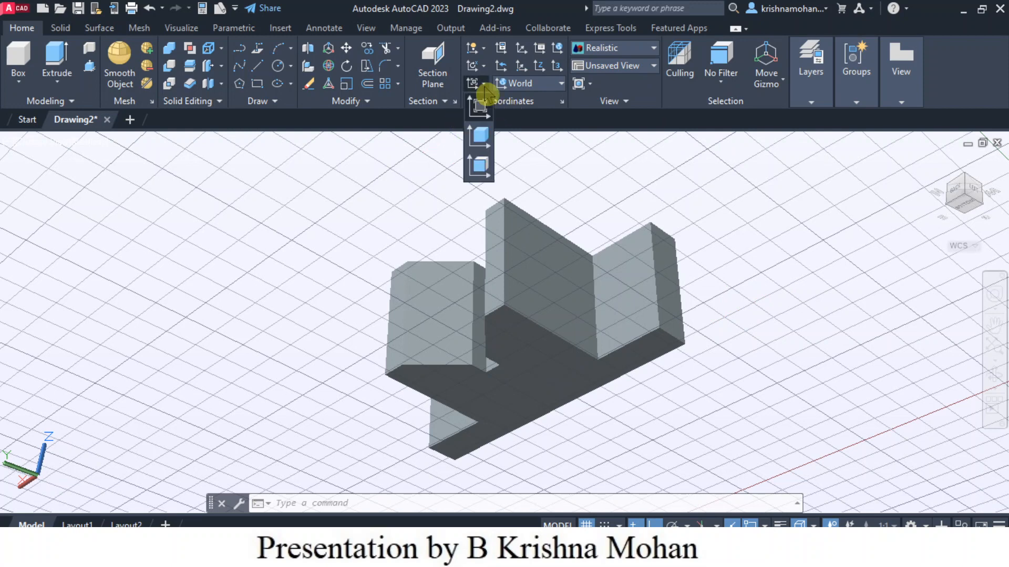
{"action": "left_click", "coordinate": [480, 169]}
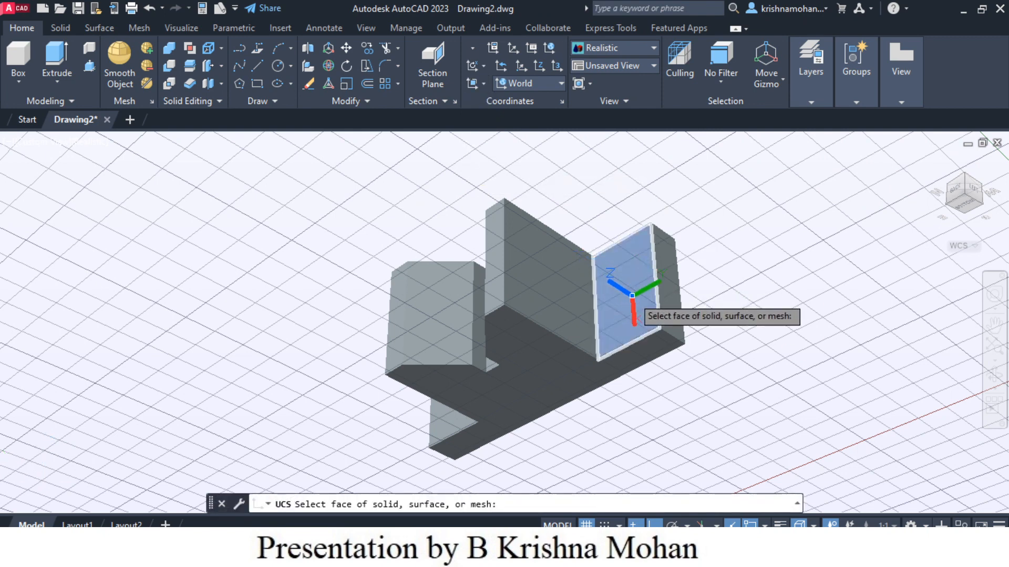
{"action": "left_click", "coordinate": [625, 307]}
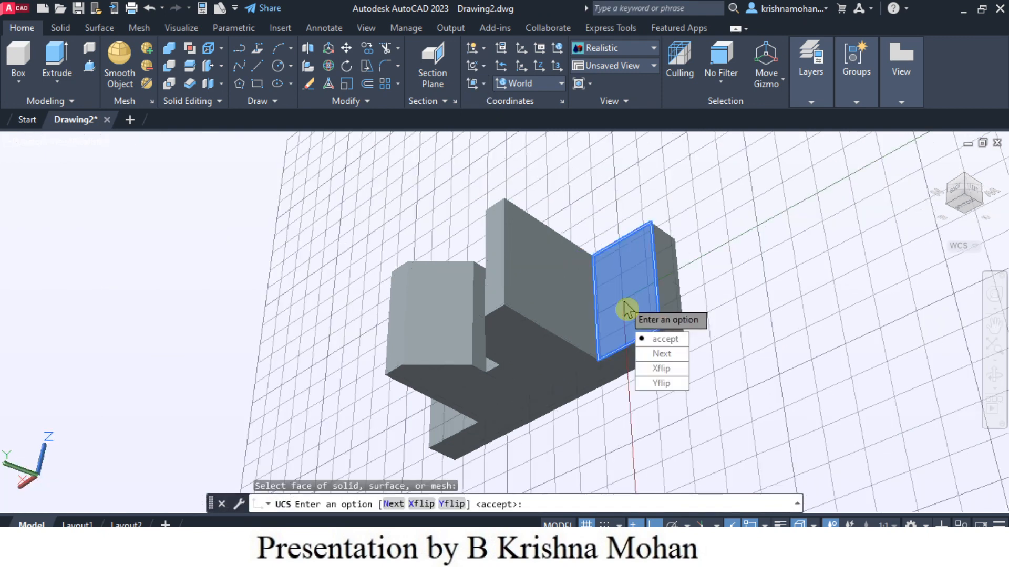
{"action": "left_click", "coordinate": [665, 340]}
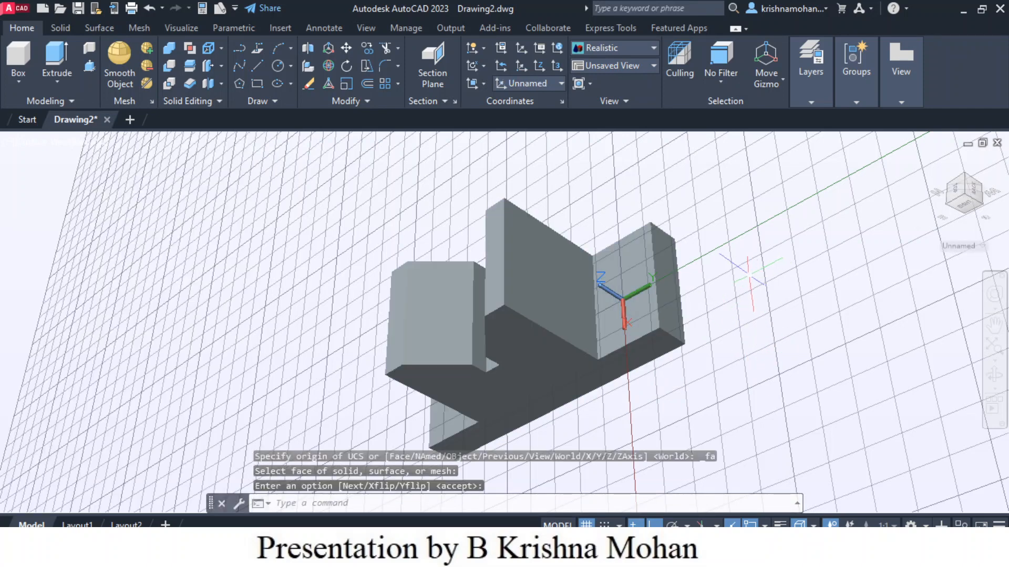
Step: Examine the solid from the aligned face view and the NW isometric view
{"action": "left_click", "coordinate": [955, 194]}
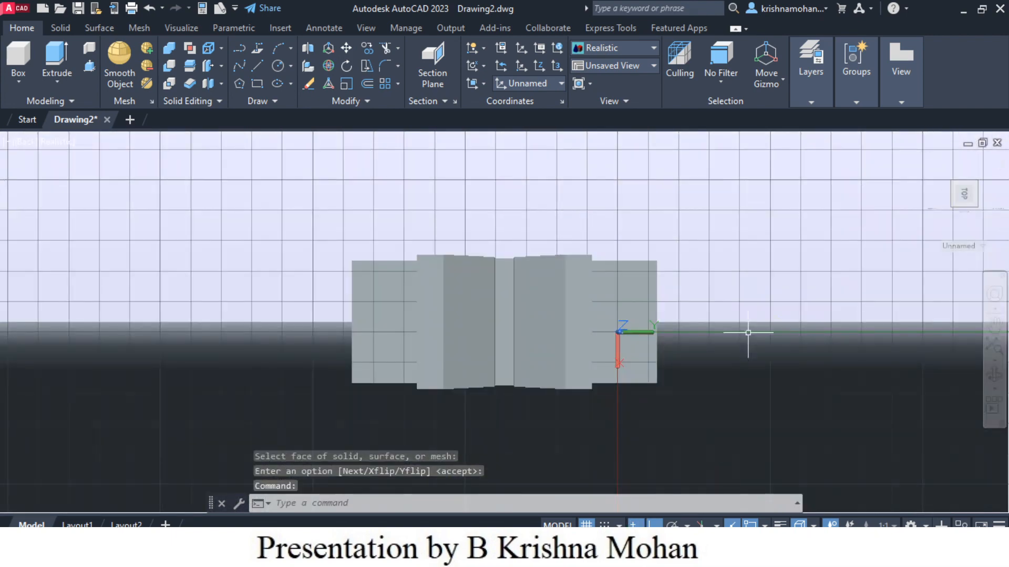
{"action": "scroll", "coordinate": [641, 314], "scroll_direction": "up", "scroll_amount": 3}
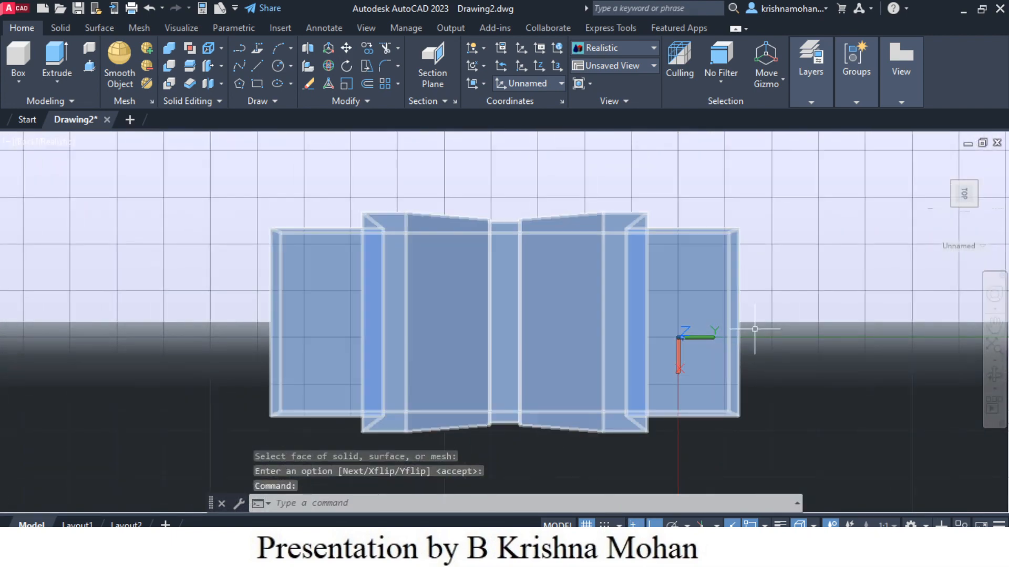
{"action": "scroll", "coordinate": [749, 327], "scroll_direction": "up", "scroll_amount": 3}
{"action": "scroll", "coordinate": [750, 327], "scroll_direction": "down", "scroll_amount": 2}
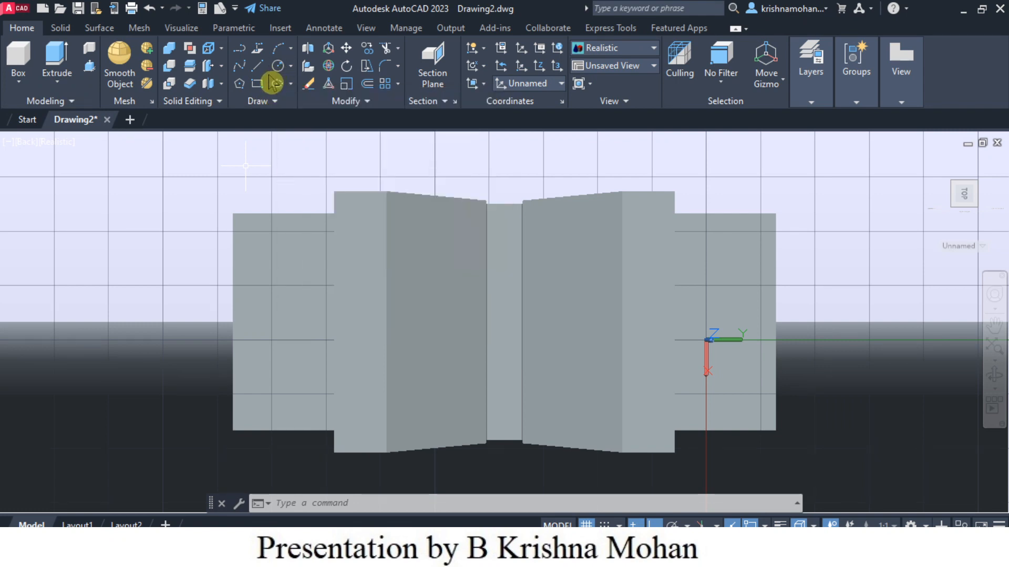
{"action": "left_click", "coordinate": [975, 184]}
{"action": "scroll", "coordinate": [432, 425], "scroll_direction": "up", "scroll_amount": 2}
{"action": "scroll", "coordinate": [432, 425], "scroll_direction": "down", "scroll_amount": 2}
{"action": "scroll", "coordinate": [432, 423], "scroll_direction": "up", "scroll_amount": 2}
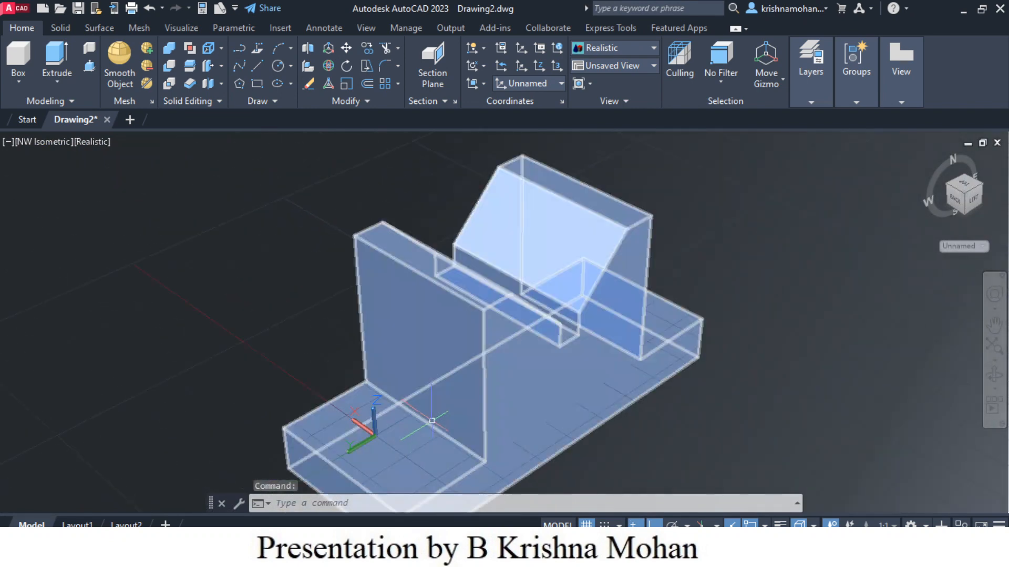
{"action": "scroll", "coordinate": [432, 421], "scroll_direction": "down", "scroll_amount": 2}
{"action": "middle_click_drag", "start_coordinate": [432, 422], "coordinate": [412, 392]}
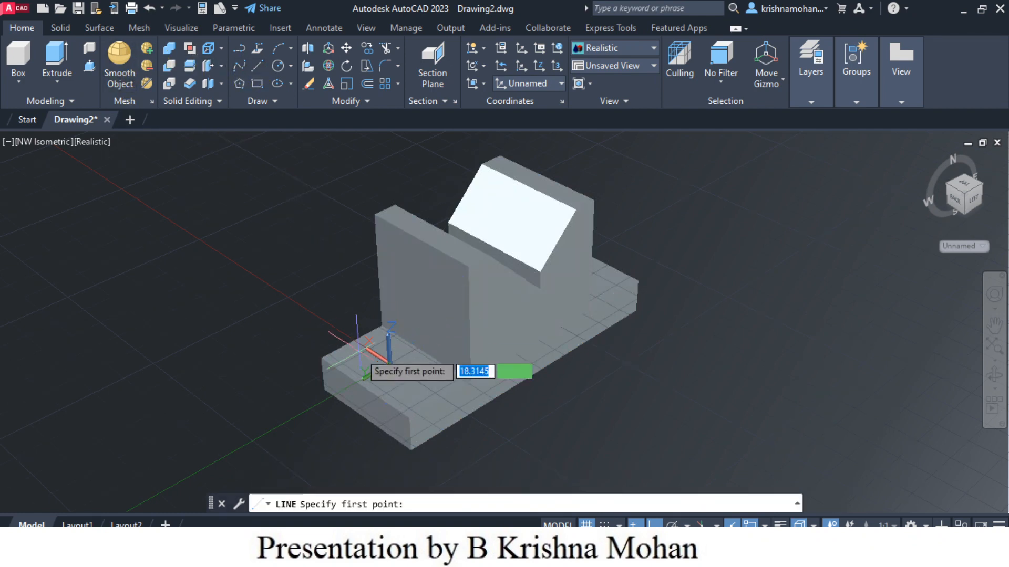
Step: Draw a short line on the top face of the base near the UCS origin
{"action": "left_click", "coordinate": [425, 351]}
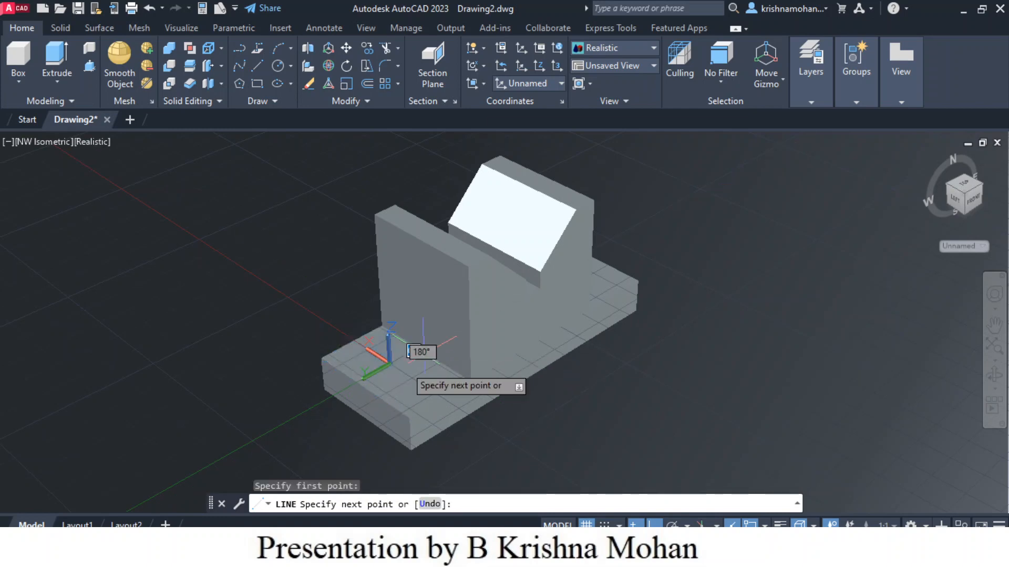
{"action": "left_click", "coordinate": [364, 387]}
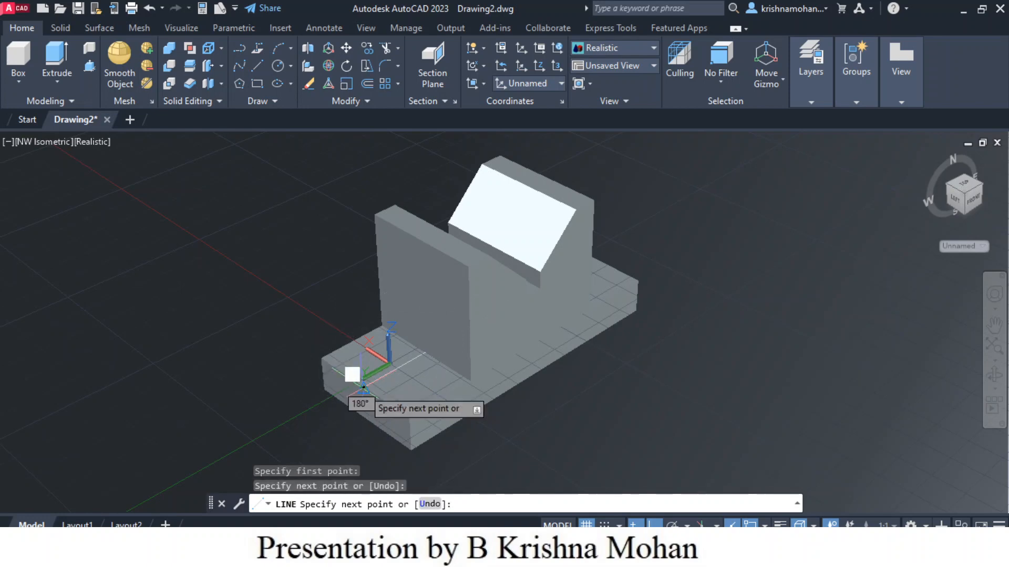
{"action": "key", "text": "Escape"}
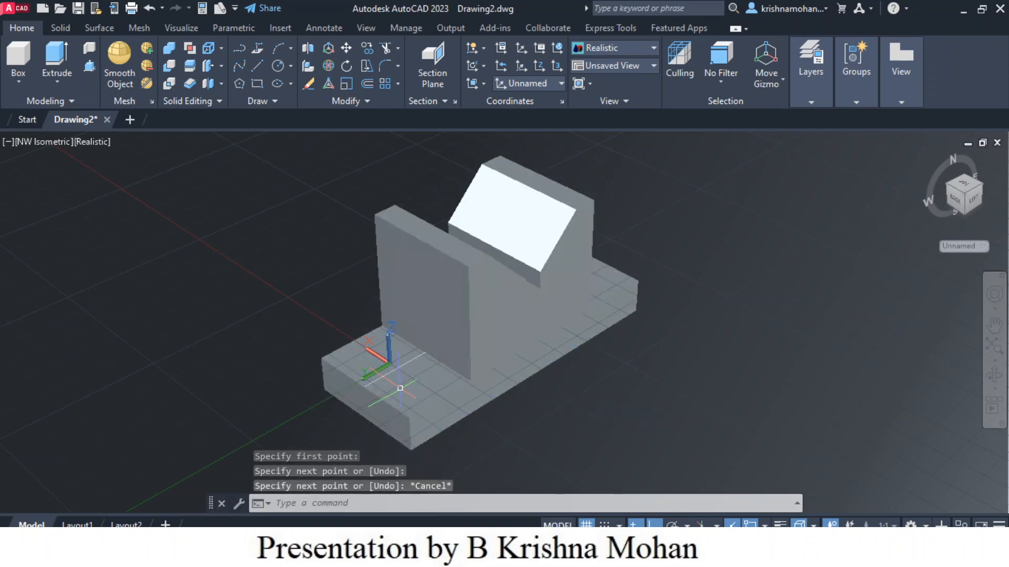
Step: Draw a circle of radius 5 on the top face of the base near the UCS origin
{"action": "scroll", "coordinate": [399, 376], "scroll_direction": "up", "scroll_amount": 2}
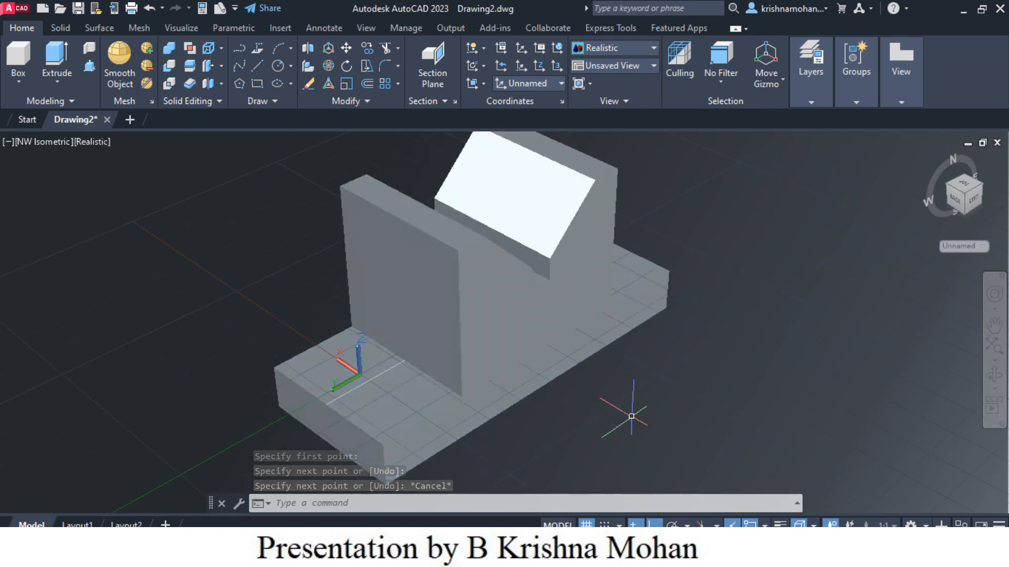
{"action": "left_click", "coordinate": [278, 71]}
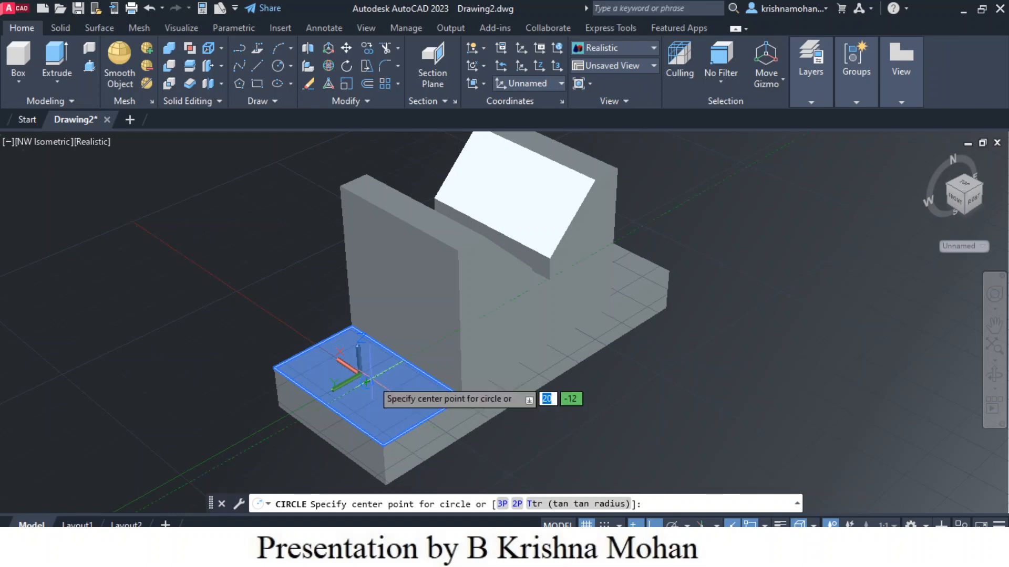
{"action": "left_click", "coordinate": [367, 383]}
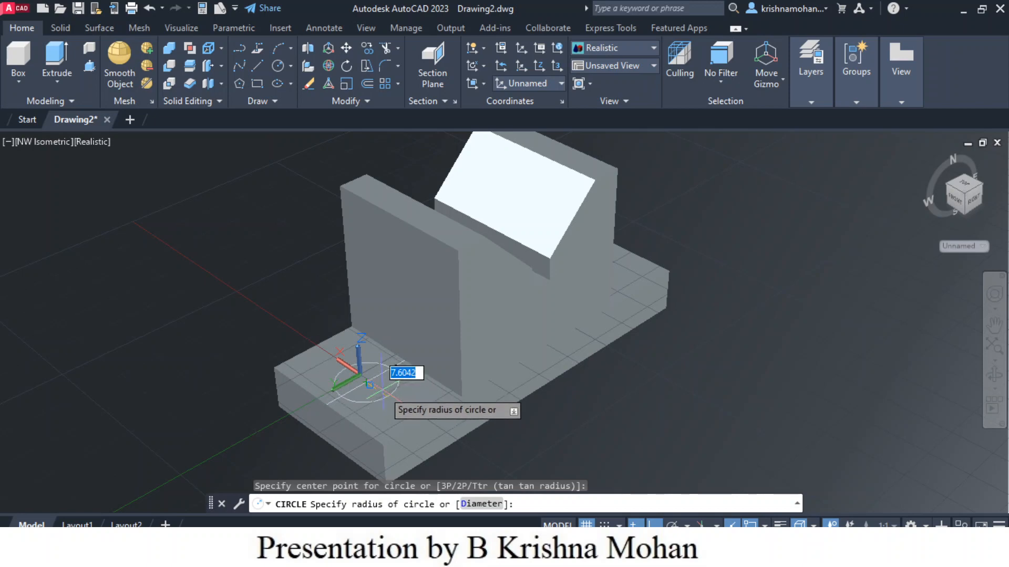
{"action": "left_click", "coordinate": [386, 397]}
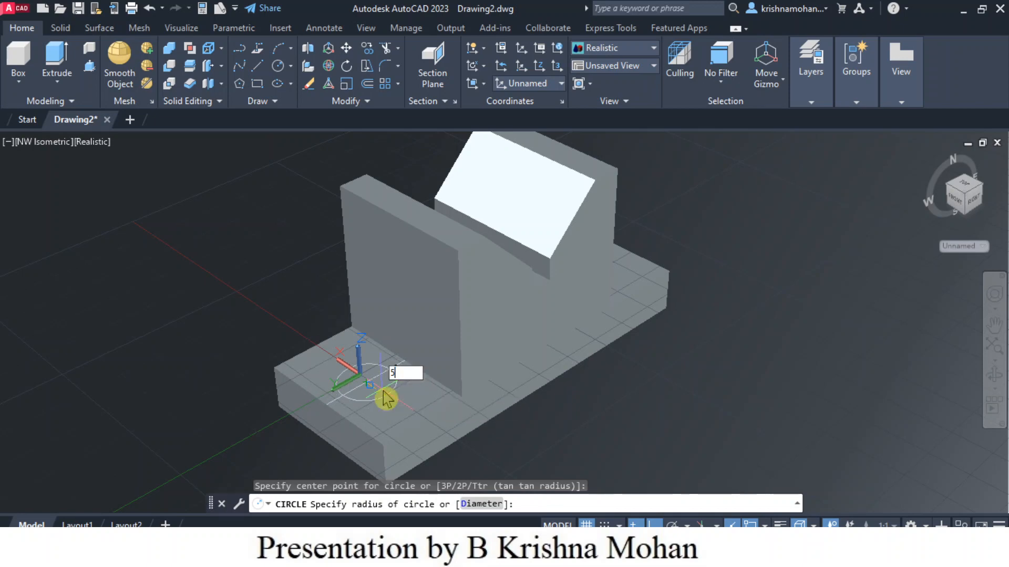
{"action": "type", "text": "5"}
{"action": "key", "text": "Return"}
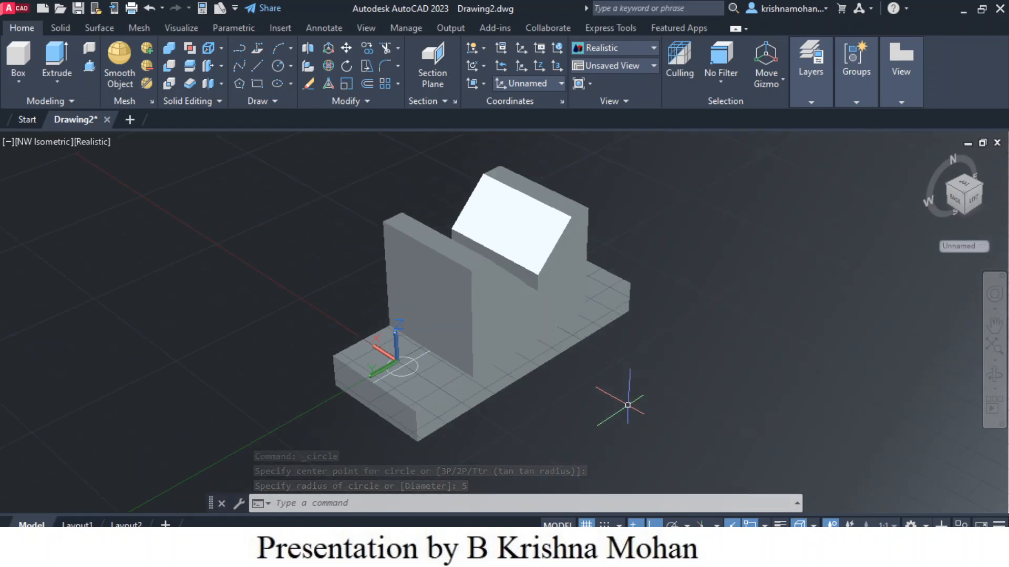
{"action": "middle_click_drag", "start_coordinate": [613, 401], "coordinate": [621, 379]}
{"action": "key", "text": "Escape"}
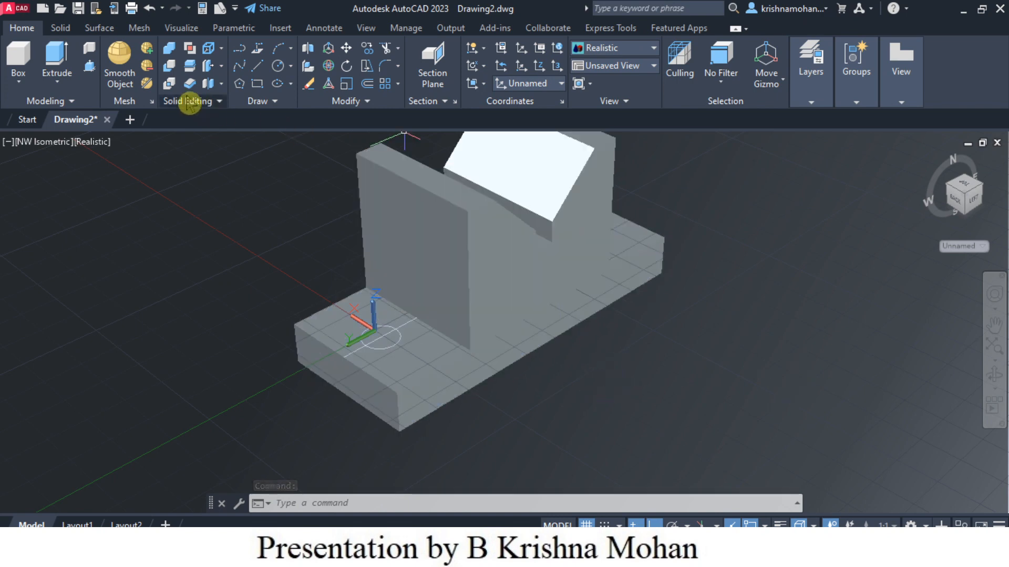
Step: Extrude the circle downward through the base of the solid to form a cylinder
{"action": "left_click", "coordinate": [54, 57]}
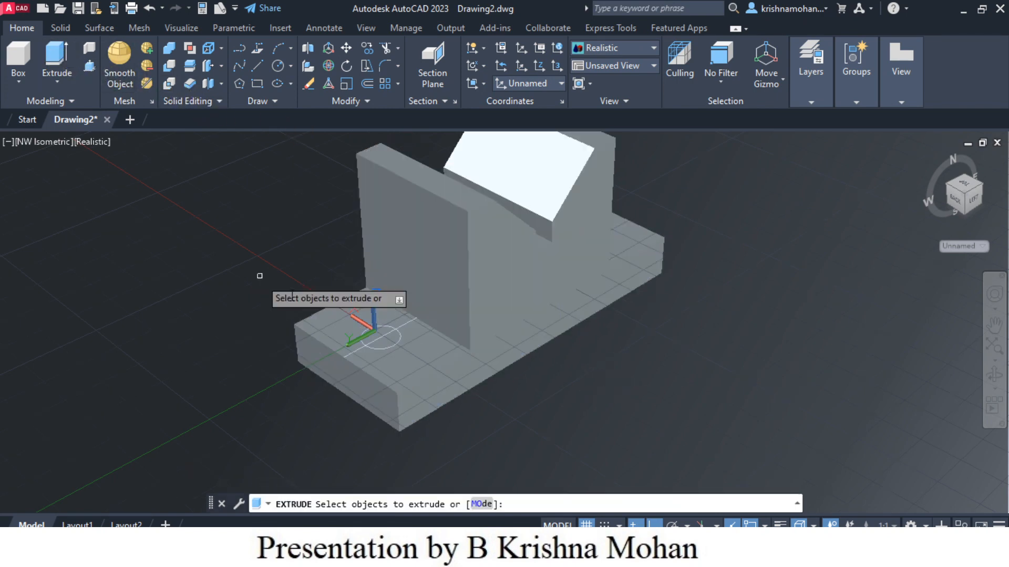
{"action": "left_click", "coordinate": [390, 345]}
{"action": "key", "text": "Return"}
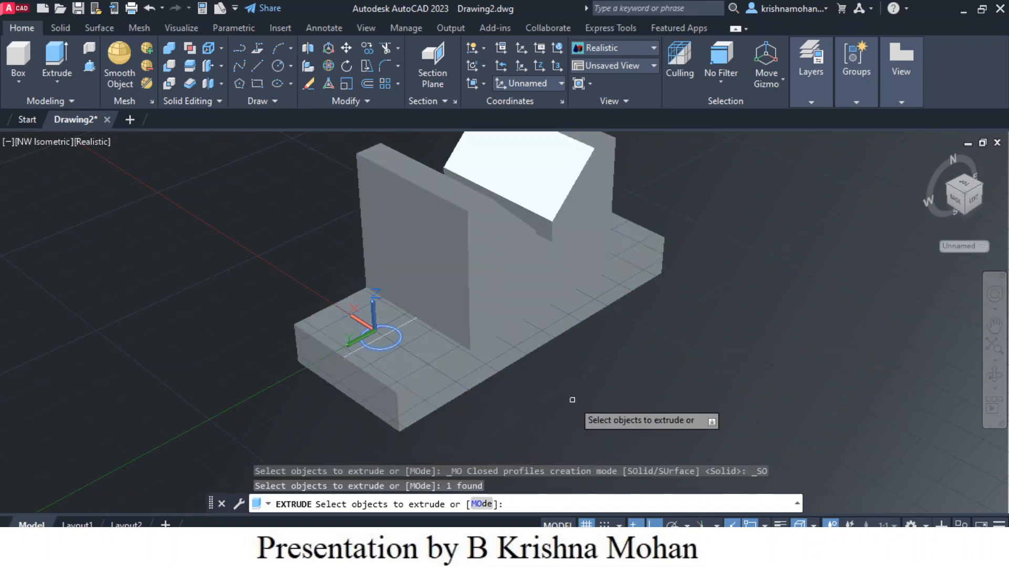
{"action": "key", "text": "Return"}
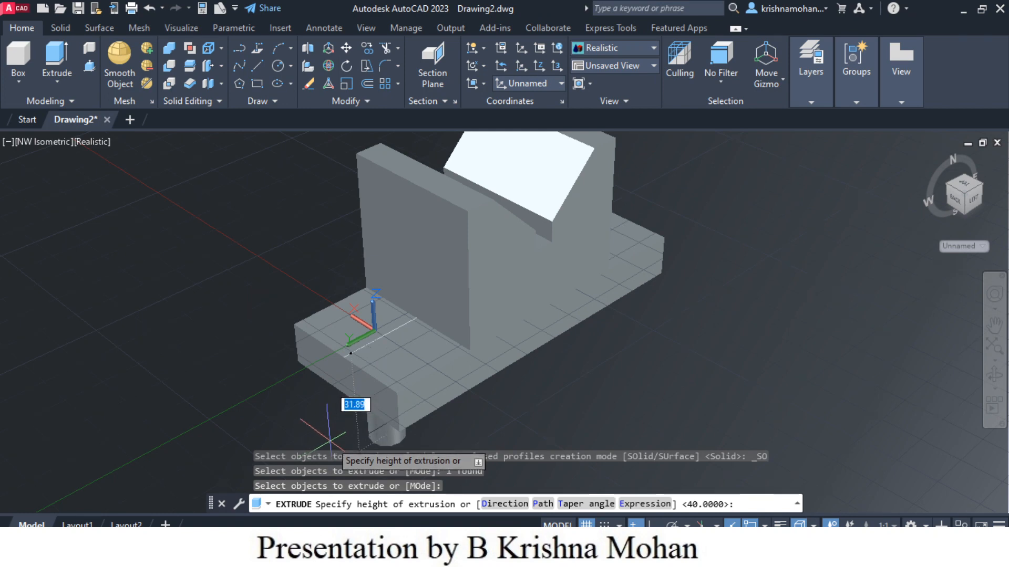
{"action": "middle_click_drag", "start_coordinate": [617, 447], "coordinate": [633, 417]}
{"action": "key", "text": "Return"}
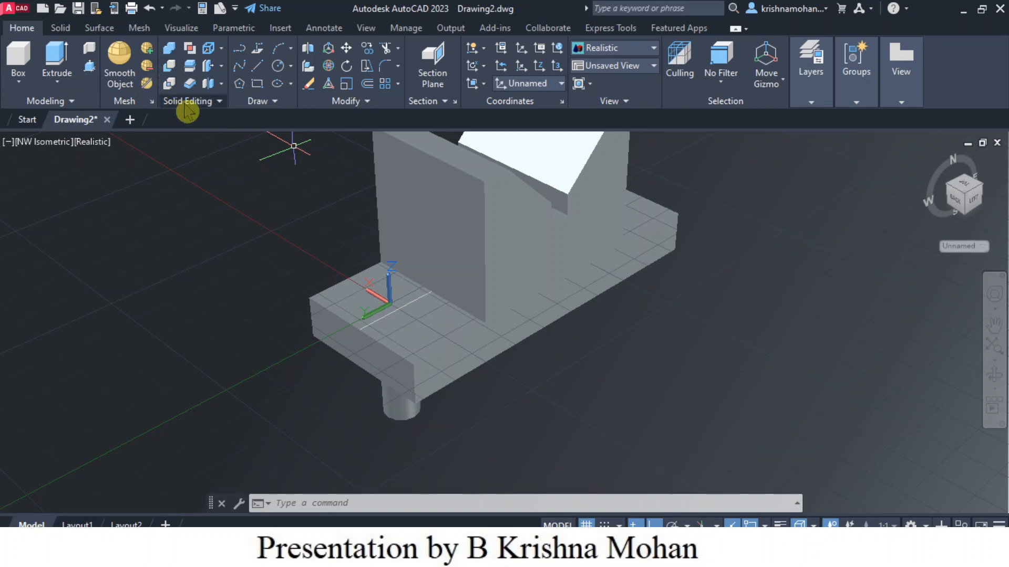
Step: Subtract the cylinder from the solid to cut a hole through the base
{"action": "left_click", "coordinate": [169, 74]}
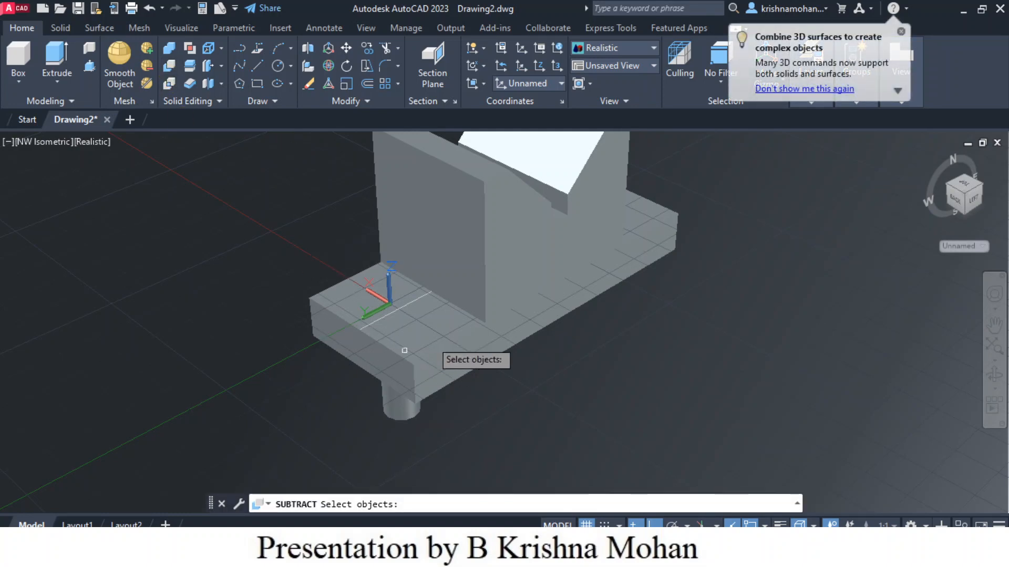
{"action": "left_click", "coordinate": [462, 323]}
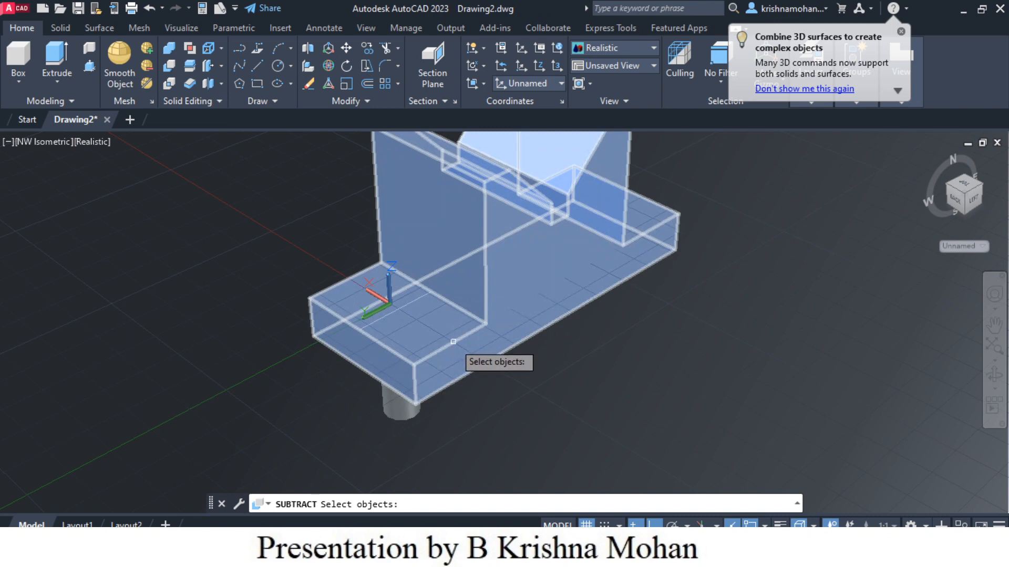
{"action": "left_click", "coordinate": [461, 324]}
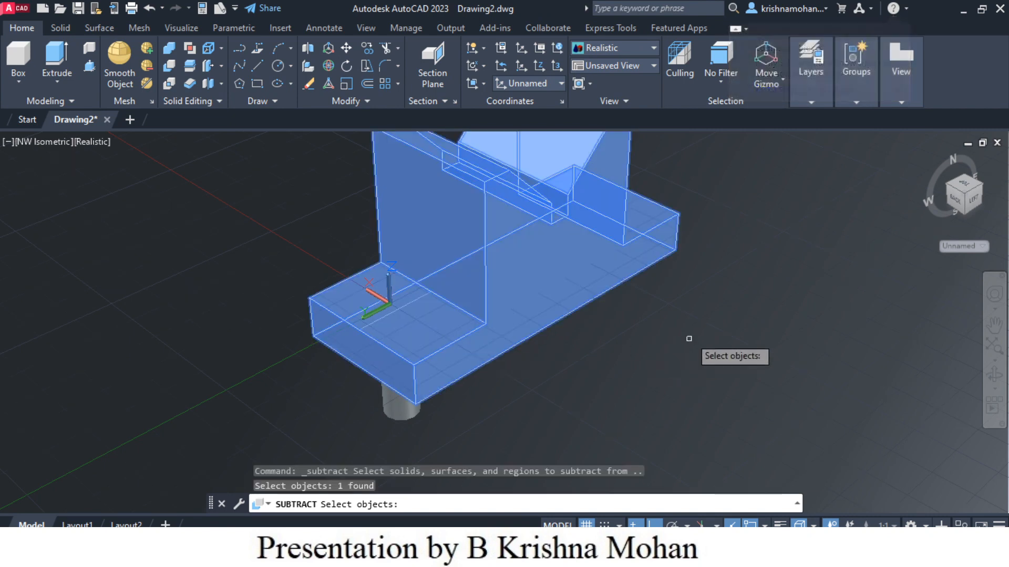
{"action": "key", "text": "Return"}
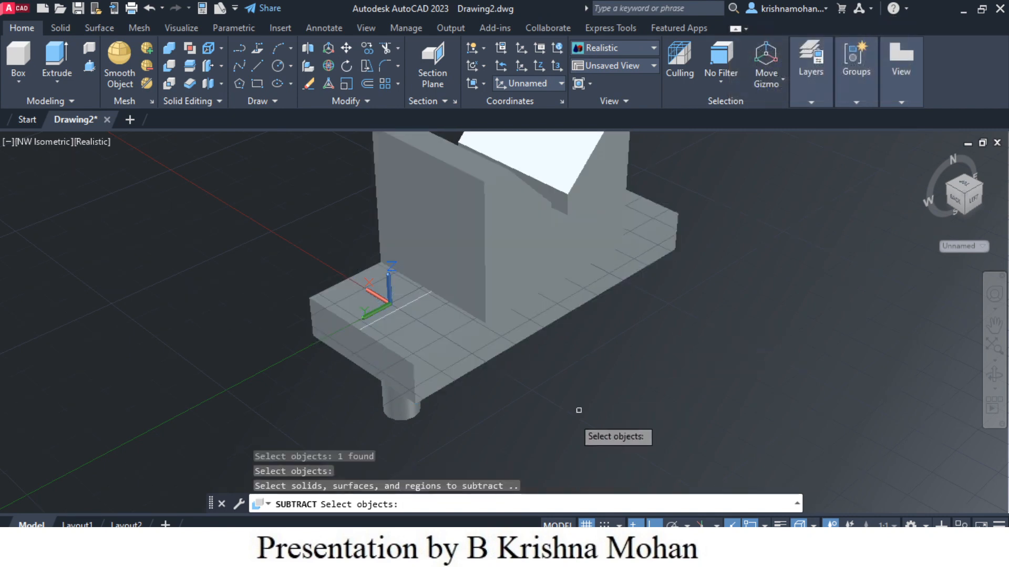
{"action": "left_click", "coordinate": [403, 418]}
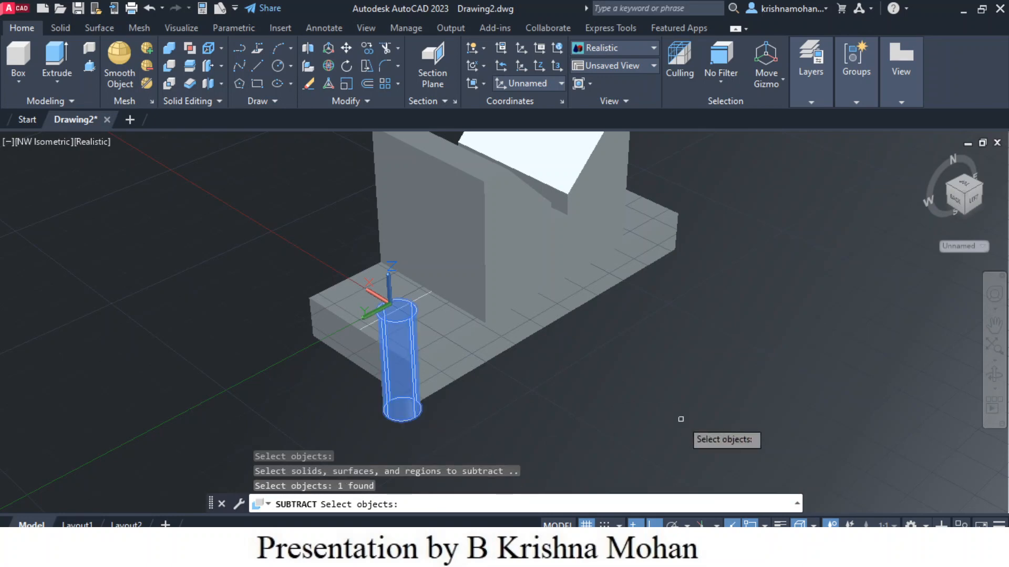
{"action": "key", "text": "Return"}
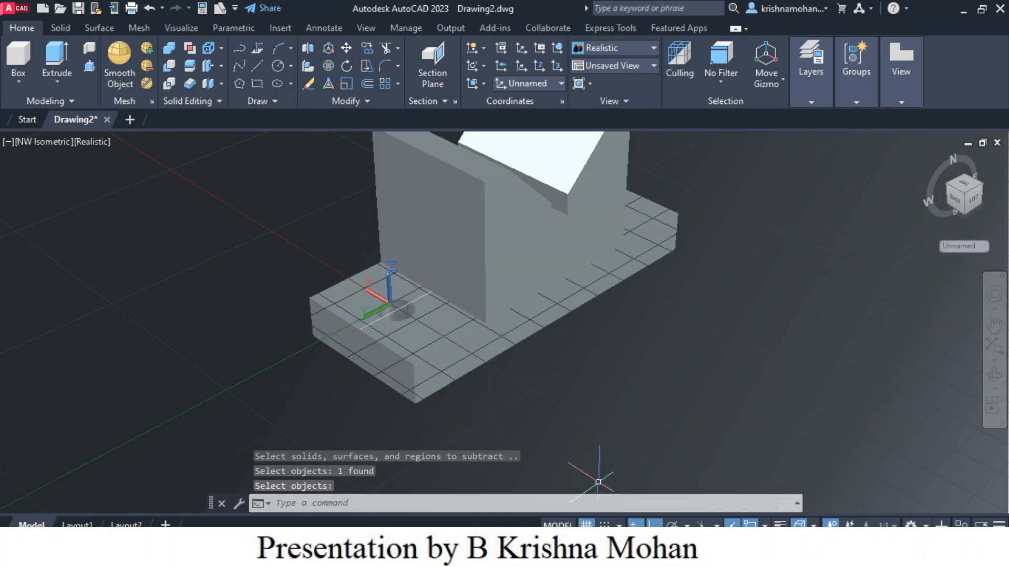
{"action": "middle_click_drag", "start_coordinate": [643, 412], "coordinate": [590, 446]}
{"action": "key", "text": "Return"}
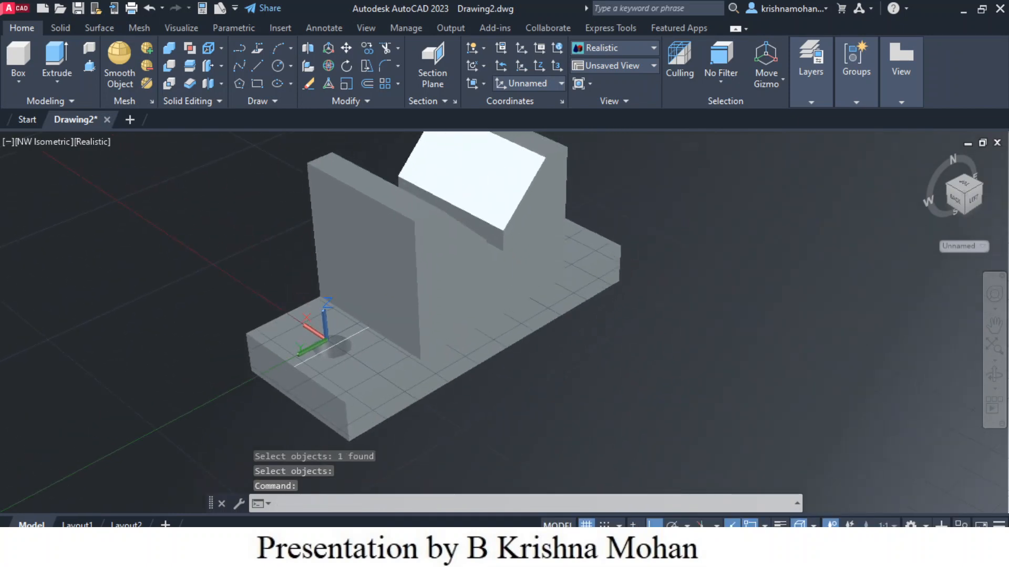
{"action": "key", "text": "Escape"}
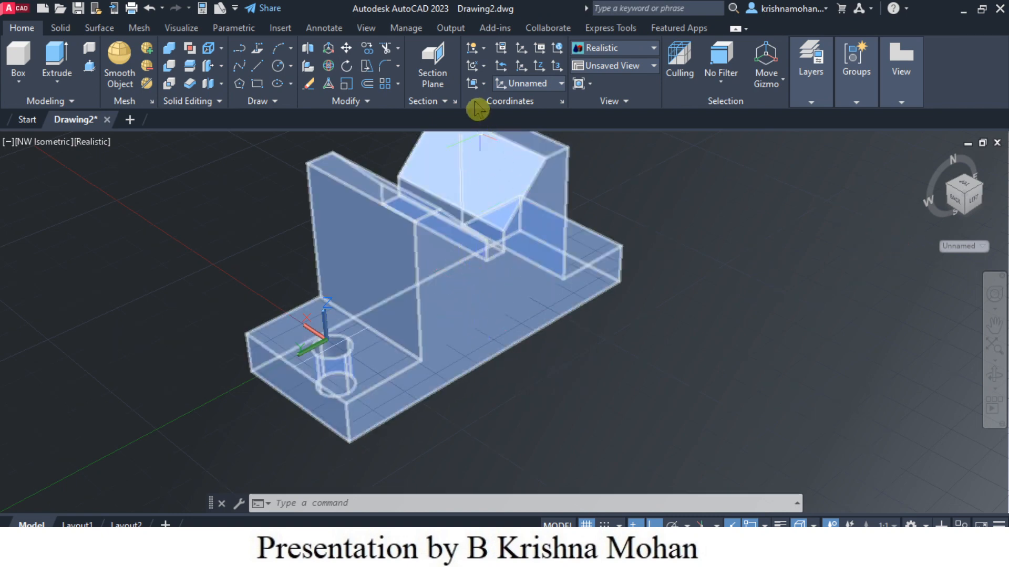
Step: Align the UCS to the large side face of the solid spanning the upright and base
{"action": "left_click", "coordinate": [481, 83]}
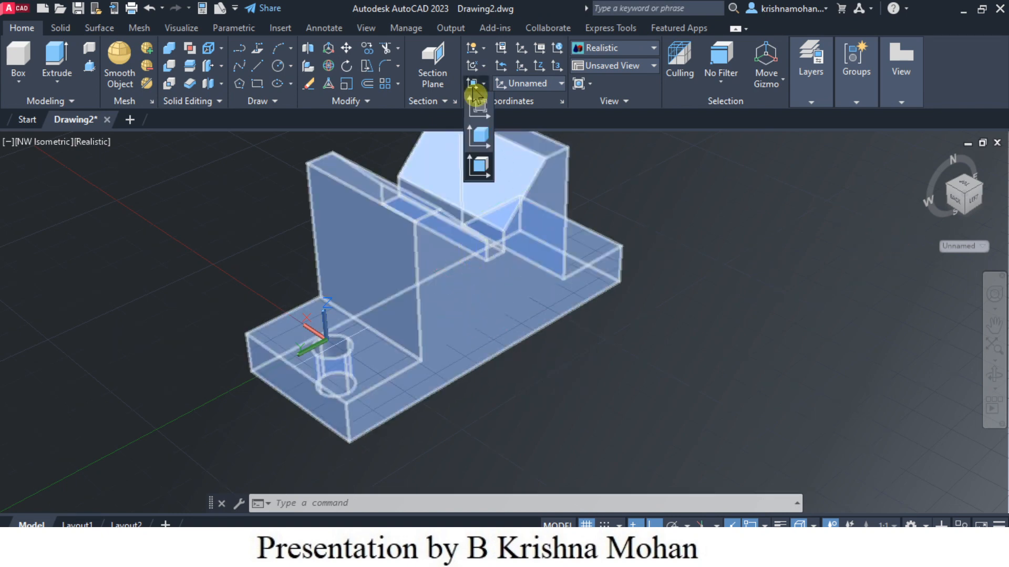
{"action": "left_click", "coordinate": [479, 169]}
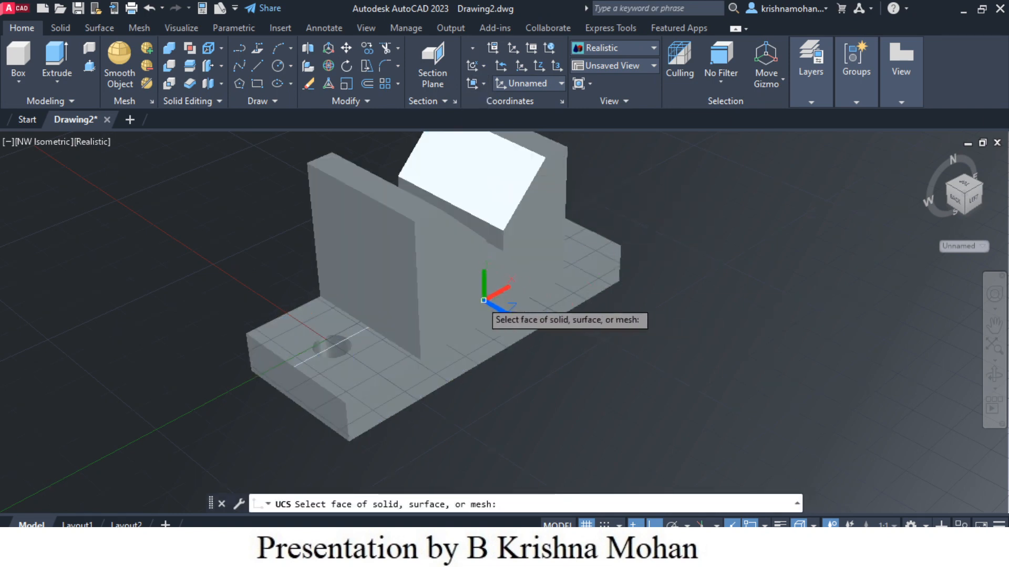
{"action": "left_click", "coordinate": [469, 303]}
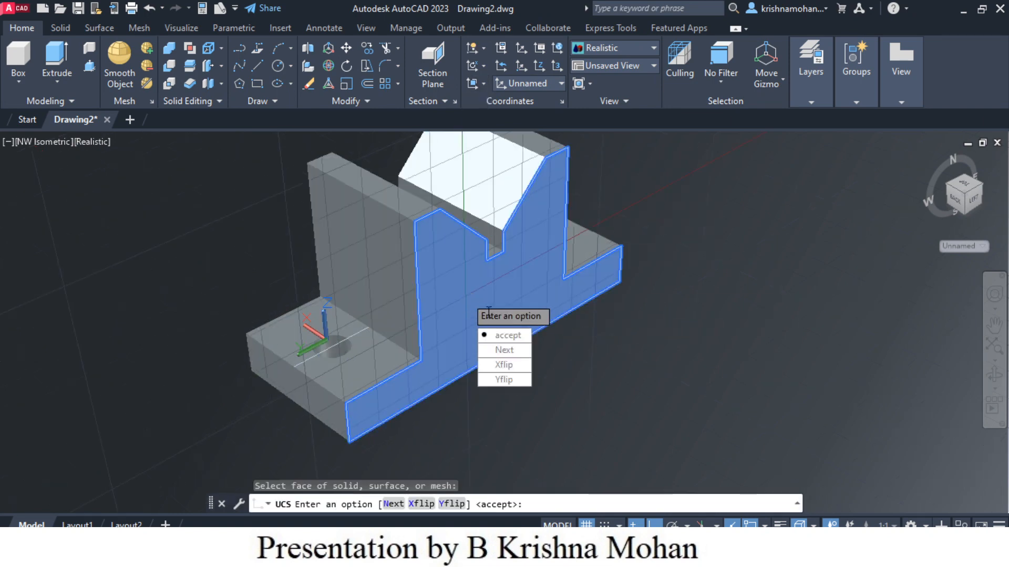
{"action": "left_click", "coordinate": [501, 336]}
{"action": "key", "text": "Return"}
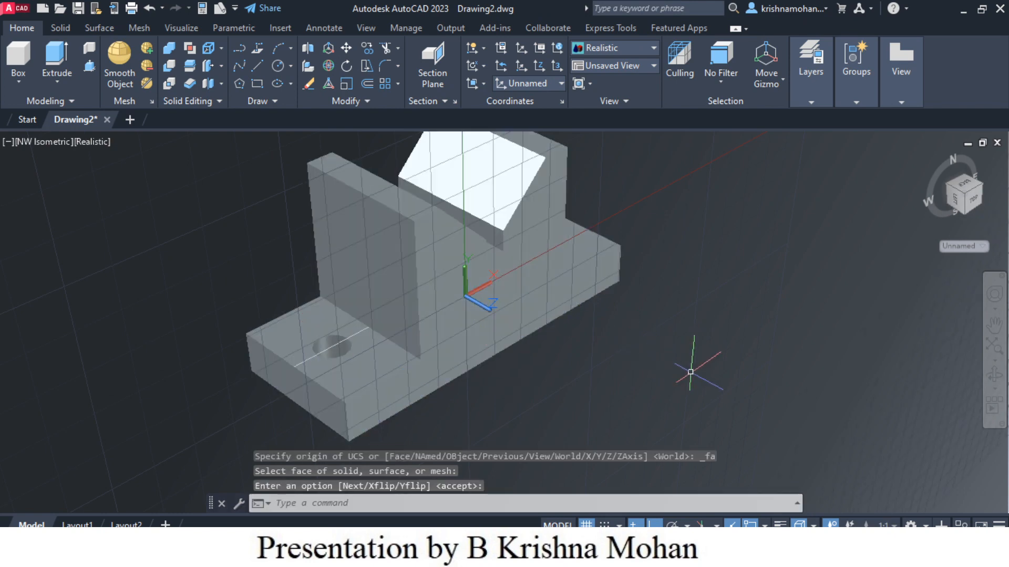
Step: In top view, draw a horizontal line from the solid's edge through the V-notch and beyond the opposite side
{"action": "left_click", "coordinate": [975, 201]}
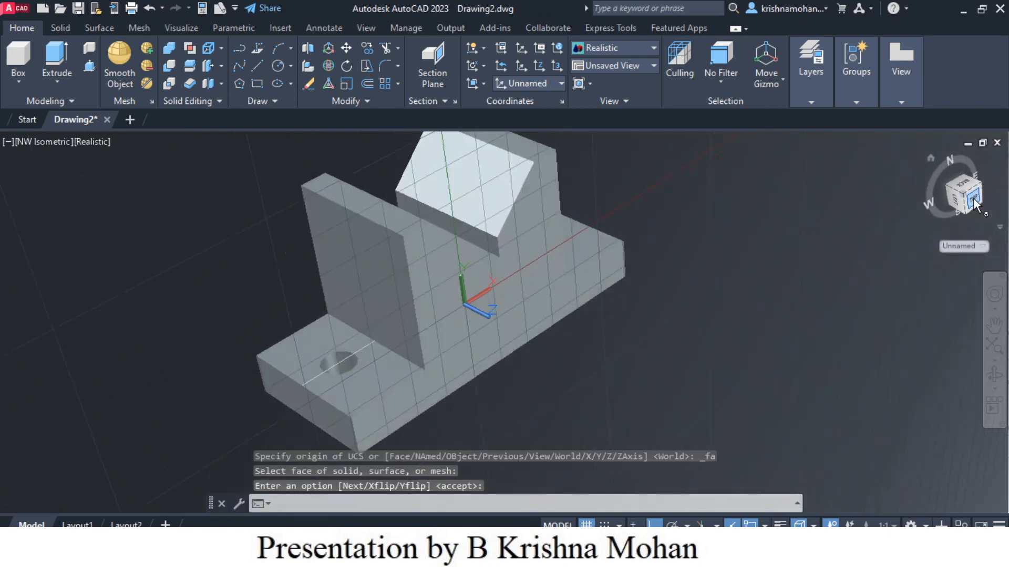
{"action": "scroll", "coordinate": [532, 328], "scroll_direction": "up", "scroll_amount": 2}
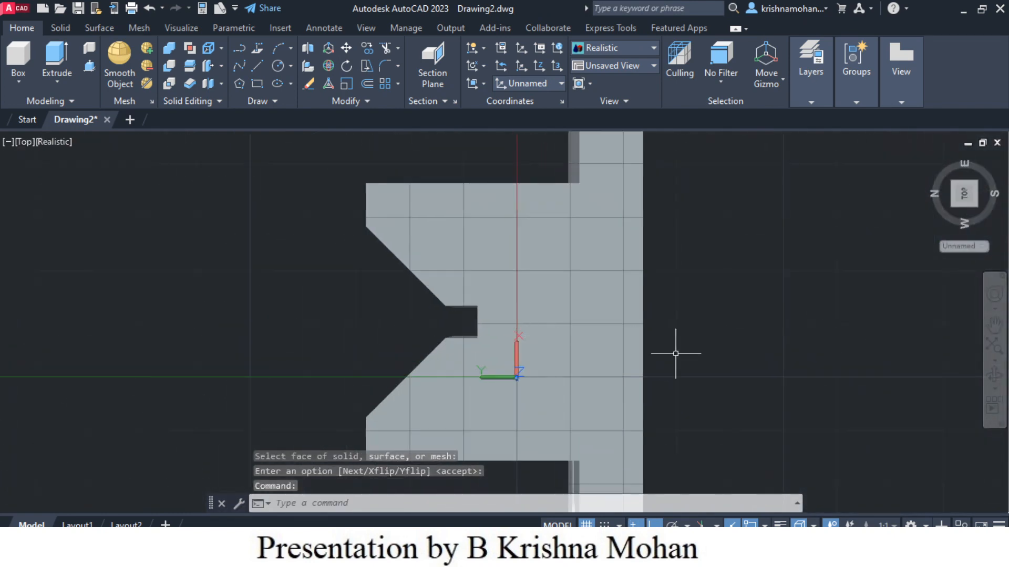
{"action": "scroll", "coordinate": [692, 353], "scroll_direction": "up", "scroll_amount": 2}
{"action": "scroll", "coordinate": [692, 353], "scroll_direction": "down", "scroll_amount": 3}
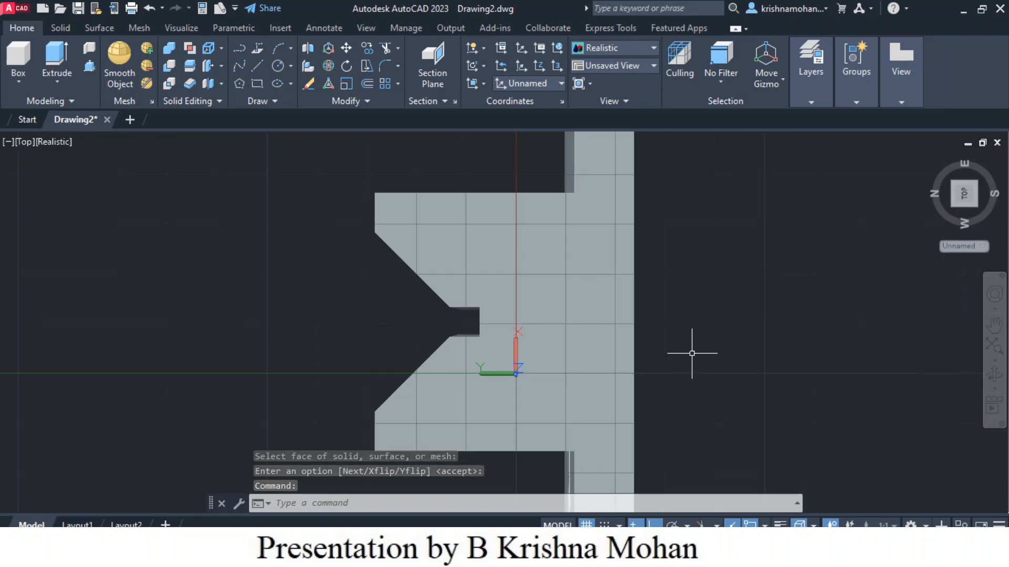
{"action": "scroll", "coordinate": [692, 353], "scroll_direction": "up", "scroll_amount": 1}
{"action": "scroll", "coordinate": [691, 353], "scroll_direction": "down", "scroll_amount": 2}
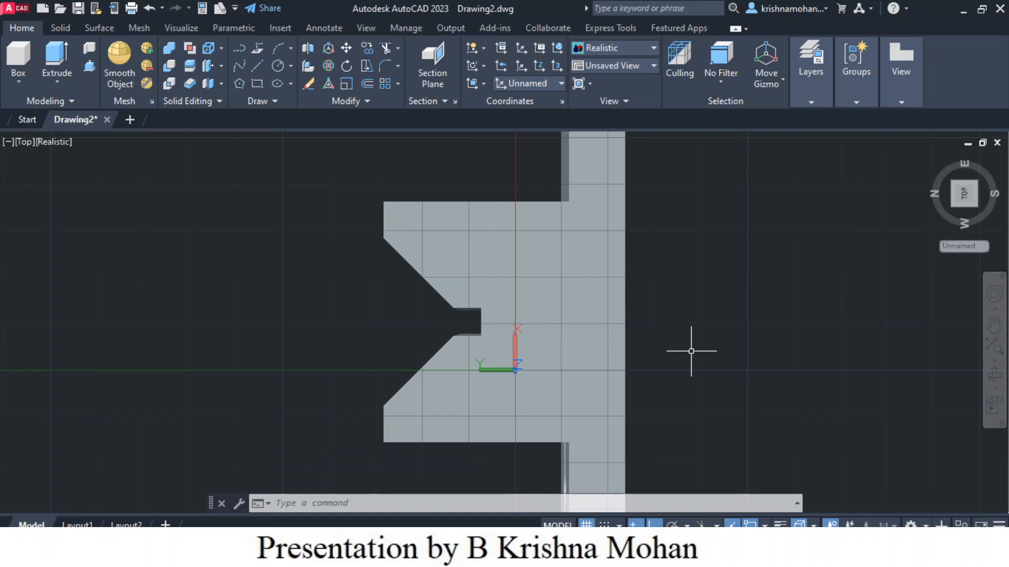
{"action": "left_click", "coordinate": [258, 68]}
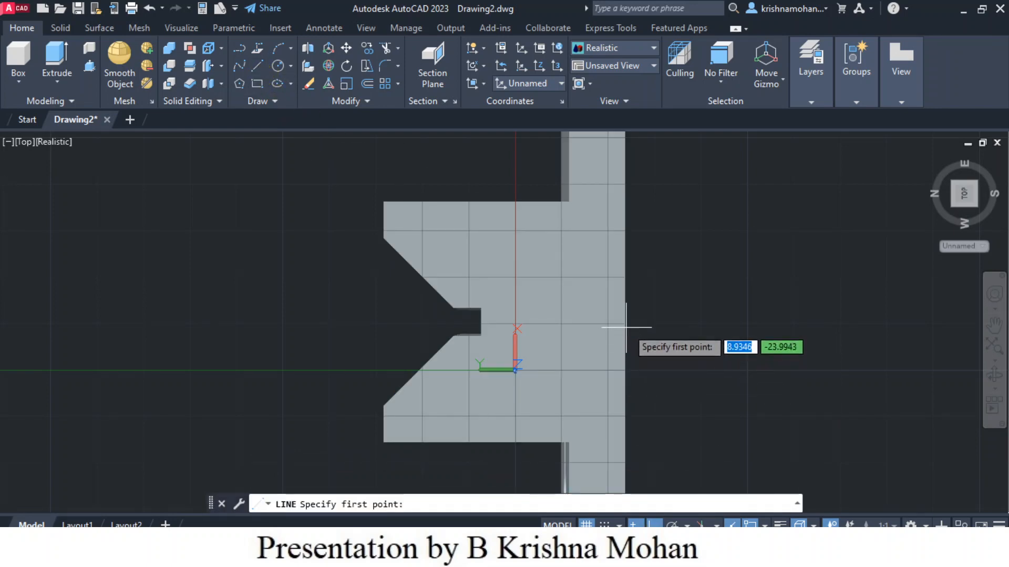
{"action": "left_click", "coordinate": [625, 321]}
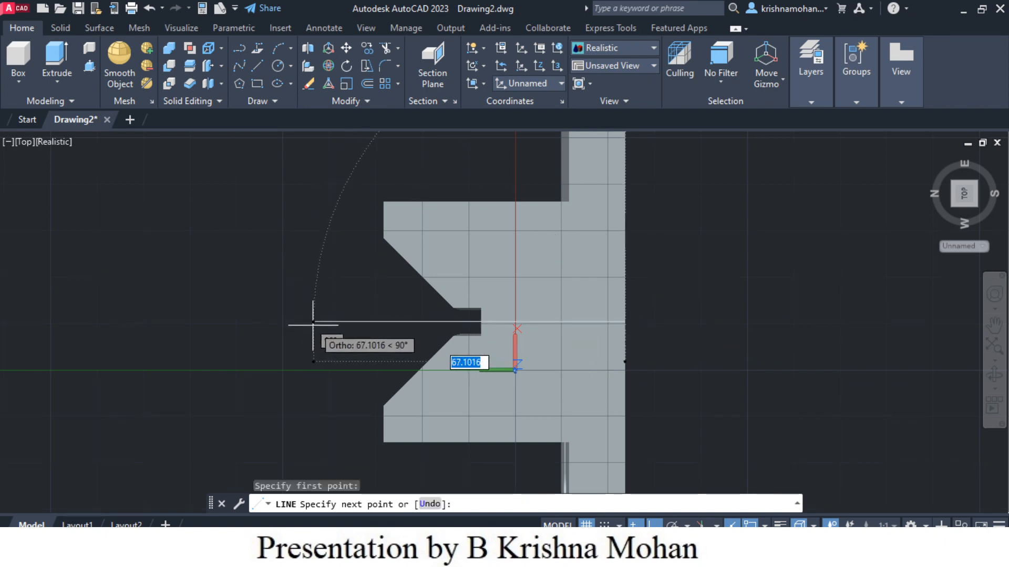
{"action": "left_click", "coordinate": [313, 321]}
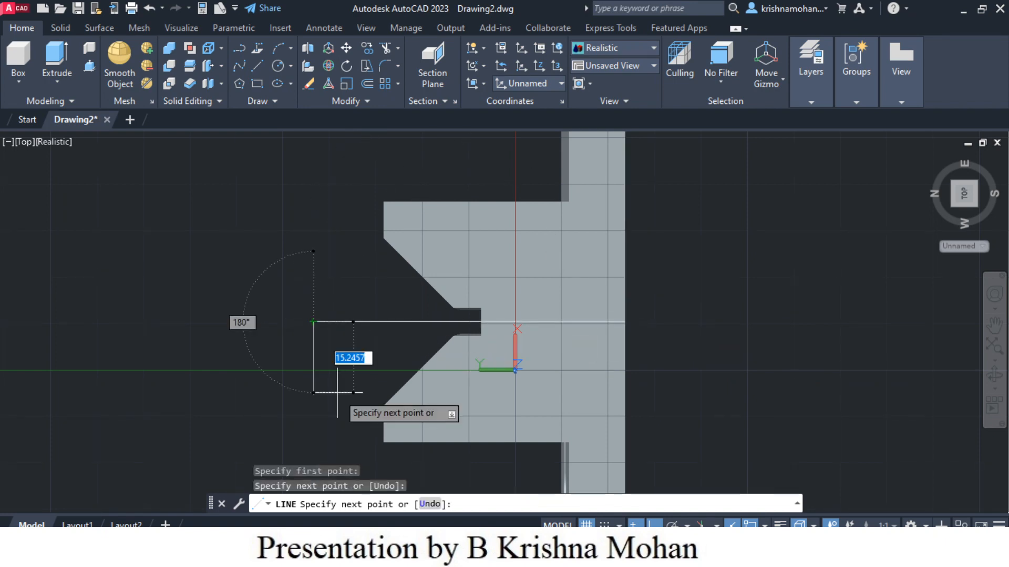
{"action": "key", "text": "Escape"}
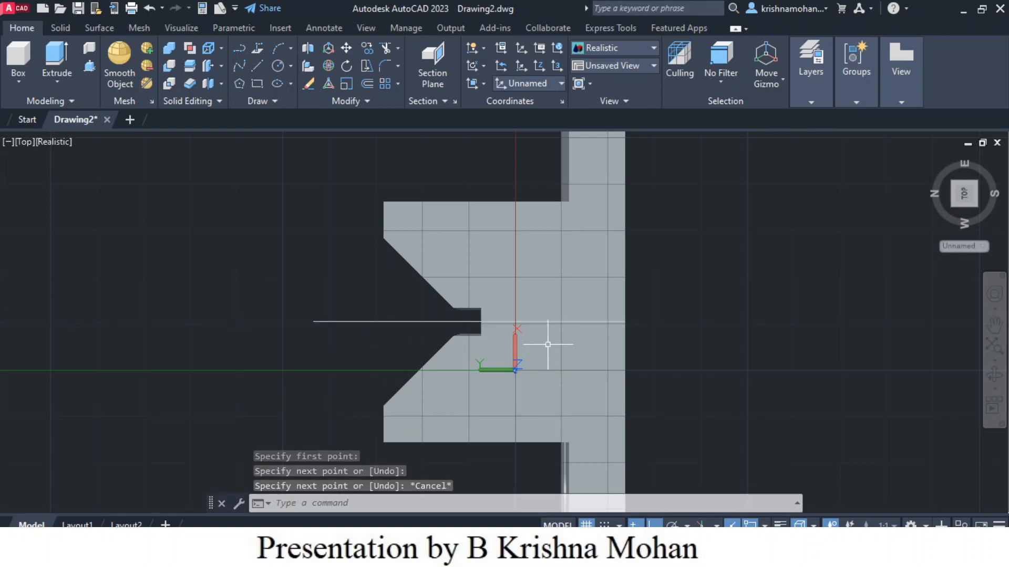
Step: Try to mirror the solid with its hole about the drawn line in an isometric view
{"action": "left_click", "coordinate": [534, 354]}
{"action": "scroll", "coordinate": [761, 339], "scroll_direction": "down", "scroll_amount": 2}
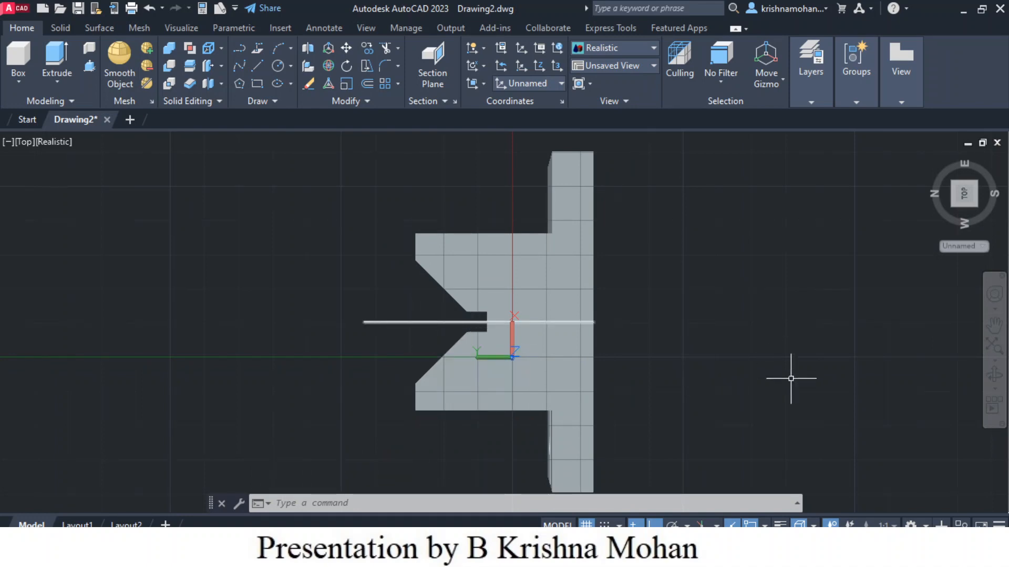
{"action": "mouse_move", "coordinate": [716, 423]}
{"action": "middle_mouse_down"}
{"action": "mouse_move", "coordinate": [727, 393]}
{"action": "mouse_move", "coordinate": [718, 407]}
{"action": "middle_mouse_up"}
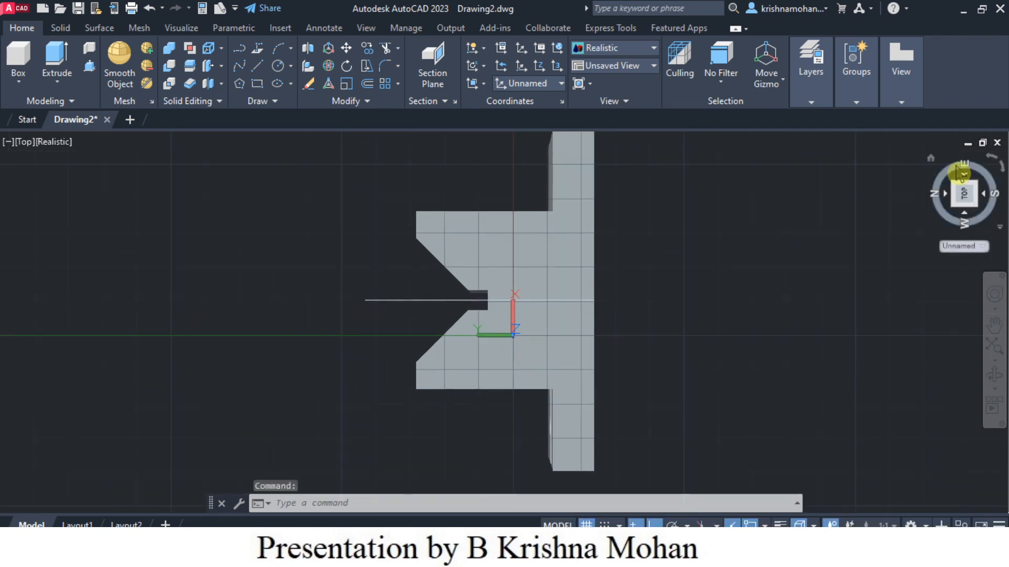
{"action": "left_click", "coordinate": [932, 159]}
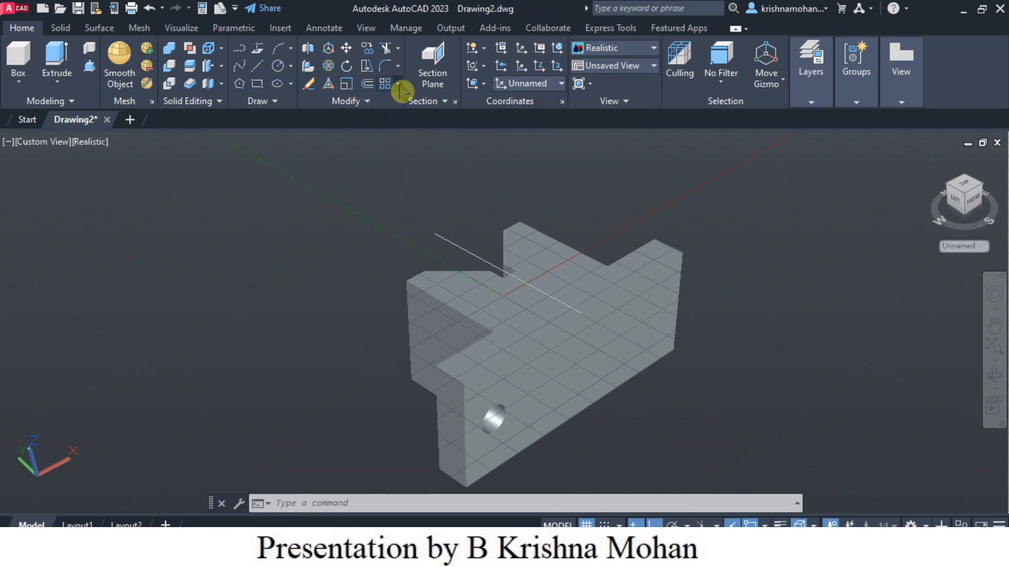
{"action": "left_click", "coordinate": [399, 85]}
{"action": "left_click", "coordinate": [368, 105]}
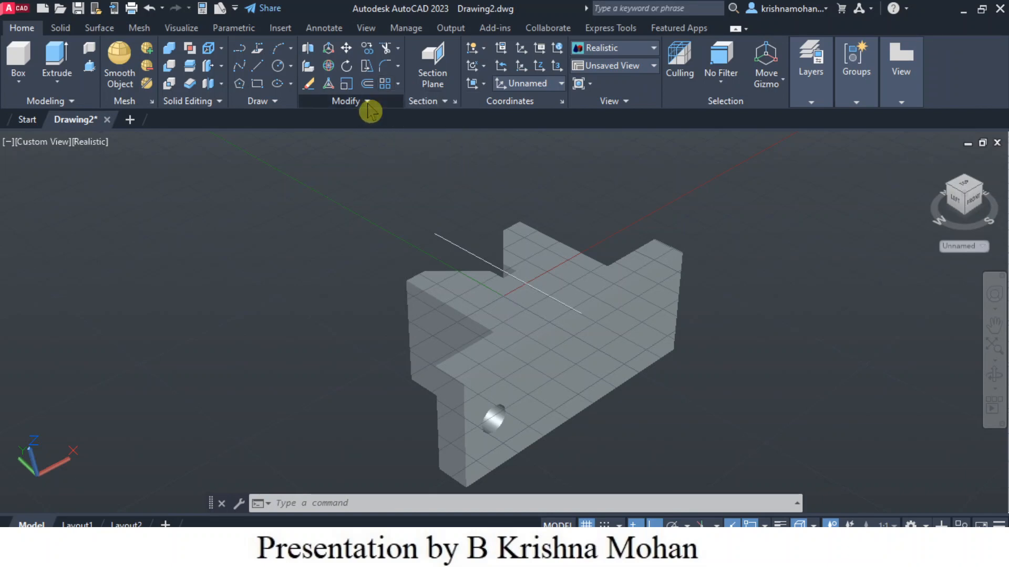
{"action": "left_click", "coordinate": [369, 106]}
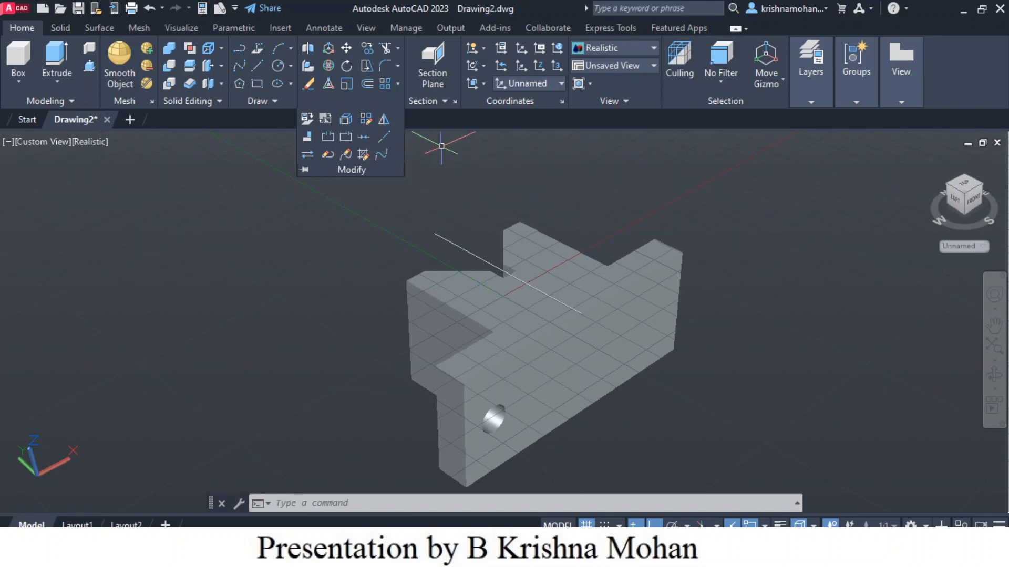
{"action": "left_click", "coordinate": [371, 105]}
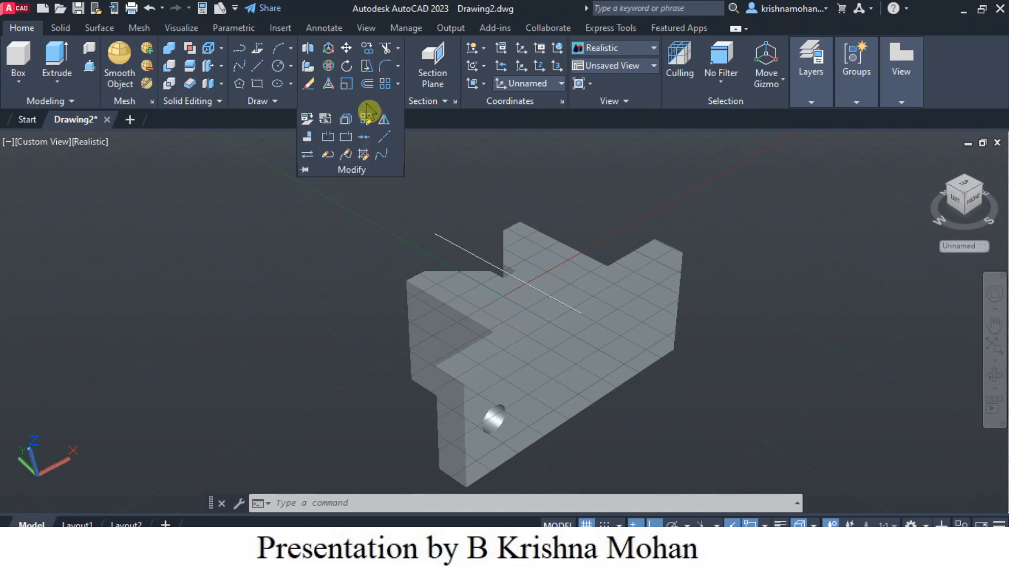
{"action": "left_click", "coordinate": [385, 125]}
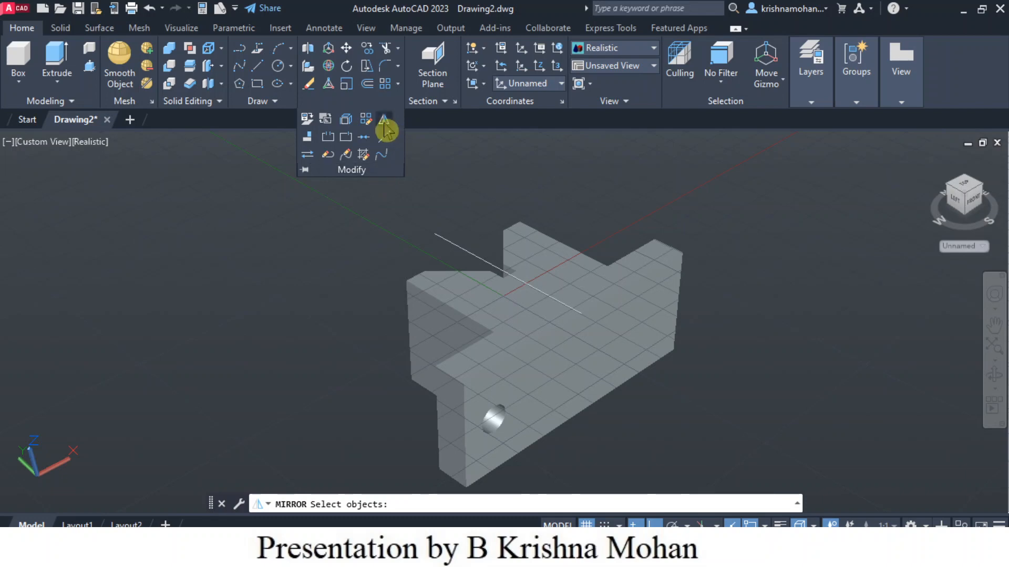
{"action": "left_click", "coordinate": [497, 420]}
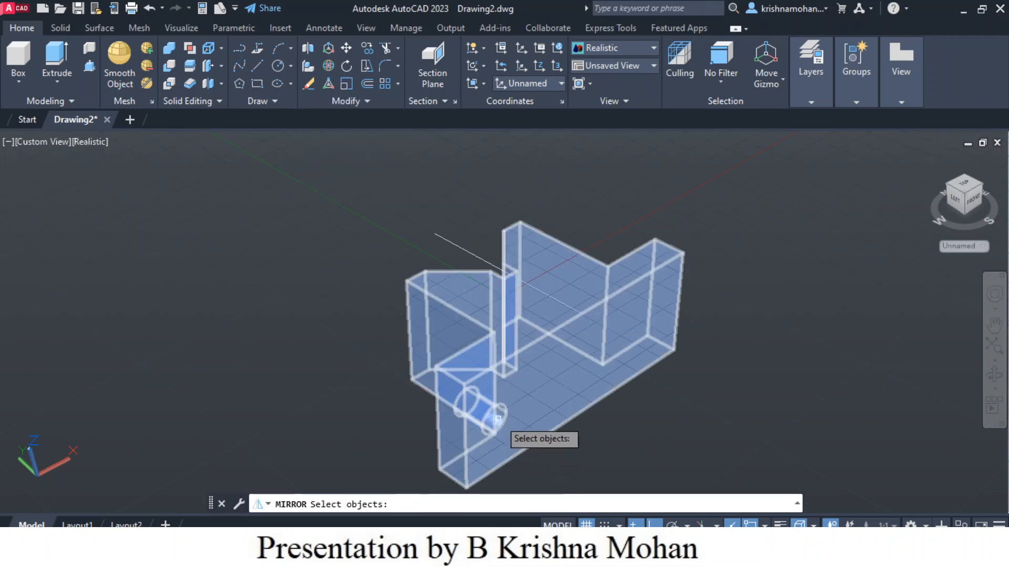
{"action": "scroll", "coordinate": [497, 420], "scroll_direction": "down", "scroll_amount": 3}
{"action": "scroll", "coordinate": [496, 418], "scroll_direction": "up", "scroll_amount": 5}
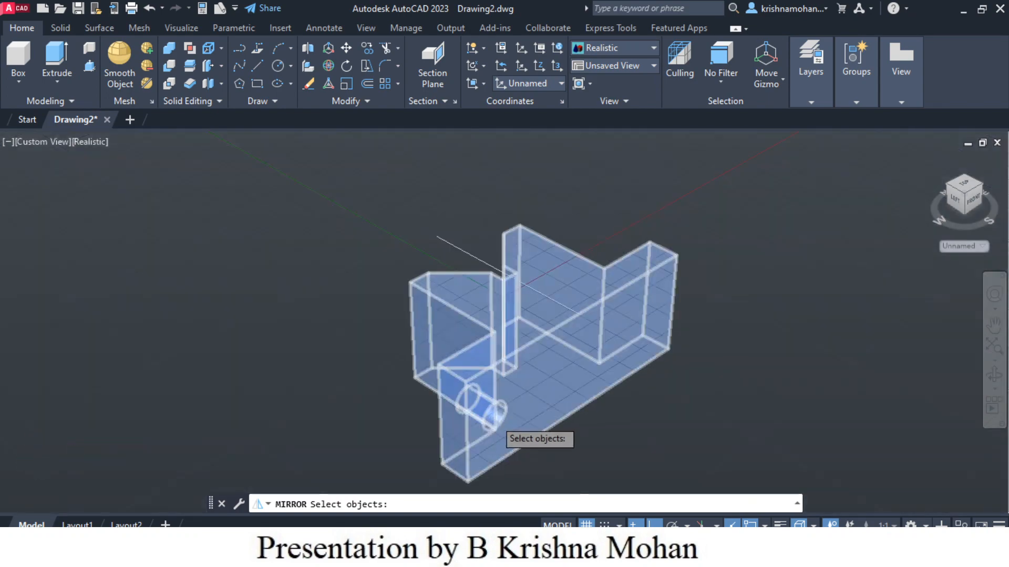
{"action": "scroll", "coordinate": [502, 441], "scroll_direction": "up", "scroll_amount": 3}
{"action": "scroll", "coordinate": [500, 436], "scroll_direction": "down", "scroll_amount": 2}
{"action": "left_click", "coordinate": [501, 433]}
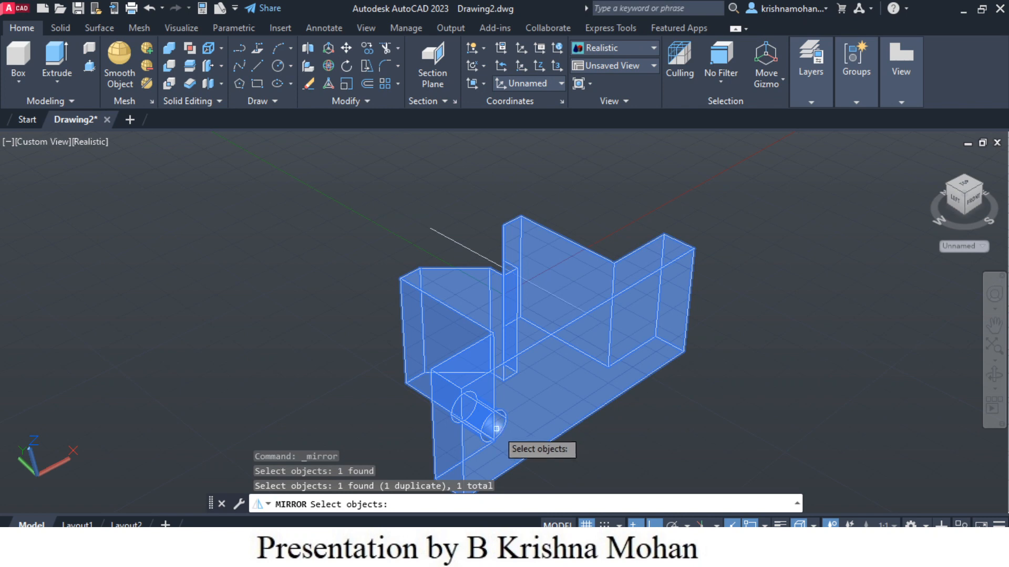
{"action": "scroll", "coordinate": [496, 428], "scroll_direction": "down", "scroll_amount": 1}
{"action": "left_click", "coordinate": [494, 399]}
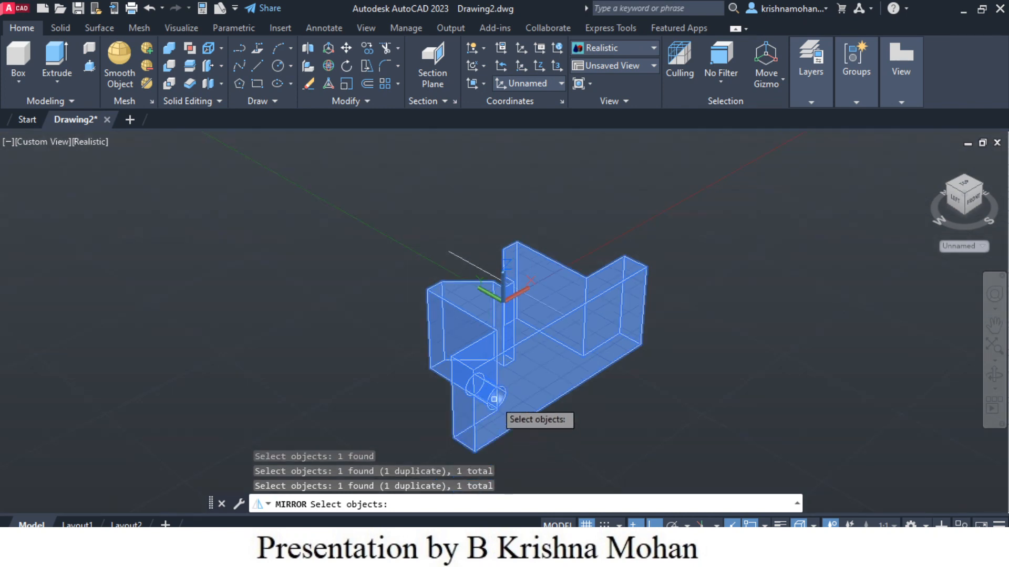
{"action": "scroll", "coordinate": [569, 400], "scroll_direction": "up", "scroll_amount": 1}
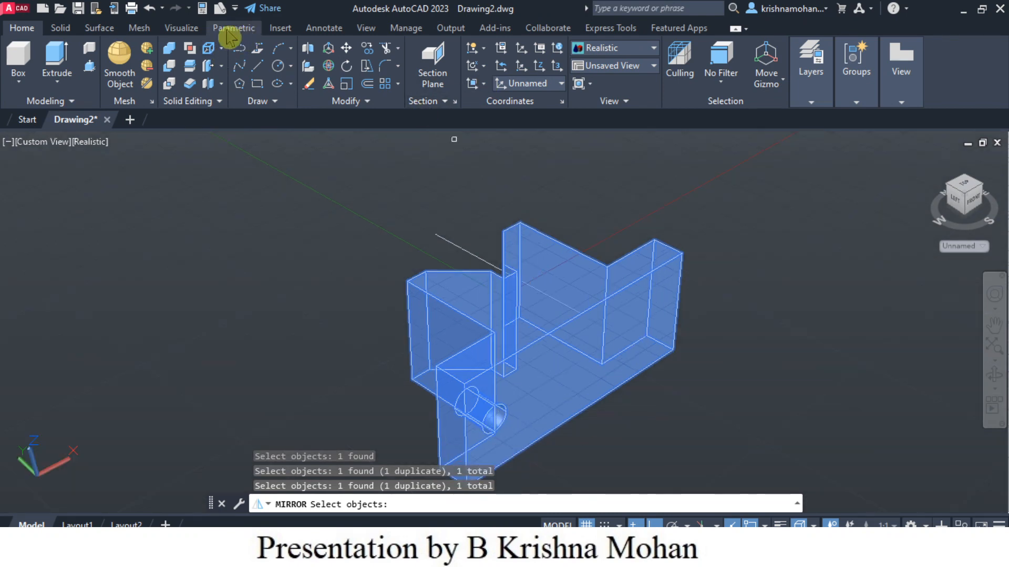
{"action": "left_click", "coordinate": [150, 9]}
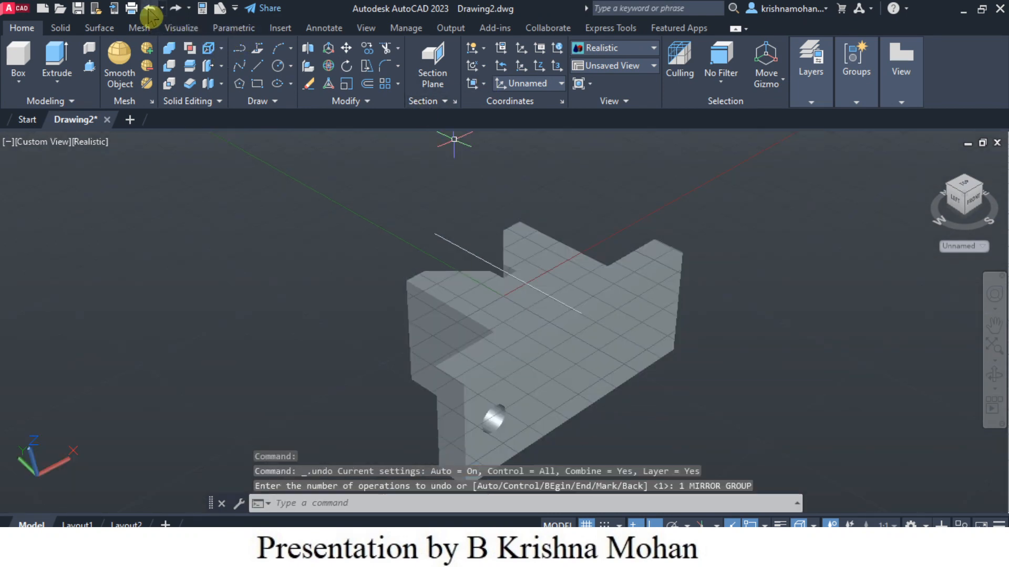
Step: Undo the mirror line and the hole subtraction
{"action": "left_click", "coordinate": [150, 10]}
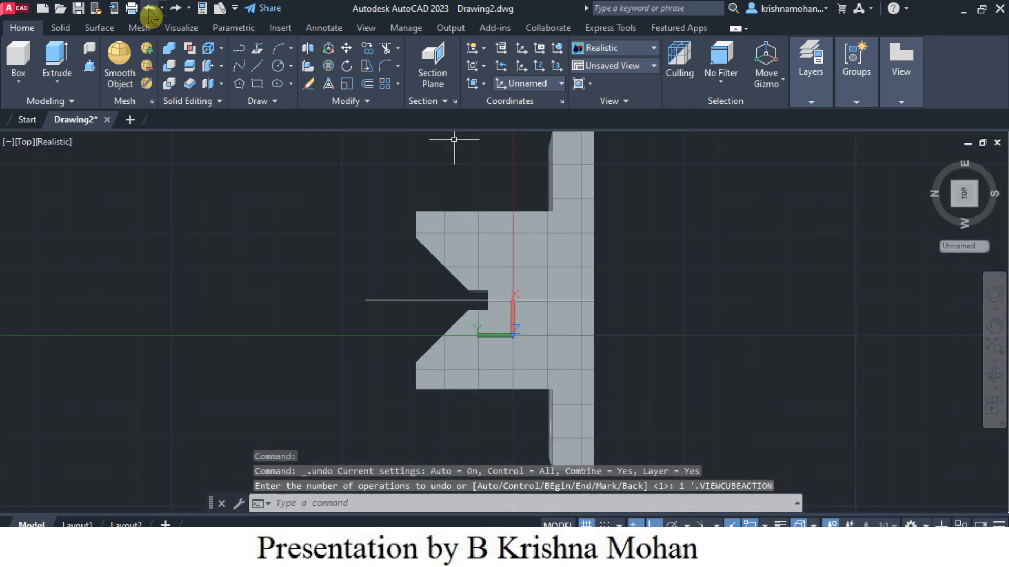
{"action": "left_click", "coordinate": [150, 10]}
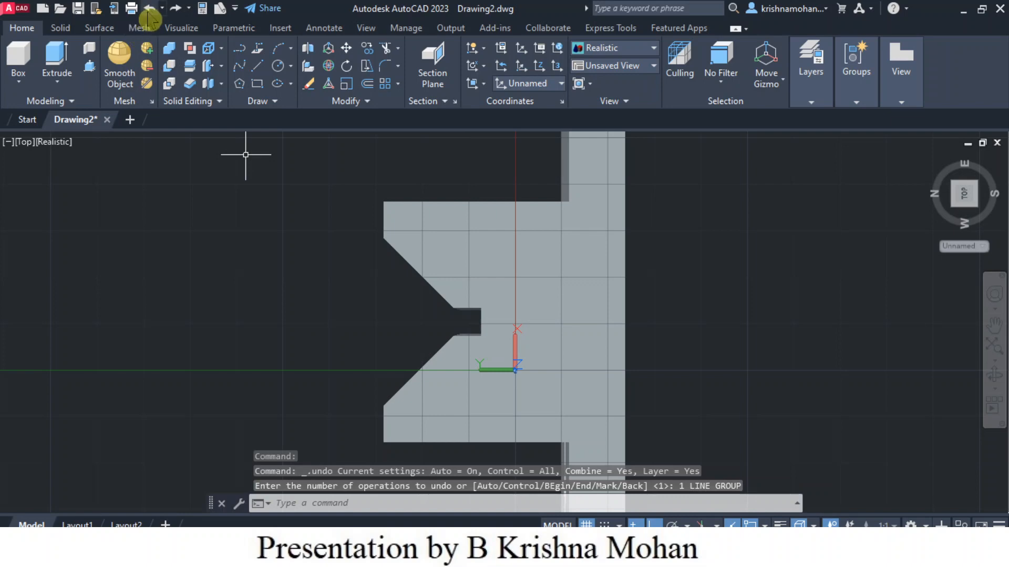
{"action": "left_click", "coordinate": [150, 10]}
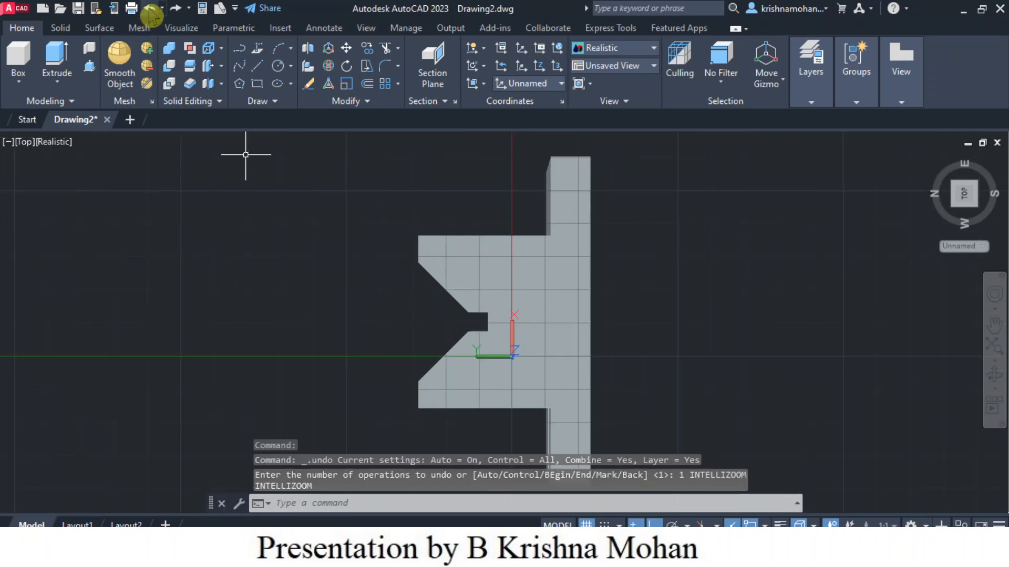
{"action": "left_click", "coordinate": [150, 9]}
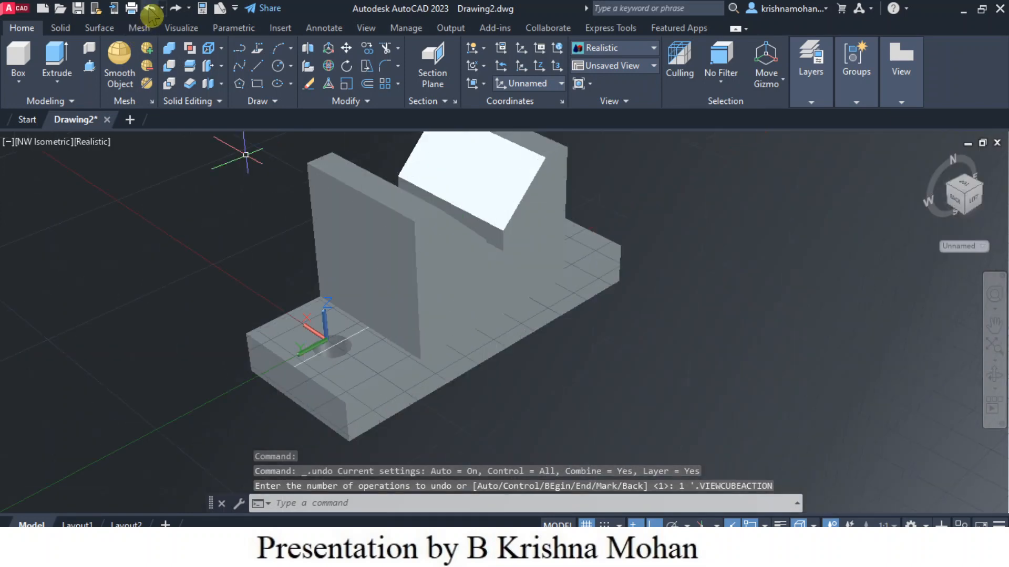
{"action": "left_click", "coordinate": [149, 10]}
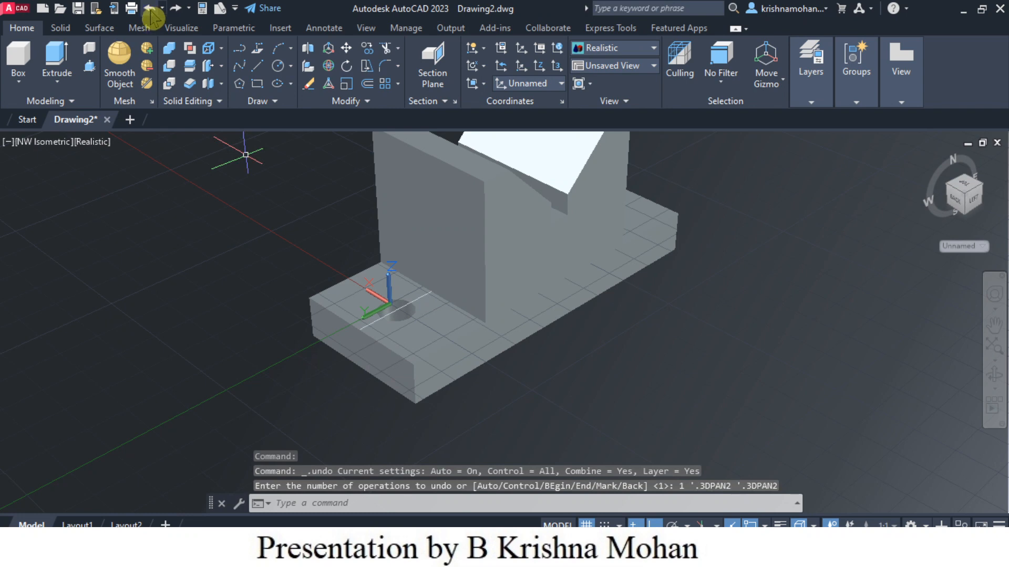
{"action": "left_click", "coordinate": [150, 10]}
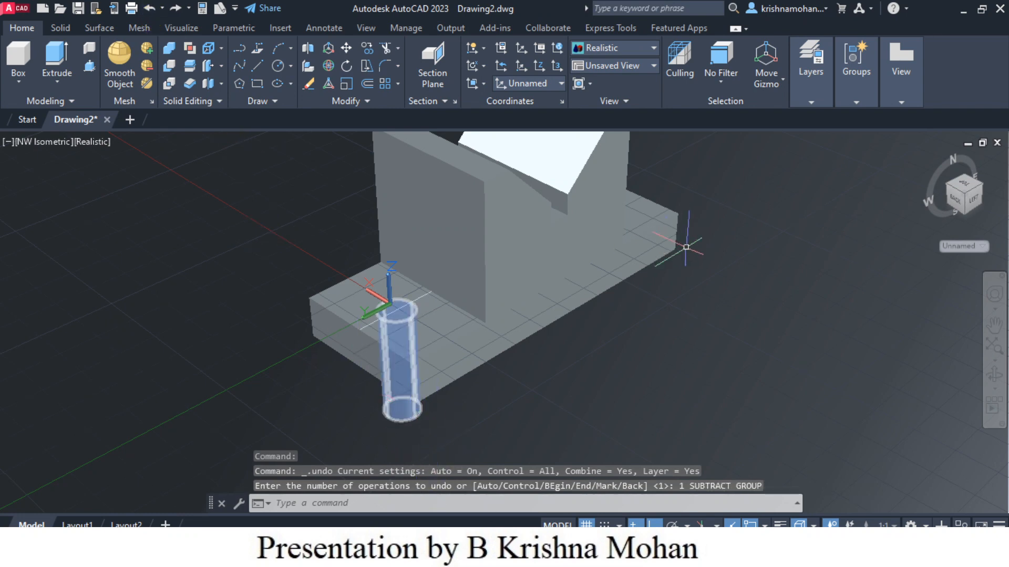
Step: Align the UCS to the notched T-profile face of the solid
{"action": "scroll", "coordinate": [646, 367], "scroll_direction": "down", "scroll_amount": 3}
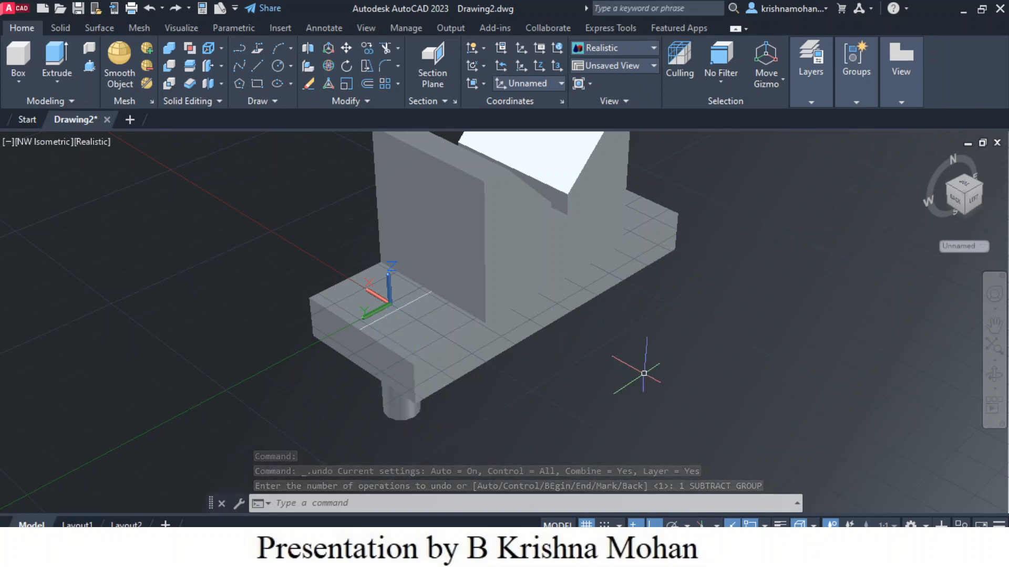
{"action": "middle_click_drag", "start_coordinate": [670, 331], "coordinate": [618, 348]}
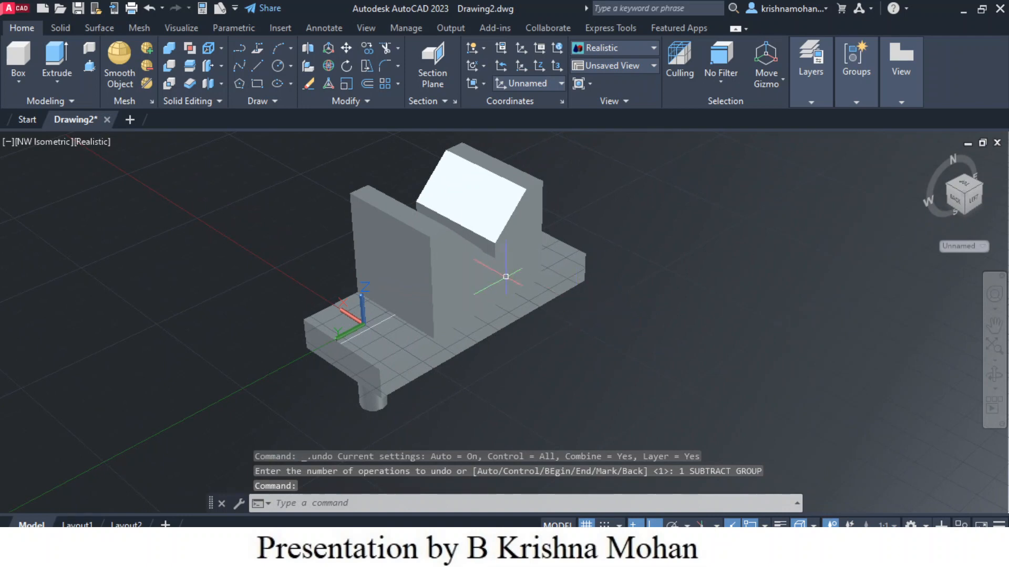
{"action": "scroll", "coordinate": [506, 276], "scroll_direction": "down", "scroll_amount": 1}
{"action": "scroll", "coordinate": [505, 276], "scroll_direction": "up", "scroll_amount": 4}
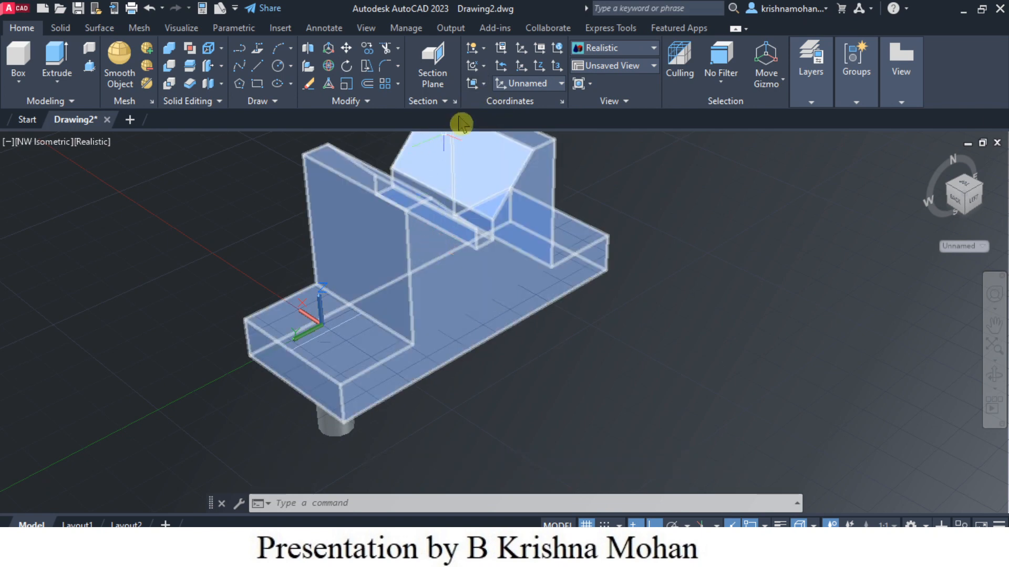
{"action": "left_click", "coordinate": [475, 85]}
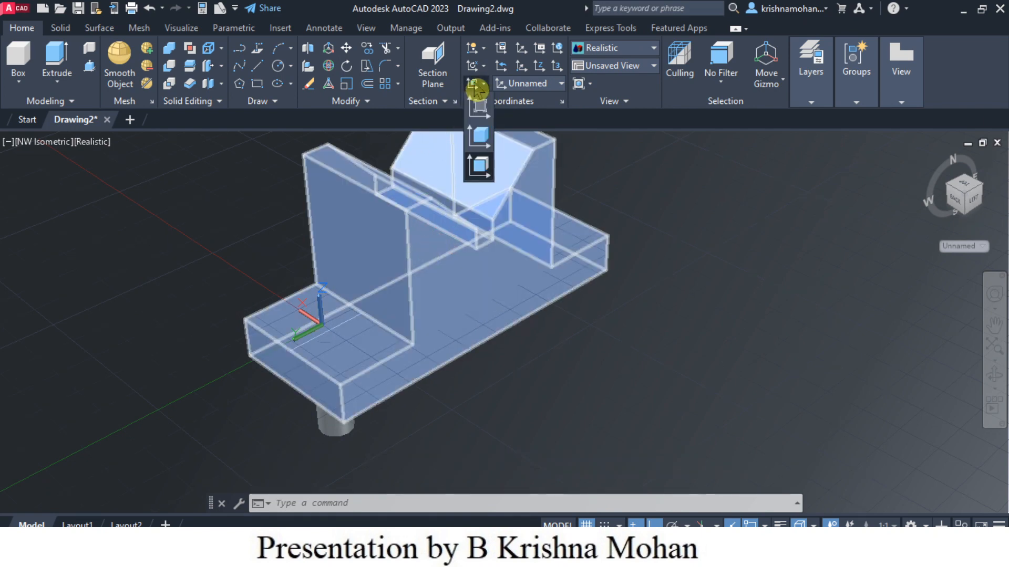
{"action": "left_click", "coordinate": [477, 167]}
{"action": "left_click", "coordinate": [476, 278]}
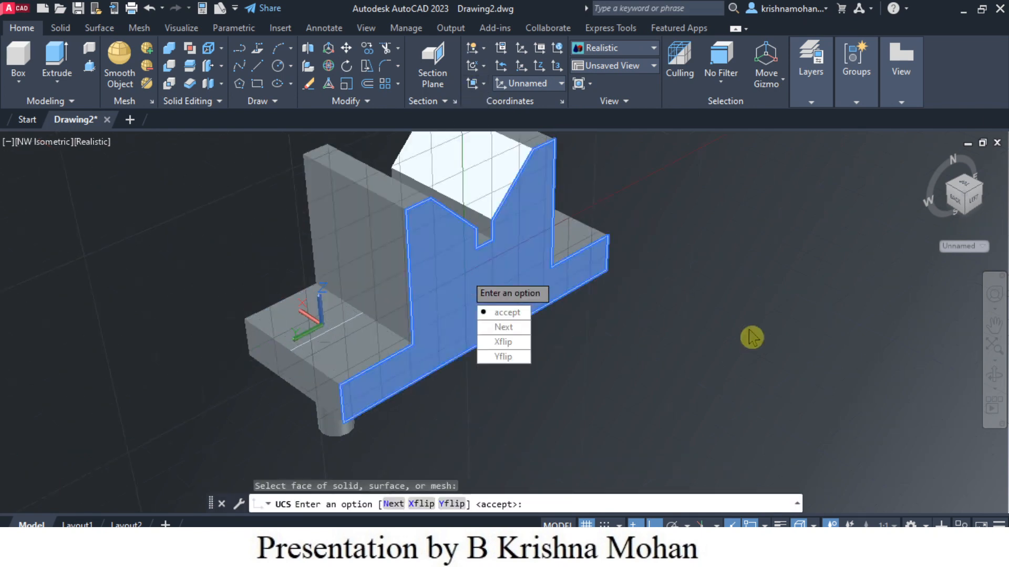
{"action": "left_click", "coordinate": [525, 315]}
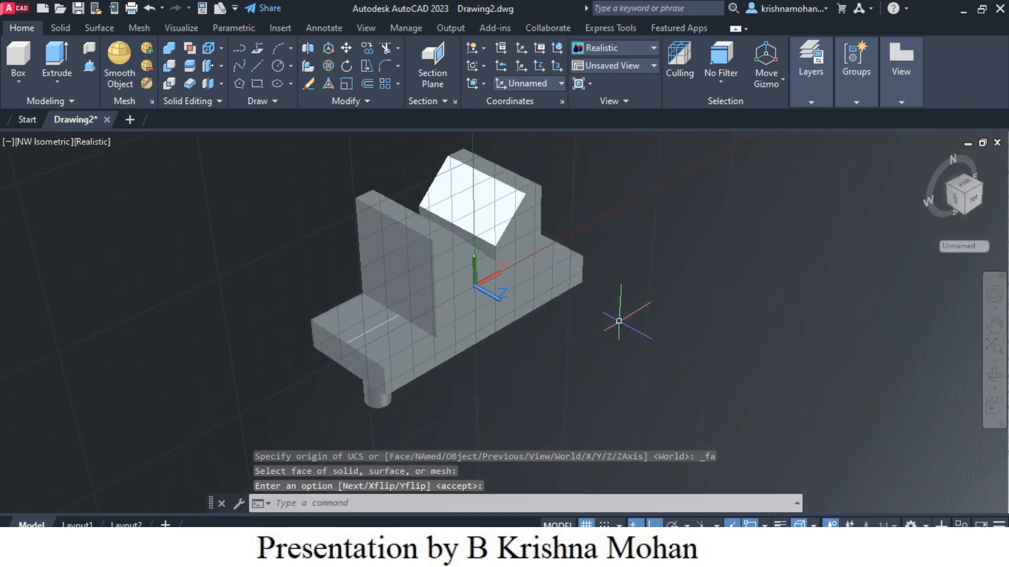
Step: Draw a vertical line on that face from the base's bottom edge up to the upright's upper edge
{"action": "scroll", "coordinate": [615, 321], "scroll_direction": "up", "scroll_amount": 1}
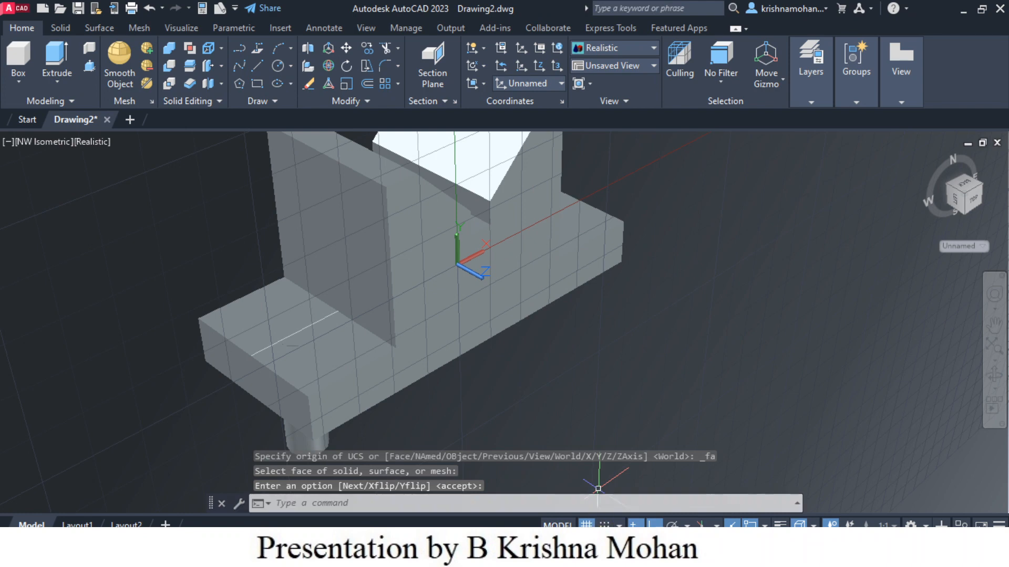
{"action": "left_click", "coordinate": [257, 65]}
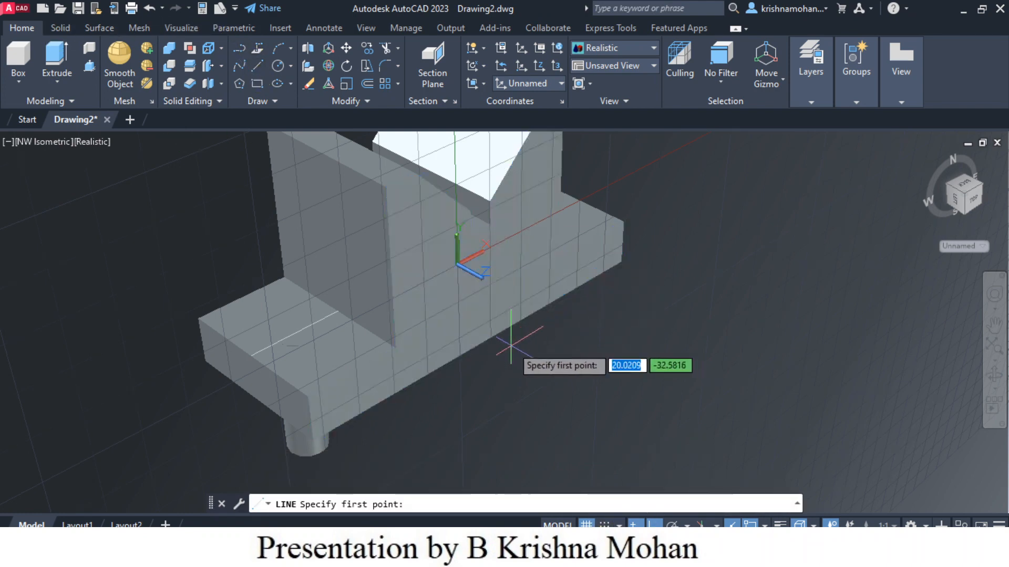
{"action": "left_click", "coordinate": [481, 343]}
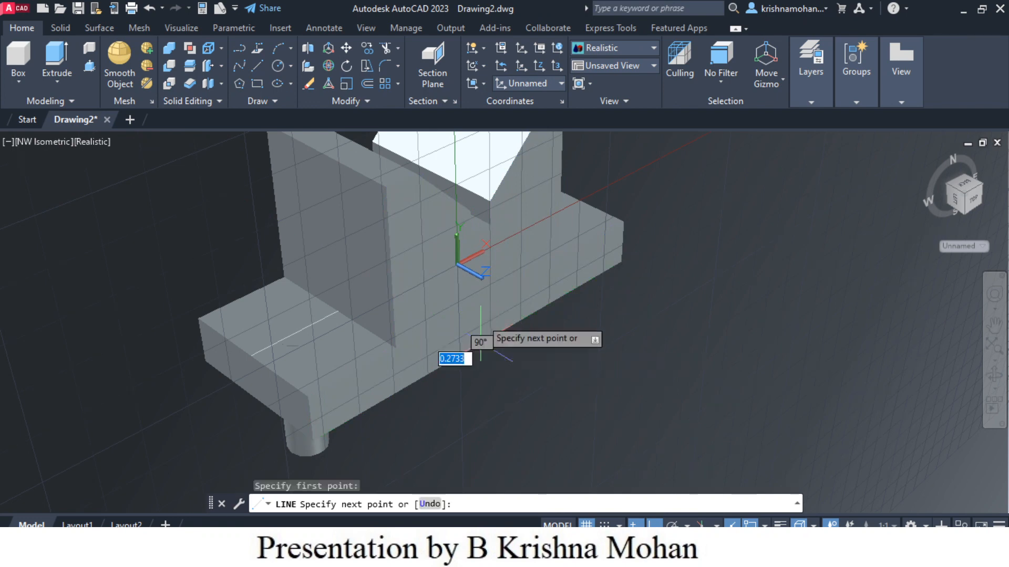
{"action": "left_click", "coordinate": [455, 147]}
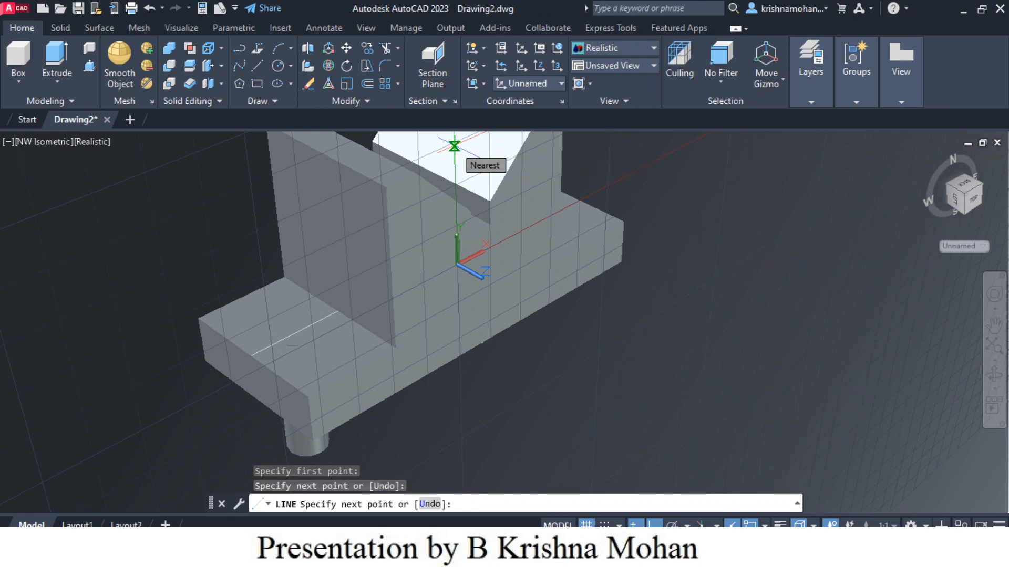
{"action": "key", "text": "Escape"}
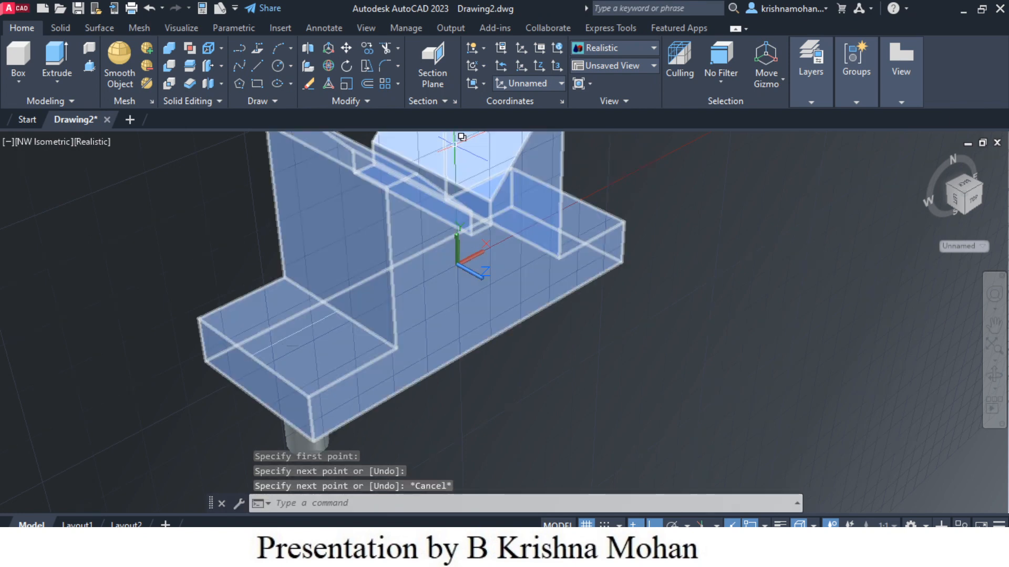
{"action": "key", "text": "Escape"}
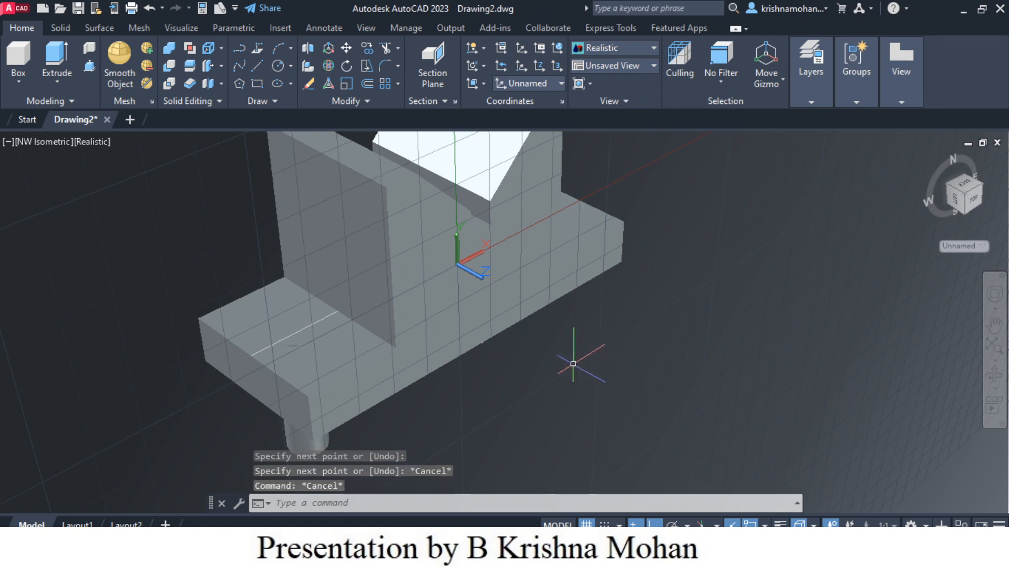
{"action": "scroll", "coordinate": [598, 378], "scroll_direction": "down", "scroll_amount": 3}
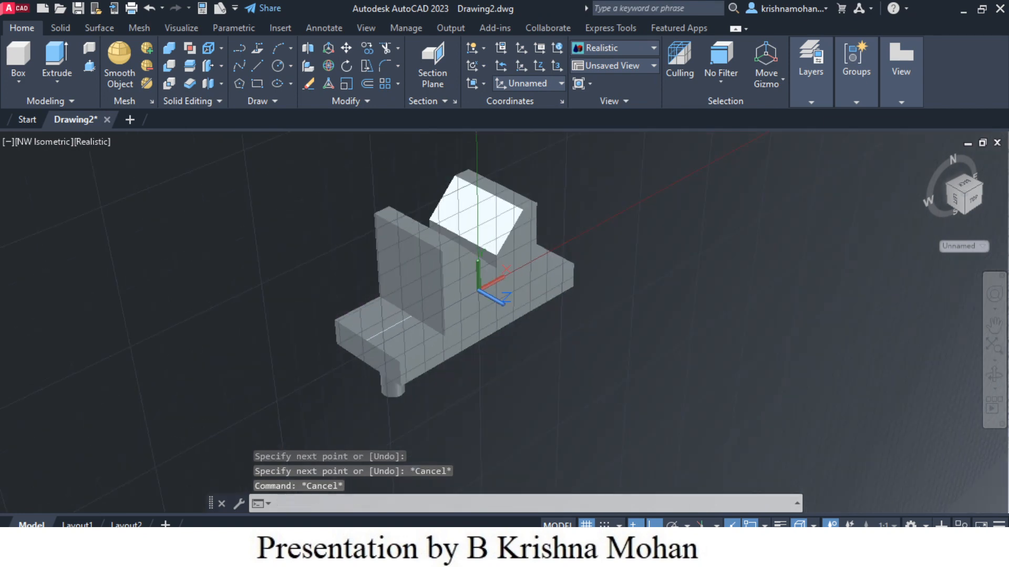
{"action": "middle_click_drag", "start_coordinate": [598, 379], "coordinate": [546, 379]}
{"action": "scroll", "coordinate": [541, 361], "scroll_direction": "up", "scroll_amount": 3}
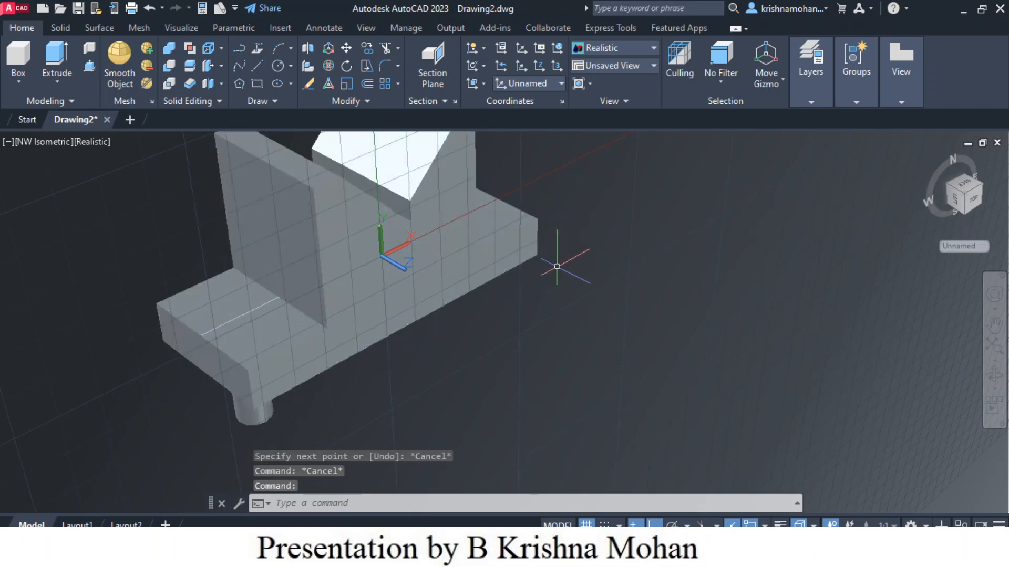
{"action": "scroll", "coordinate": [556, 266], "scroll_direction": "down", "scroll_amount": 3}
{"action": "left_click", "coordinate": [424, 243]}
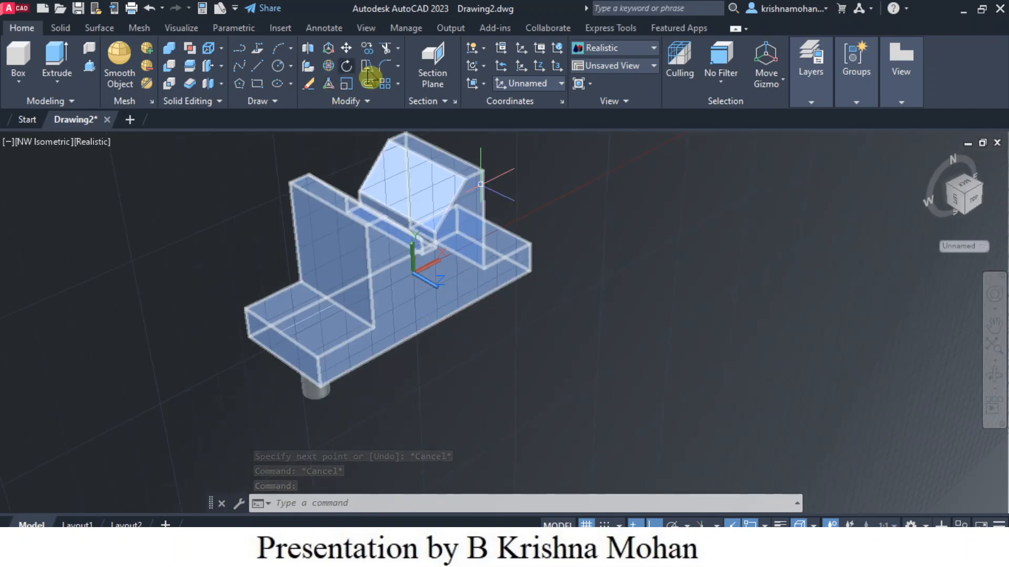
{"action": "left_click", "coordinate": [258, 67]}
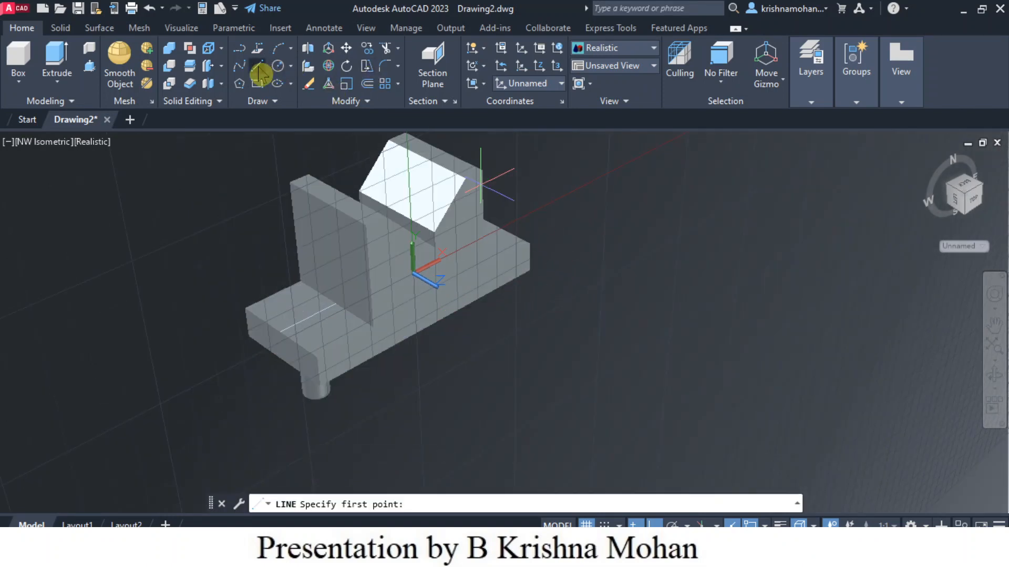
{"action": "left_click", "coordinate": [432, 325]}
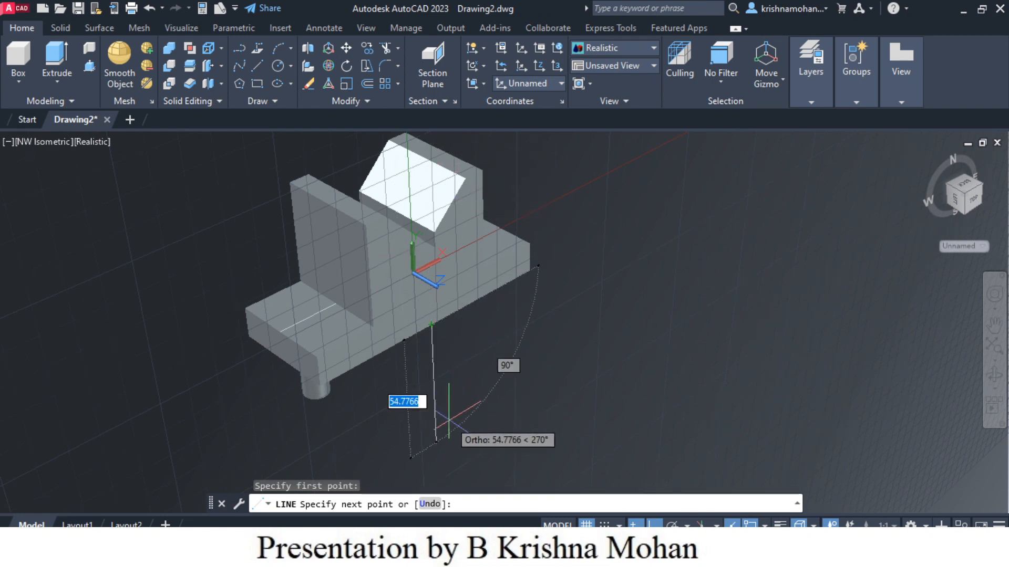
{"action": "key", "text": "Return"}
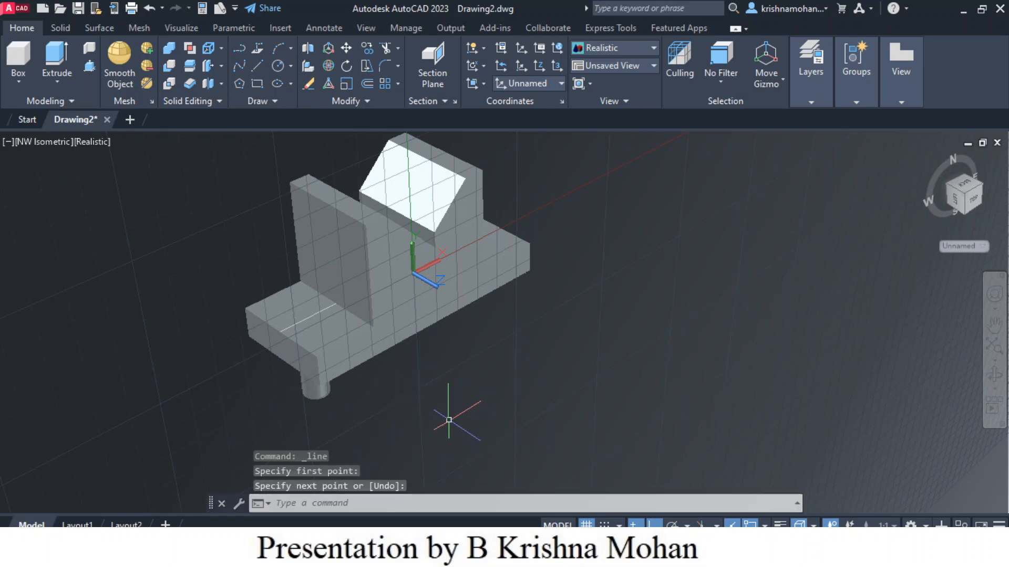
Step: Draw a vertical line on the T-profile face from the UCS origin straight down past the base's lower edge
{"action": "left_click", "coordinate": [257, 66]}
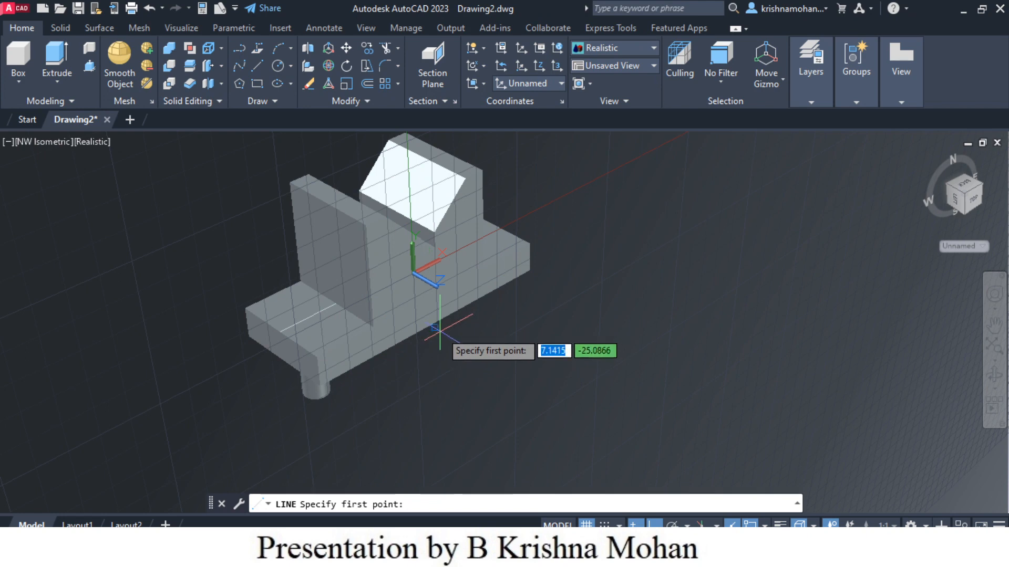
{"action": "scroll", "coordinate": [438, 331], "scroll_direction": "up", "scroll_amount": 5}
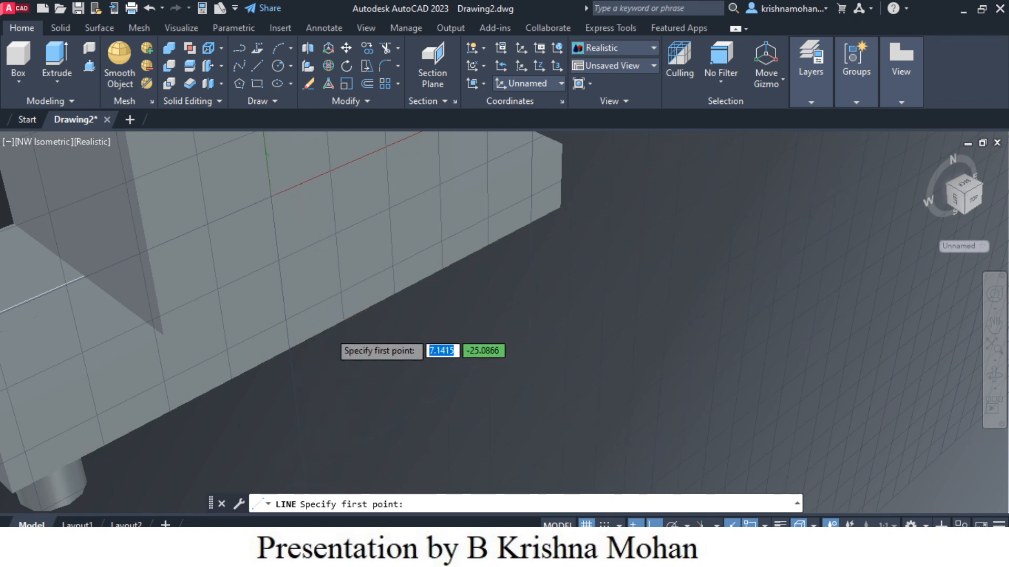
{"action": "scroll", "coordinate": [329, 332], "scroll_direction": "up", "scroll_amount": 3}
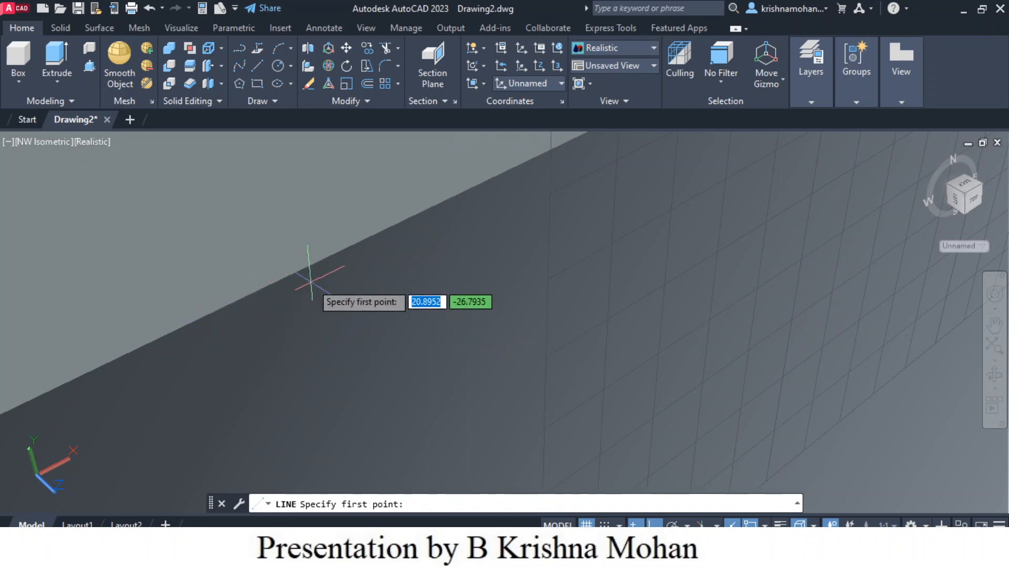
{"action": "scroll", "coordinate": [310, 283], "scroll_direction": "down", "scroll_amount": 5}
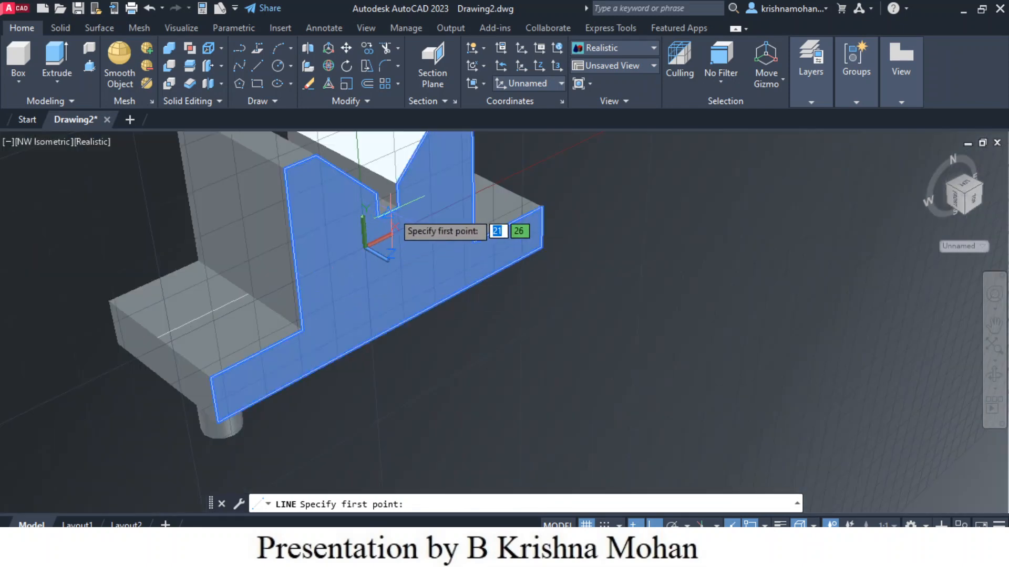
{"action": "left_click", "coordinate": [387, 212]}
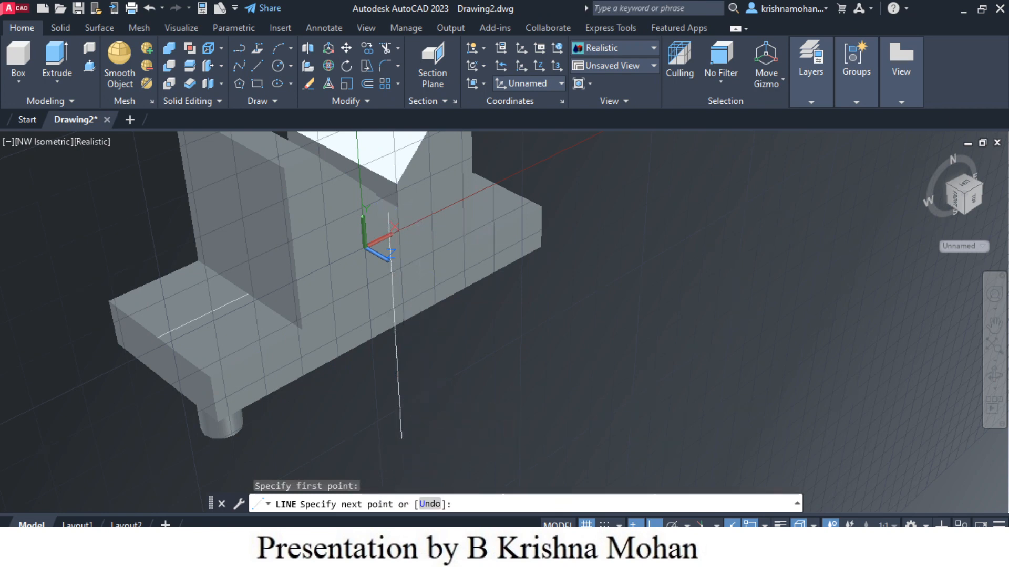
{"action": "left_click", "coordinate": [420, 392]}
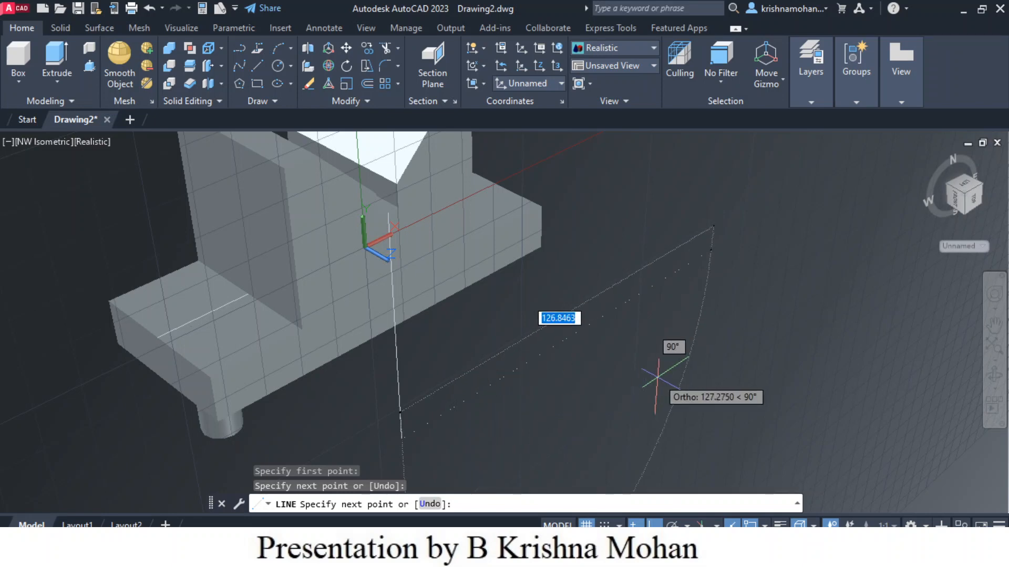
{"action": "key", "text": "Escape"}
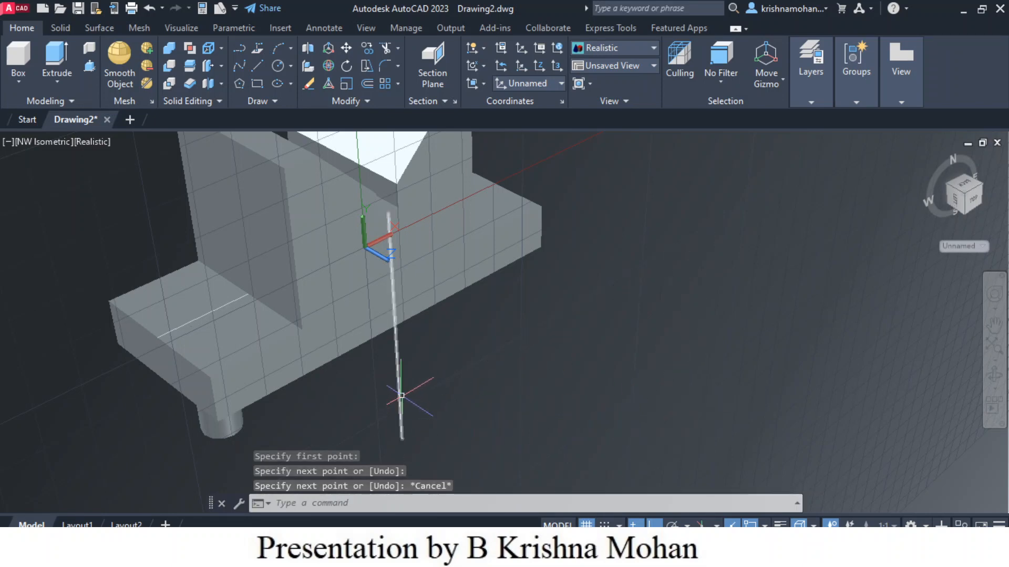
Step: Mirror the cylinder about the new vertical line, keeping the source cylinder
{"action": "scroll", "coordinate": [601, 350], "scroll_direction": "down", "scroll_amount": 2}
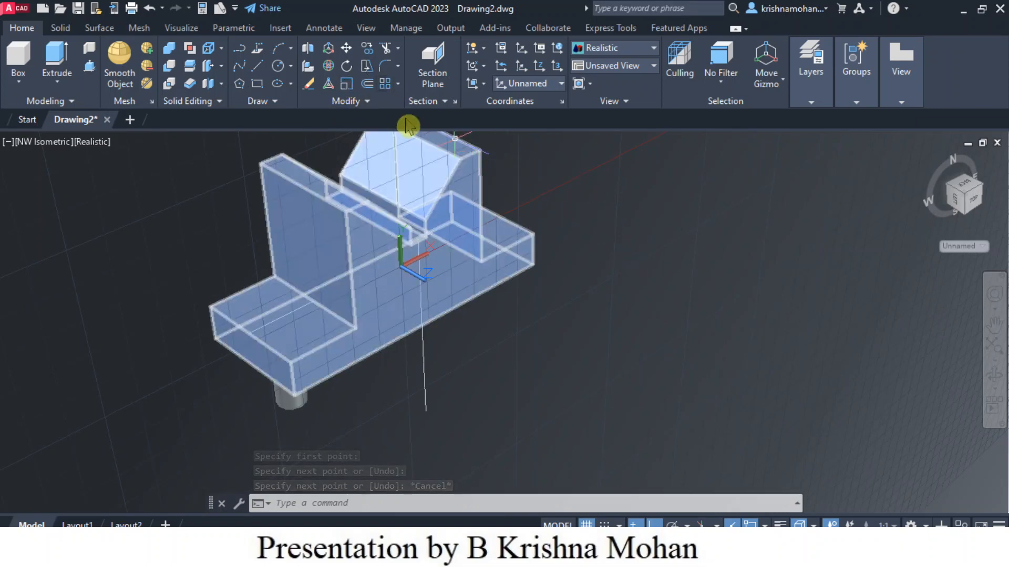
{"action": "left_click", "coordinate": [398, 86]}
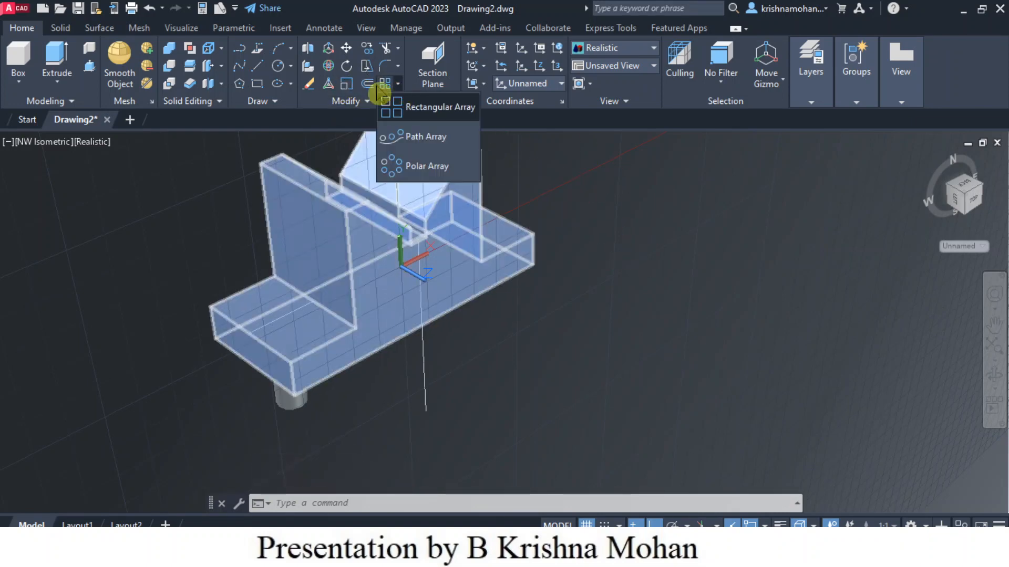
{"action": "left_click", "coordinate": [363, 101]}
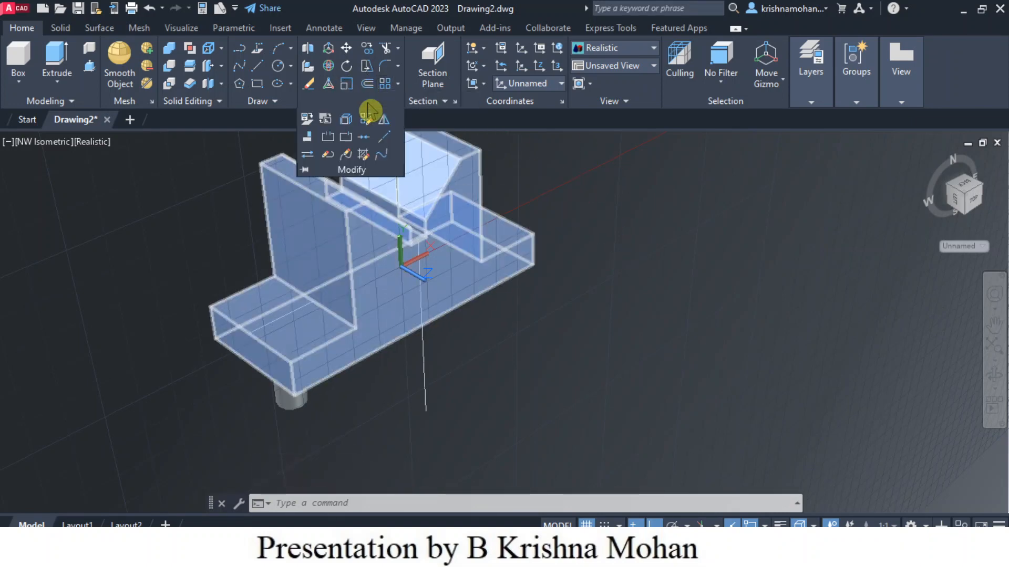
{"action": "left_click", "coordinate": [386, 126]}
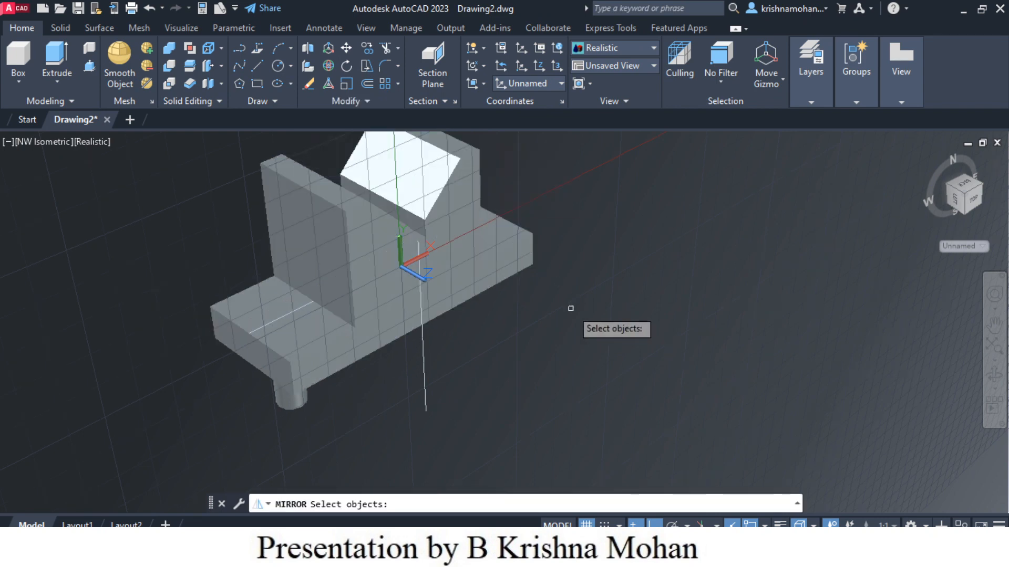
{"action": "left_click", "coordinate": [288, 404]}
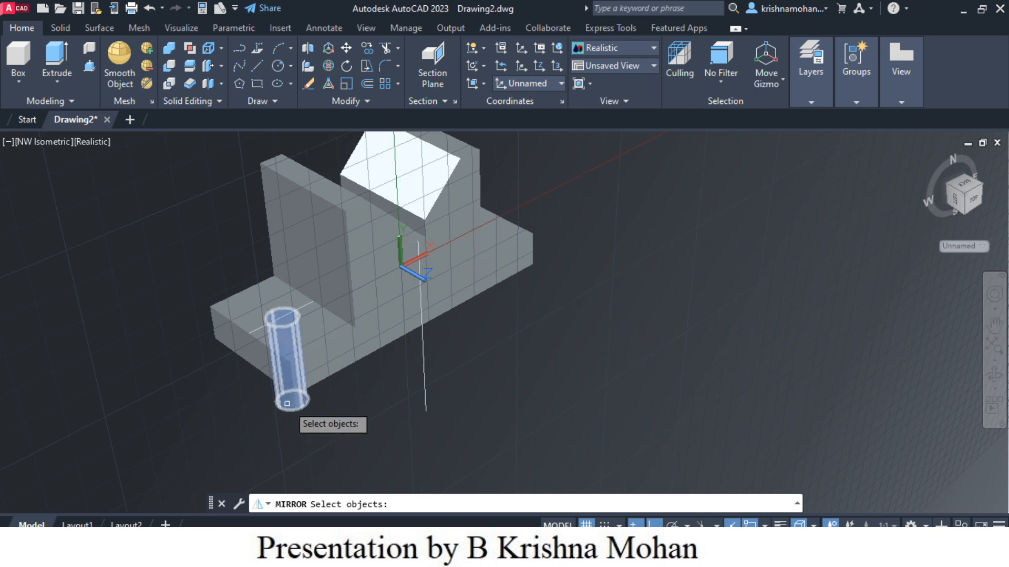
{"action": "left_click", "coordinate": [287, 404]}
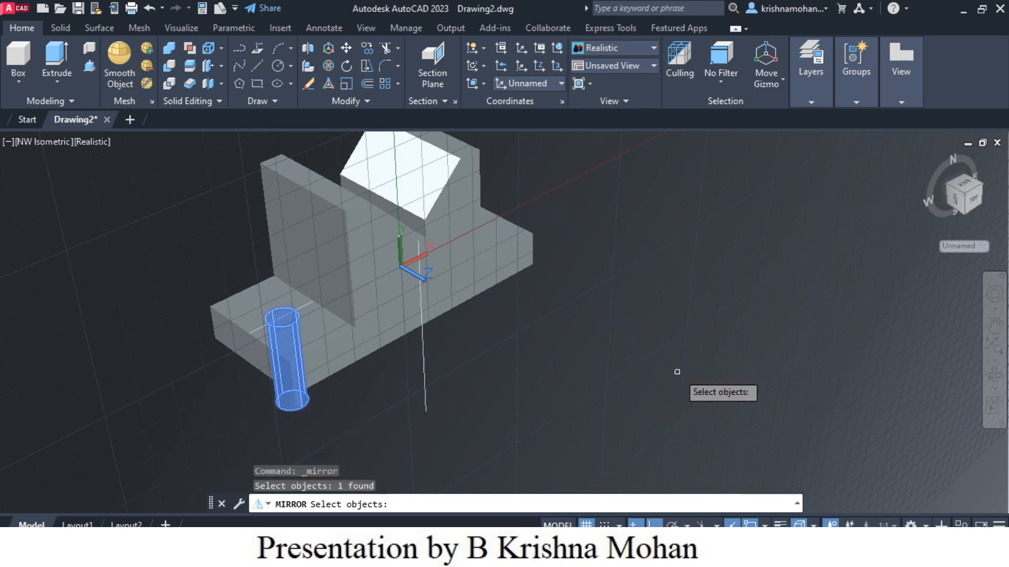
{"action": "key", "text": "Return"}
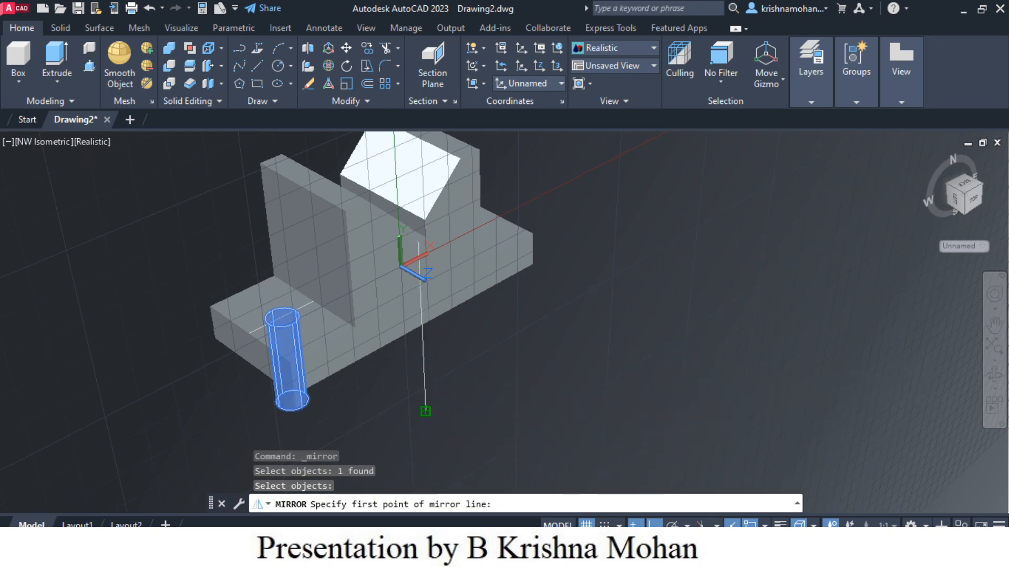
{"action": "left_click", "coordinate": [426, 410]}
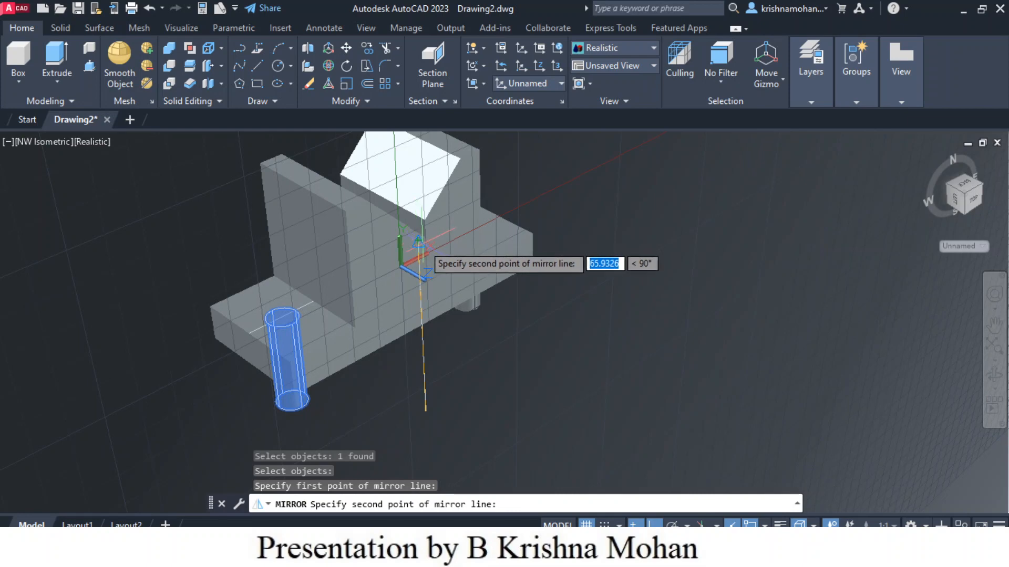
{"action": "left_click", "coordinate": [423, 248]}
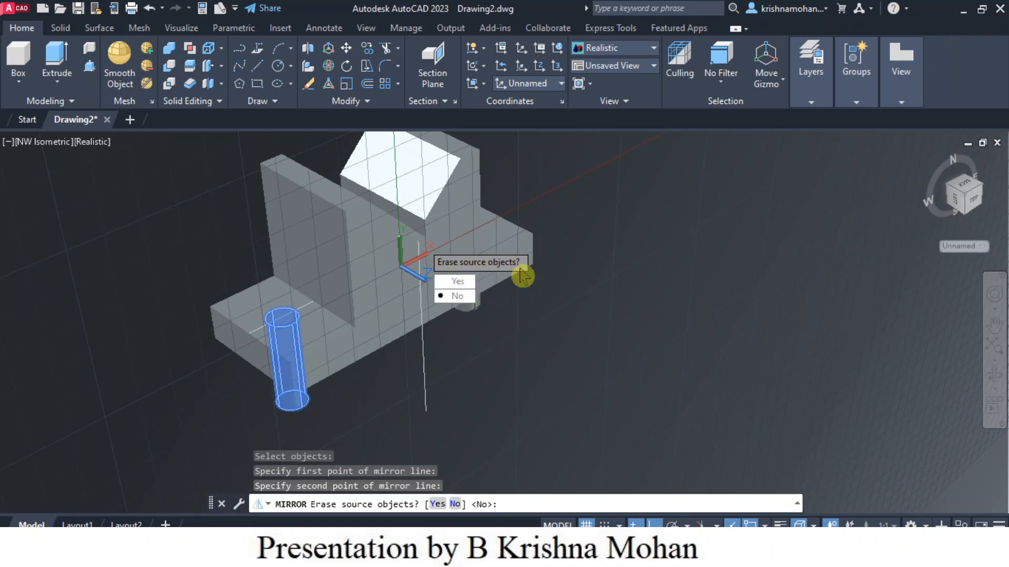
{"action": "left_click", "coordinate": [457, 296]}
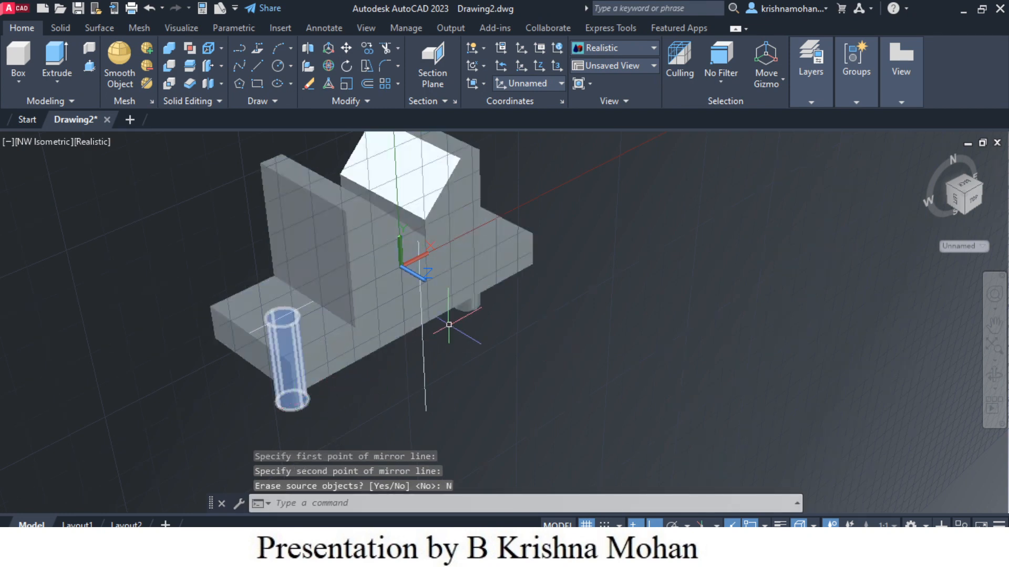
{"action": "left_click", "coordinate": [469, 308]}
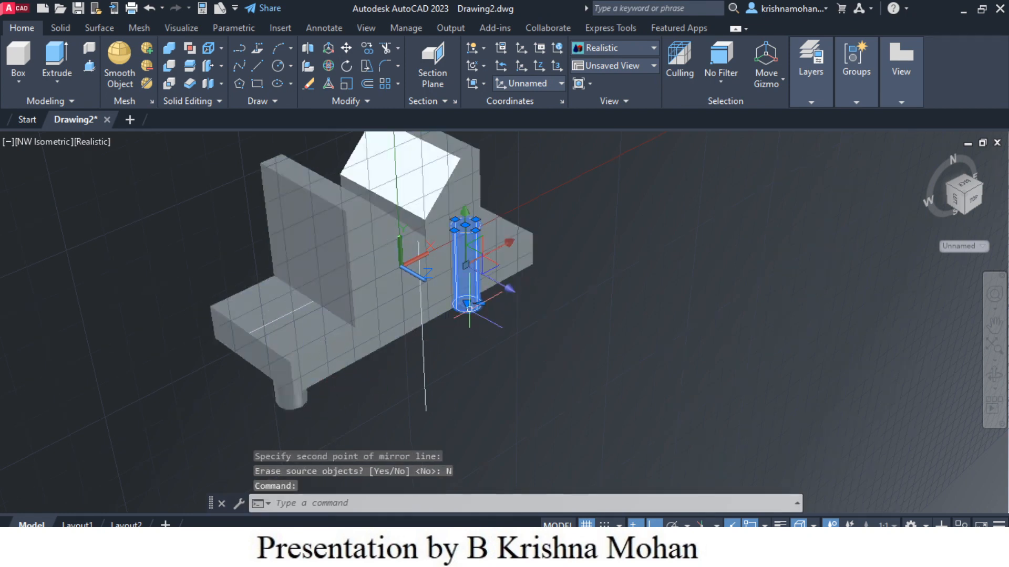
{"action": "left_click", "coordinate": [282, 388]}
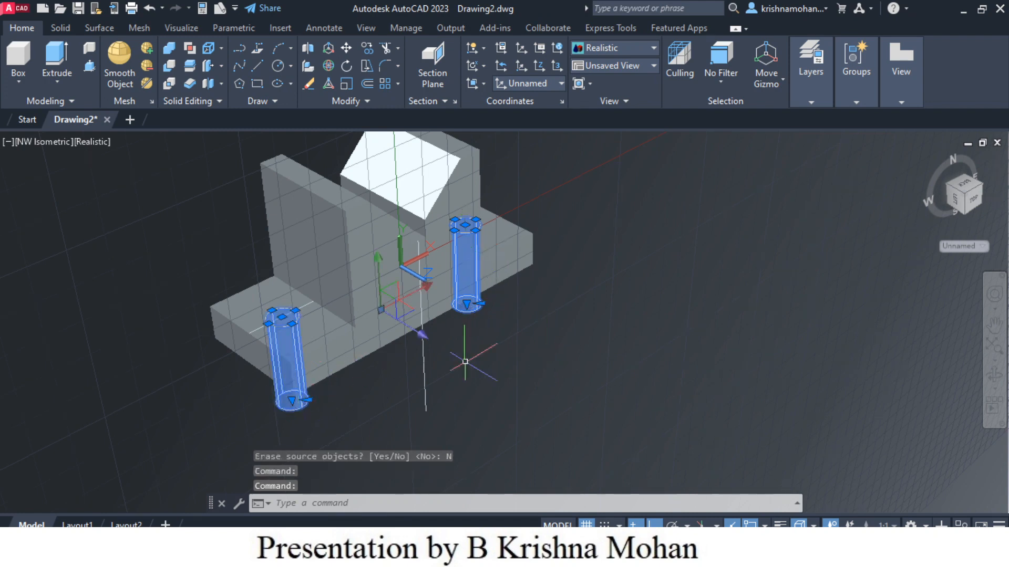
{"action": "key", "text": "Escape"}
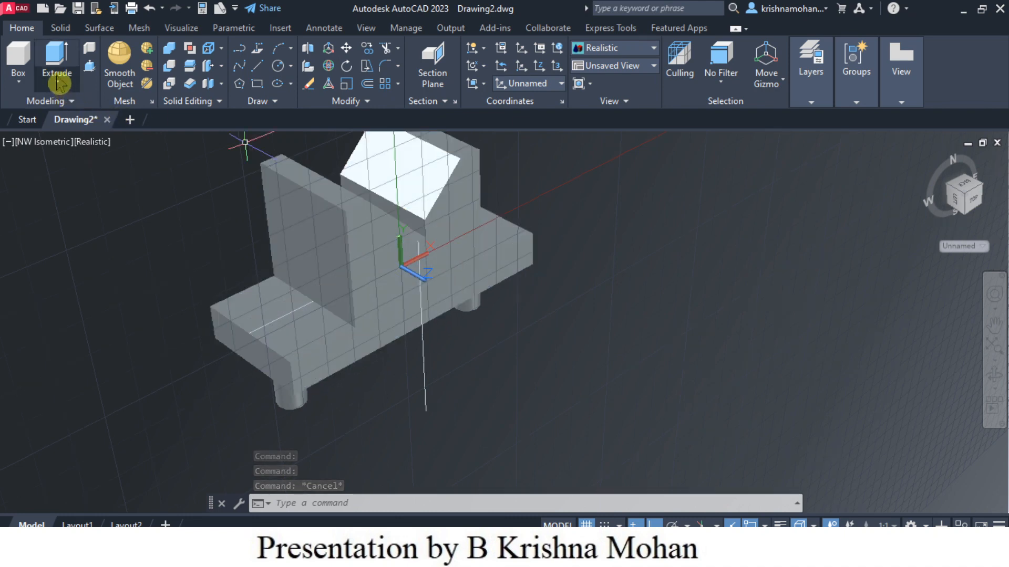
Step: Subtract both cylinders from the T-shaped solid to cut two holes through the base
{"action": "left_click", "coordinate": [170, 70]}
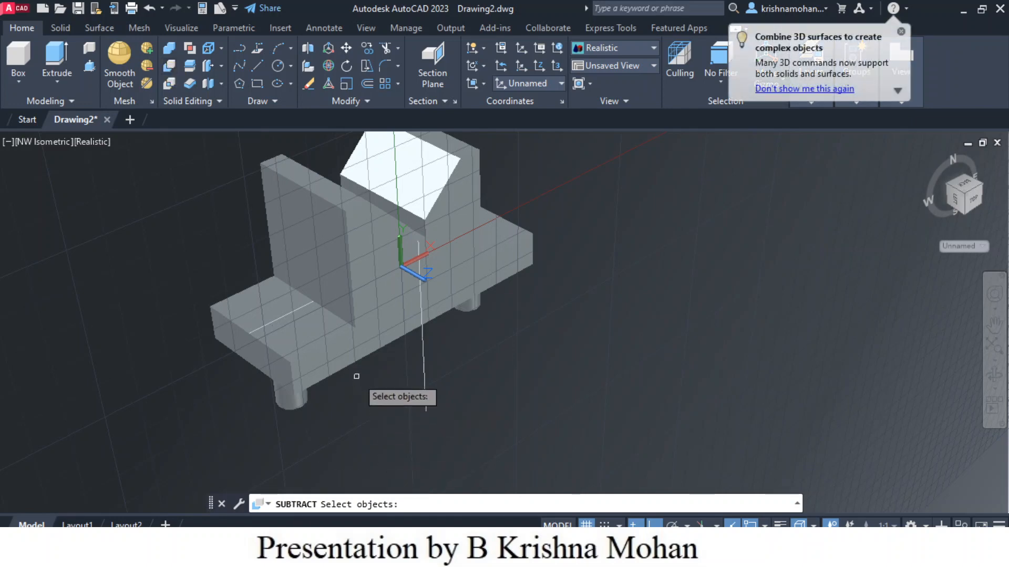
{"action": "left_click", "coordinate": [356, 350]}
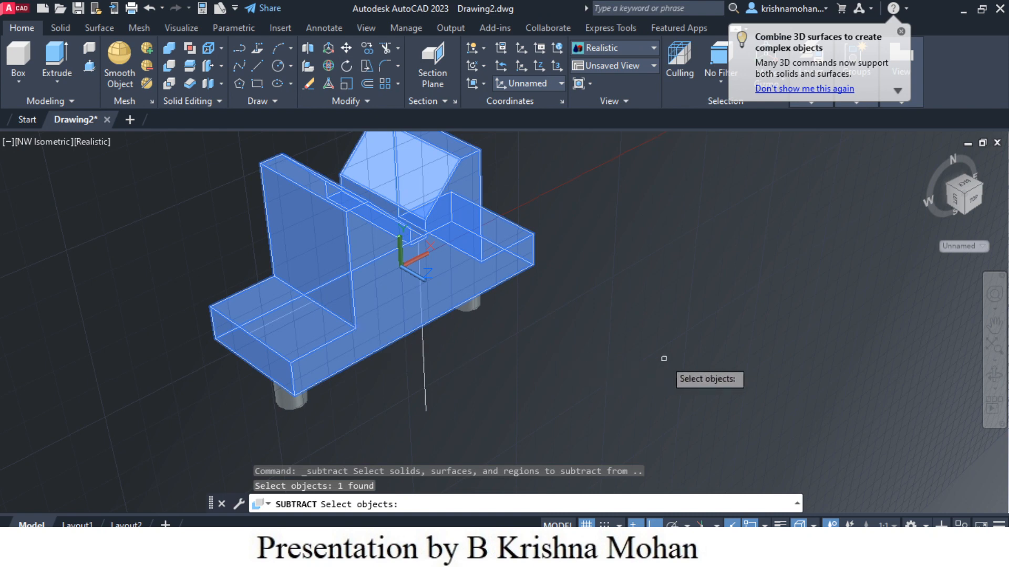
{"action": "key", "text": "Return"}
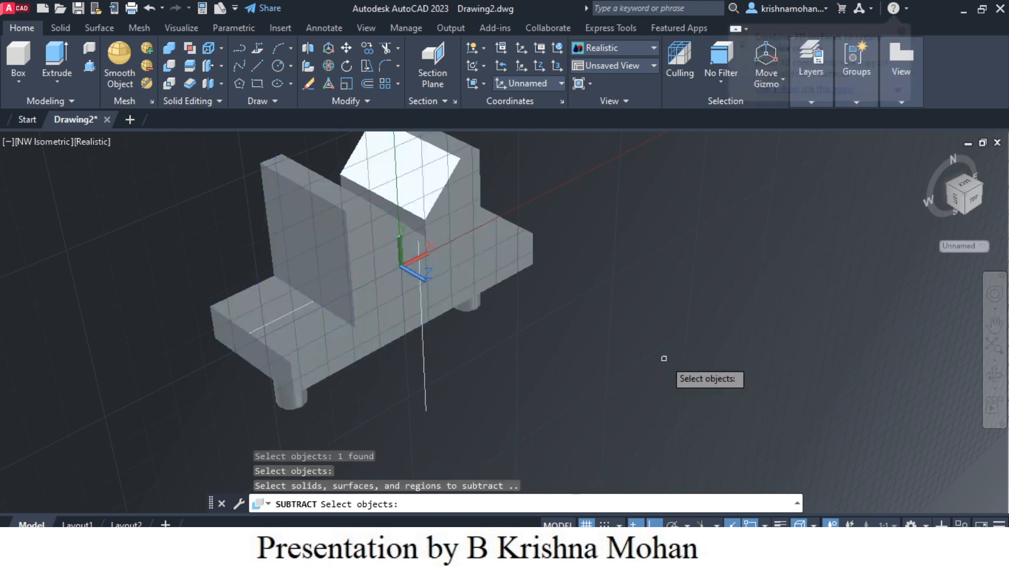
{"action": "left_click", "coordinate": [303, 408]}
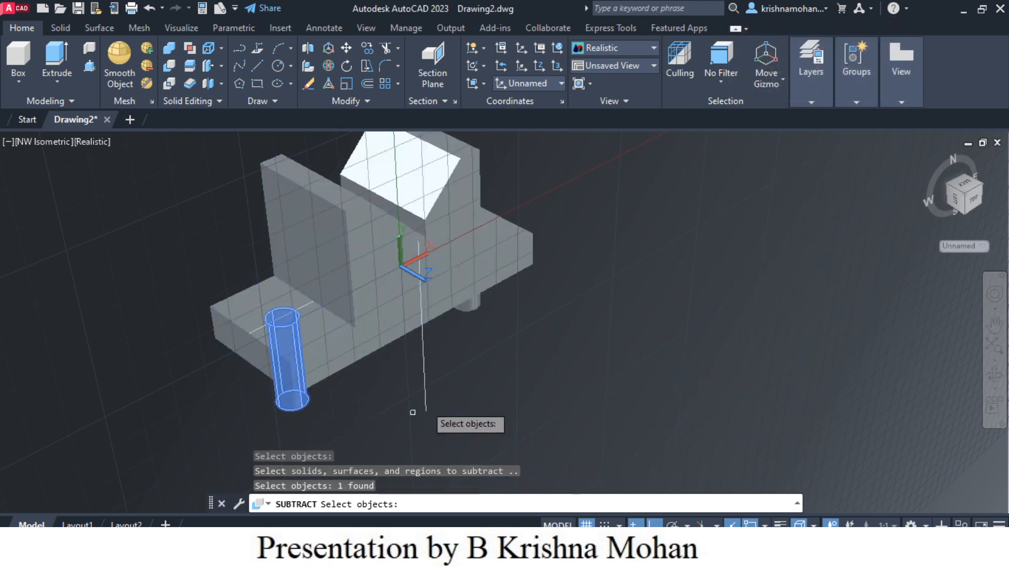
{"action": "left_click", "coordinate": [466, 315]}
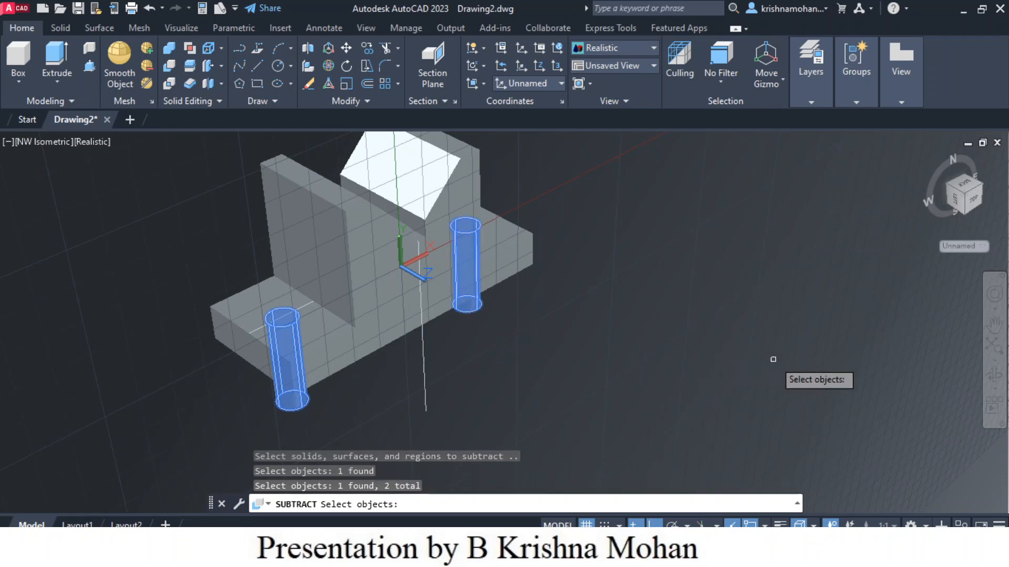
{"action": "key", "text": "Return"}
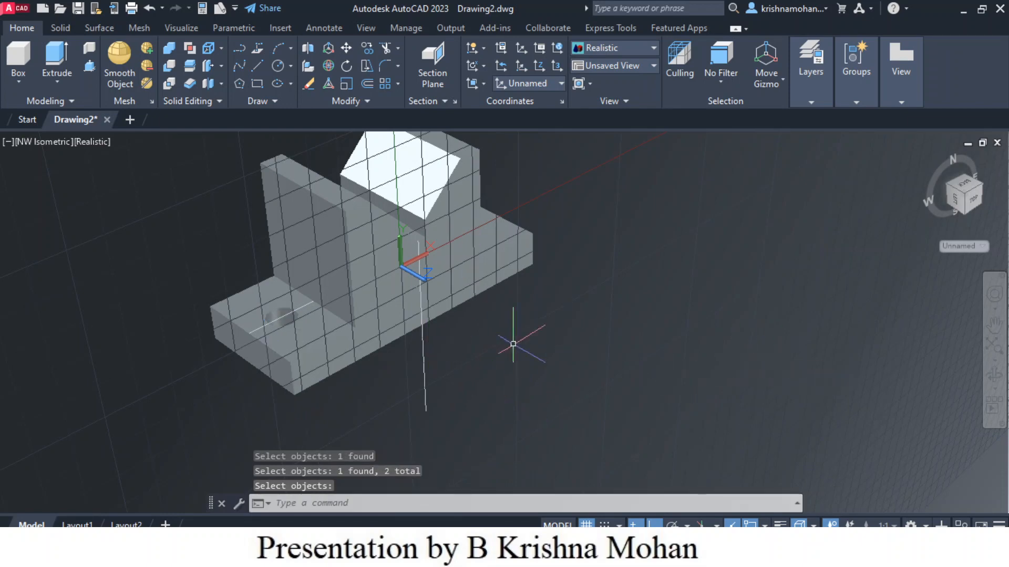
Step: Inspect the solid with its two holes from the northeast isometric, home and top views
{"action": "left_click", "coordinate": [980, 192]}
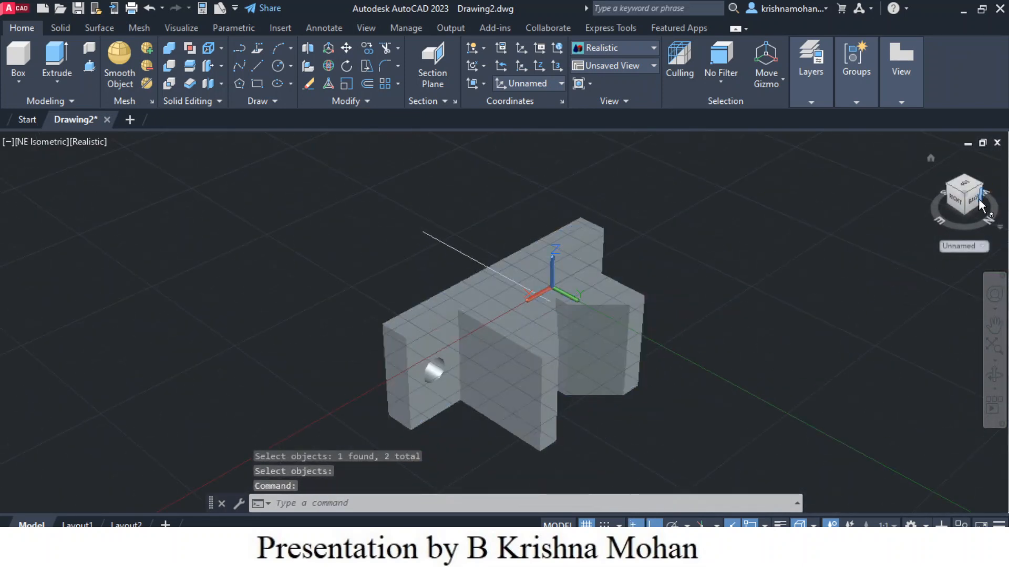
{"action": "left_click", "coordinate": [931, 159]}
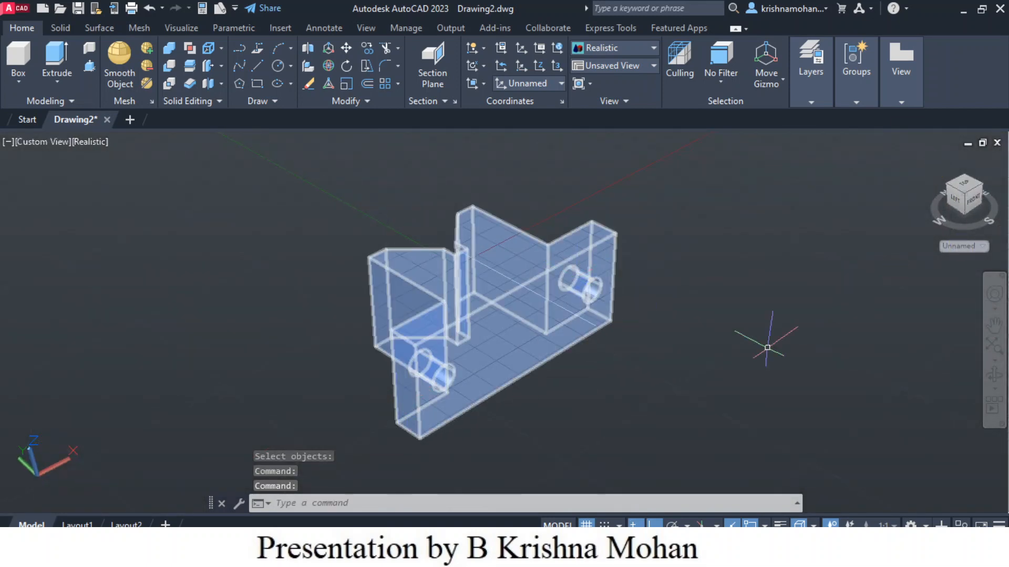
{"action": "left_click", "coordinate": [966, 186]}
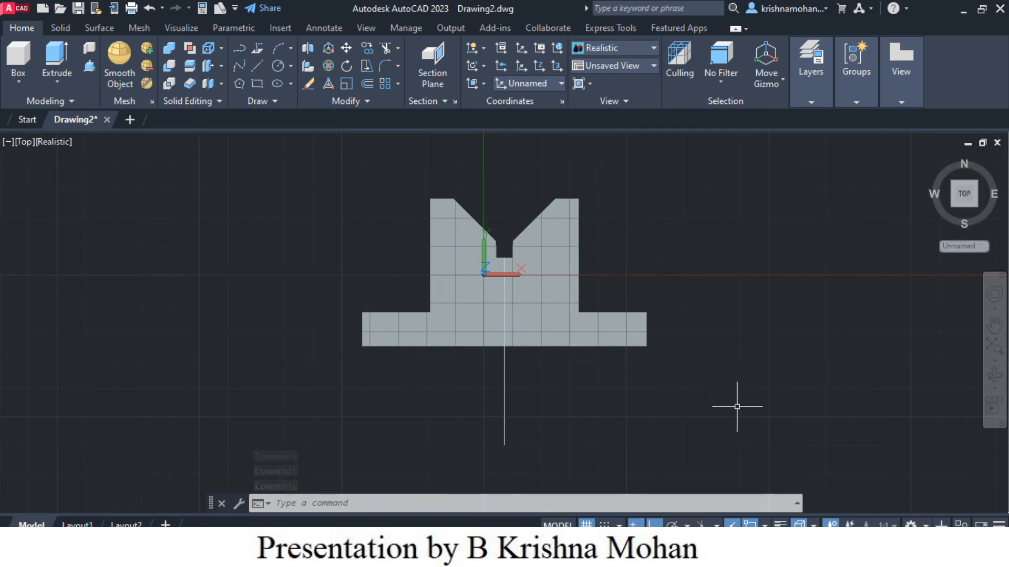
Step: Erase the vertical reference line from the model
{"action": "left_click", "coordinate": [505, 419]}
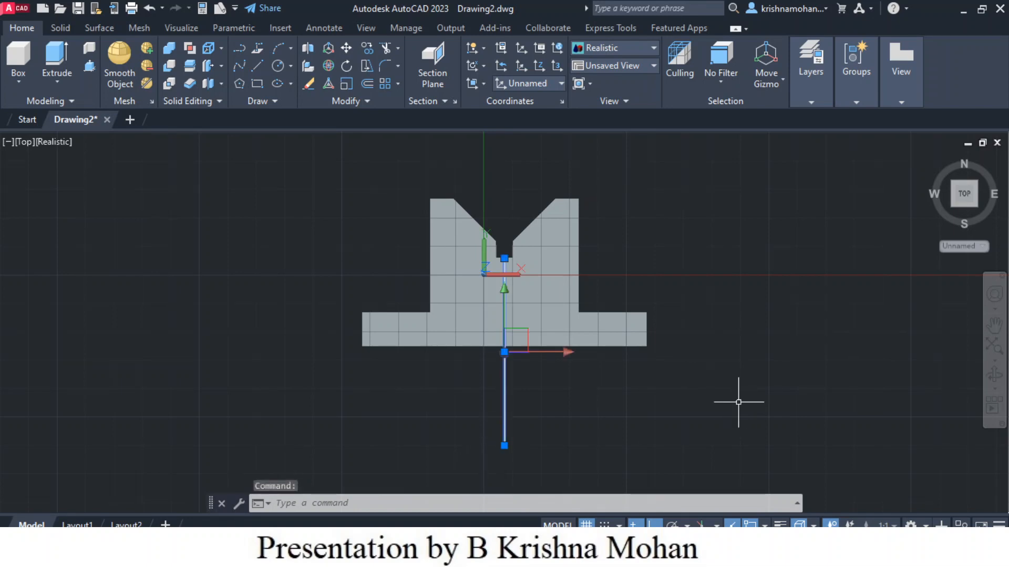
{"action": "key", "text": "Delete"}
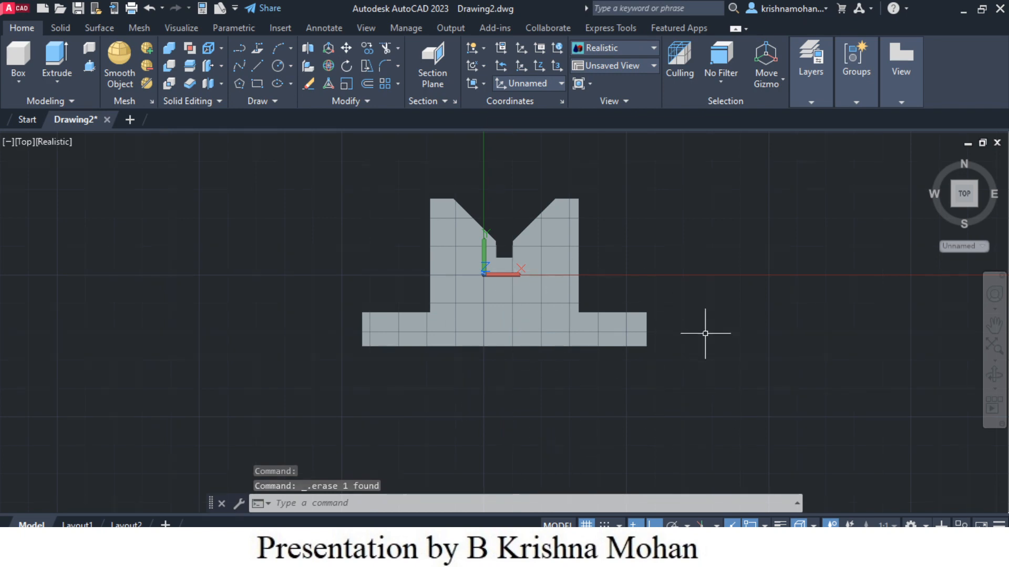
Step: Switch to Layout1 and delete its default viewport
{"action": "mouse_move", "coordinate": [78, 525]}
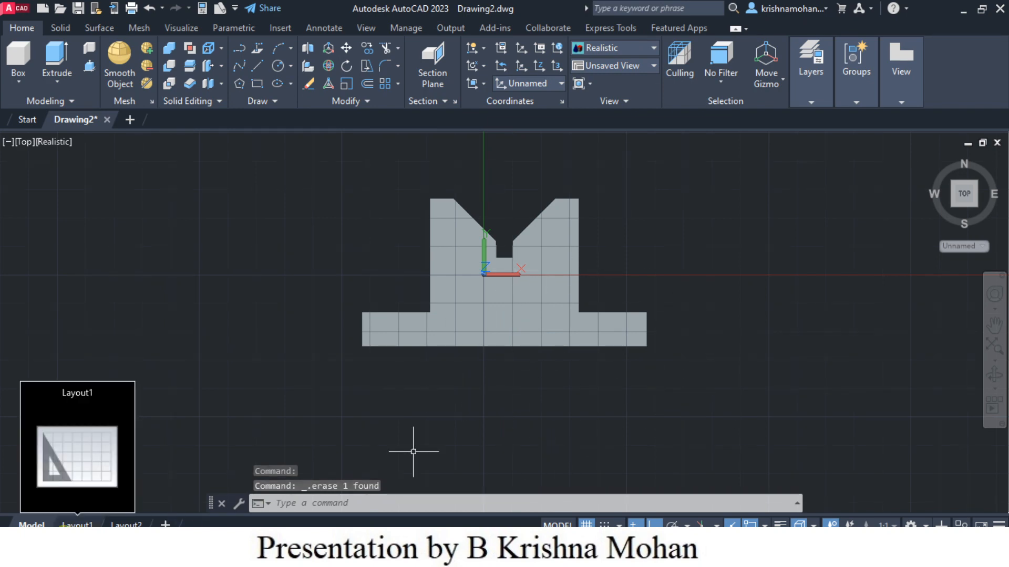
{"action": "left_click", "coordinate": [78, 525]}
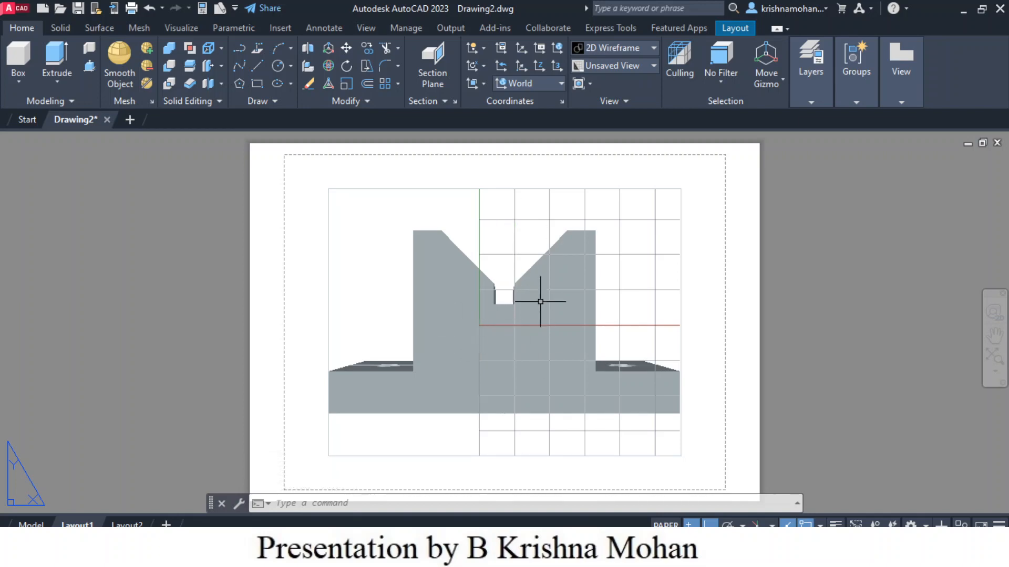
{"action": "left_click", "coordinate": [680, 318]}
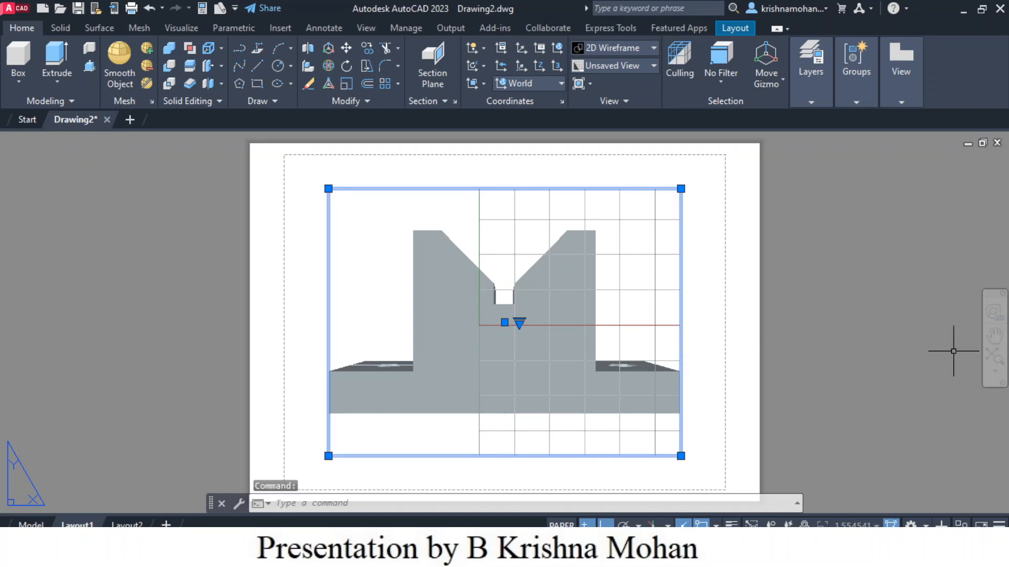
{"action": "key", "text": "Delete"}
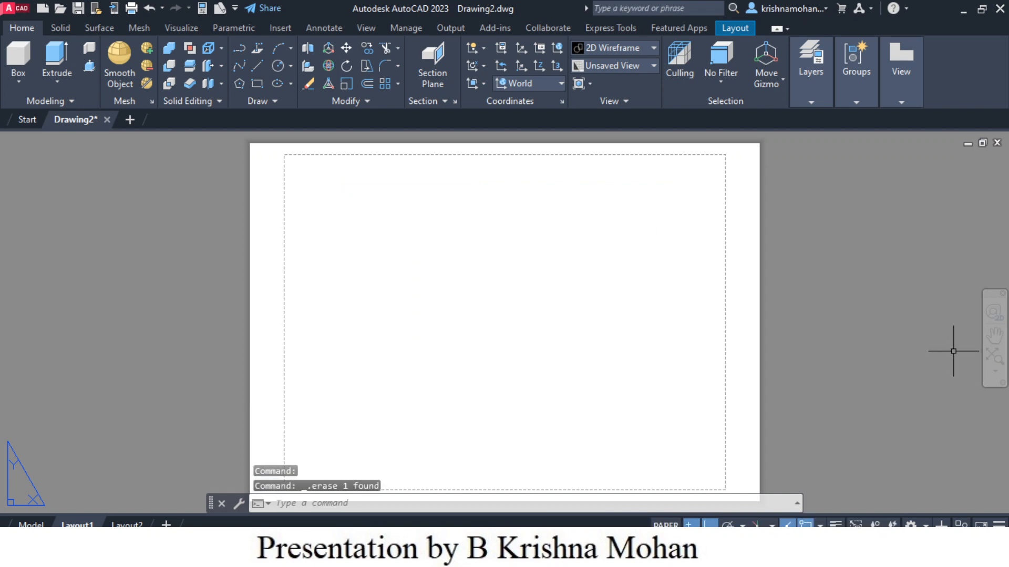
Step: Set Layout1's page setup paper size to ISO A4 (297.00 x 210.00 MM) landscape
{"action": "right_click", "coordinate": [77, 525]}
{"action": "left_click", "coordinate": [116, 422]}
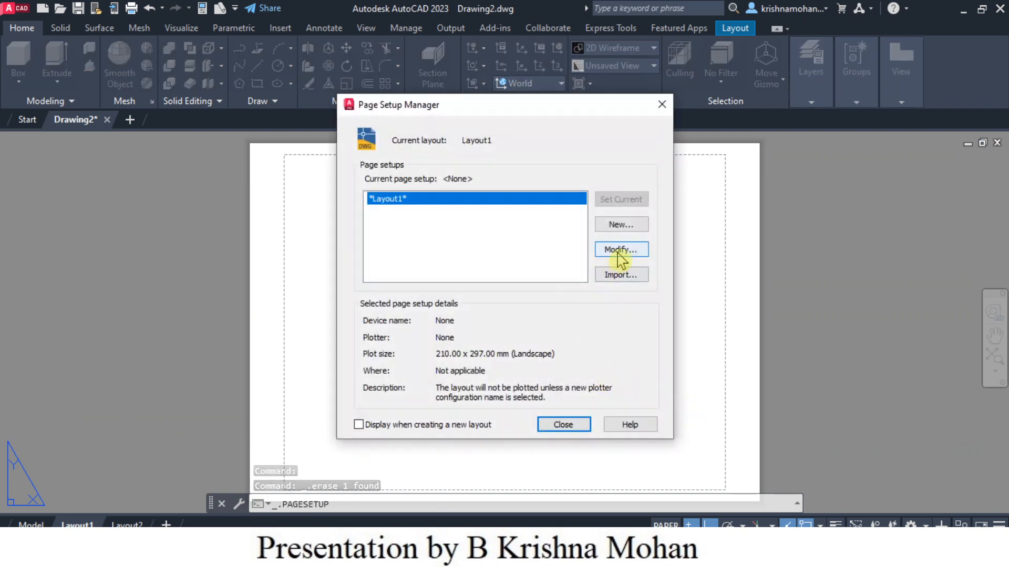
{"action": "left_click", "coordinate": [623, 250]}
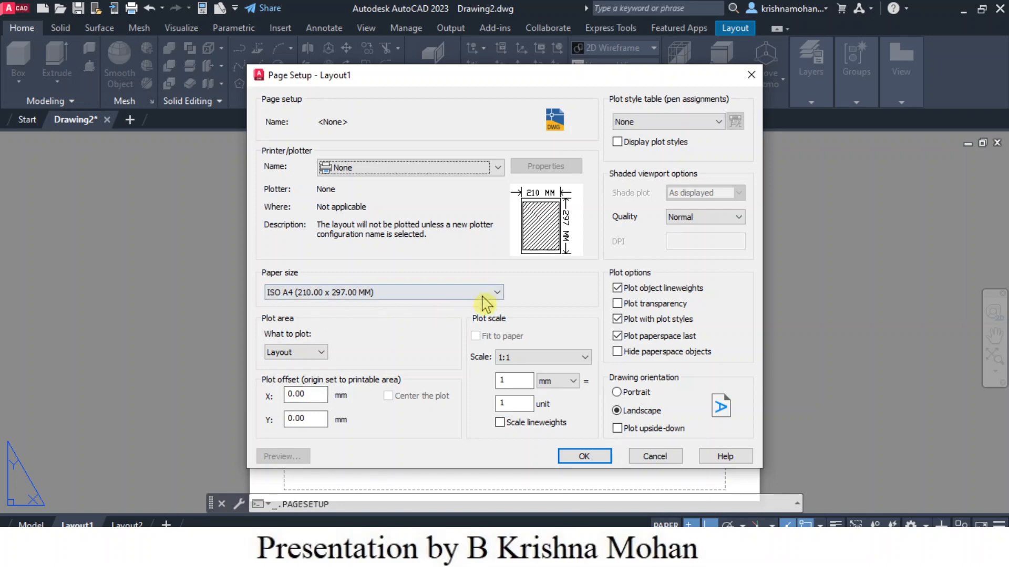
{"action": "left_click", "coordinate": [481, 298]}
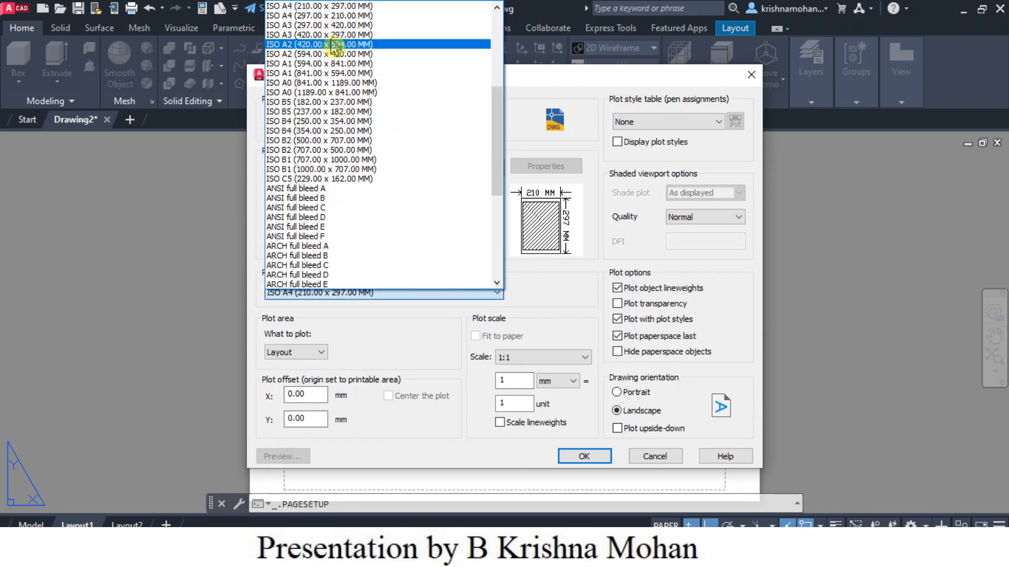
{"action": "left_click", "coordinate": [320, 15]}
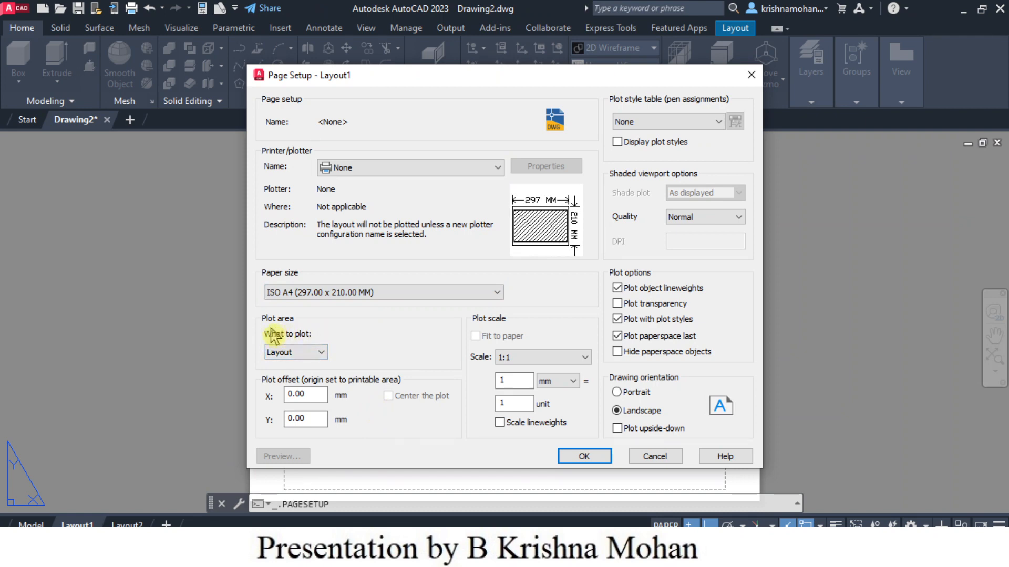
{"action": "left_click", "coordinate": [276, 356]}
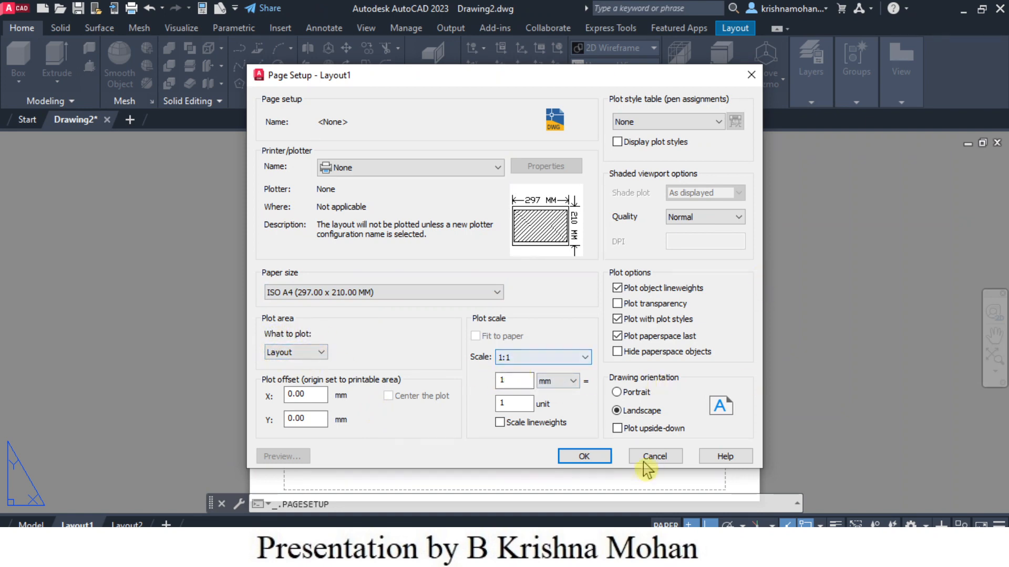
{"action": "left_click", "coordinate": [588, 456]}
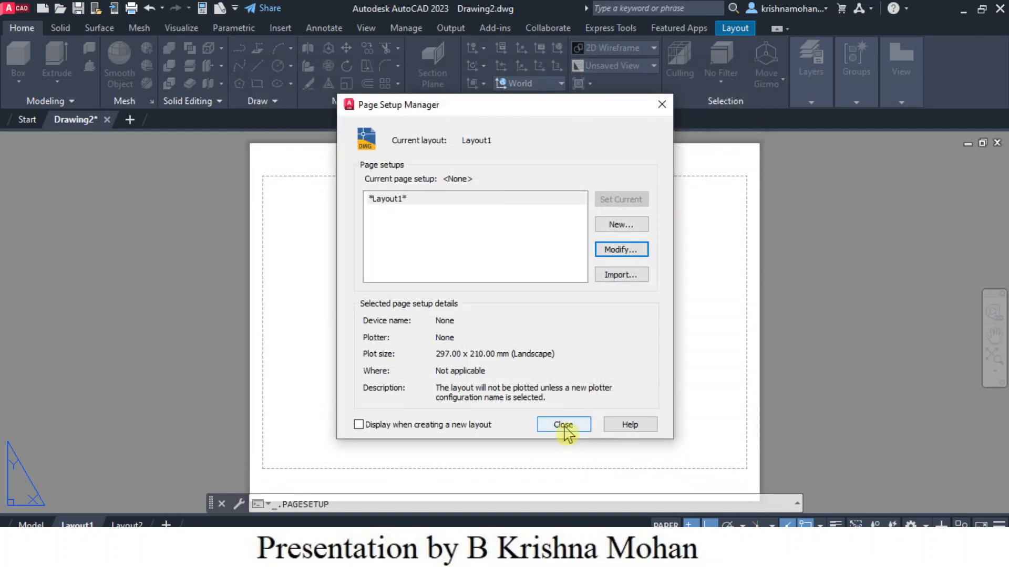
{"action": "left_click", "coordinate": [563, 426]}
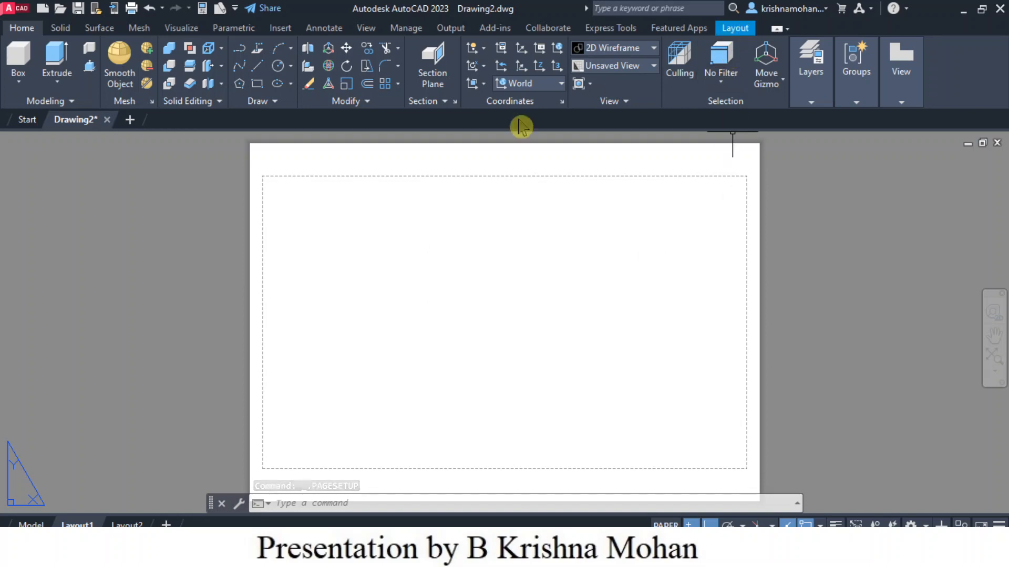
Step: Start placing a base drawing view from model space on the layout
{"action": "left_click", "coordinate": [736, 30]}
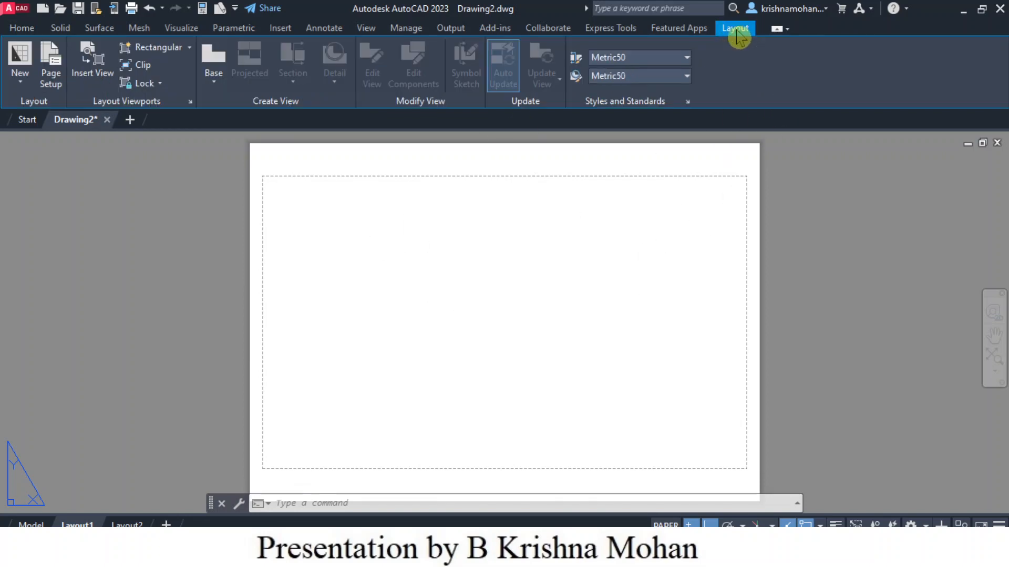
{"action": "left_click", "coordinate": [215, 88]}
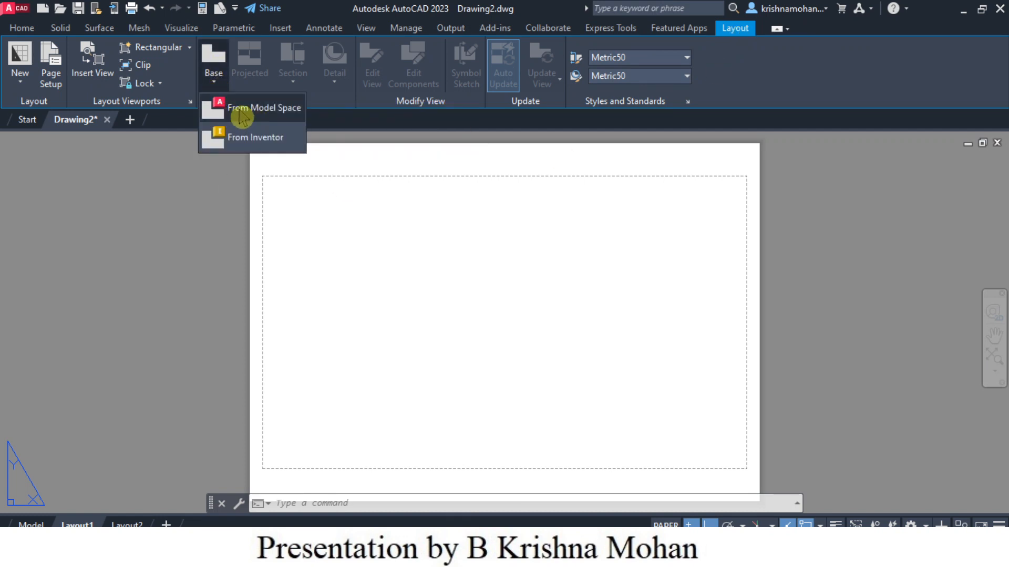
{"action": "left_click", "coordinate": [263, 108]}
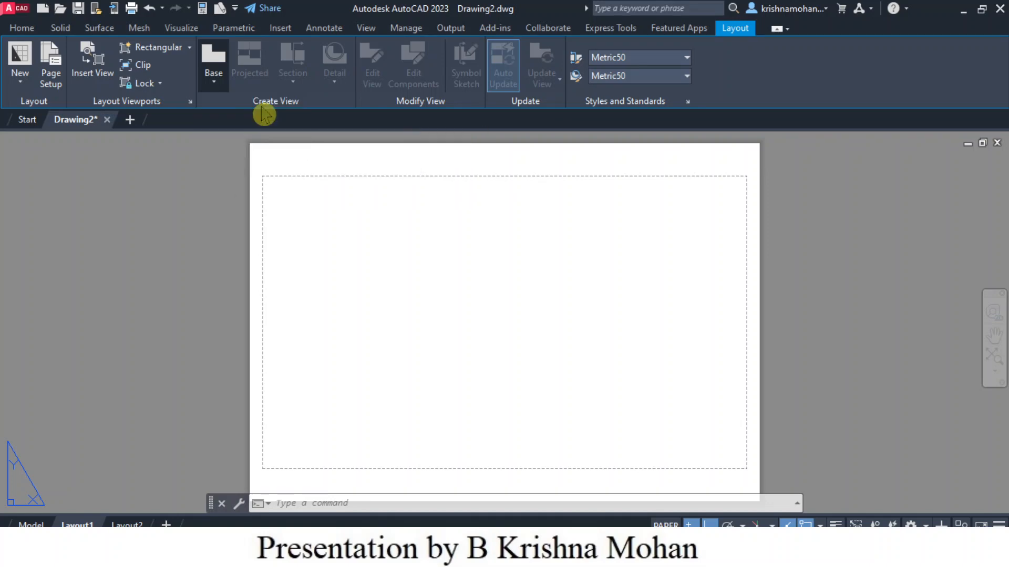
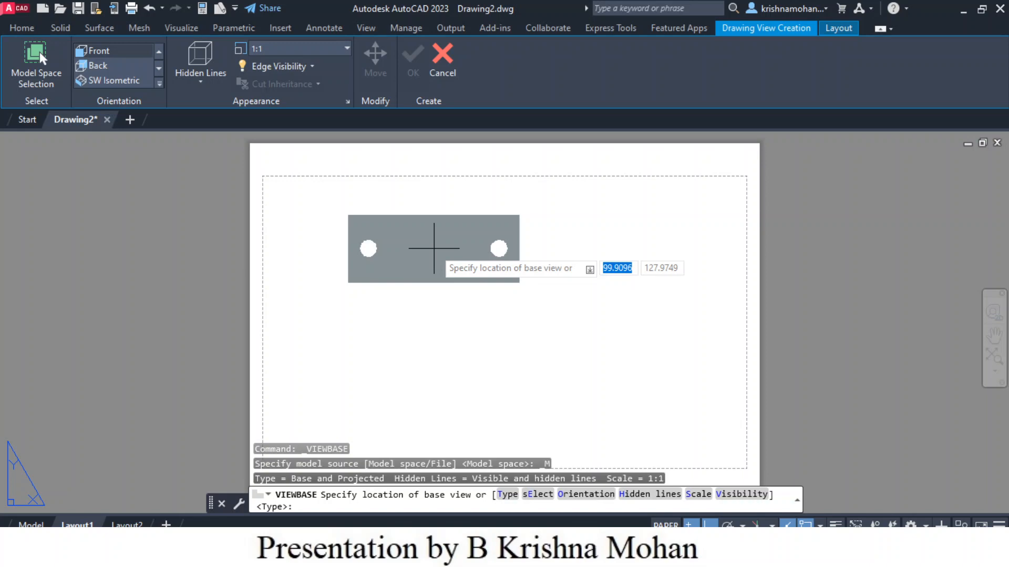
Step: Place the base view on the A4 sheet and change its orientation to Top
{"action": "left_click", "coordinate": [458, 243]}
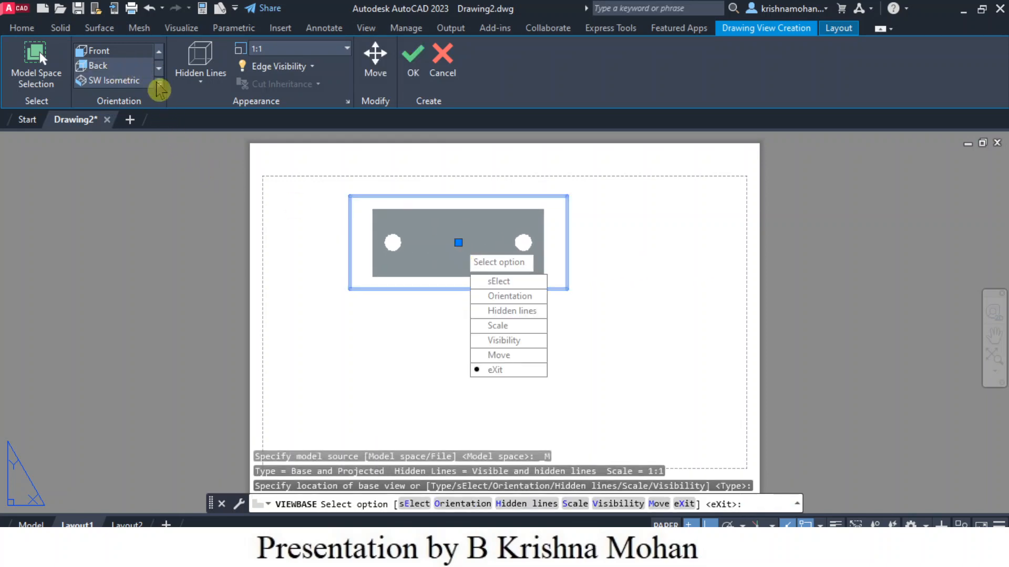
{"action": "left_click", "coordinate": [158, 52]}
{"action": "left_click", "coordinate": [158, 52]}
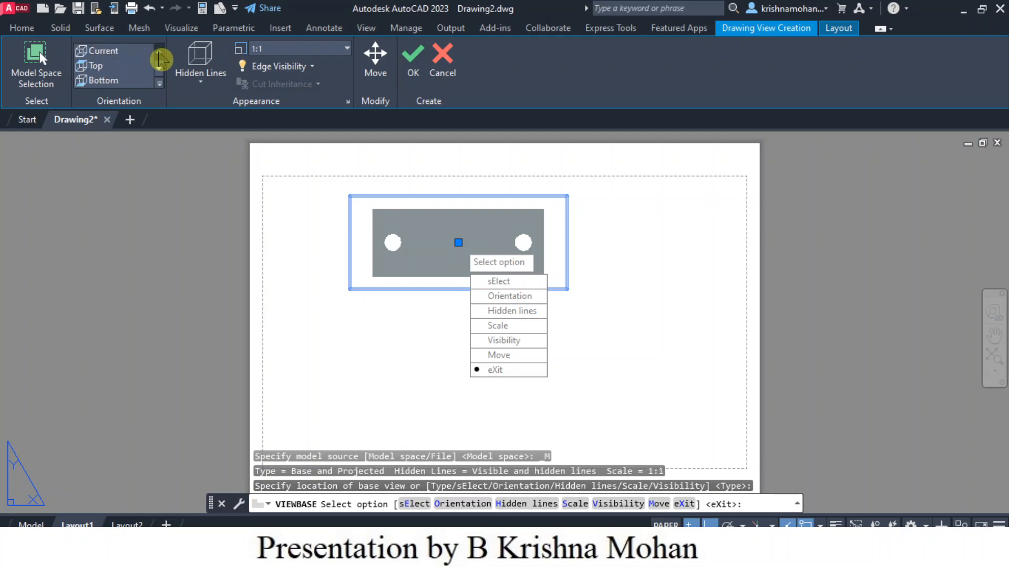
{"action": "left_click", "coordinate": [100, 67]}
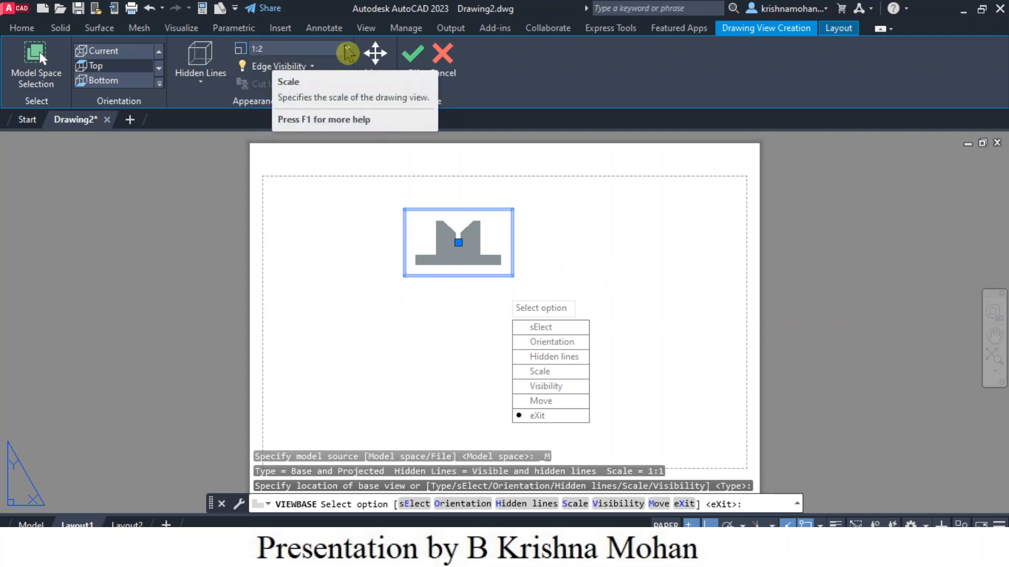
Step: Set the base view's scale to 1:1 and its hidden lines style to Visible and hidden lines, then confirm
{"action": "left_click", "coordinate": [347, 49]}
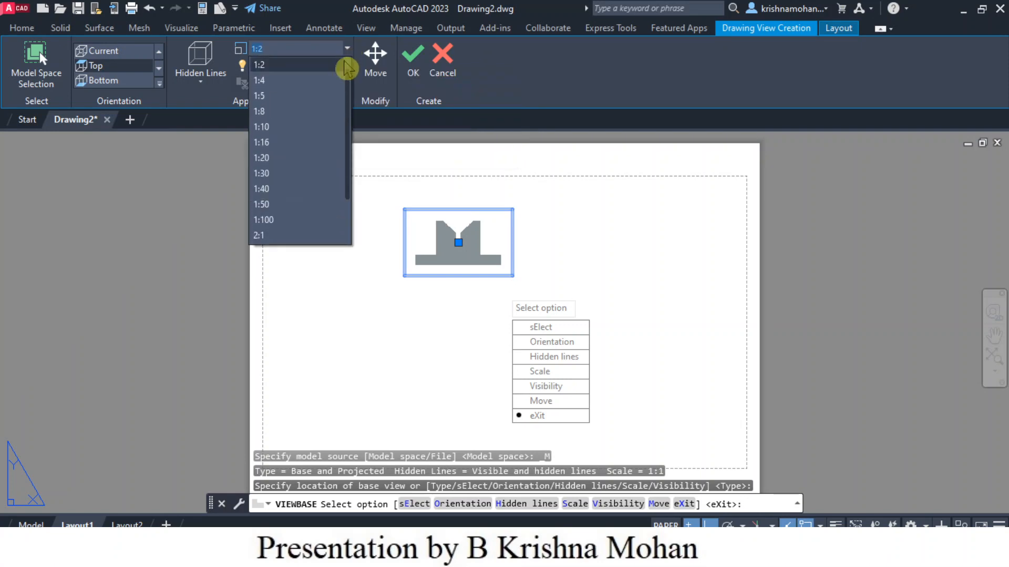
{"action": "scroll", "coordinate": [344, 66], "scroll_direction": "up", "scroll_amount": 1}
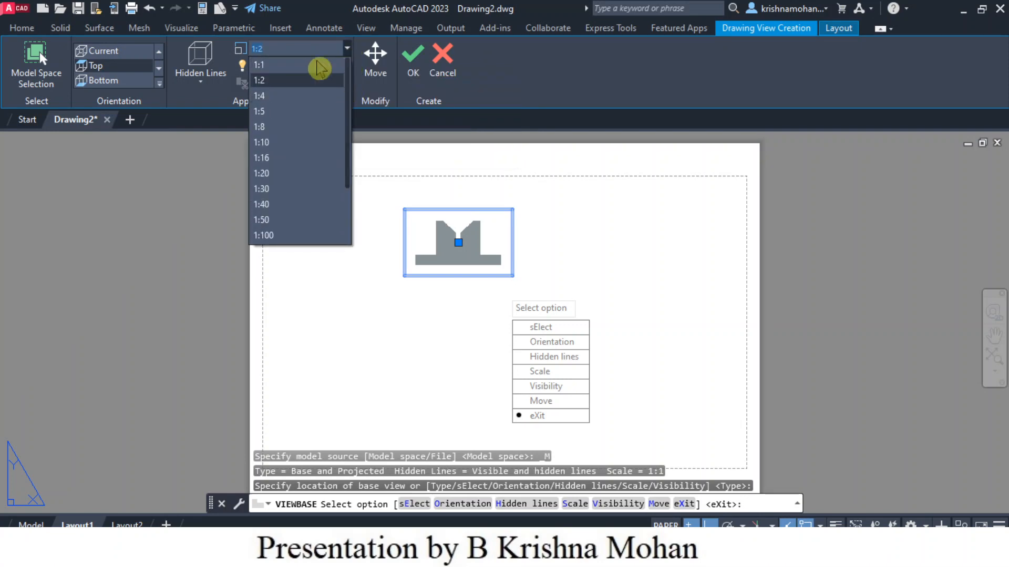
{"action": "left_click", "coordinate": [260, 65]}
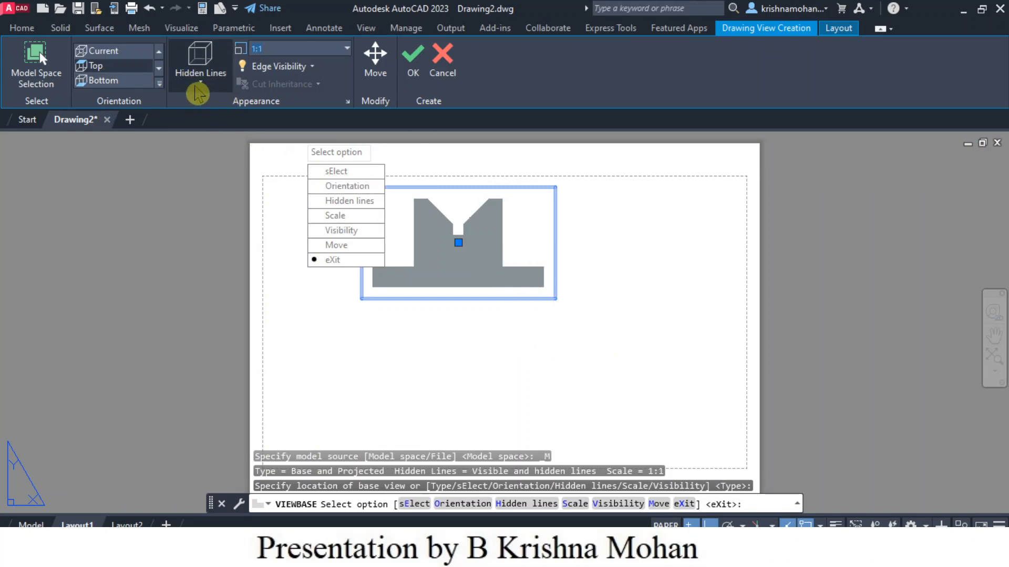
{"action": "left_click", "coordinate": [202, 87]}
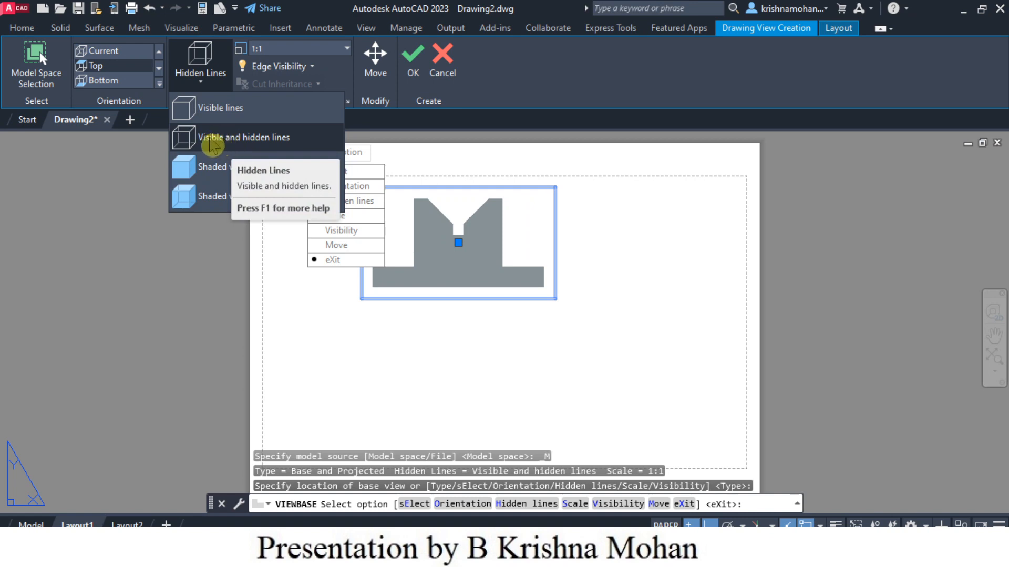
{"action": "left_click", "coordinate": [213, 144]}
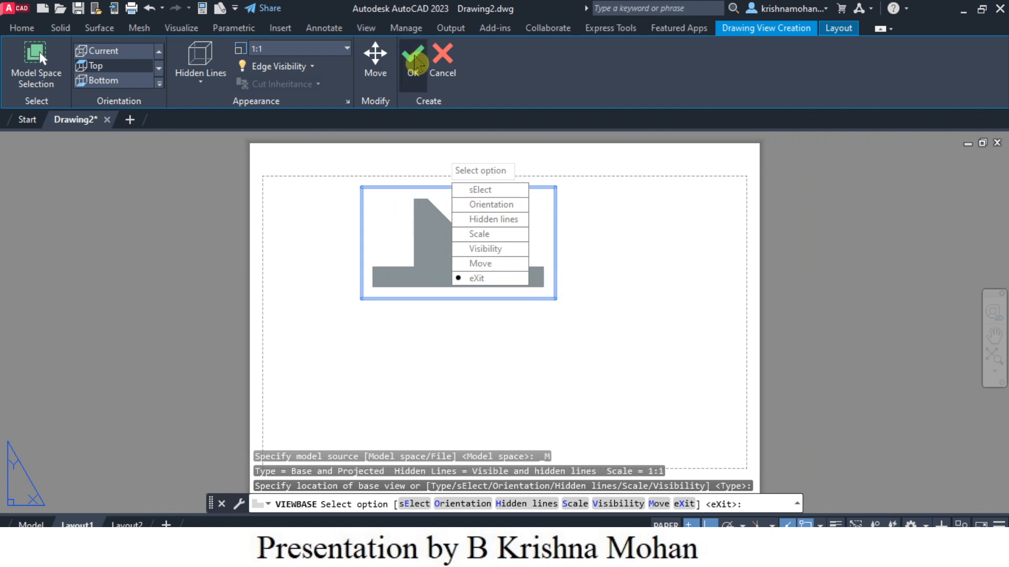
{"action": "left_click", "coordinate": [415, 60]}
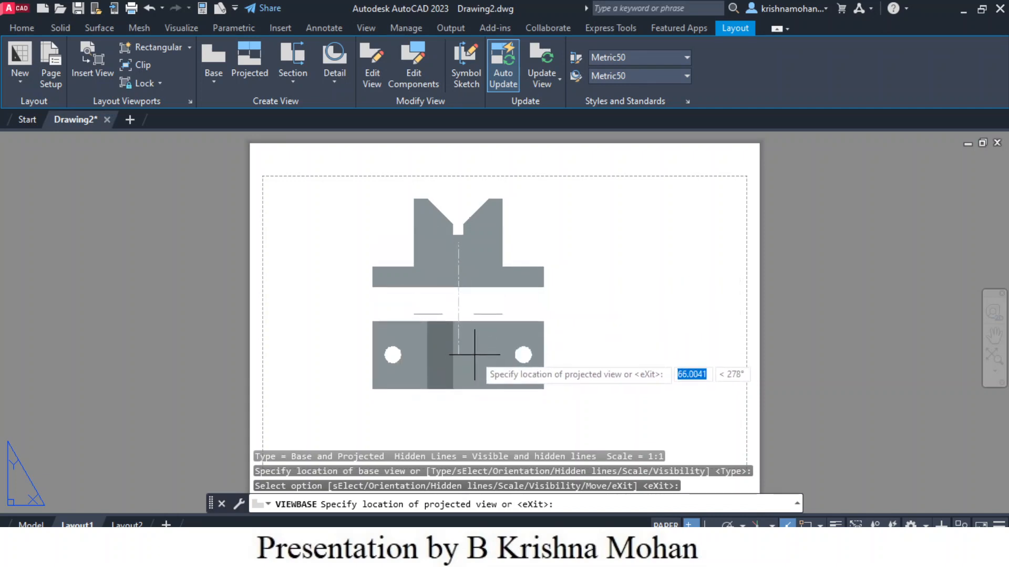
Step: Place a projected view below the base view and an isometric projected view to its right
{"action": "left_click", "coordinate": [475, 354]}
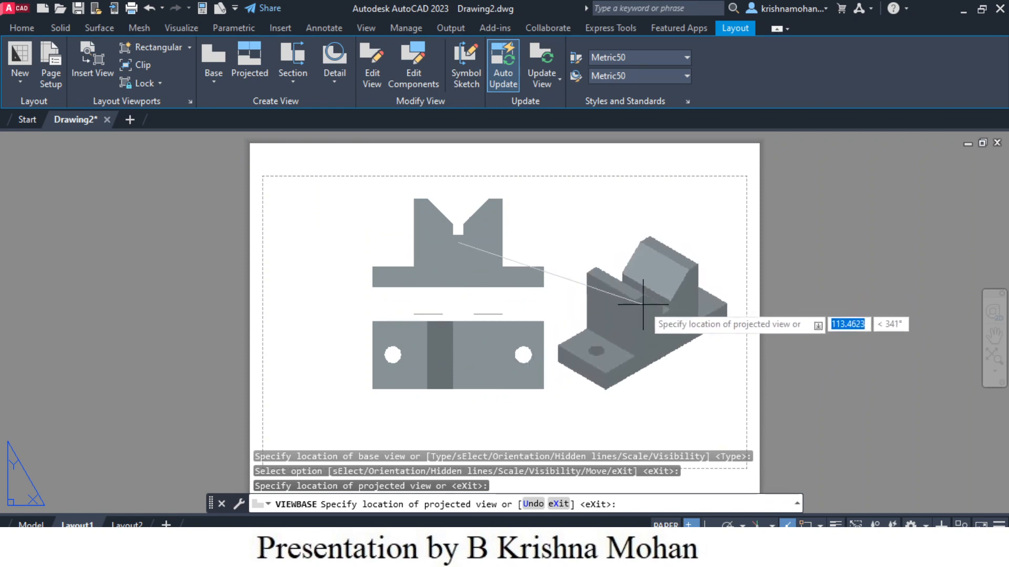
{"action": "left_click", "coordinate": [642, 304]}
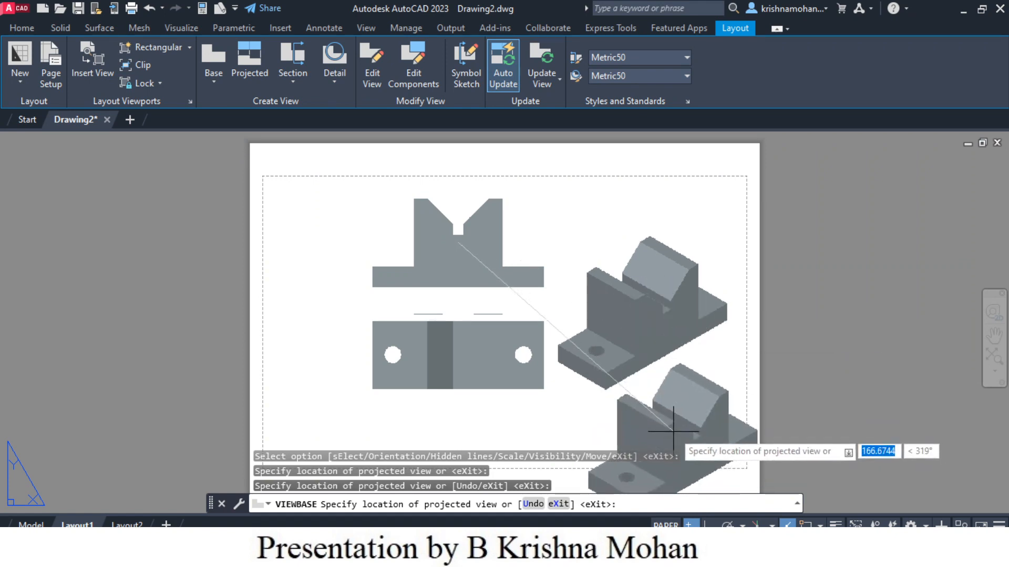
{"action": "key", "text": "Return"}
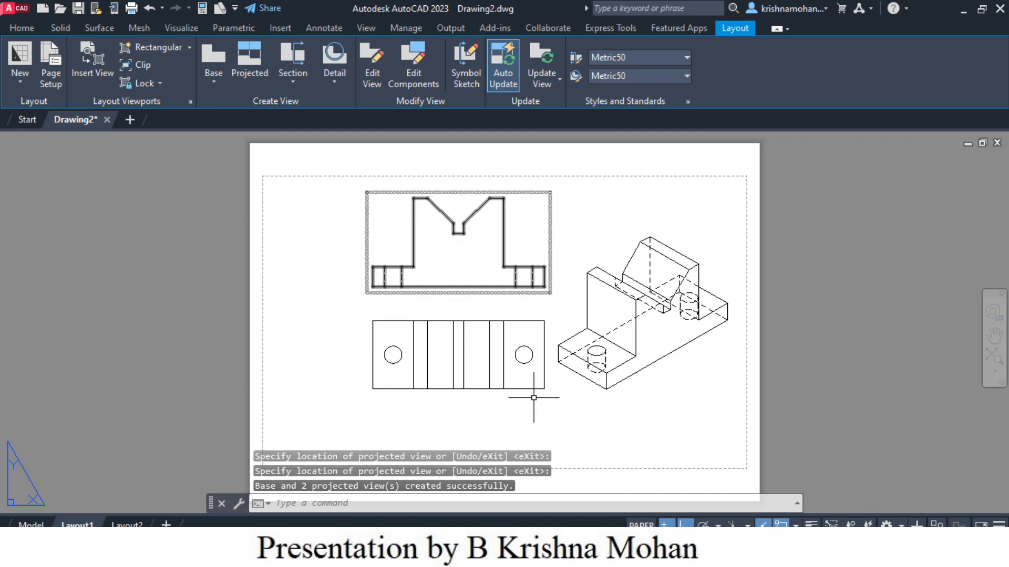
Step: Move the front view towards the left side of the sheet
{"action": "left_click", "coordinate": [580, 427]}
{"action": "left_click", "coordinate": [578, 436]}
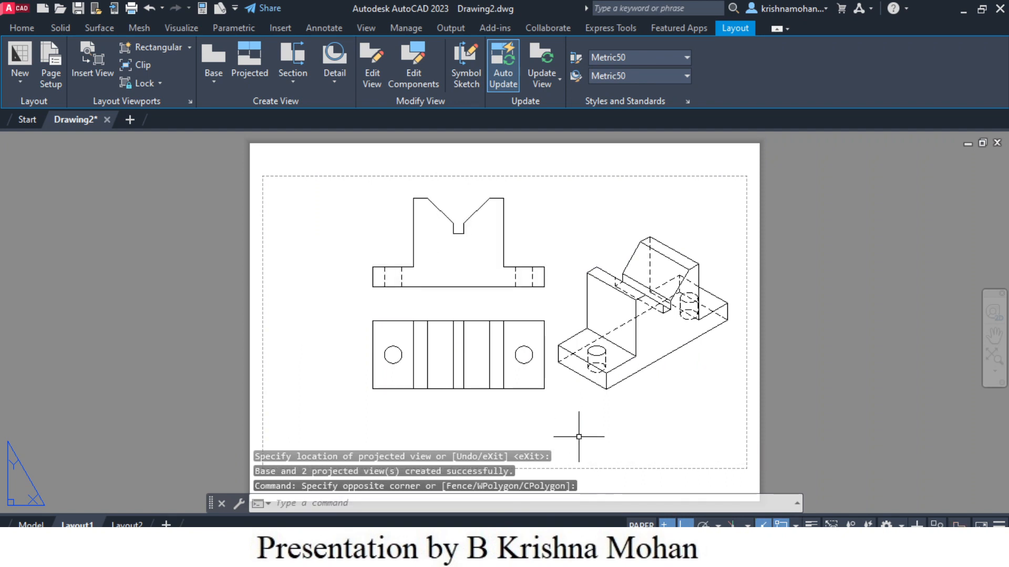
{"action": "left_click", "coordinate": [458, 236]}
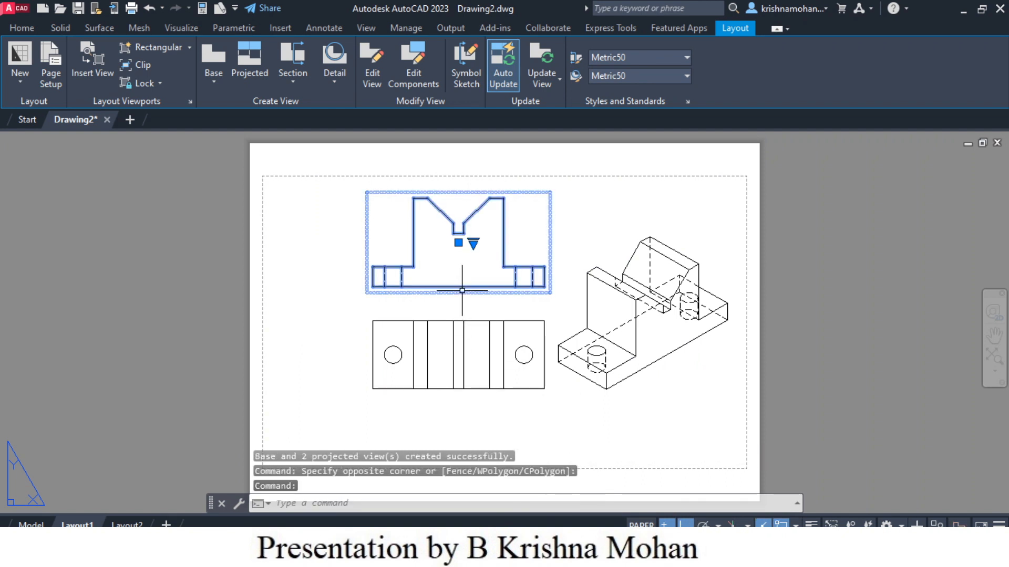
{"action": "left_click", "coordinate": [458, 242]}
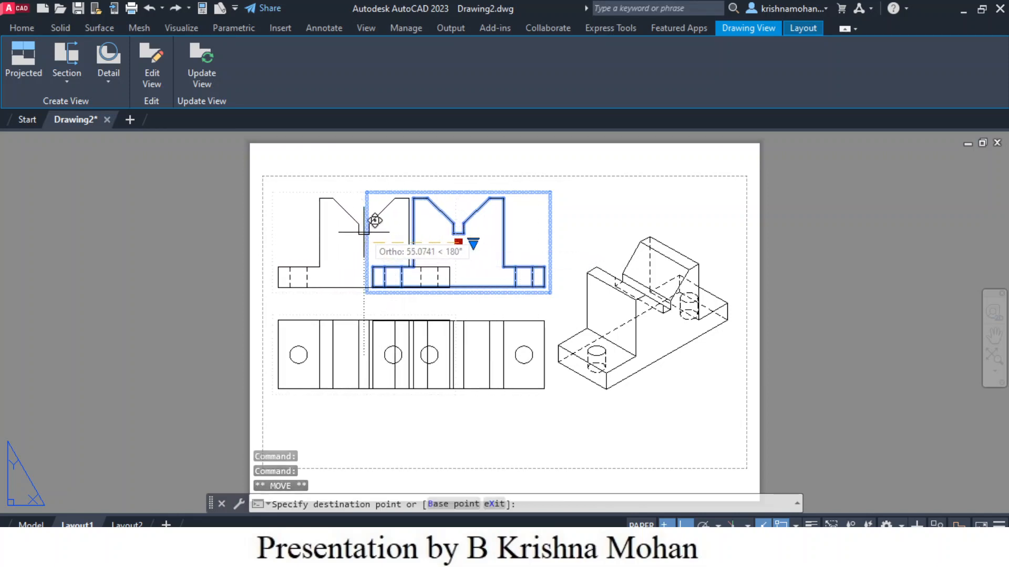
{"action": "left_click", "coordinate": [368, 233]}
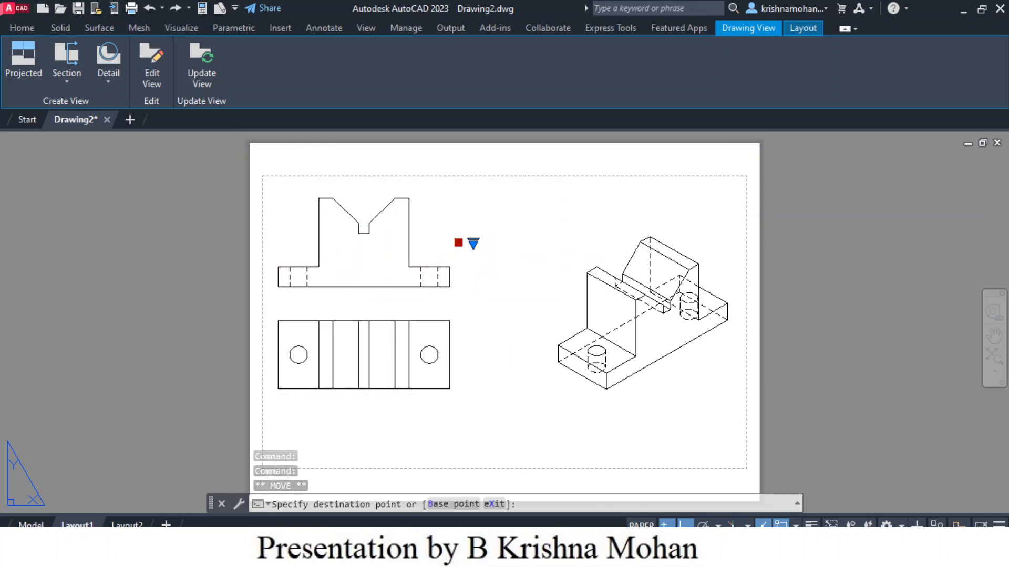
Step: Move the top view left and down so it sits aligned beneath the front view
{"action": "left_click", "coordinate": [369, 371]}
{"action": "left_click", "coordinate": [364, 355]}
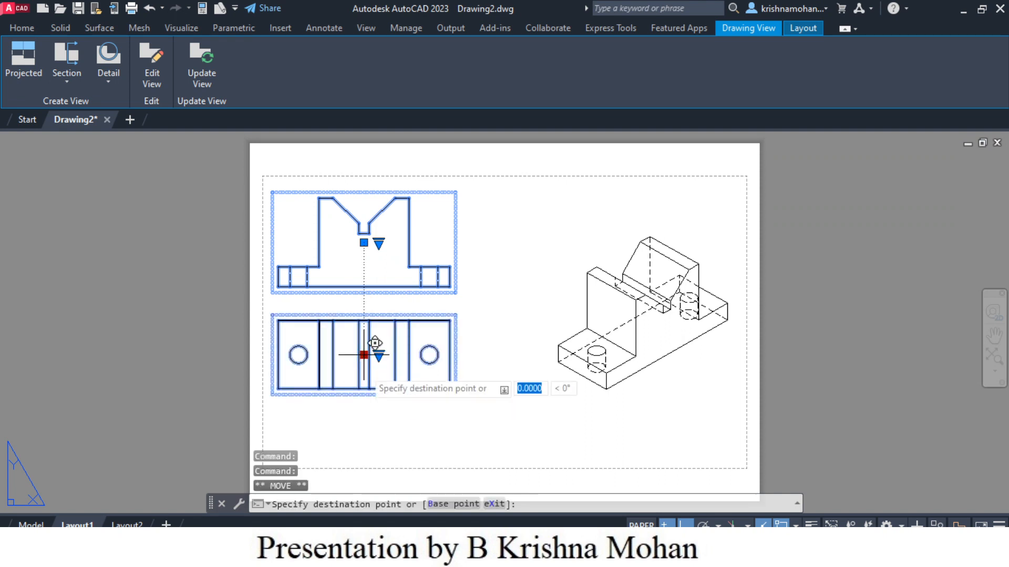
{"action": "left_click", "coordinate": [364, 389]}
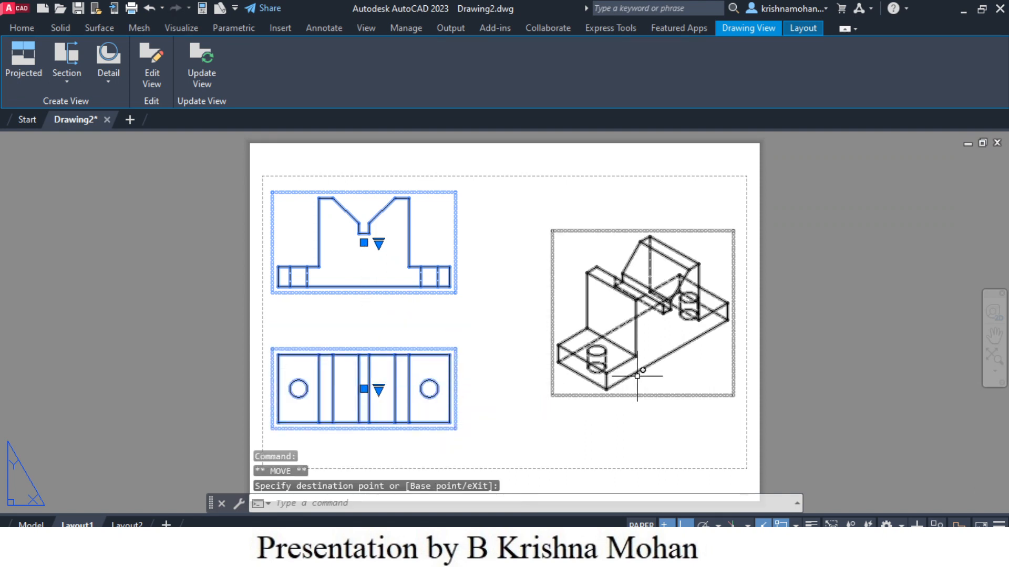
Step: Move the isometric view to the left, closer to the orthographic views
{"action": "left_click", "coordinate": [677, 377]}
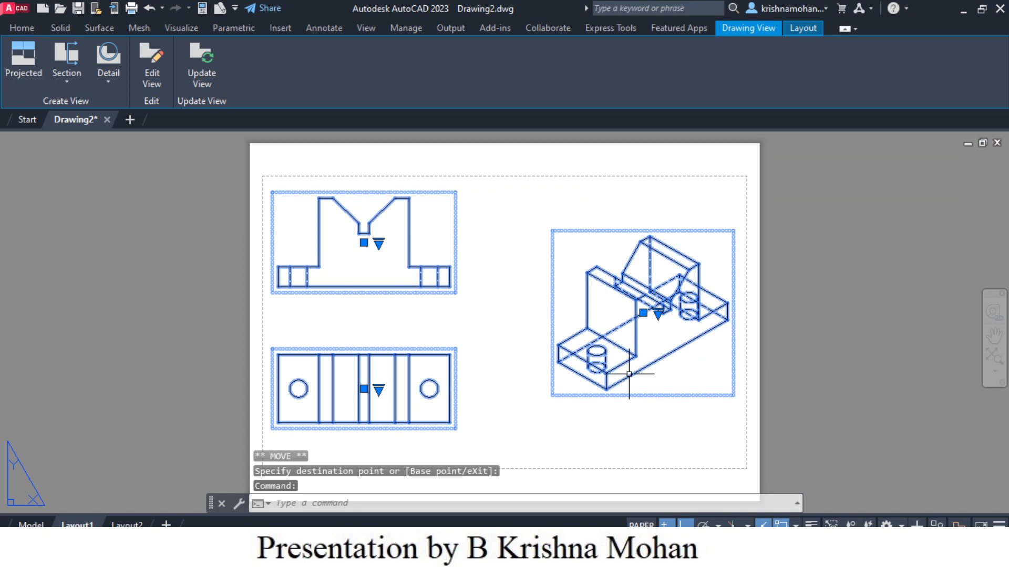
{"action": "key", "text": "Escape"}
{"action": "key", "text": "Escape"}
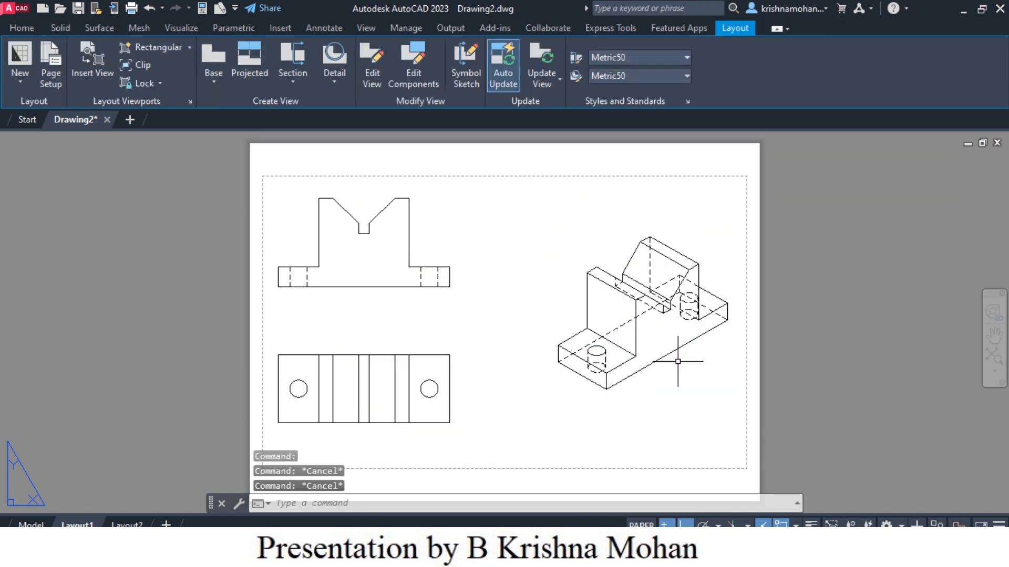
{"action": "left_click", "coordinate": [656, 331]}
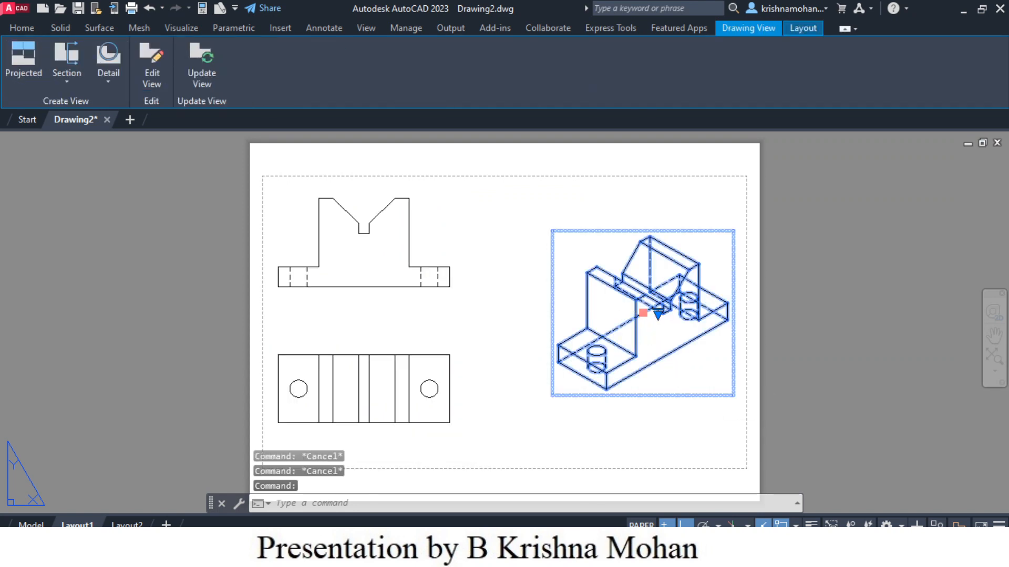
{"action": "left_click", "coordinate": [643, 313]}
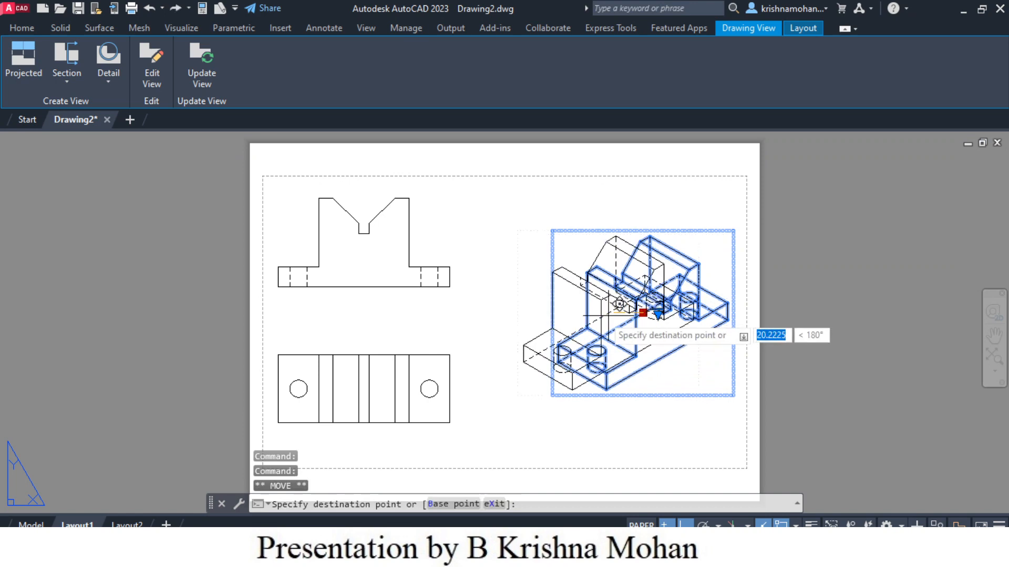
{"action": "left_click", "coordinate": [568, 312]}
{"action": "left_click", "coordinate": [674, 444]}
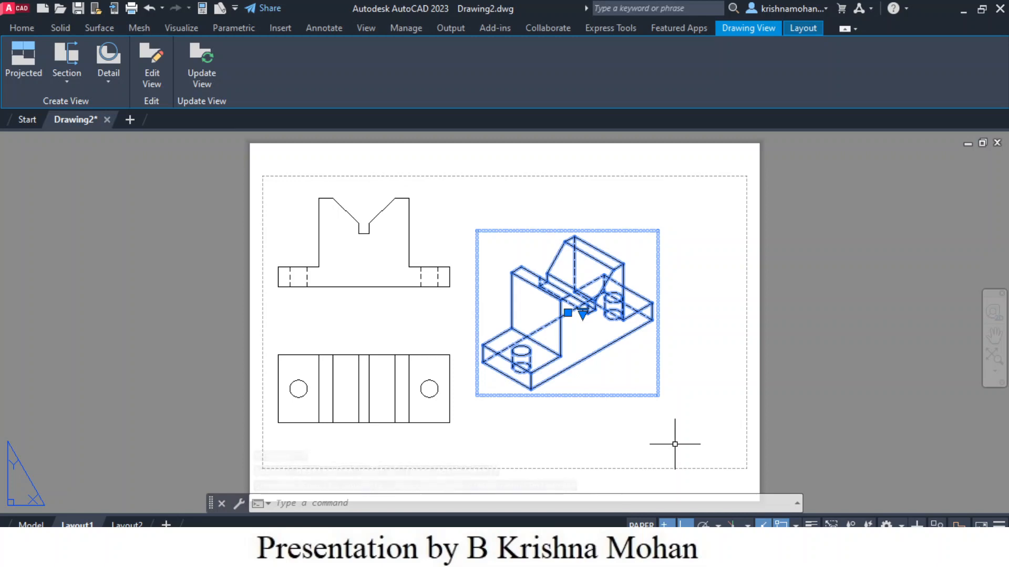
{"action": "key", "text": "Escape"}
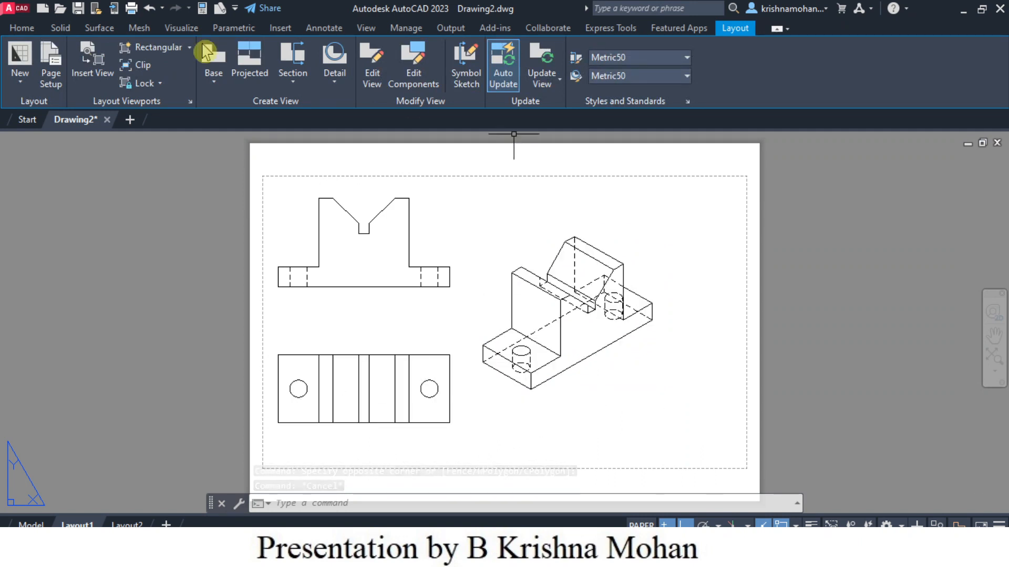
Step: Add center marks to both holes in the top view
{"action": "left_click", "coordinate": [324, 29]}
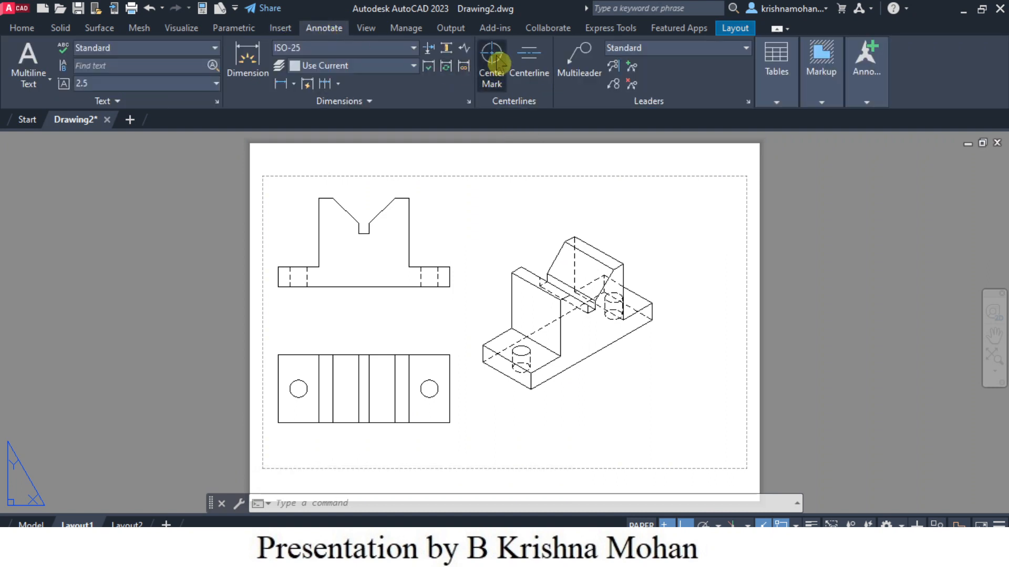
{"action": "left_click", "coordinate": [493, 61]}
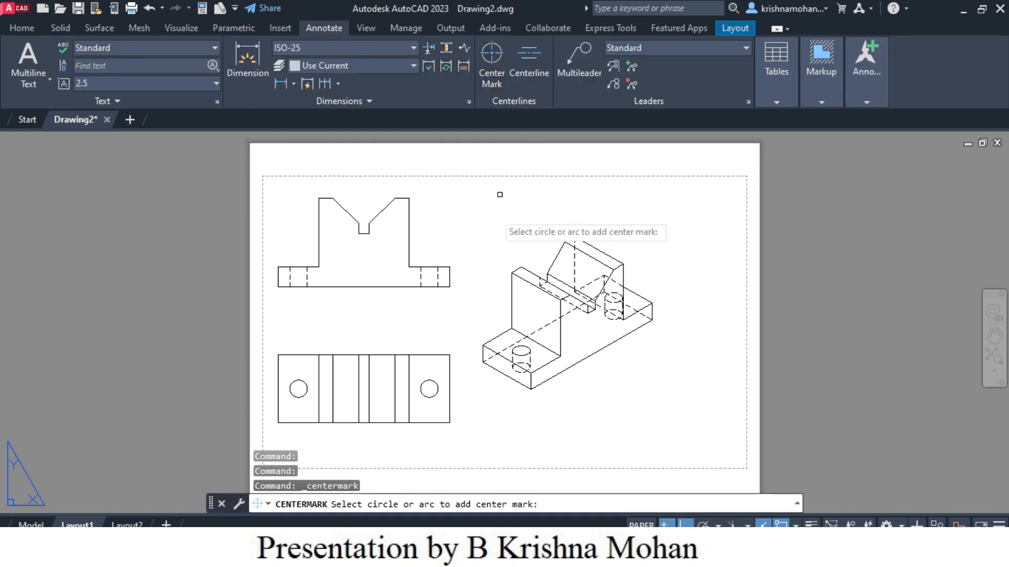
{"action": "left_click", "coordinate": [429, 389]}
{"action": "left_click", "coordinate": [299, 389]}
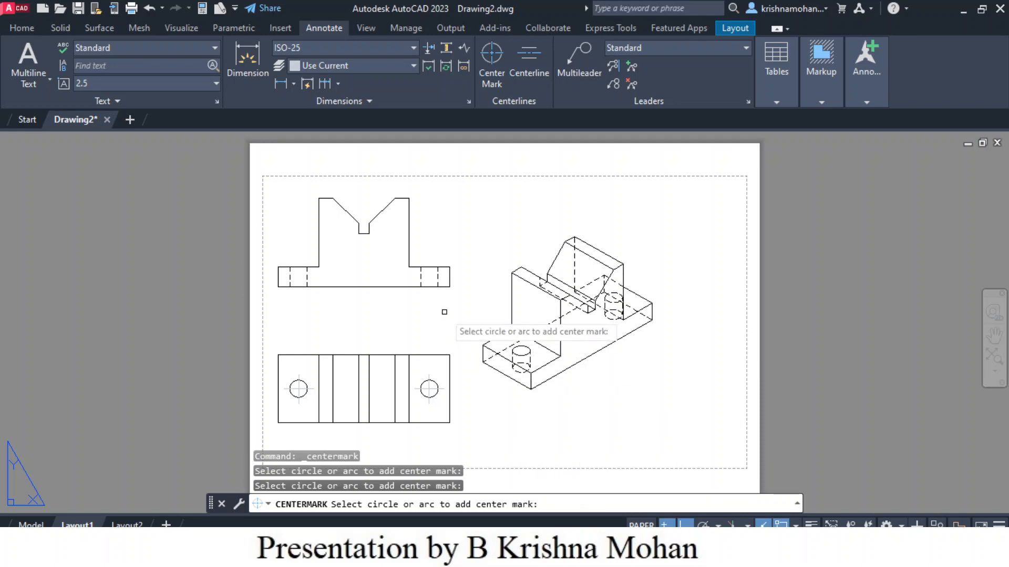
Step: Add centerlines between the hidden edges of both holes in the front view
{"action": "scroll", "coordinate": [445, 312], "scroll_direction": "up", "scroll_amount": 2}
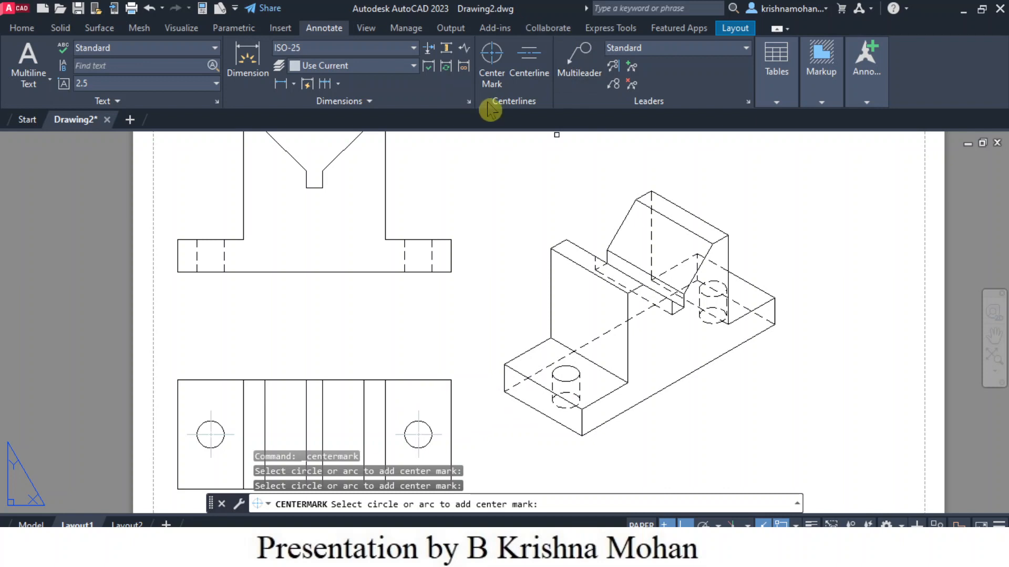
{"action": "left_click", "coordinate": [530, 63]}
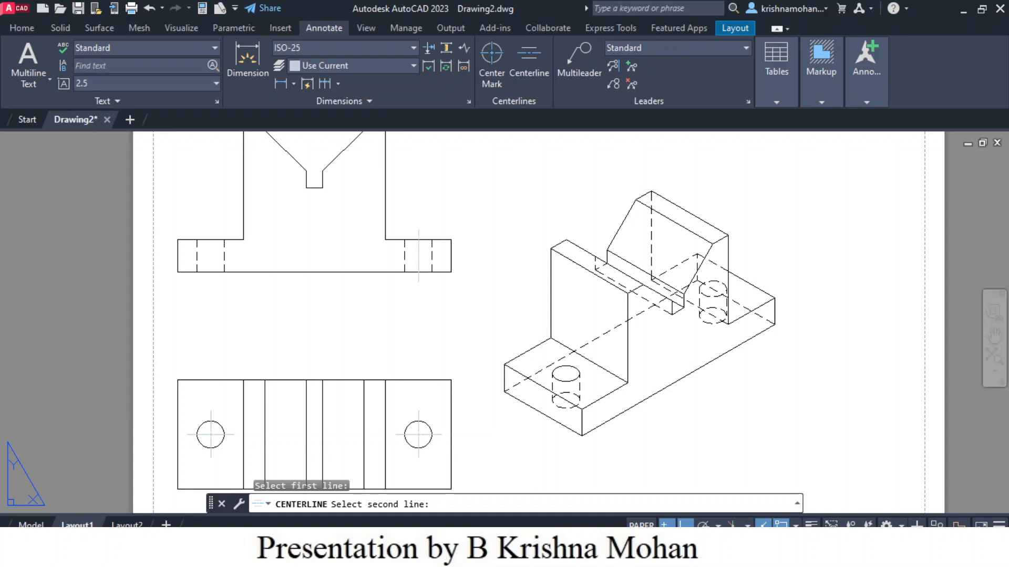
{"action": "left_click", "coordinate": [433, 262]}
{"action": "left_click", "coordinate": [528, 59]}
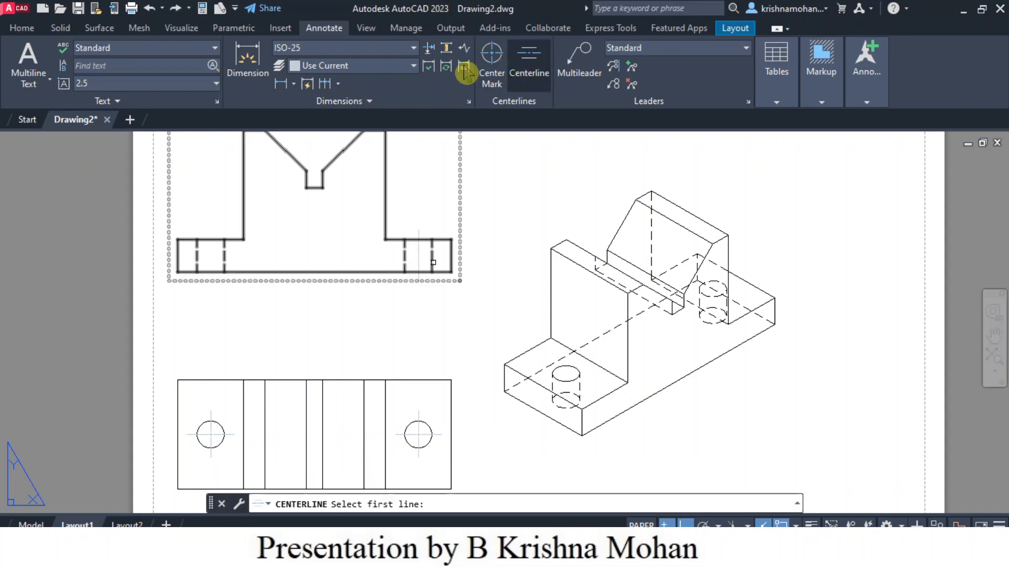
{"action": "left_click", "coordinate": [198, 258]}
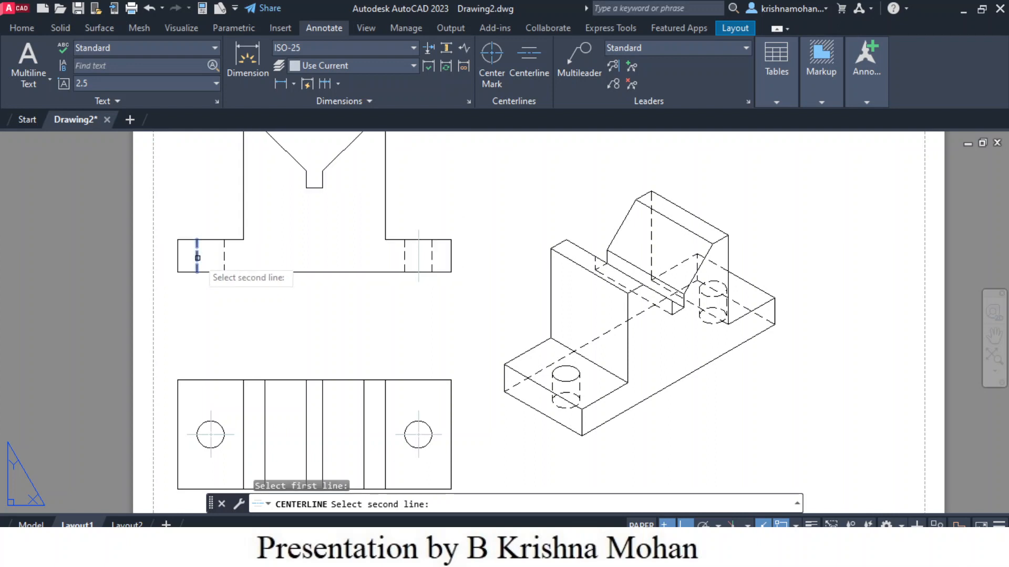
{"action": "left_click", "coordinate": [223, 251]}
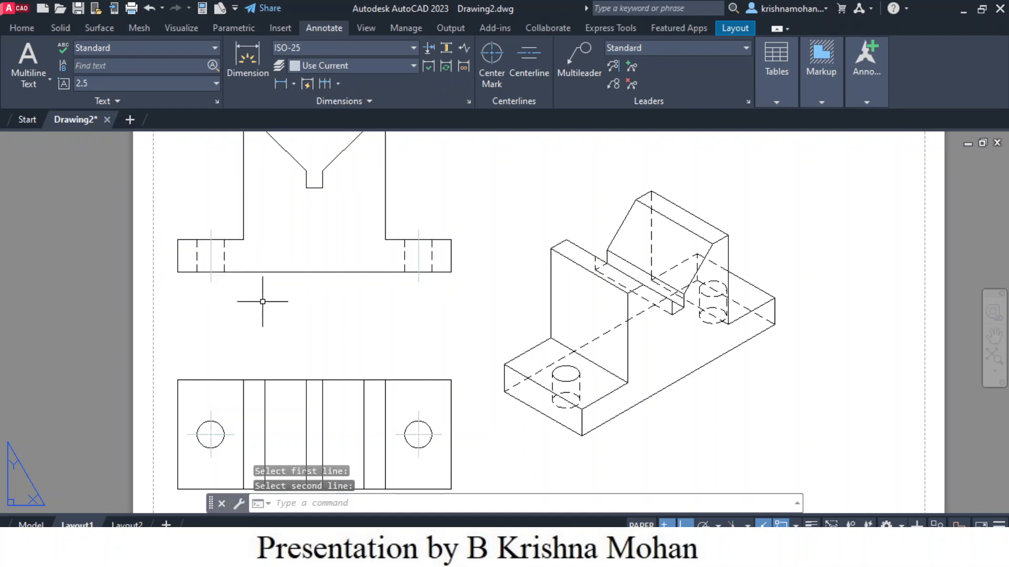
Step: Start the Dimension command and add a diameter dimension to the right hole in the top view
{"action": "scroll", "coordinate": [443, 307], "scroll_direction": "down", "scroll_amount": 2}
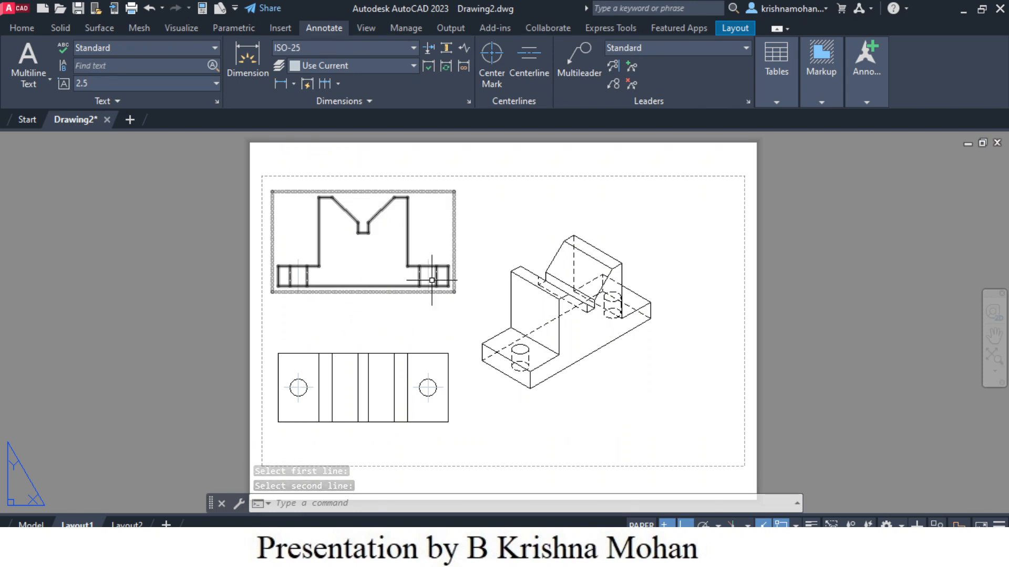
{"action": "left_click", "coordinate": [247, 63]}
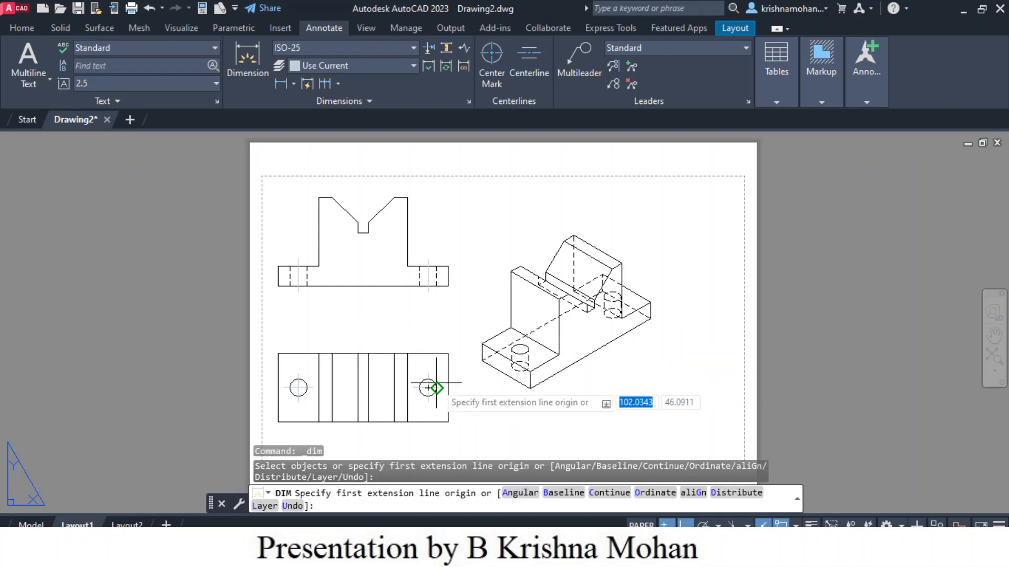
{"action": "scroll", "coordinate": [428, 388], "scroll_direction": "up", "scroll_amount": 5}
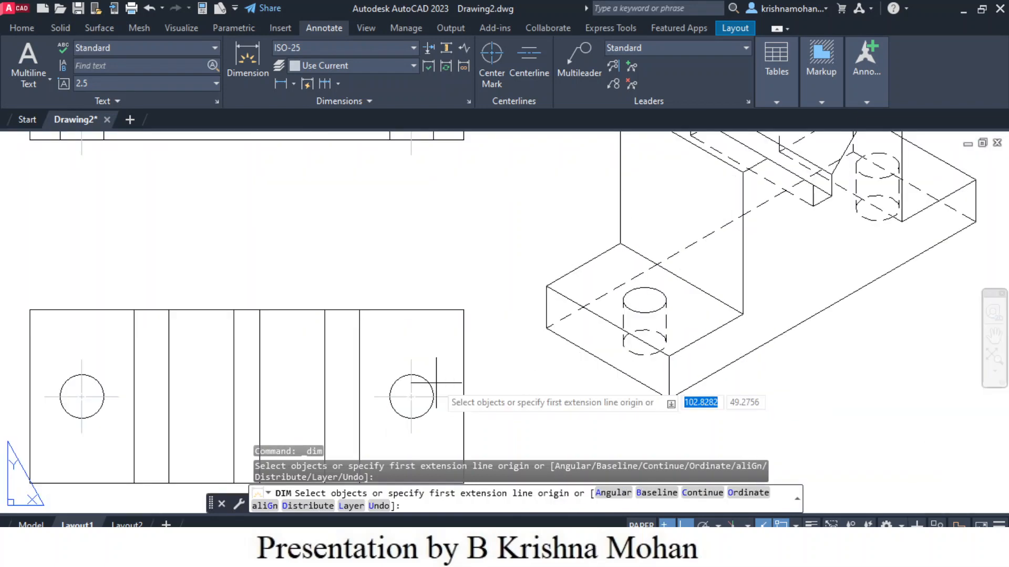
{"action": "left_click", "coordinate": [425, 409]}
{"action": "left_click", "coordinate": [520, 428]}
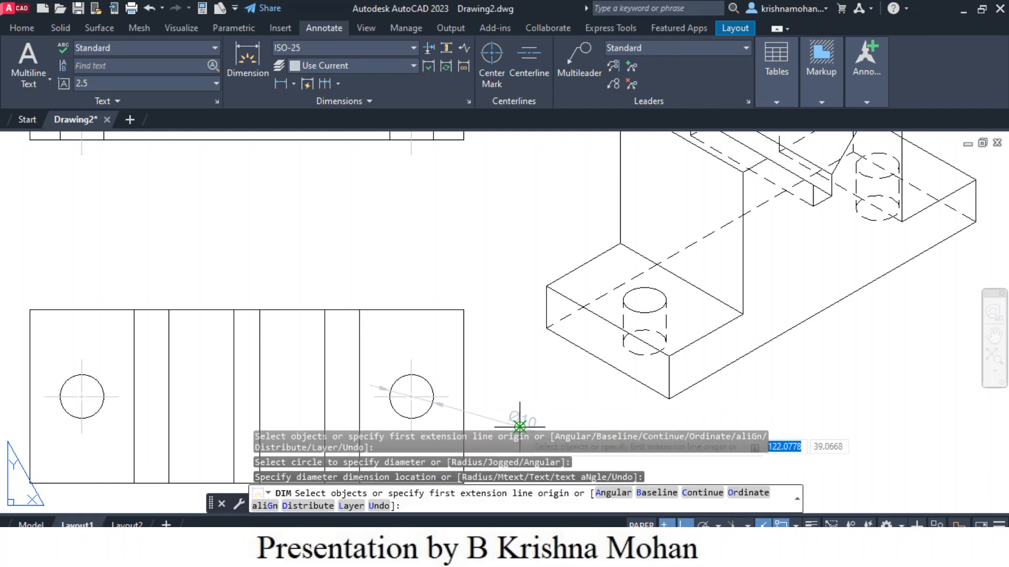
Step: Dimension the overall length of the base below the front view
{"action": "scroll", "coordinate": [520, 427], "scroll_direction": "down", "scroll_amount": 2}
{"action": "scroll", "coordinate": [259, 295], "scroll_direction": "up", "scroll_amount": 2}
{"action": "scroll", "coordinate": [260, 293], "scroll_direction": "down", "scroll_amount": 3}
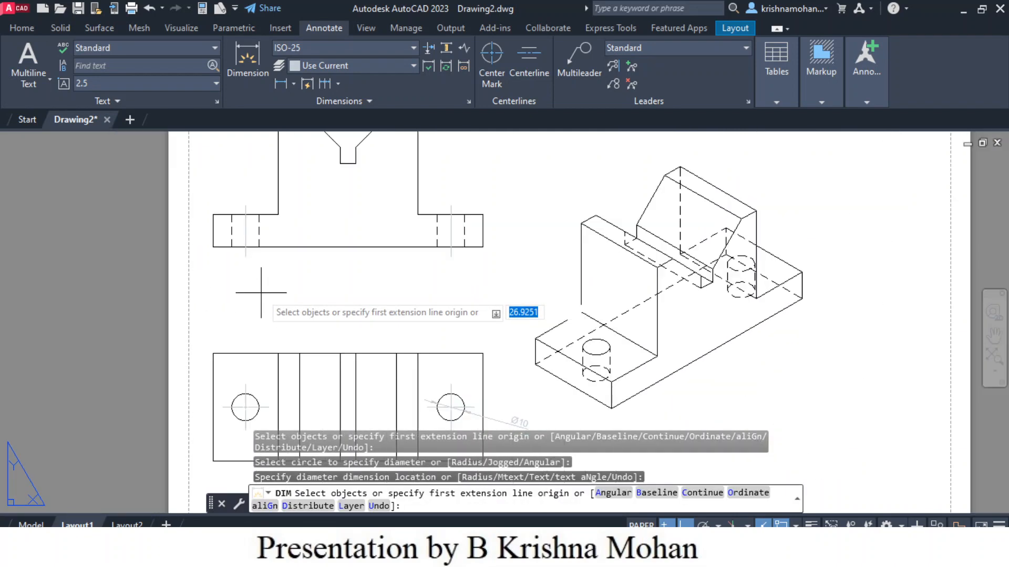
{"action": "scroll", "coordinate": [260, 292], "scroll_direction": "up", "scroll_amount": 1}
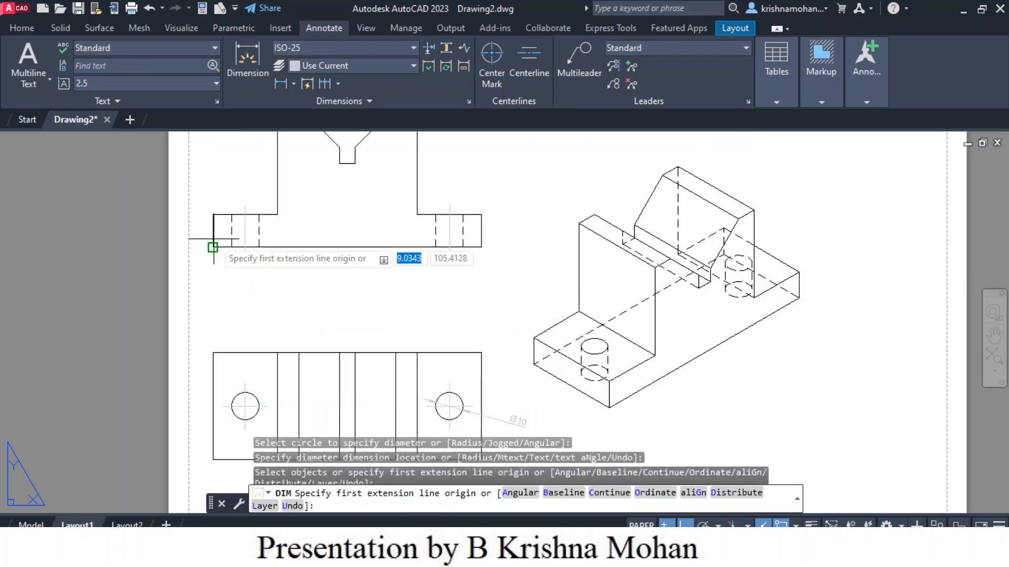
{"action": "scroll", "coordinate": [221, 241], "scroll_direction": "up", "scroll_amount": 4}
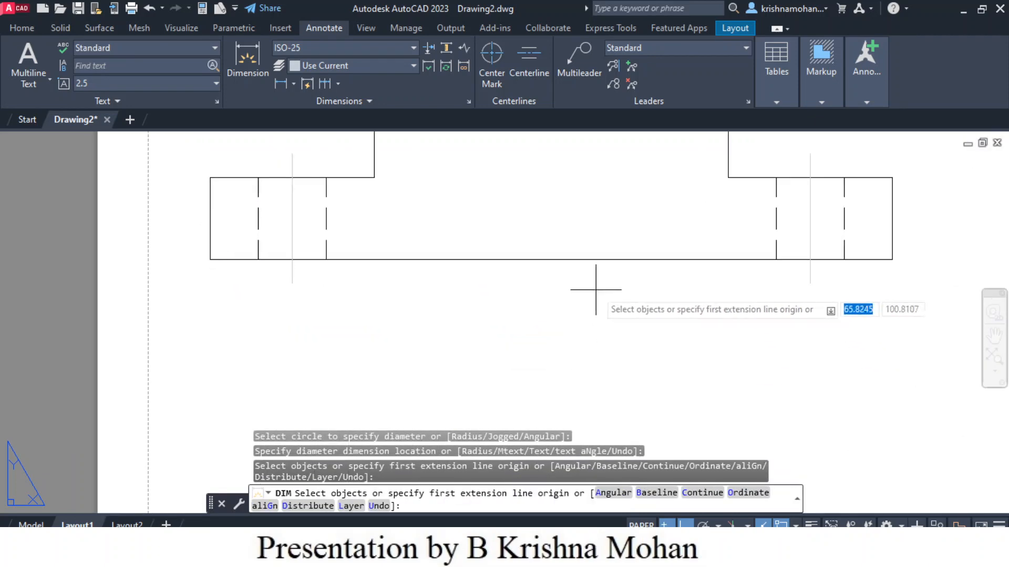
{"action": "left_click", "coordinate": [592, 259]}
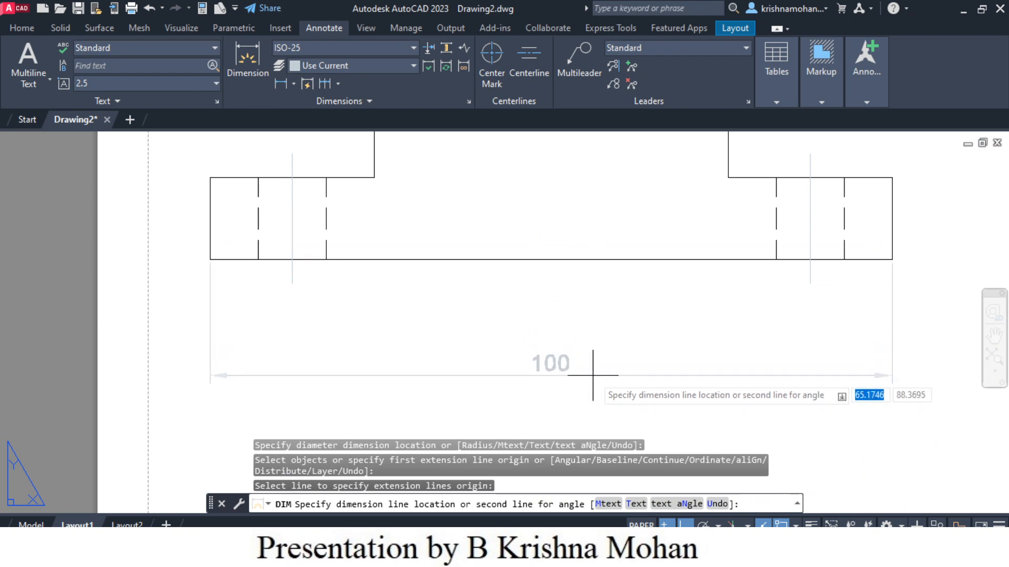
{"action": "left_click", "coordinate": [604, 392]}
Step: Dimension the distance from the right hole's centerline to the base's right end in the front view
{"action": "scroll", "coordinate": [696, 313], "scroll_direction": "down", "scroll_amount": 2}
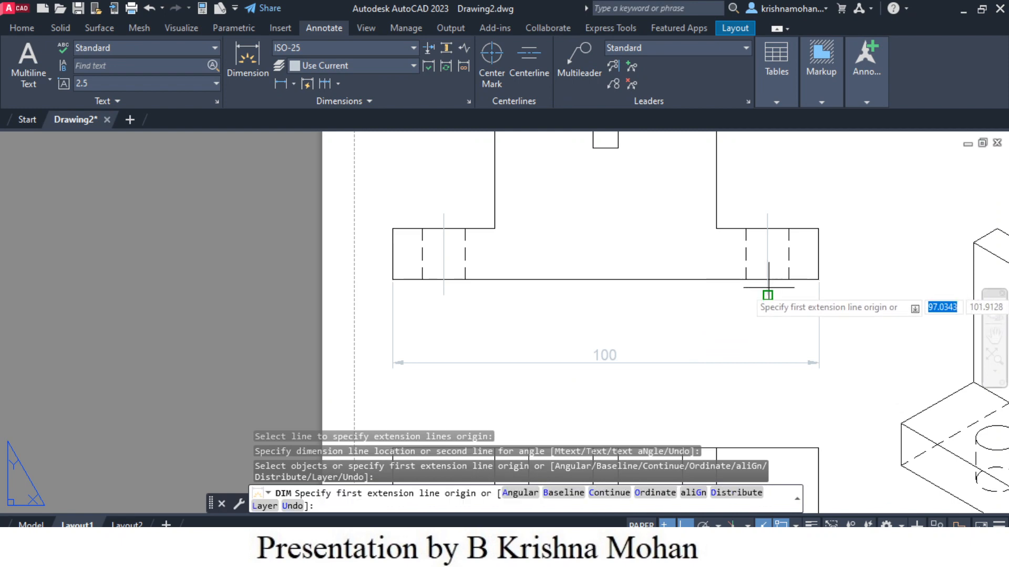
{"action": "scroll", "coordinate": [769, 287], "scroll_direction": "up", "scroll_amount": 6}
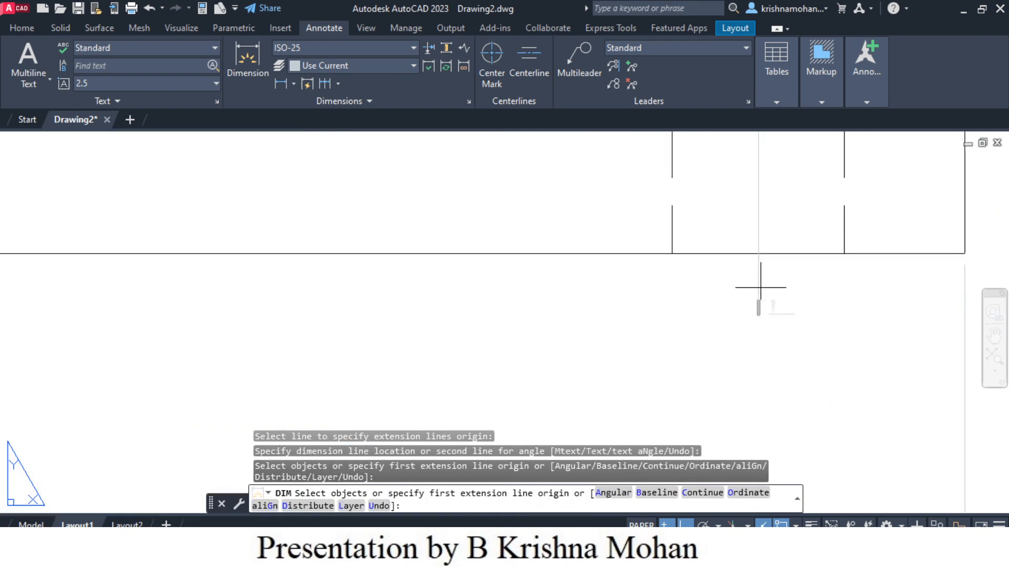
{"action": "left_click", "coordinate": [760, 288]}
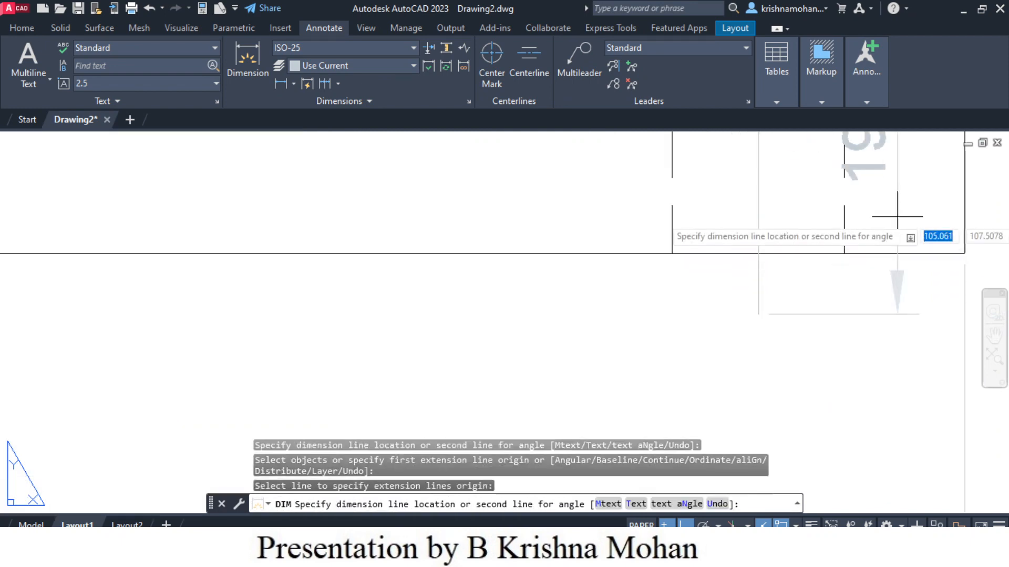
{"action": "left_click", "coordinate": [961, 203]}
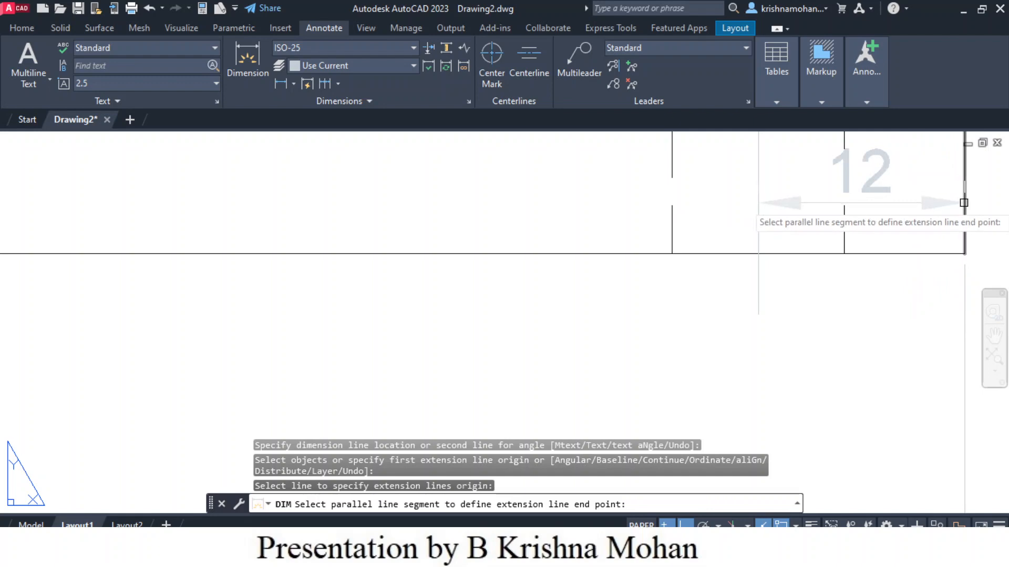
{"action": "left_click", "coordinate": [928, 412]}
Step: Dimension the angle between the two sloped faces of the V-notch
{"action": "scroll", "coordinate": [678, 367], "scroll_direction": "up", "scroll_amount": 4}
{"action": "scroll", "coordinate": [678, 368], "scroll_direction": "down", "scroll_amount": 6}
{"action": "scroll", "coordinate": [583, 222], "scroll_direction": "up", "scroll_amount": 2}
{"action": "scroll", "coordinate": [582, 222], "scroll_direction": "up", "scroll_amount": 2}
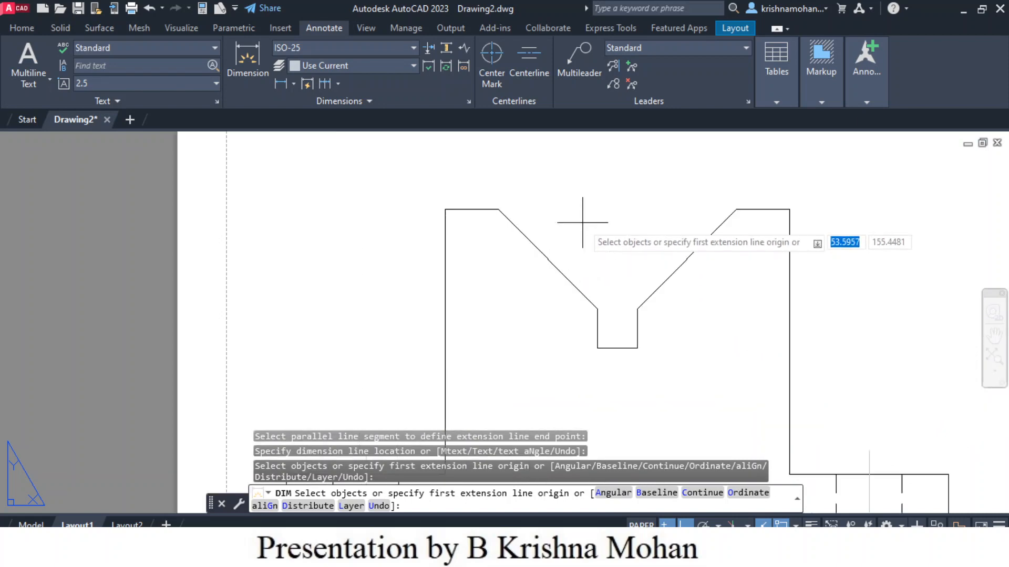
{"action": "left_click", "coordinate": [568, 280]}
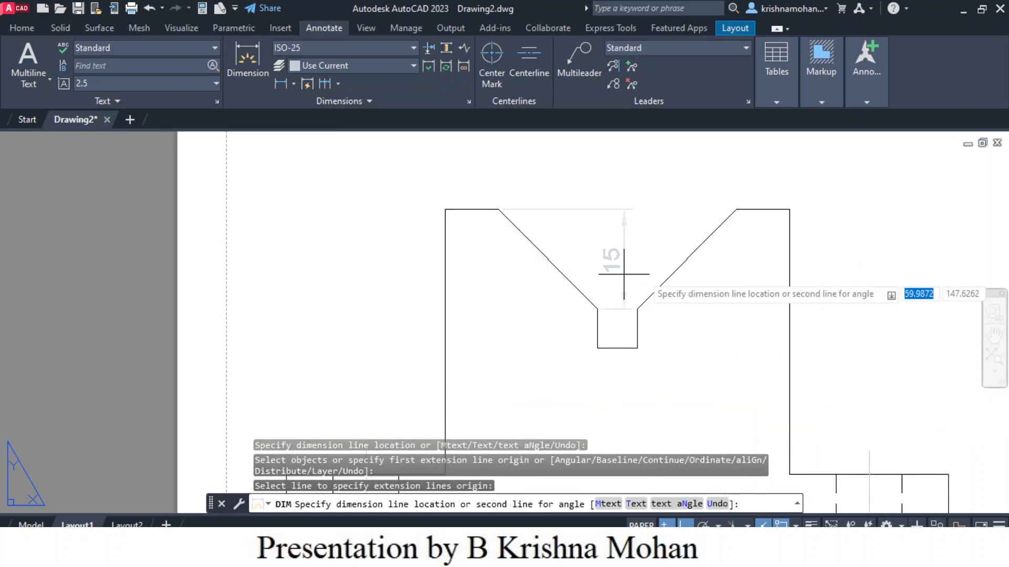
{"action": "left_click", "coordinate": [670, 274]}
{"action": "left_click", "coordinate": [624, 243]}
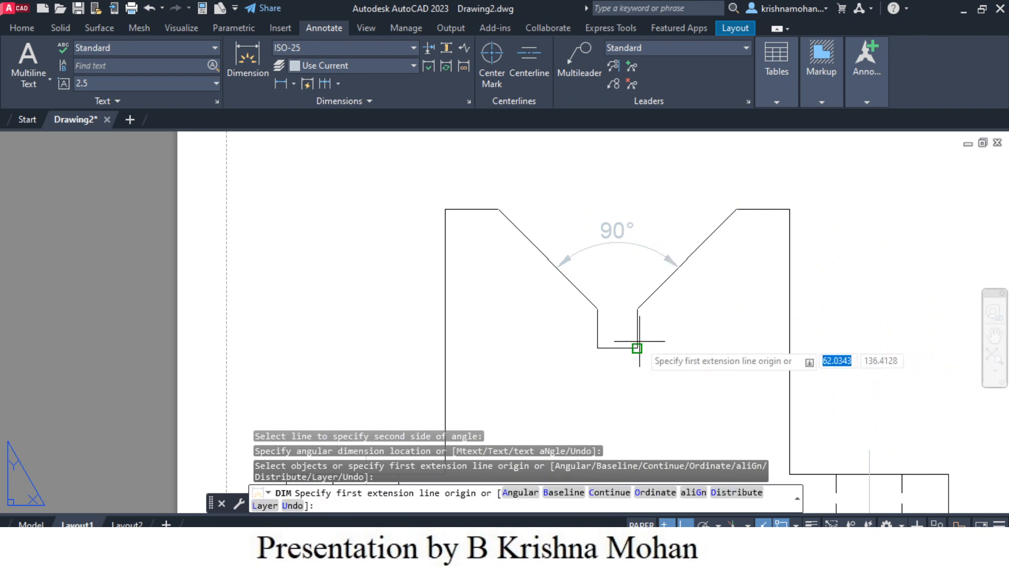
Step: Dimension the depth of the small slot at the bottom of the V-notch, placed to the left of the front view
{"action": "scroll", "coordinate": [645, 336], "scroll_direction": "up", "scroll_amount": 5}
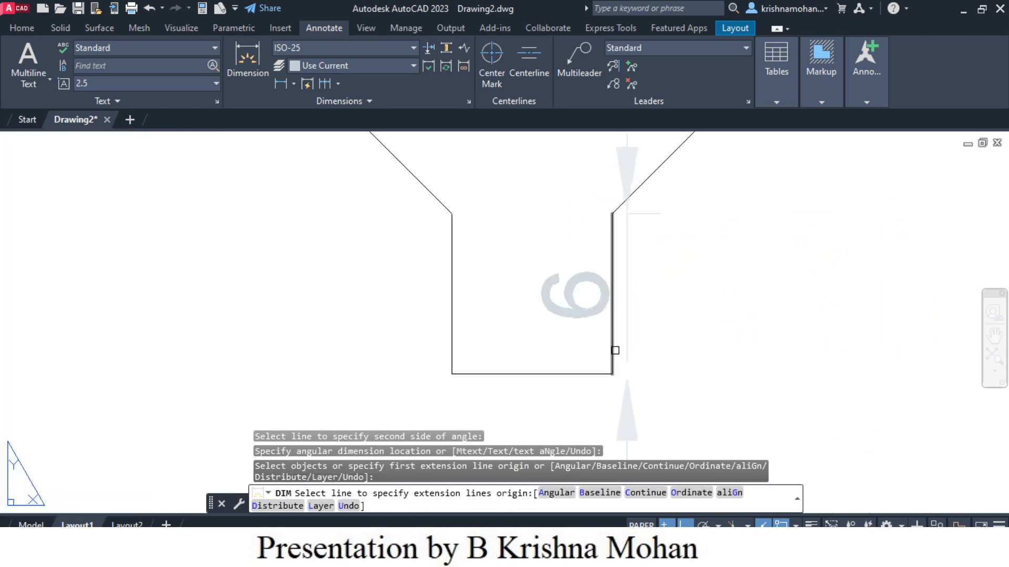
{"action": "key", "text": "Return"}
{"action": "left_click", "coordinate": [615, 351]}
{"action": "scroll", "coordinate": [683, 342], "scroll_direction": "up", "scroll_amount": 3}
{"action": "scroll", "coordinate": [745, 345], "scroll_direction": "down", "scroll_amount": 8}
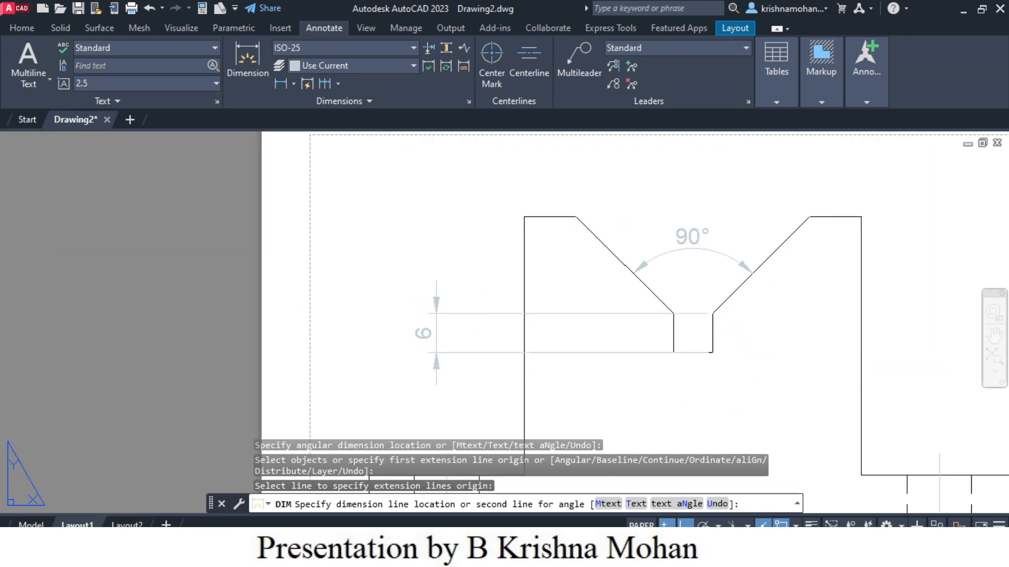
{"action": "left_click", "coordinate": [436, 338]}
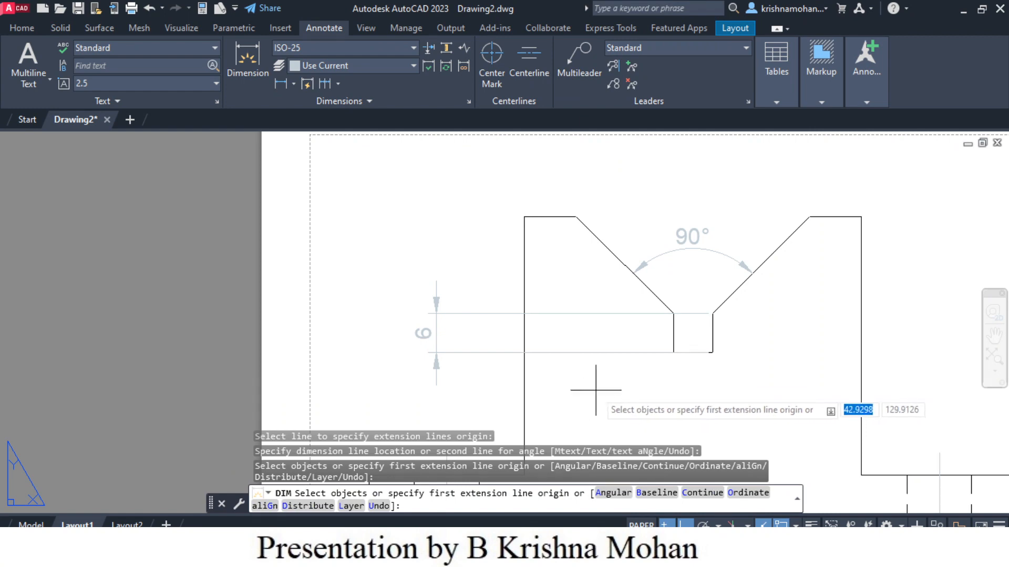
Step: Dimension the V-notch's depth from the top, stacked above the slot dimension on the left
{"action": "left_click", "coordinate": [673, 314]}
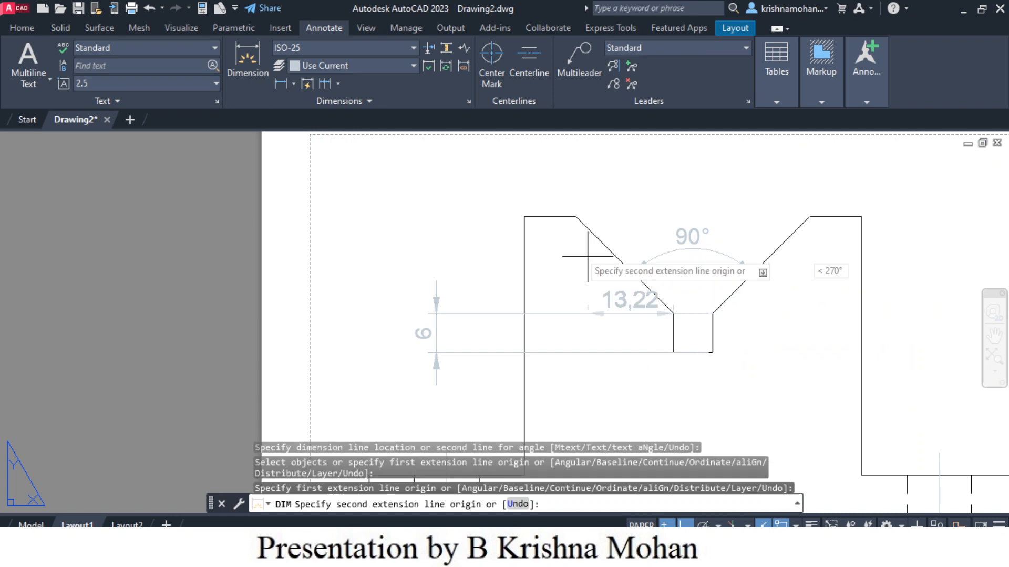
{"action": "left_click", "coordinate": [576, 217]}
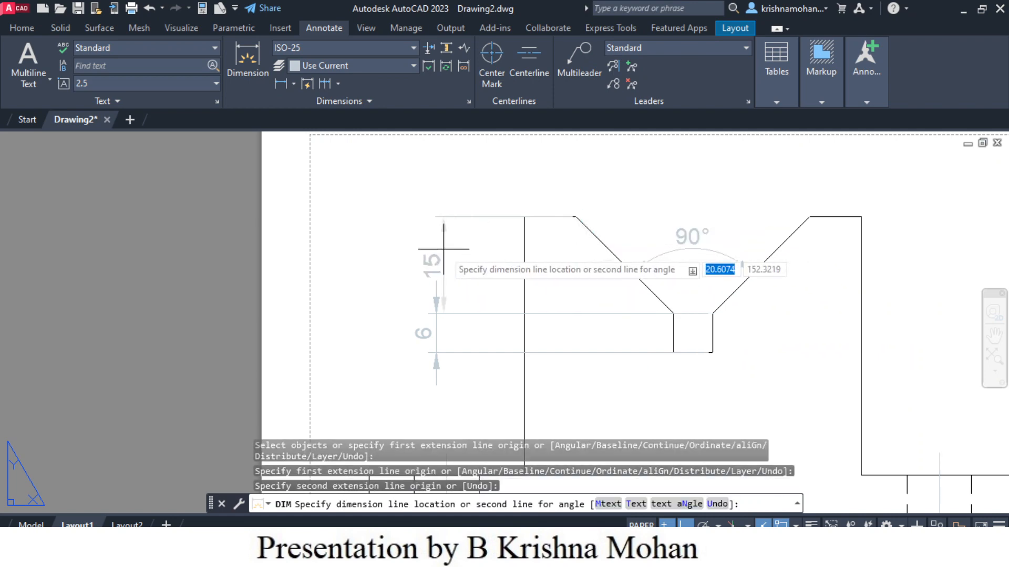
{"action": "left_click", "coordinate": [437, 314]}
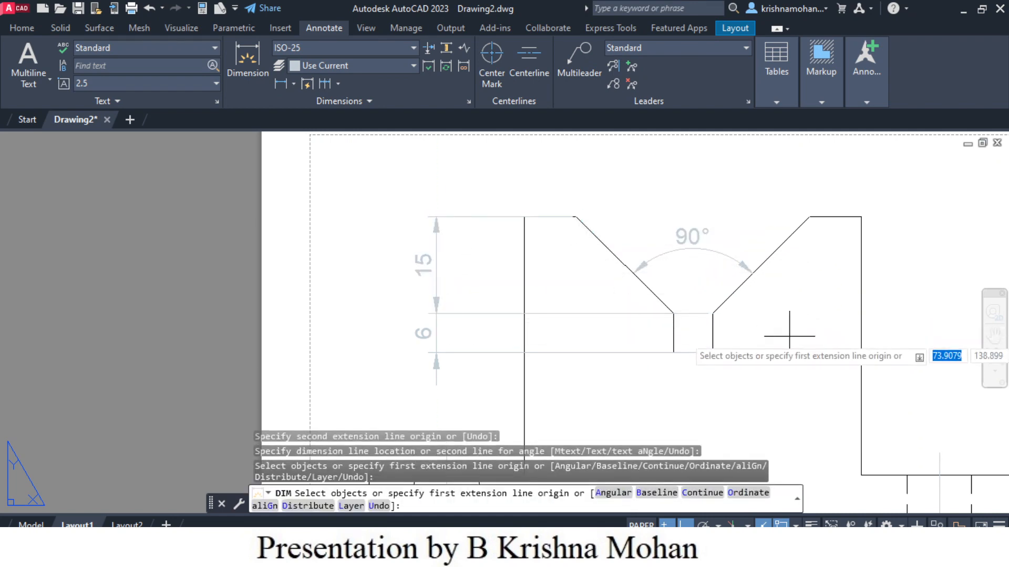
Step: Dimension the upright's height above the base on the right side of the front view
{"action": "scroll", "coordinate": [789, 336], "scroll_direction": "down", "scroll_amount": 2}
{"action": "middle_click_drag", "start_coordinate": [883, 378], "coordinate": [704, 311]}
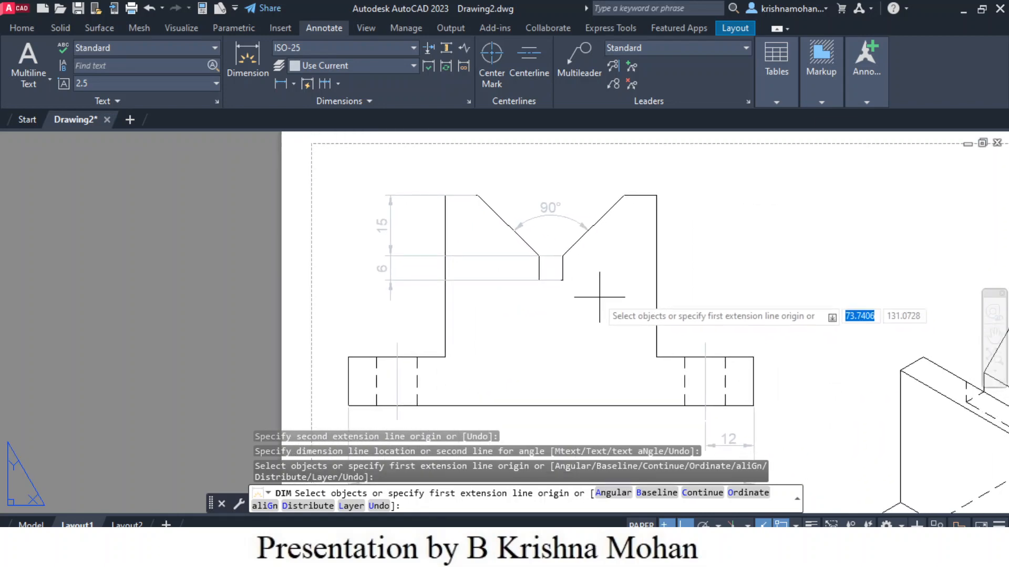
{"action": "scroll", "coordinate": [793, 289], "scroll_direction": "down", "scroll_amount": 2}
{"action": "left_click", "coordinate": [707, 294]}
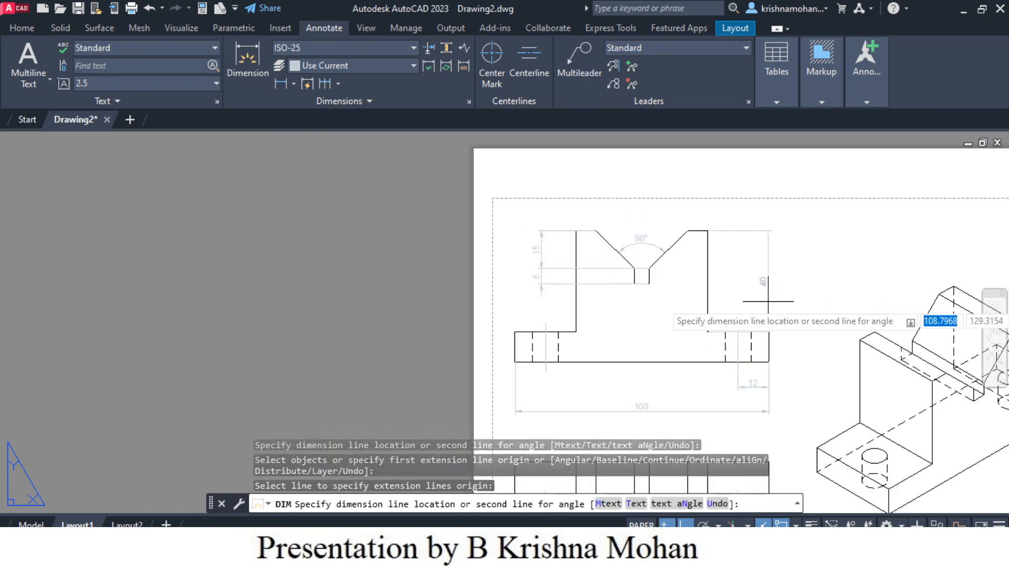
{"action": "left_click", "coordinate": [800, 302]}
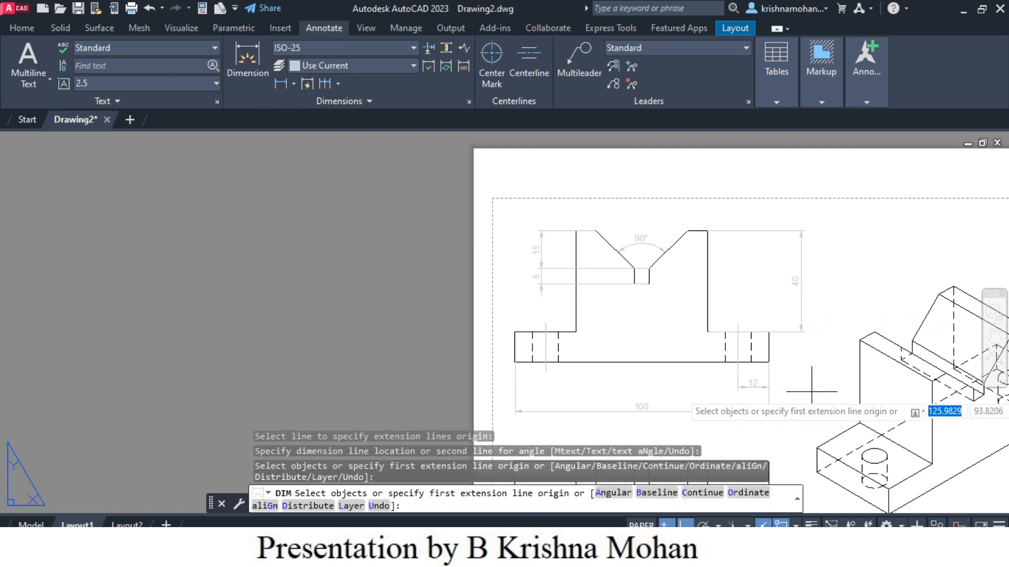
Step: Dimension the distance from the right hole's centerline to the right edge below the top view
{"action": "scroll", "coordinate": [812, 392], "scroll_direction": "down", "scroll_amount": 2}
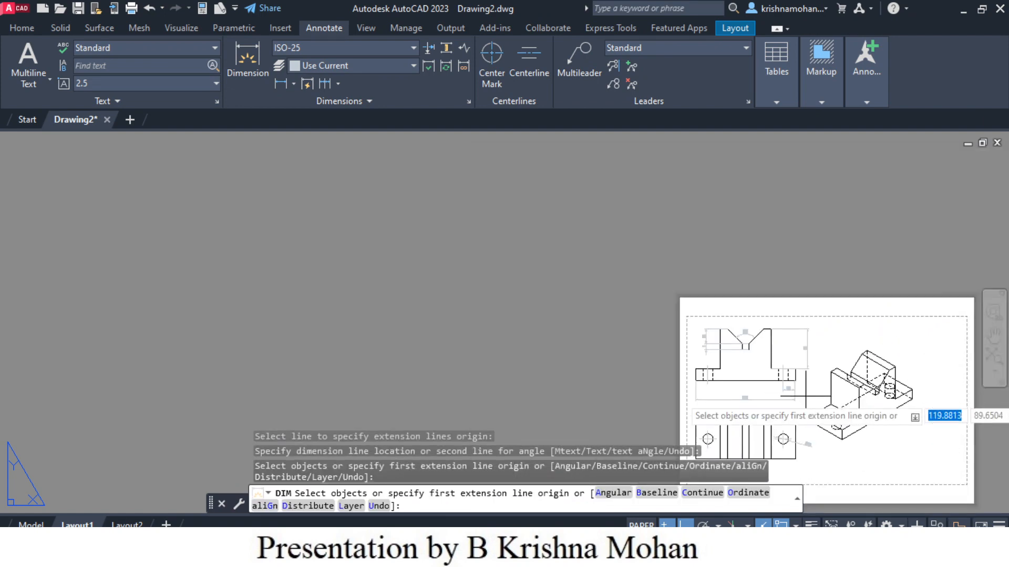
{"action": "scroll", "coordinate": [791, 390], "scroll_direction": "up", "scroll_amount": 2}
{"action": "middle_click_drag", "start_coordinate": [804, 396], "coordinate": [628, 259]}
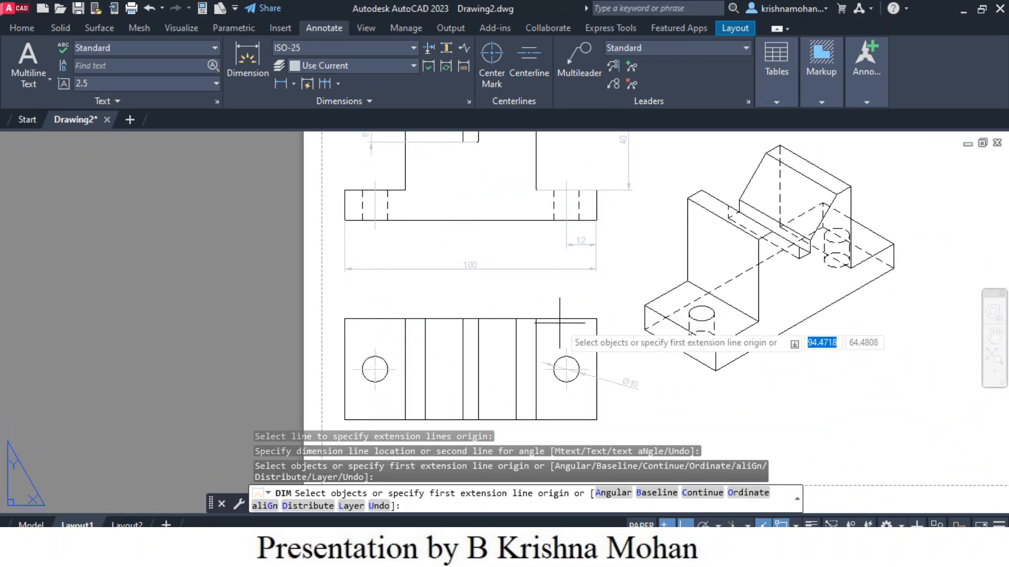
{"action": "left_click", "coordinate": [534, 334]}
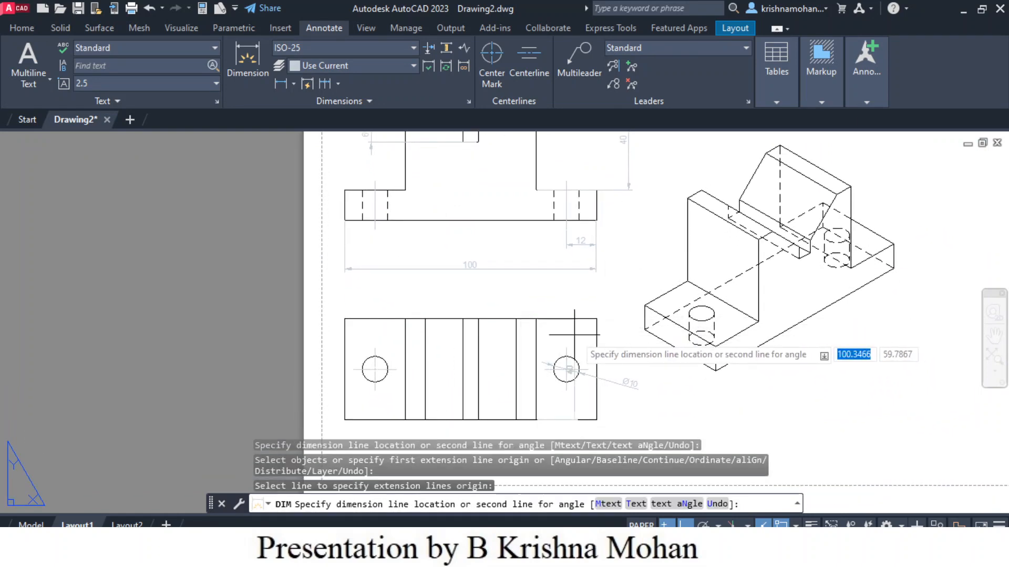
{"action": "left_click", "coordinate": [593, 335]}
{"action": "left_click", "coordinate": [596, 334]}
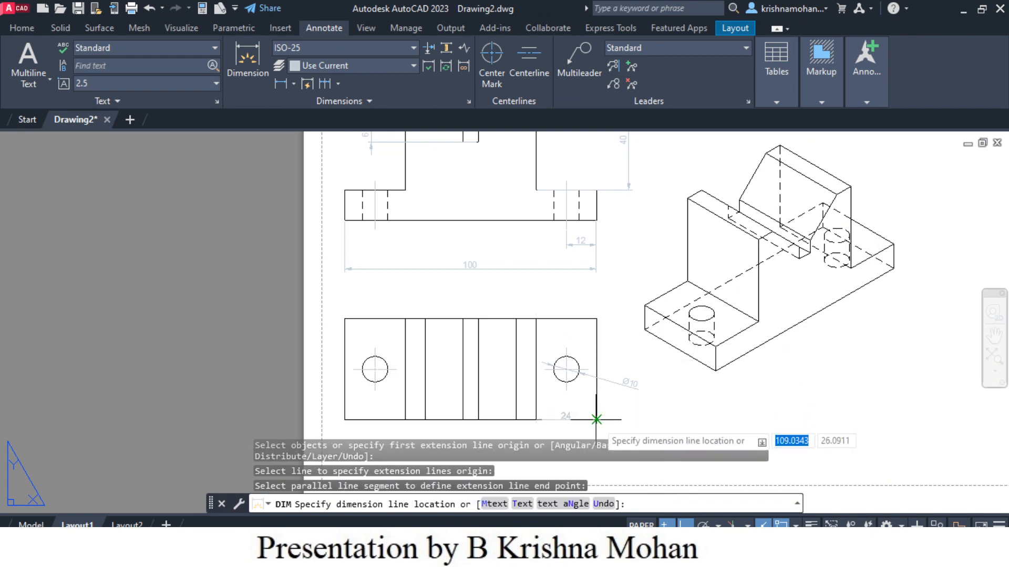
{"action": "middle_click_drag", "start_coordinate": [595, 418], "coordinate": [596, 350]}
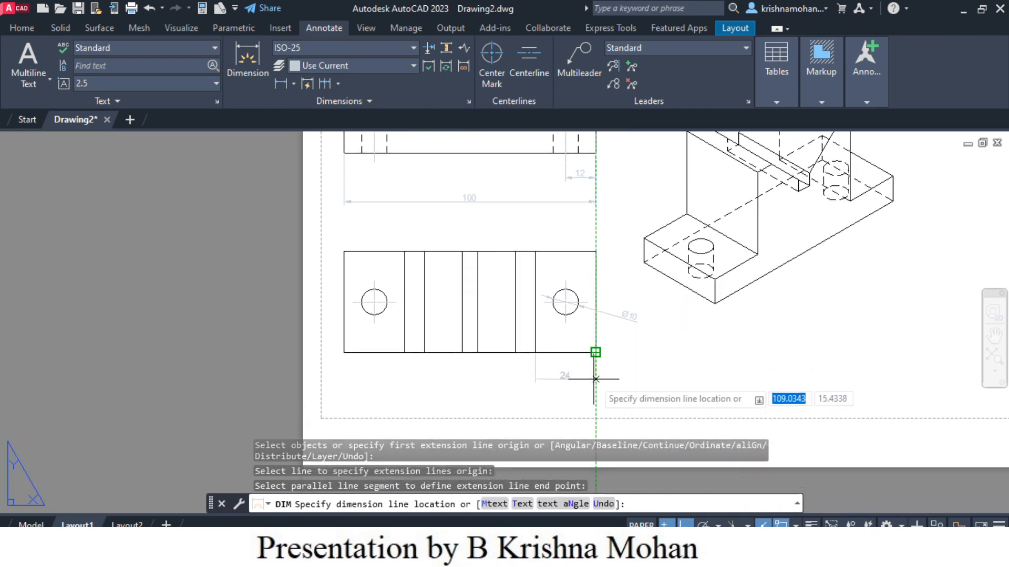
{"action": "left_click", "coordinate": [596, 378]}
Step: Dimension the width of the flat top face to the right of the V-notch, placed above the front view
{"action": "scroll", "coordinate": [672, 373], "scroll_direction": "up", "scroll_amount": 4}
{"action": "scroll", "coordinate": [682, 373], "scroll_direction": "down", "scroll_amount": 4}
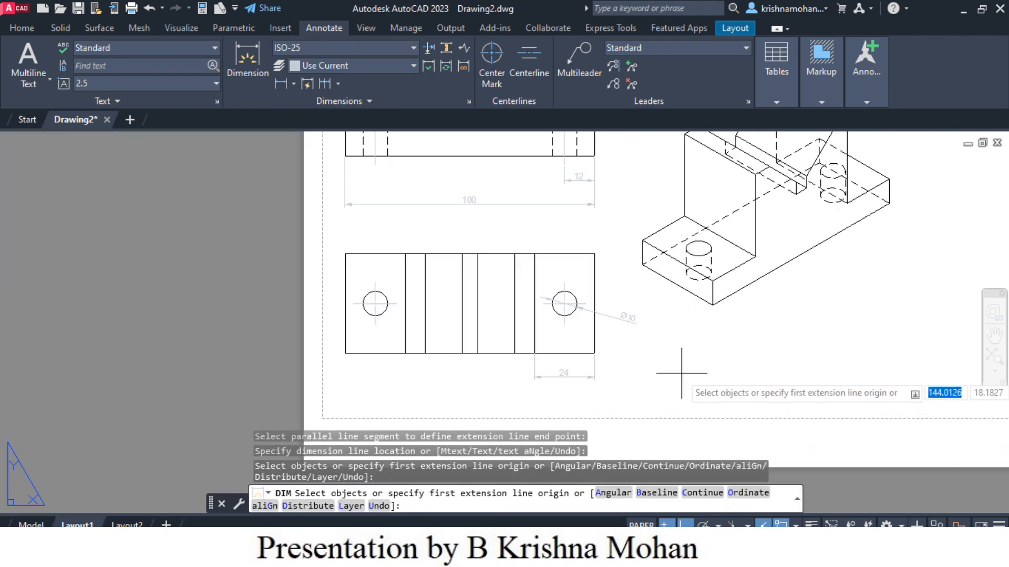
{"action": "scroll", "coordinate": [681, 373], "scroll_direction": "down", "scroll_amount": 3}
{"action": "scroll", "coordinate": [648, 178], "scroll_direction": "up", "scroll_amount": 3}
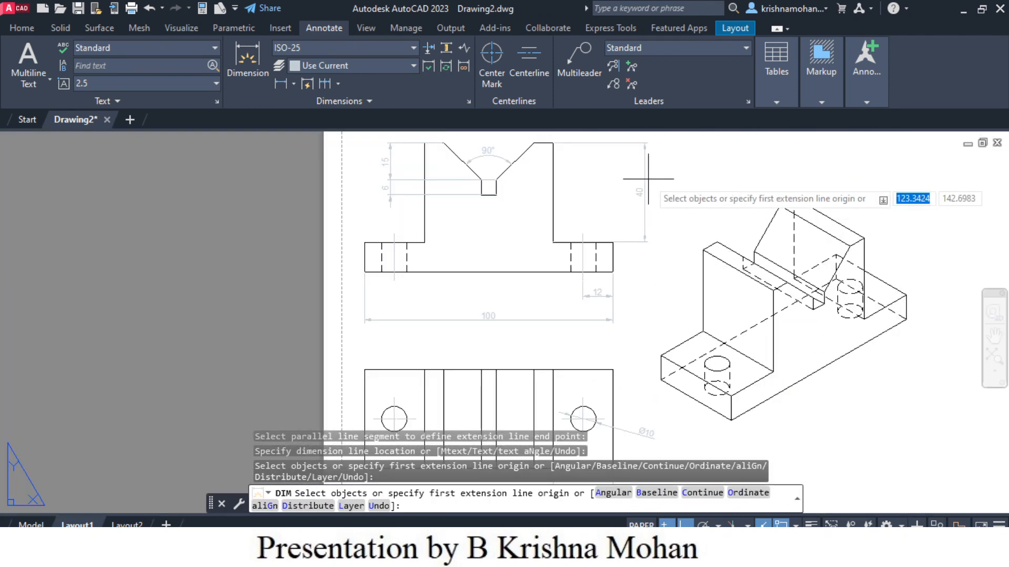
{"action": "scroll", "coordinate": [648, 178], "scroll_direction": "down", "scroll_amount": 2}
{"action": "scroll", "coordinate": [649, 179], "scroll_direction": "up", "scroll_amount": 2}
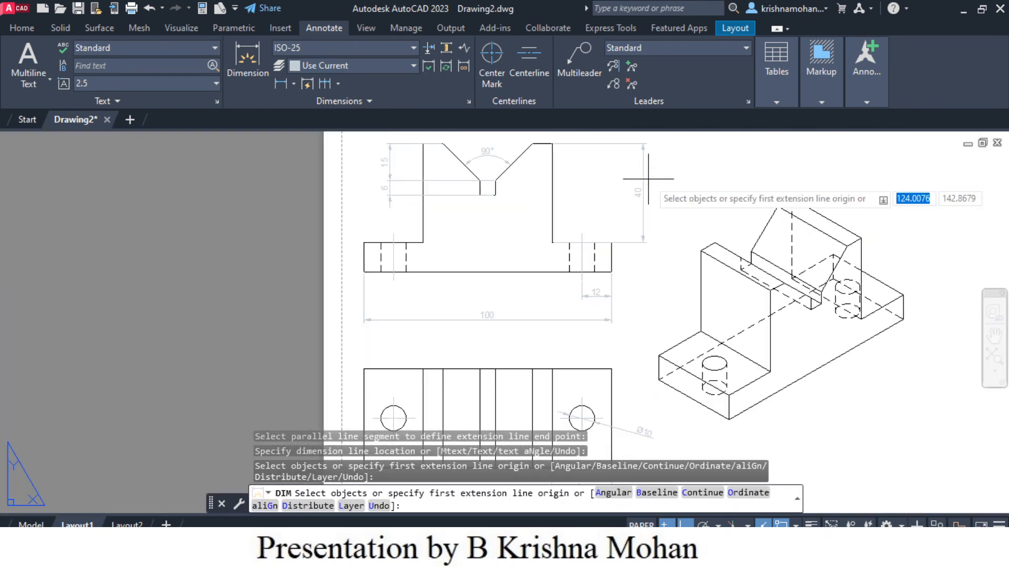
{"action": "middle_click_drag", "start_coordinate": [667, 200], "coordinate": [661, 284]}
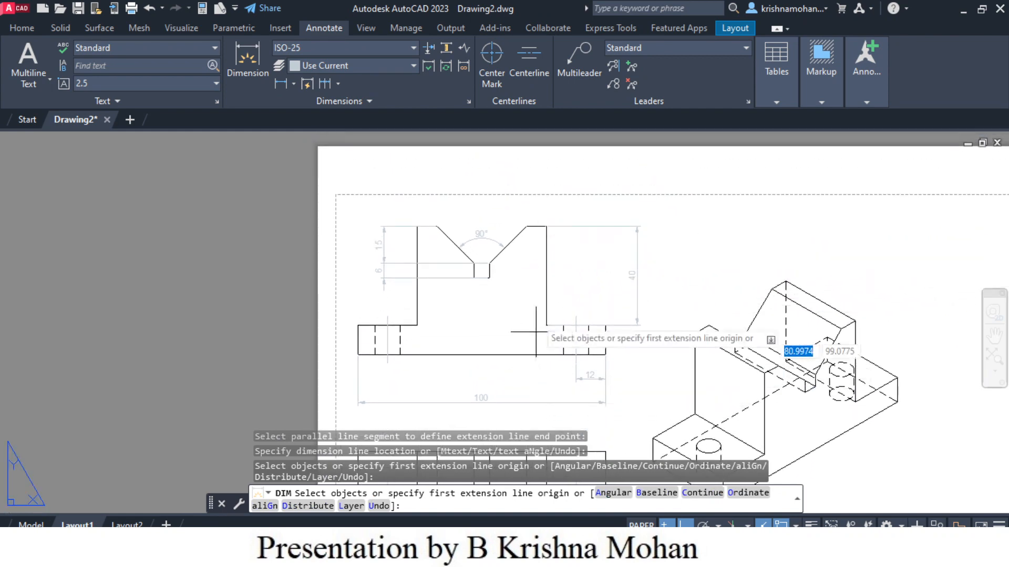
{"action": "scroll", "coordinate": [536, 221], "scroll_direction": "up", "scroll_amount": 5}
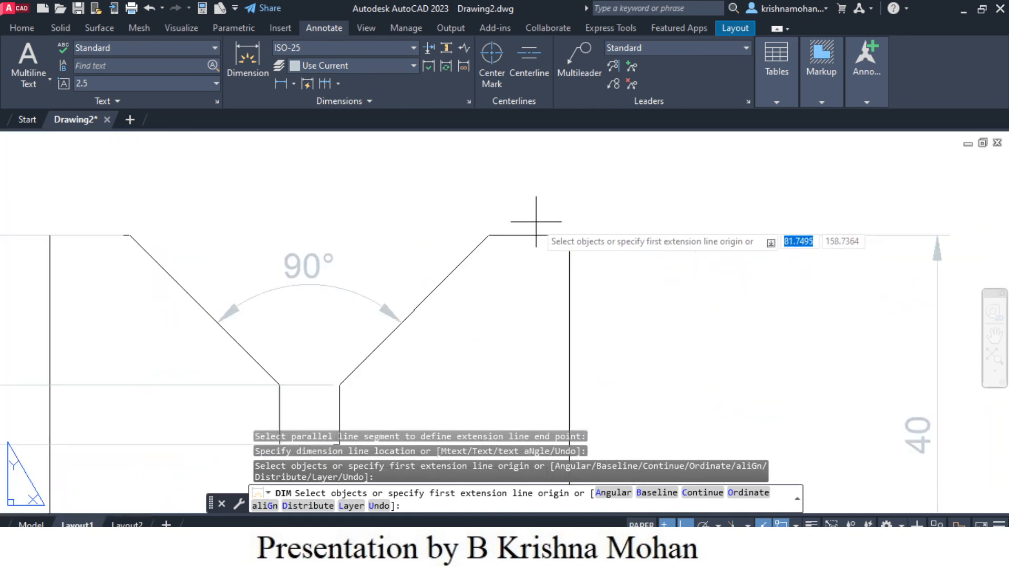
{"action": "left_click", "coordinate": [509, 236]}
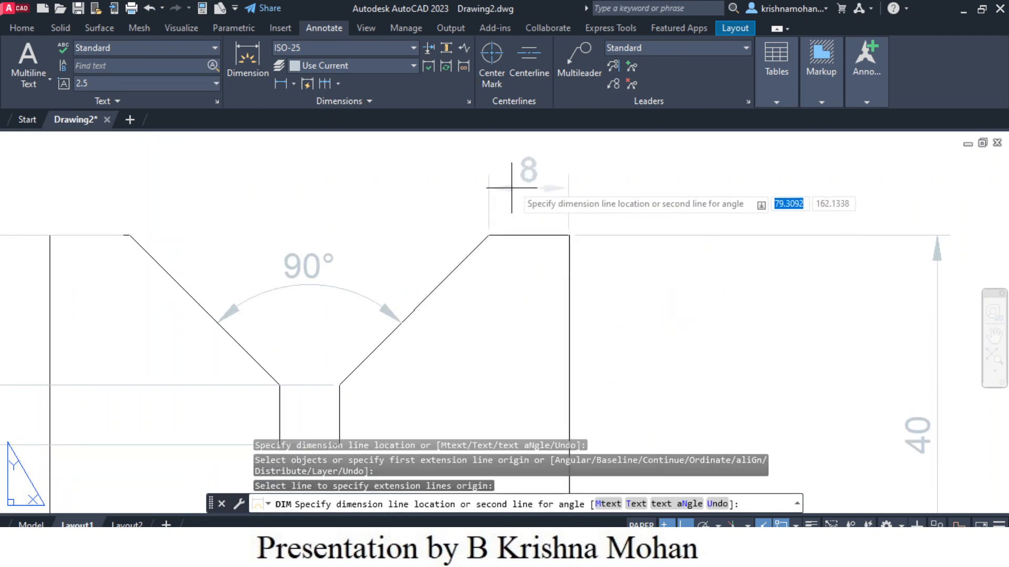
{"action": "left_click", "coordinate": [514, 159]}
Step: Dimension the base's thickness on the right side of the front view, below the 40 dimension
{"action": "scroll", "coordinate": [582, 219], "scroll_direction": "down", "scroll_amount": 5}
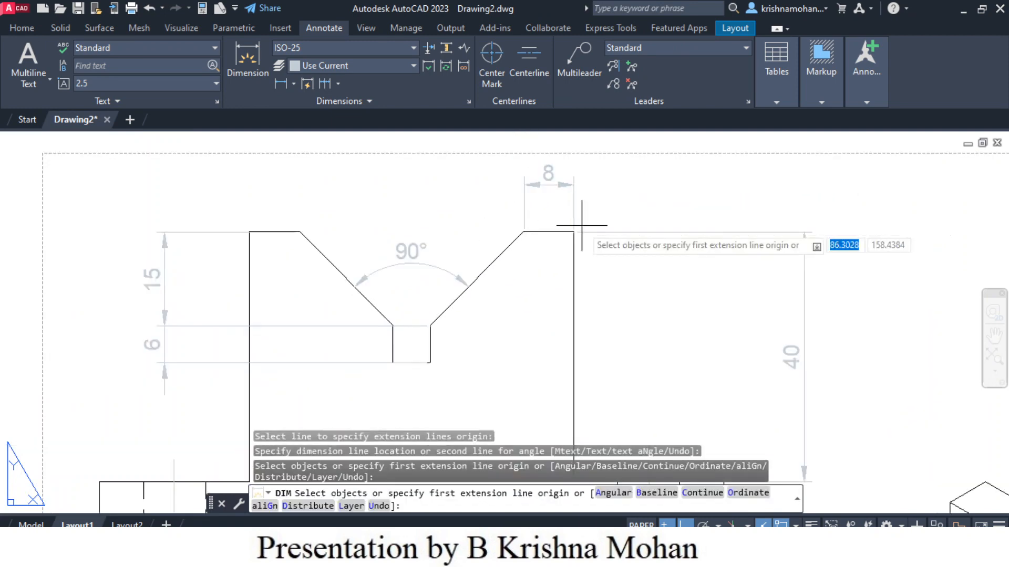
{"action": "middle_click_drag", "start_coordinate": [777, 315], "coordinate": [725, 272]}
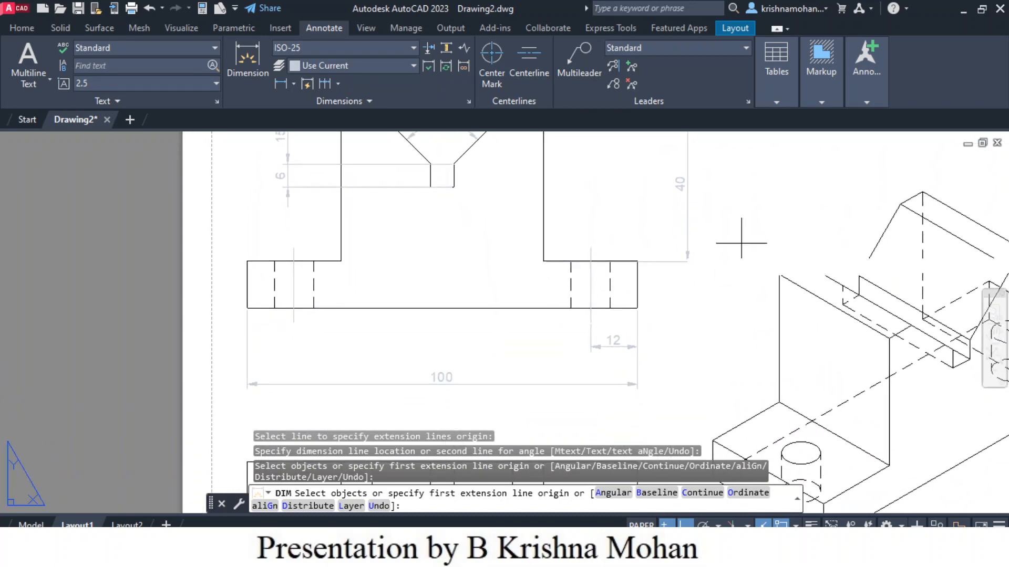
{"action": "scroll", "coordinate": [636, 308], "scroll_direction": "up", "scroll_amount": 5}
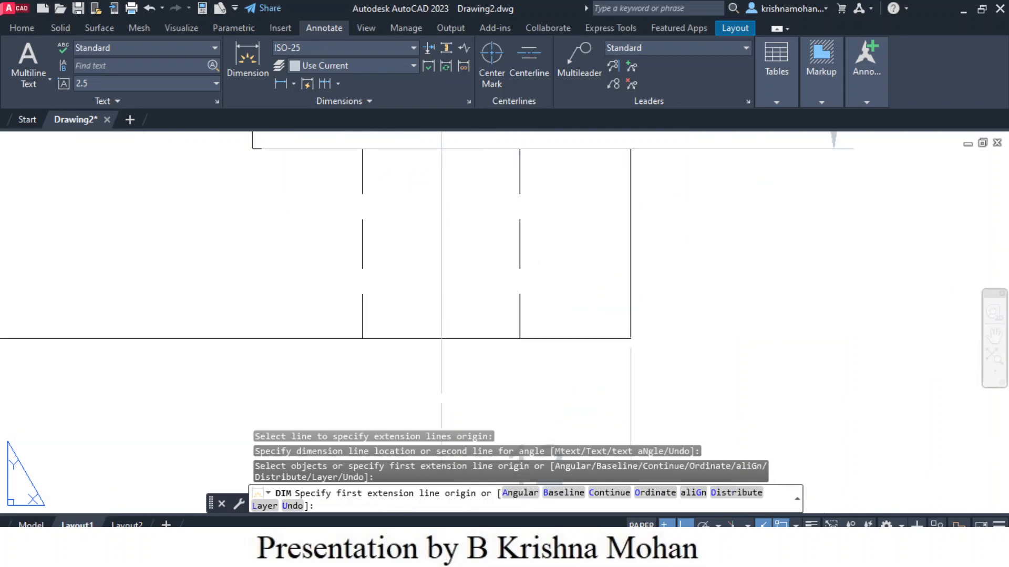
{"action": "key", "text": "Return"}
{"action": "left_click", "coordinate": [630, 302]}
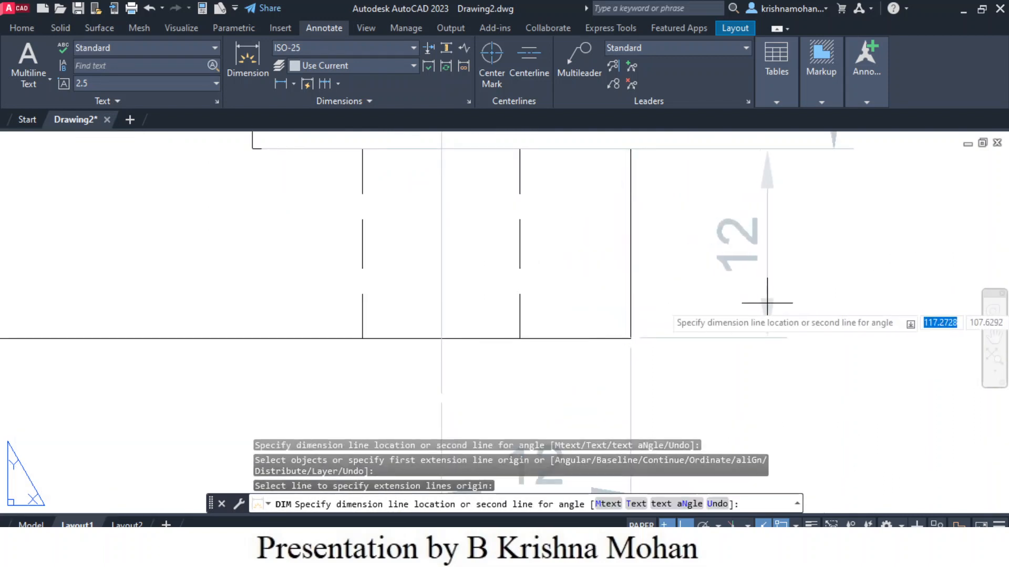
{"action": "left_click", "coordinate": [833, 149]}
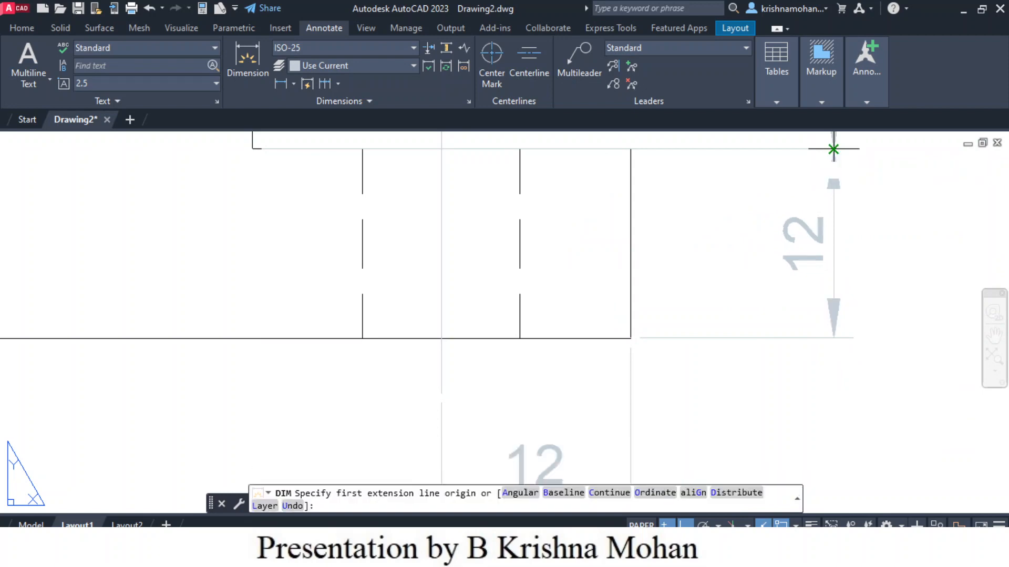
Step: Add a multiline text note reading Scale 1:1 below the isometric view
{"action": "scroll", "coordinate": [807, 381], "scroll_direction": "down", "scroll_amount": 4}
{"action": "scroll", "coordinate": [807, 381], "scroll_direction": "down", "scroll_amount": 4}
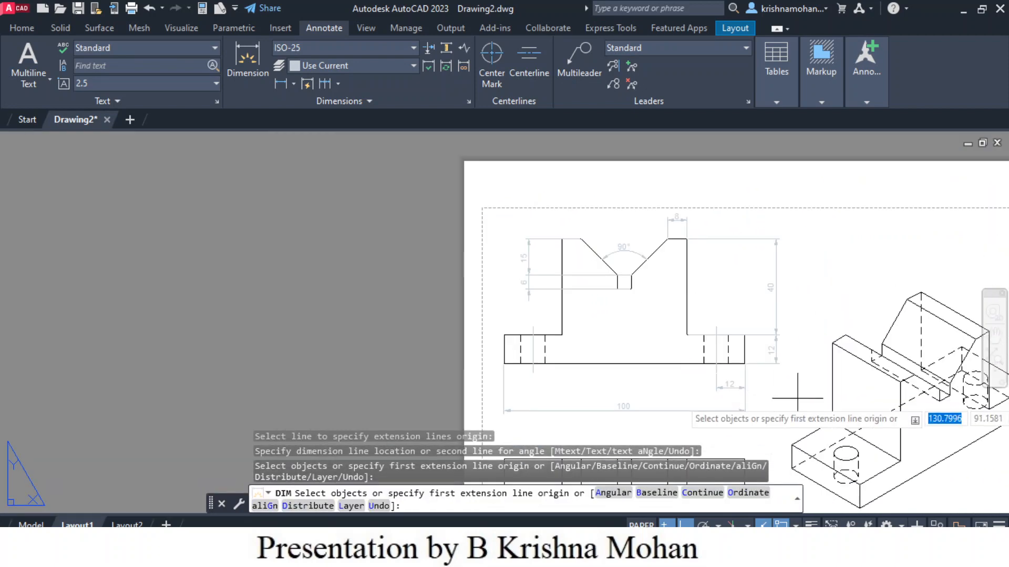
{"action": "scroll", "coordinate": [762, 404], "scroll_direction": "down", "scroll_amount": 5}
{"action": "scroll", "coordinate": [696, 345], "scroll_direction": "up", "scroll_amount": 2}
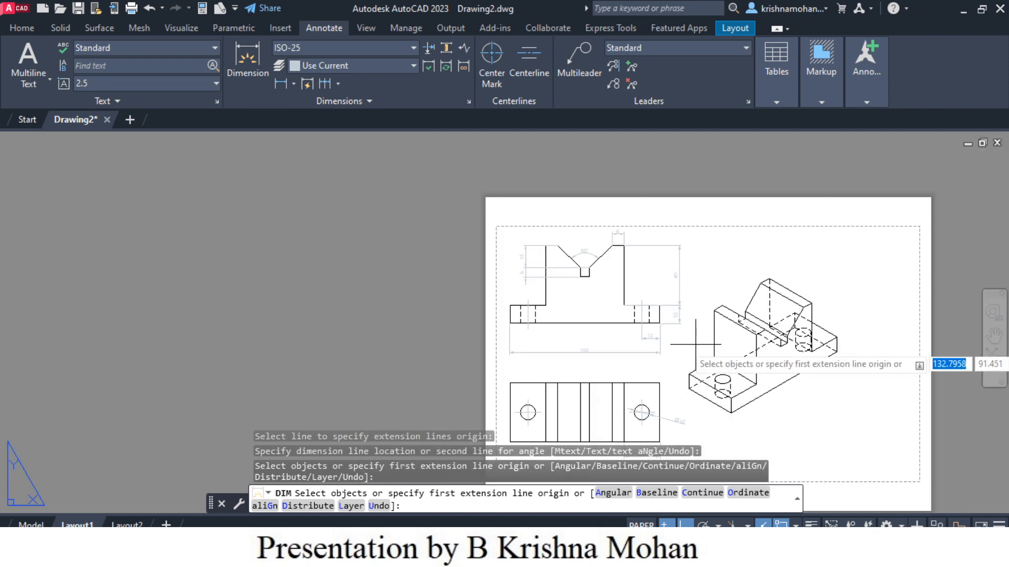
{"action": "middle_click_drag", "start_coordinate": [696, 366], "coordinate": [628, 295]}
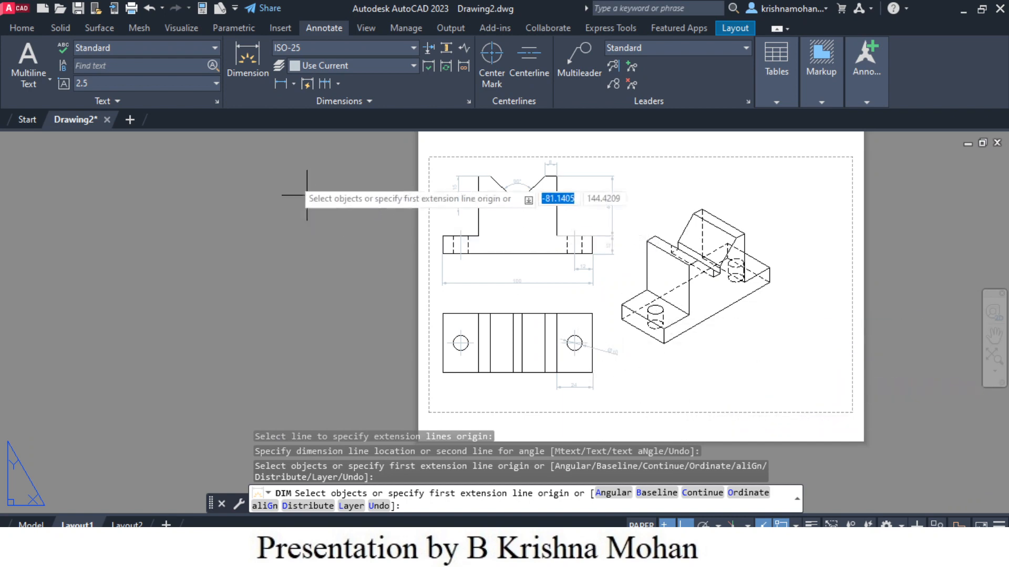
{"action": "left_click", "coordinate": [240, 71]}
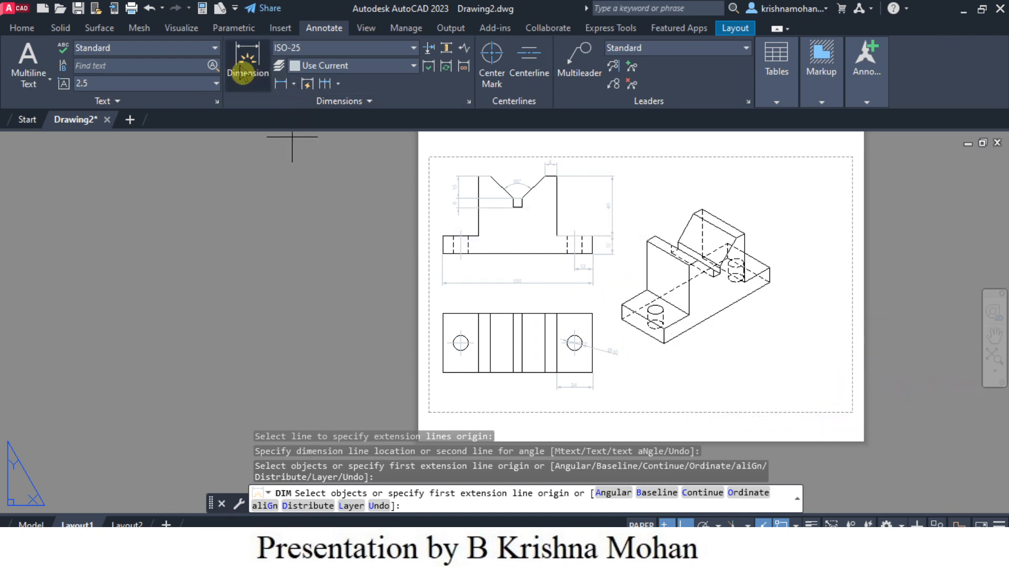
{"action": "left_click", "coordinate": [27, 66]}
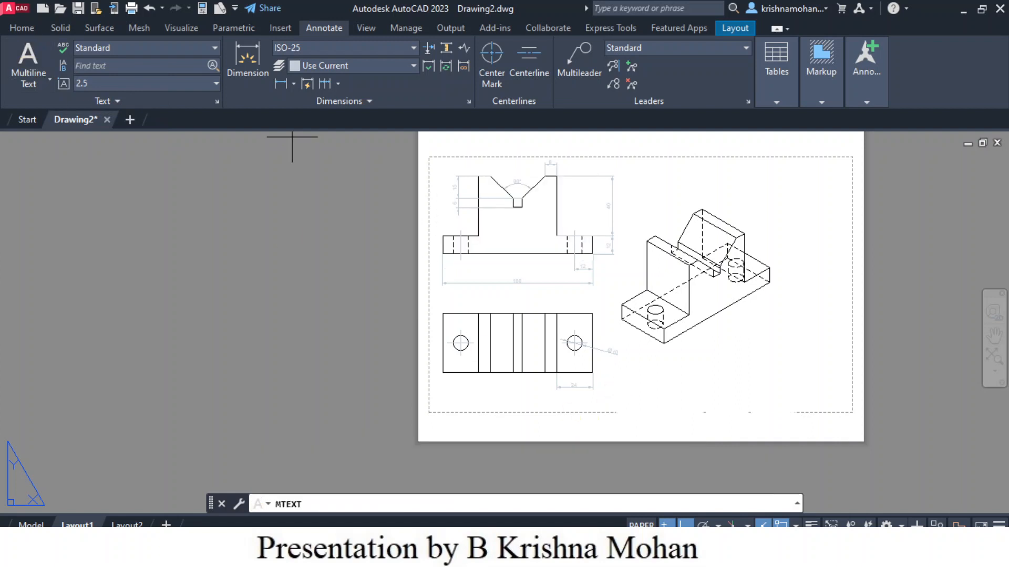
{"action": "left_click", "coordinate": [644, 364]}
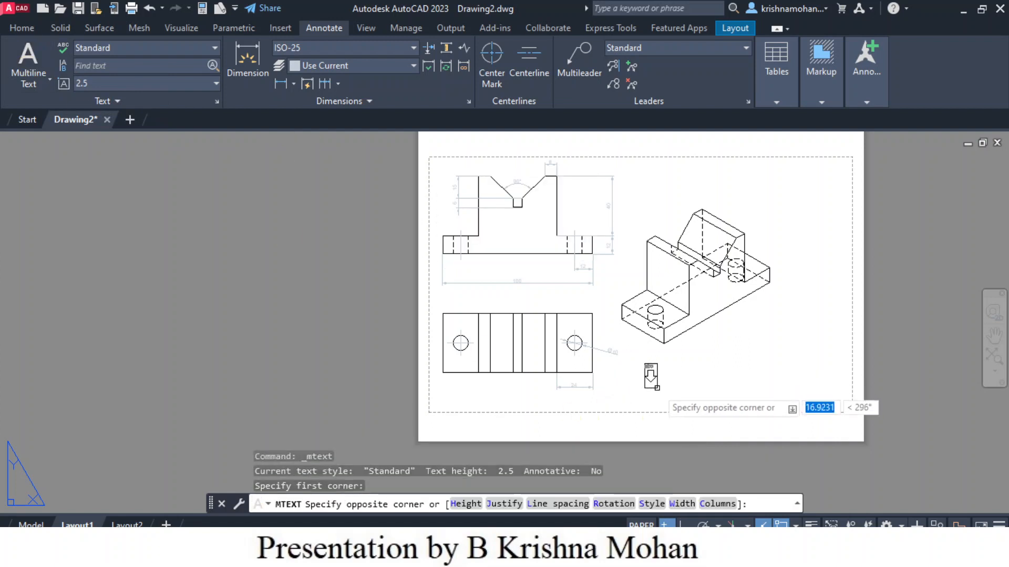
{"action": "left_click", "coordinate": [748, 393]}
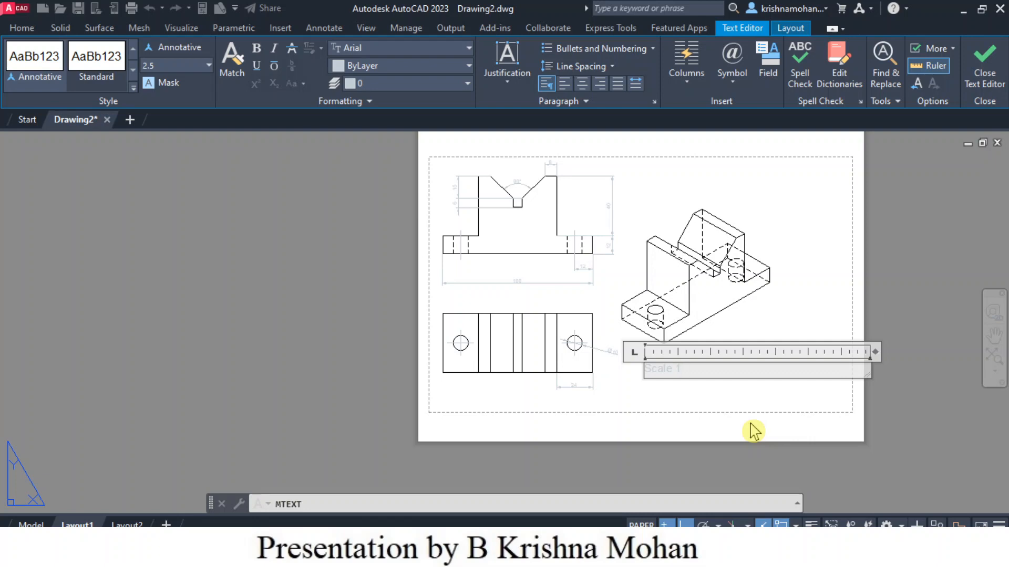
{"action": "left_click", "coordinate": [777, 444]}
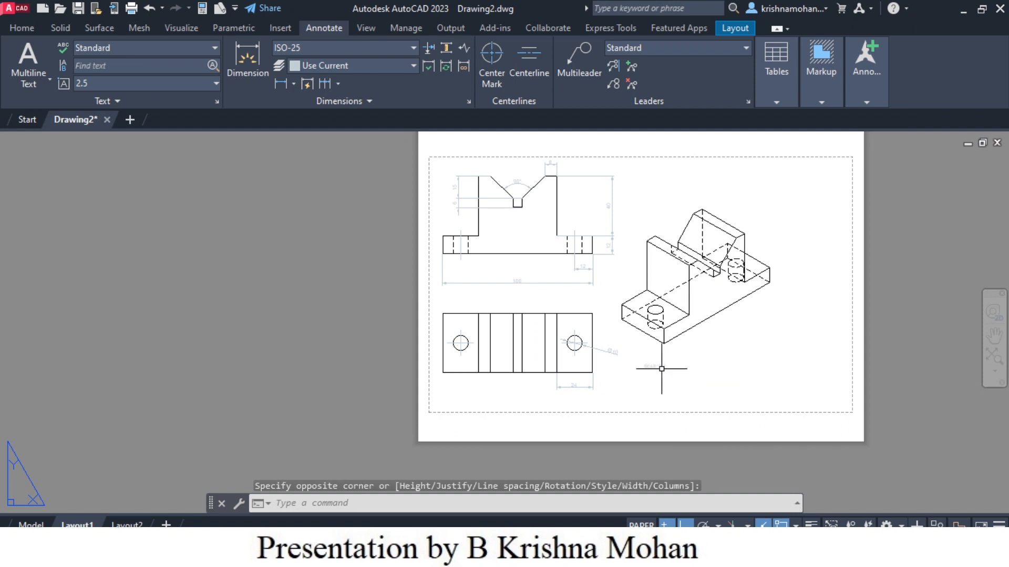
{"action": "scroll", "coordinate": [759, 360], "scroll_direction": "up", "scroll_amount": 2}
{"action": "scroll", "coordinate": [759, 358], "scroll_direction": "down", "scroll_amount": 2}
{"action": "middle_click_drag", "start_coordinate": [757, 357], "coordinate": [632, 377]}
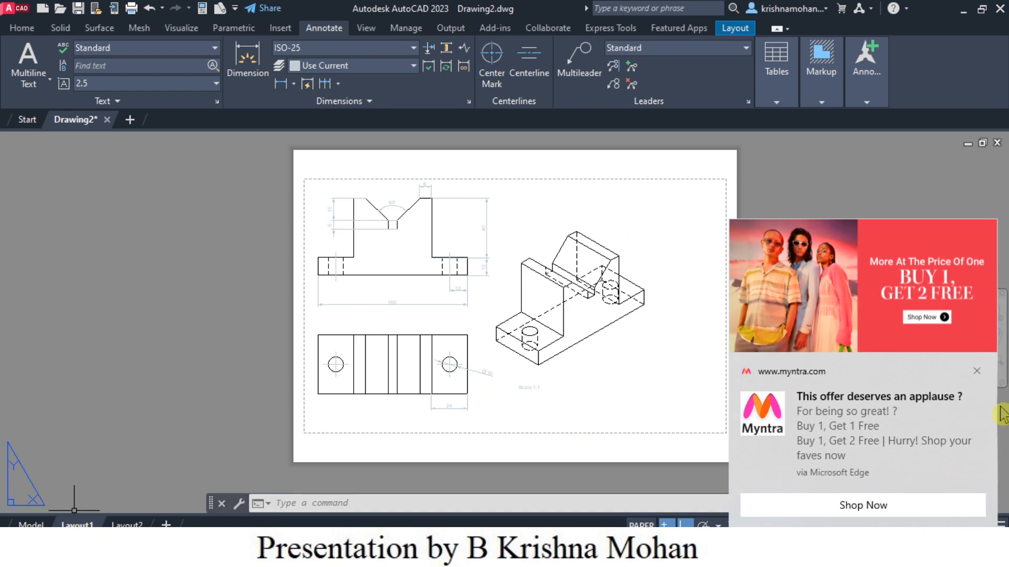
{"action": "left_click", "coordinate": [977, 372]}
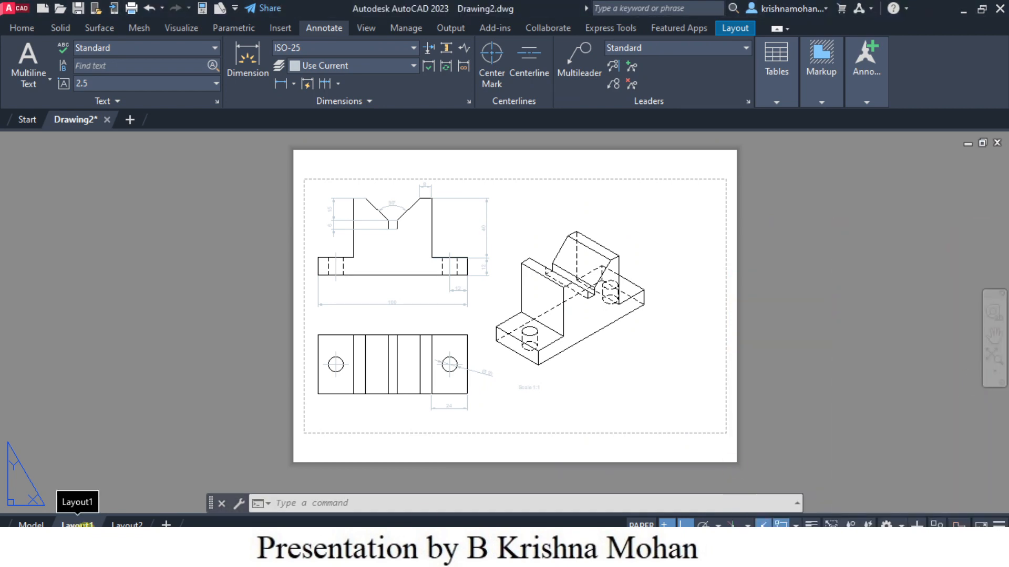
Step: Plot Layout1 with the DWG To PDF.pc3 plotter and save the file as Drawing5-Layout1.pdf
{"action": "right_click", "coordinate": [79, 524]}
{"action": "left_click", "coordinate": [121, 436]}
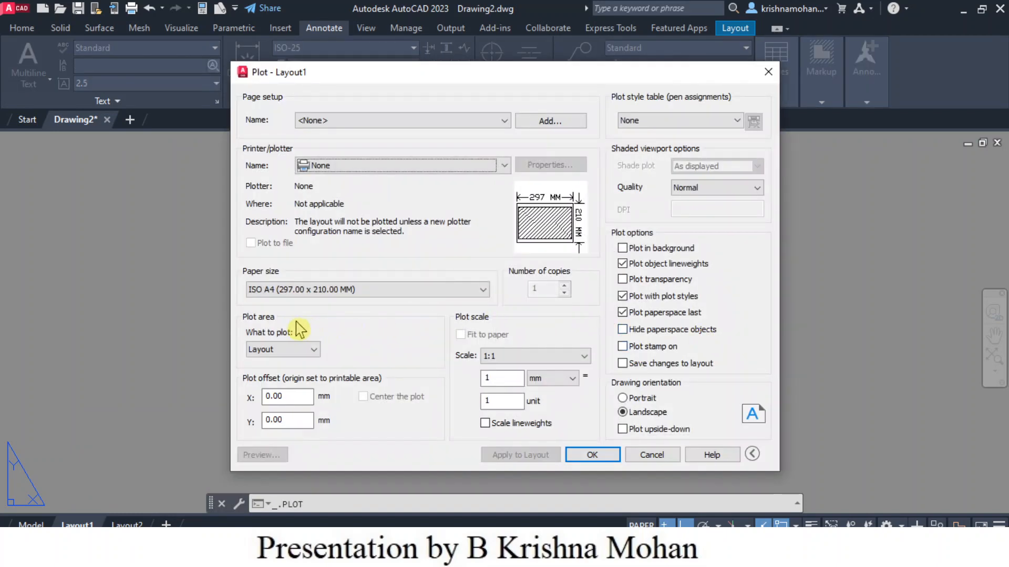
{"action": "left_click", "coordinate": [503, 166]}
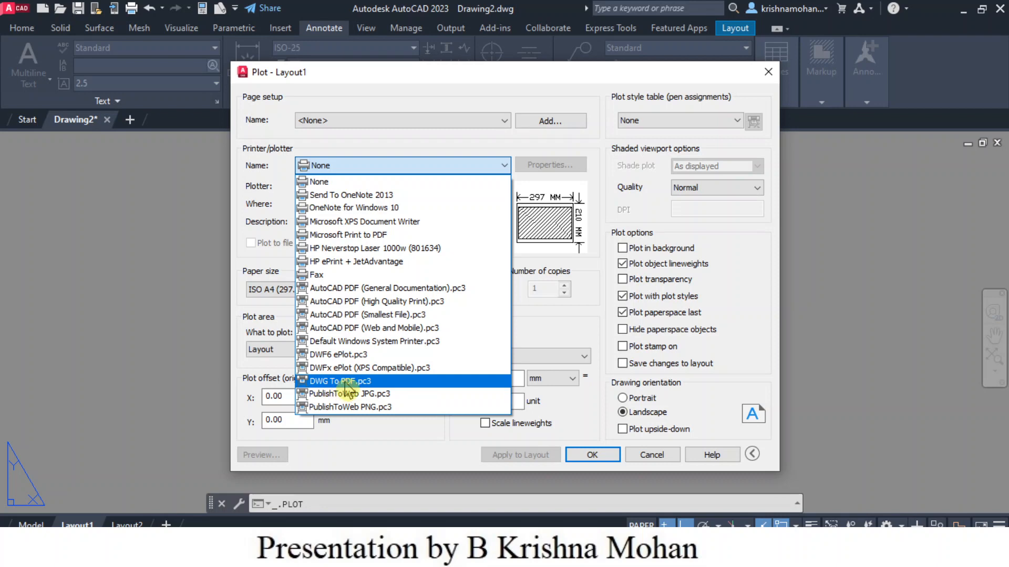
{"action": "left_click", "coordinate": [345, 382]}
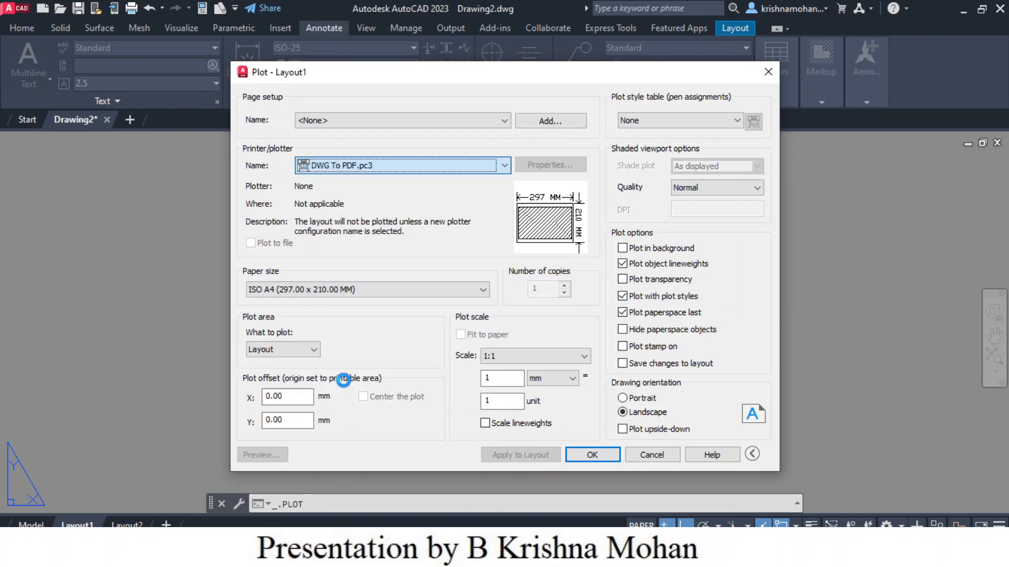
{"action": "left_click", "coordinate": [596, 456]}
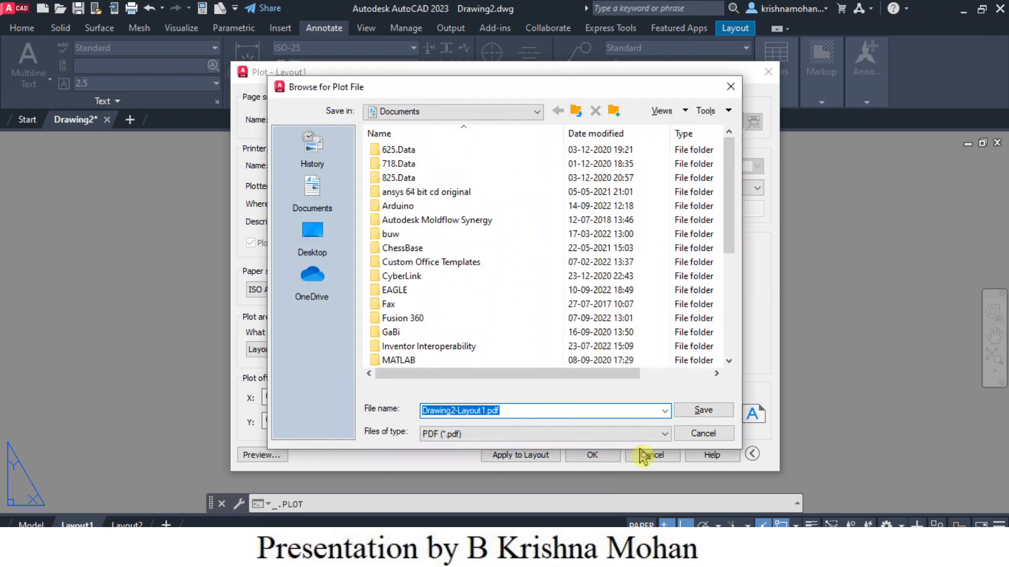
{"action": "left_click", "coordinate": [453, 411]}
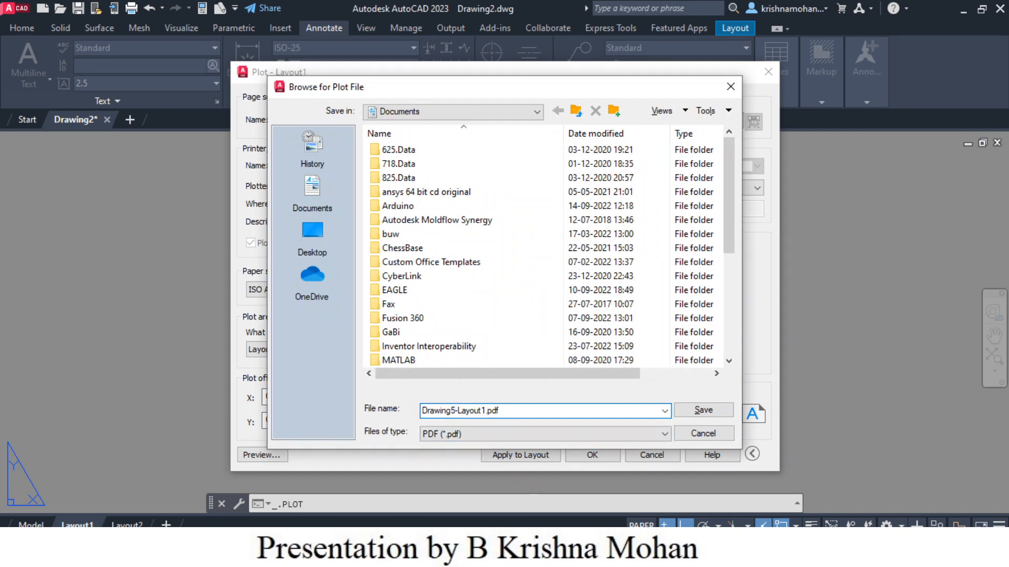
{"action": "left_click", "coordinate": [704, 410]}
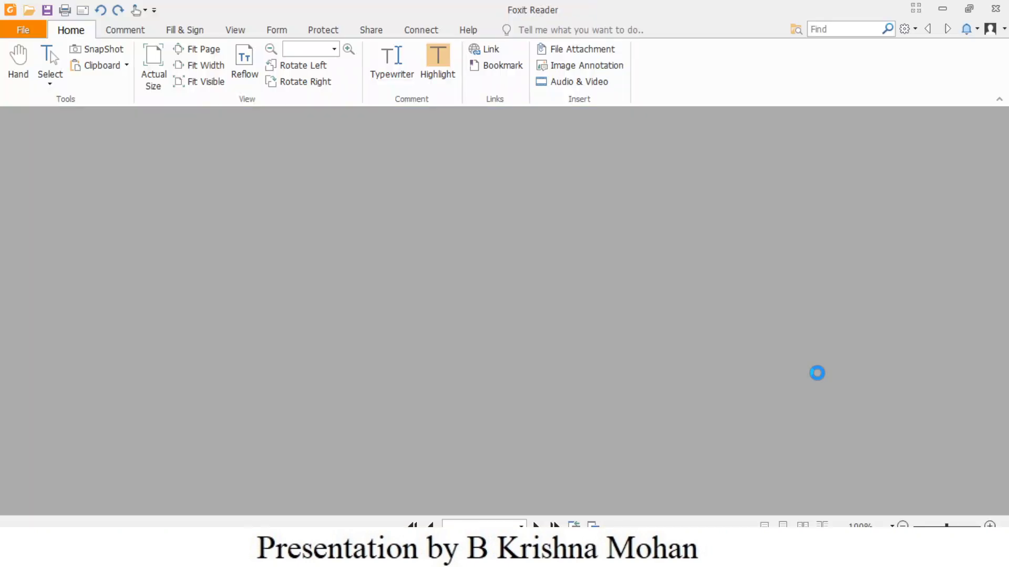
Step: Review the exported PDF drawing in the PDF viewer
{"action": "scroll", "coordinate": [678, 371], "scroll_direction": "down", "scroll_amount": 4}
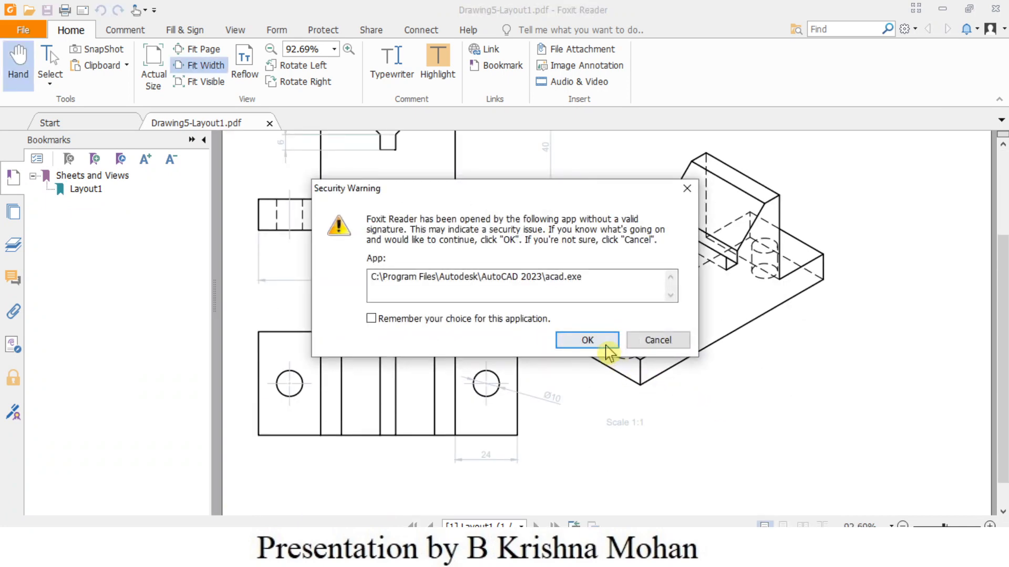
{"action": "left_click", "coordinate": [604, 339]}
{"action": "scroll", "coordinate": [763, 441], "scroll_direction": "down", "scroll_amount": 1}
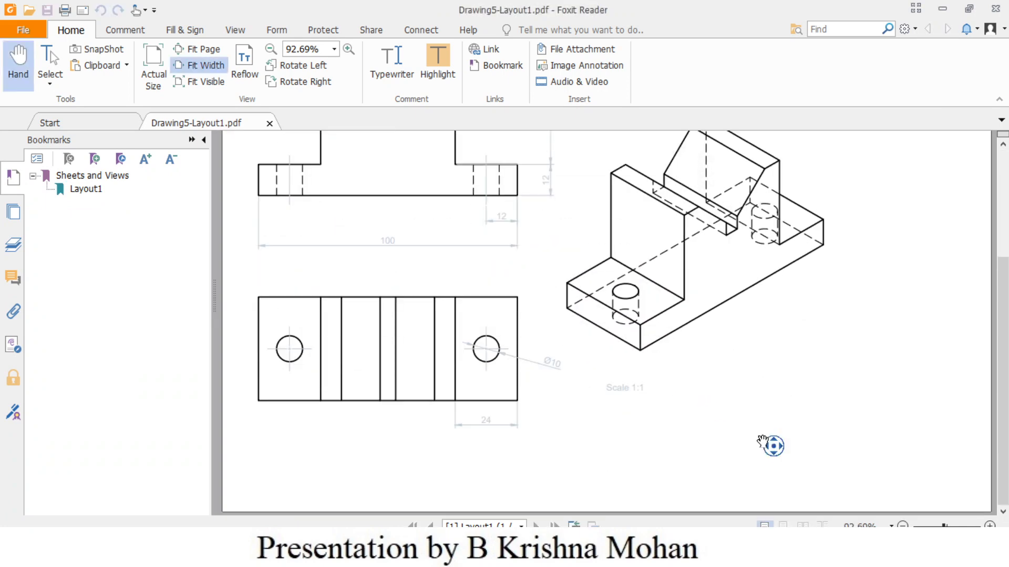
{"action": "scroll", "coordinate": [762, 442], "scroll_direction": "up", "scroll_amount": 3}
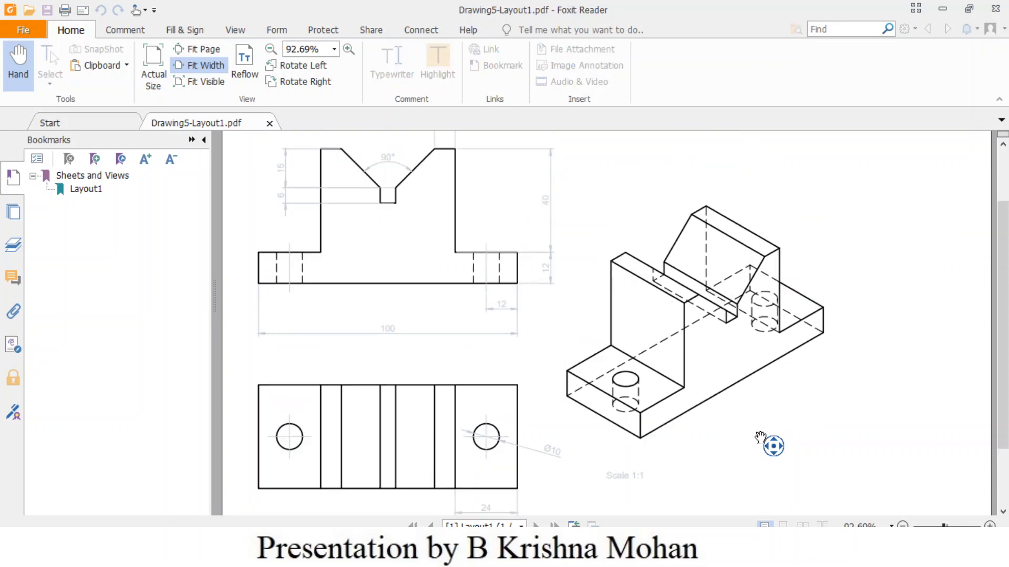
{"action": "scroll", "coordinate": [760, 437], "scroll_direction": "up", "scroll_amount": 1}
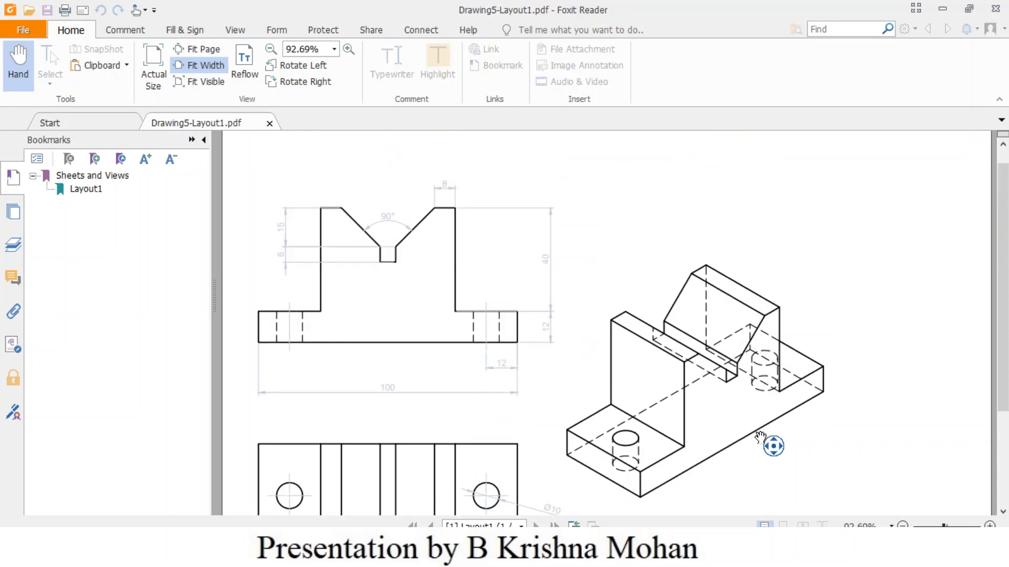
{"action": "scroll", "coordinate": [760, 437], "scroll_direction": "down", "scroll_amount": 1}
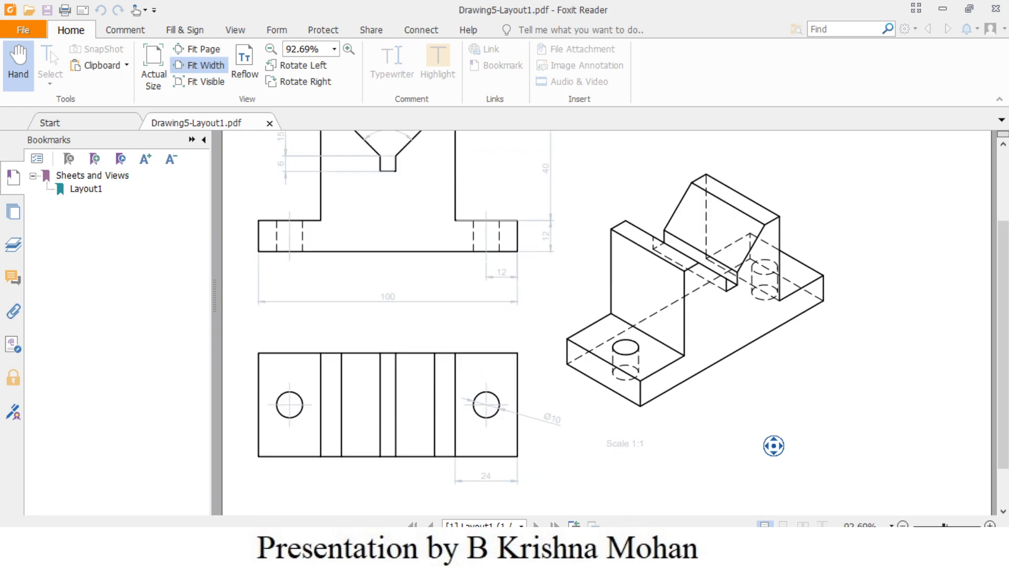